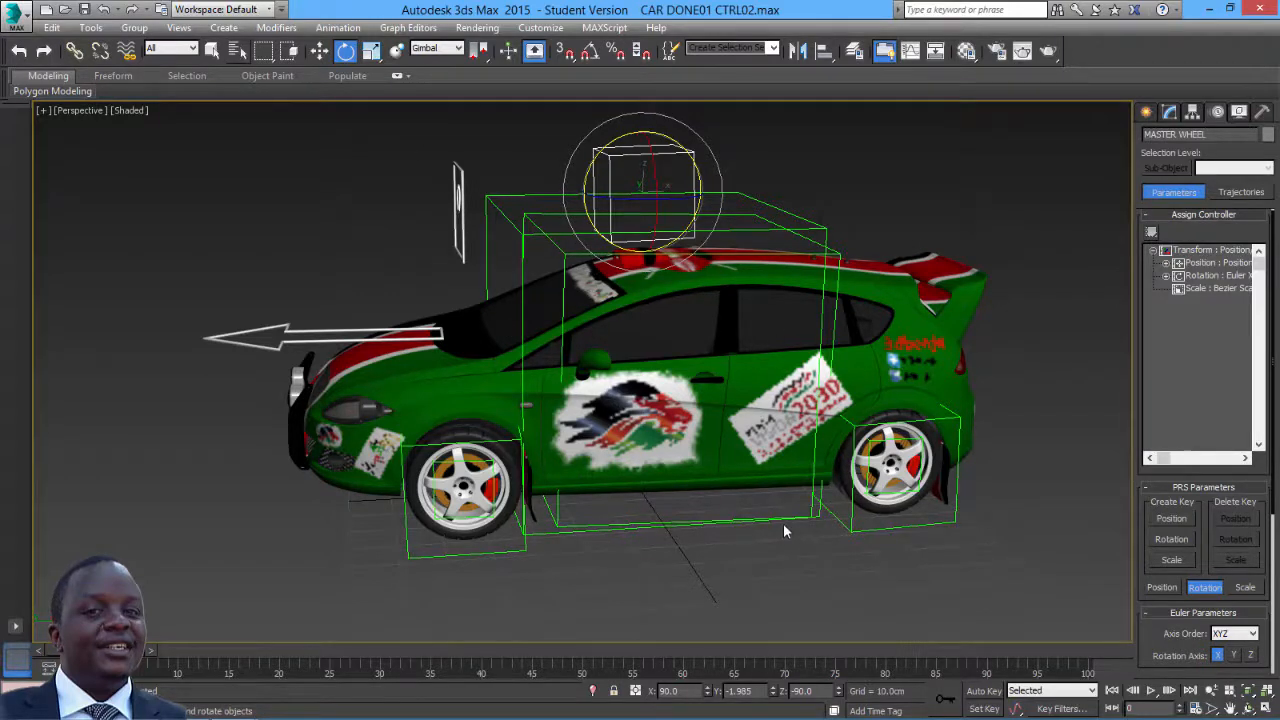
Select the STEERING arrow in the Top view, reset its Z rotation, and clear the selection
click(1263, 708)
scroll(490, 255, down, 3)
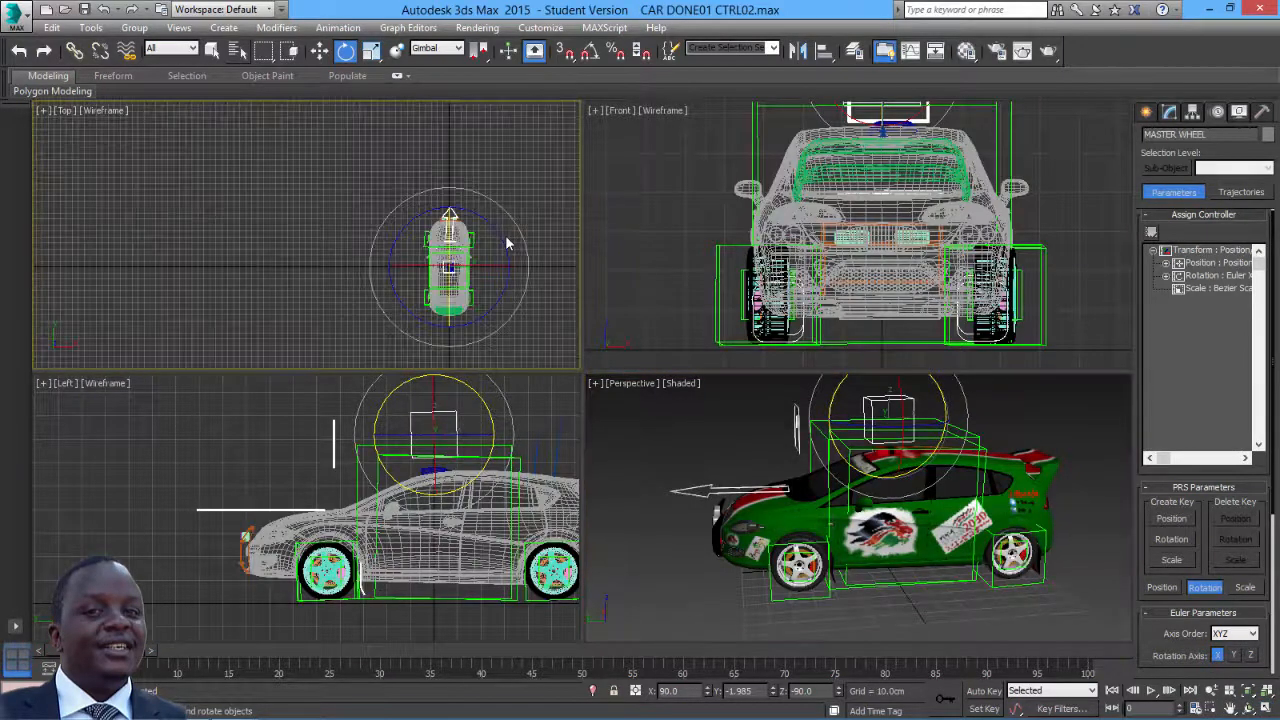
middle_drag(507, 243, 470, 233)
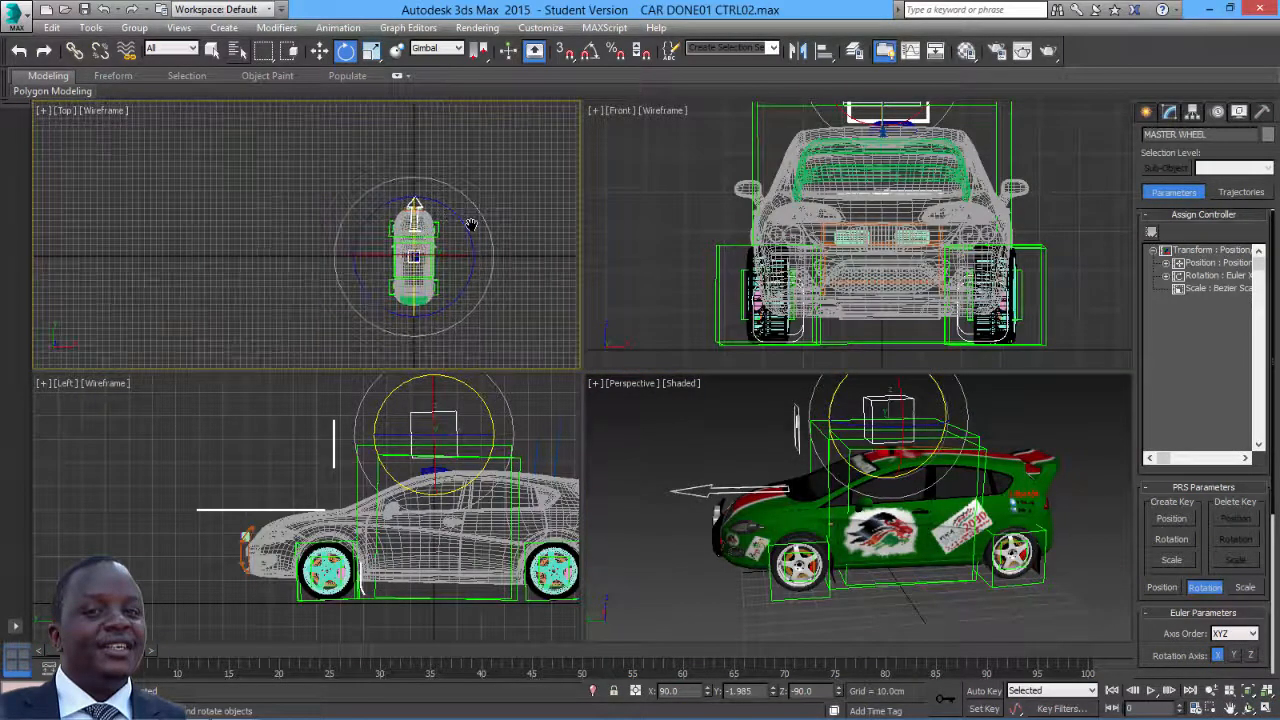
click(418, 204)
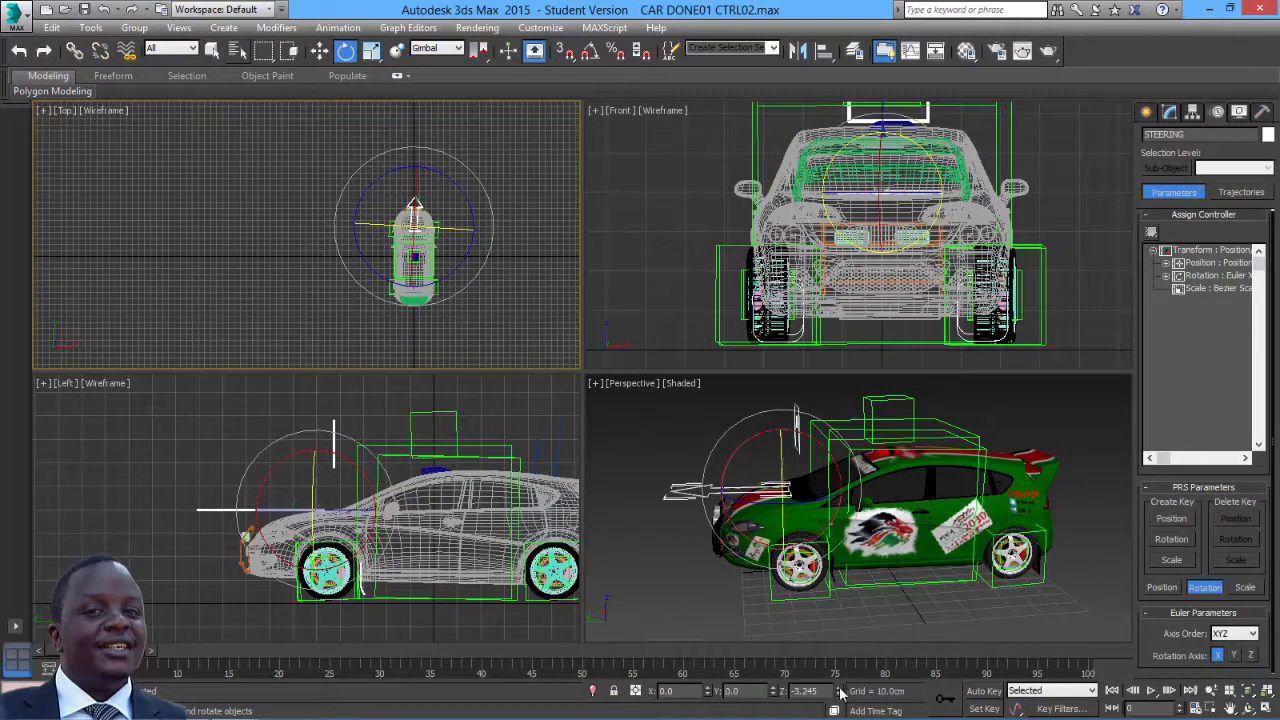
click(527, 259)
Draw a smooth open spline with the Line tool in the maximized Top view, starting at the car's nose and looping around the car
middle_drag(527, 259, 491, 256)
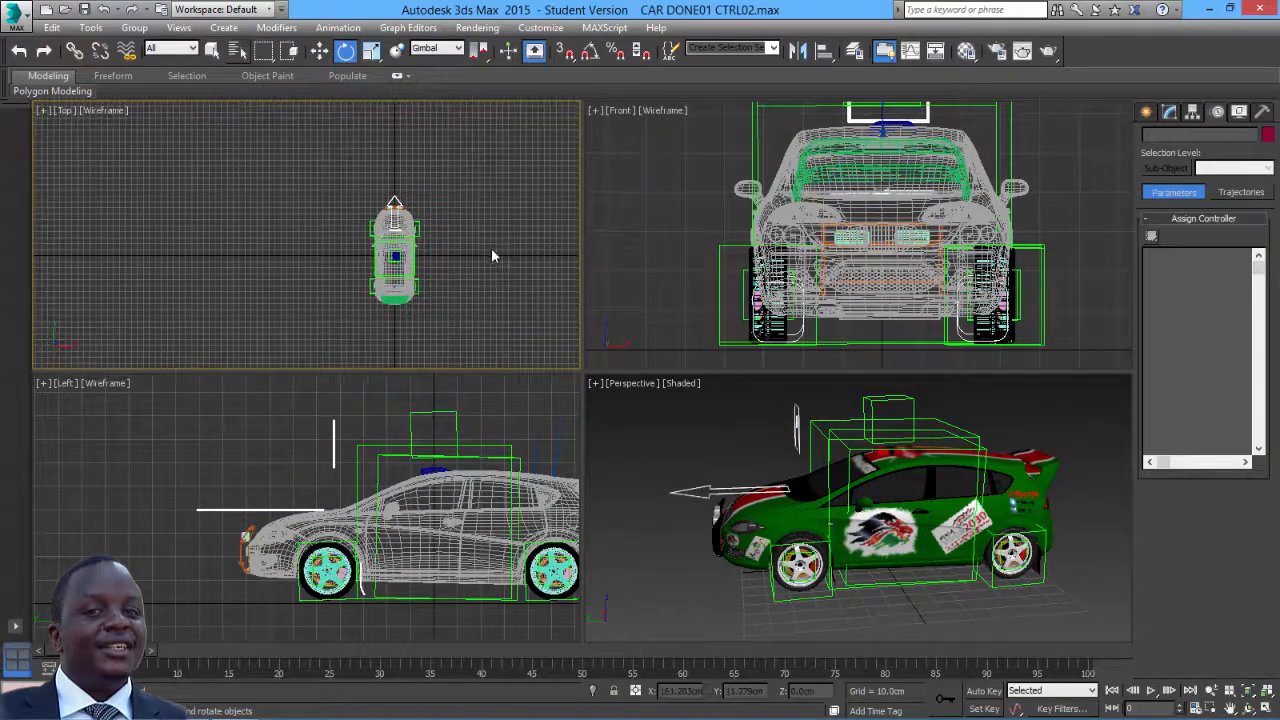
scroll(491, 256, up, 2)
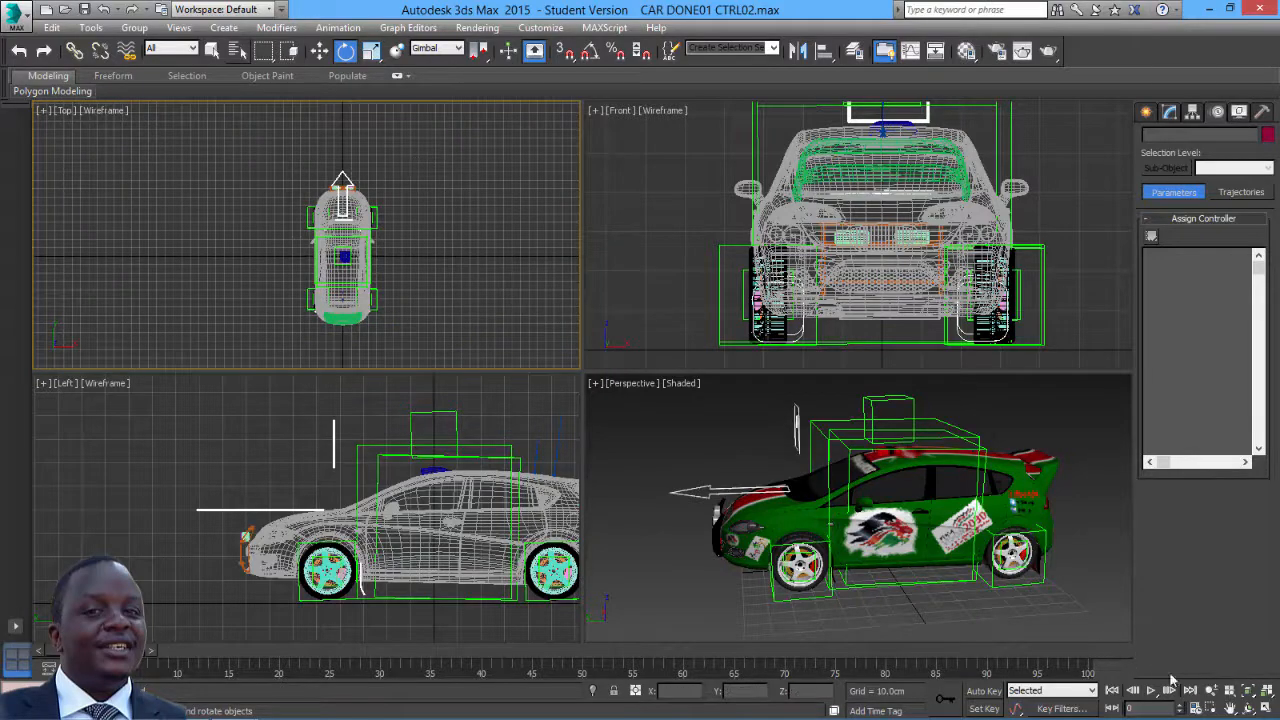
click(1265, 708)
middle_drag(854, 358, 646, 354)
scroll(730, 358, down, 4)
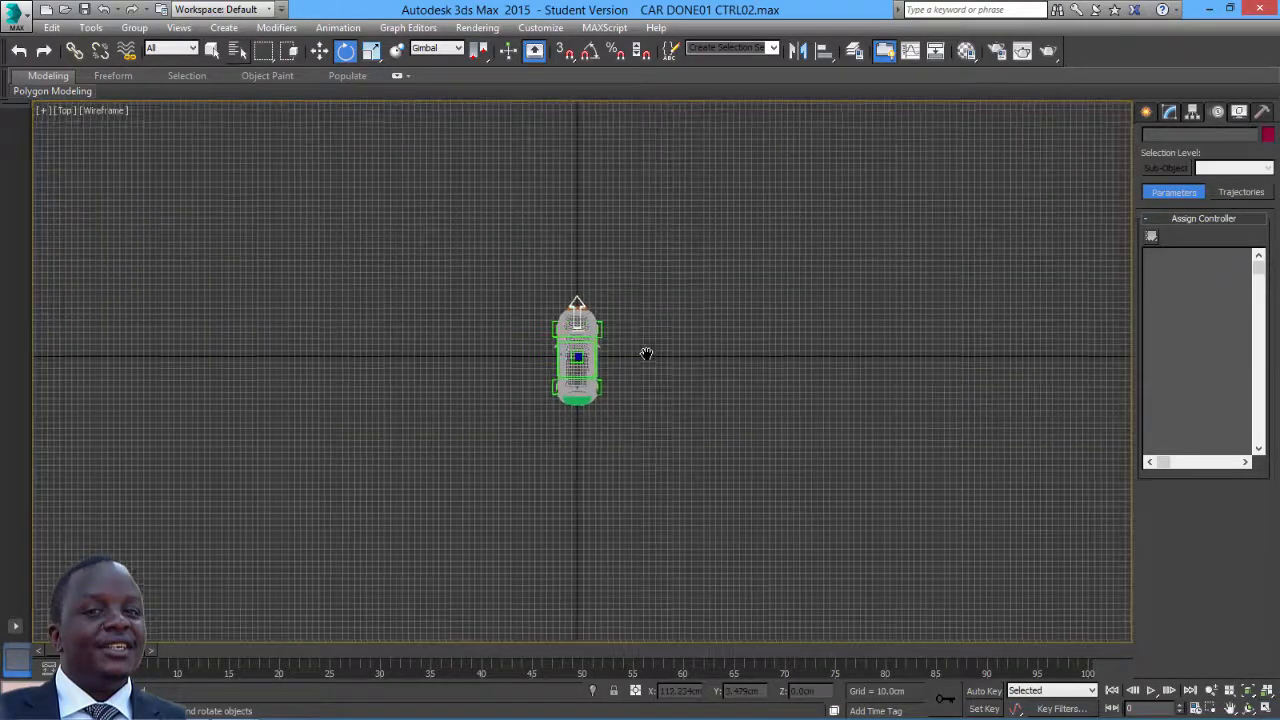
click(1146, 112)
click(1151, 137)
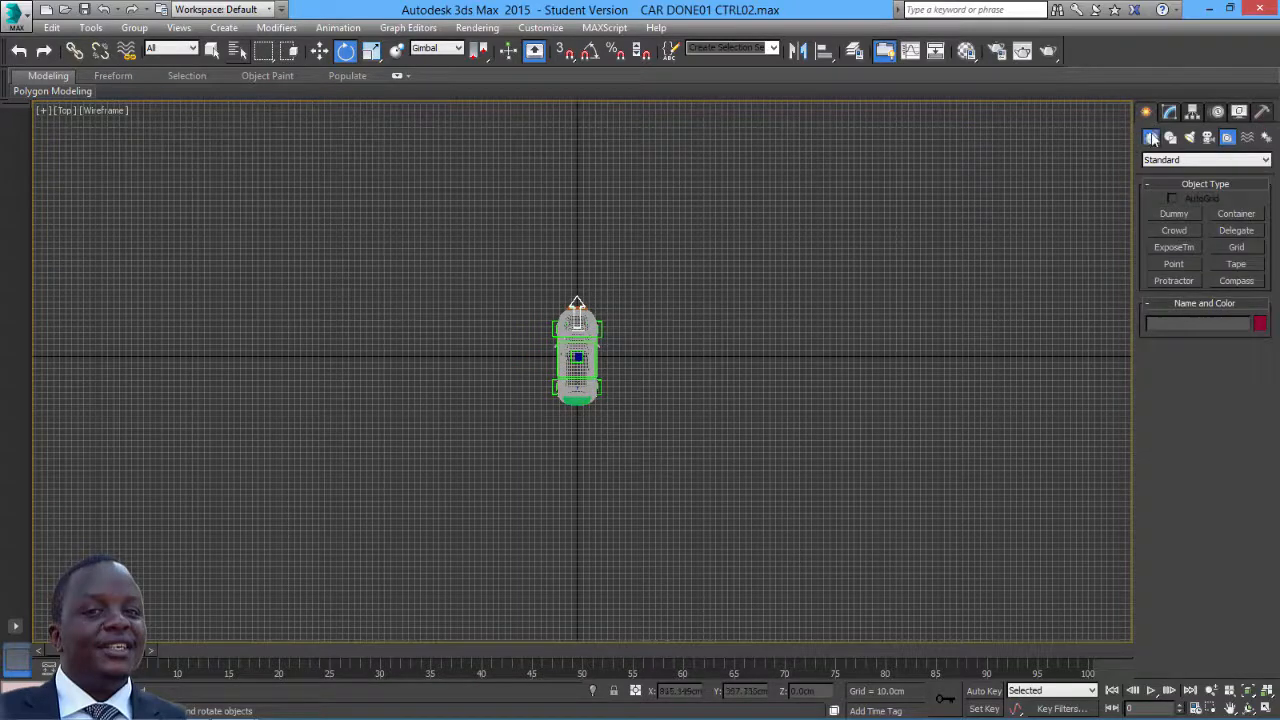
click(1170, 137)
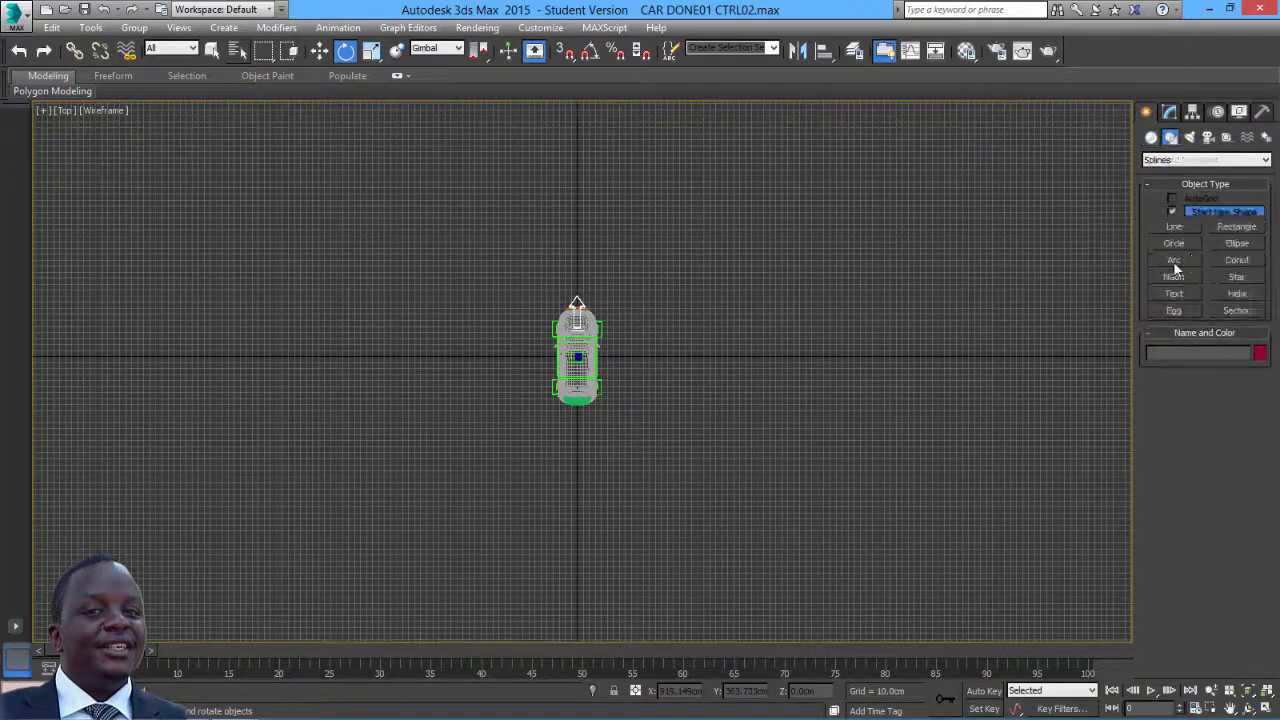
click(1176, 225)
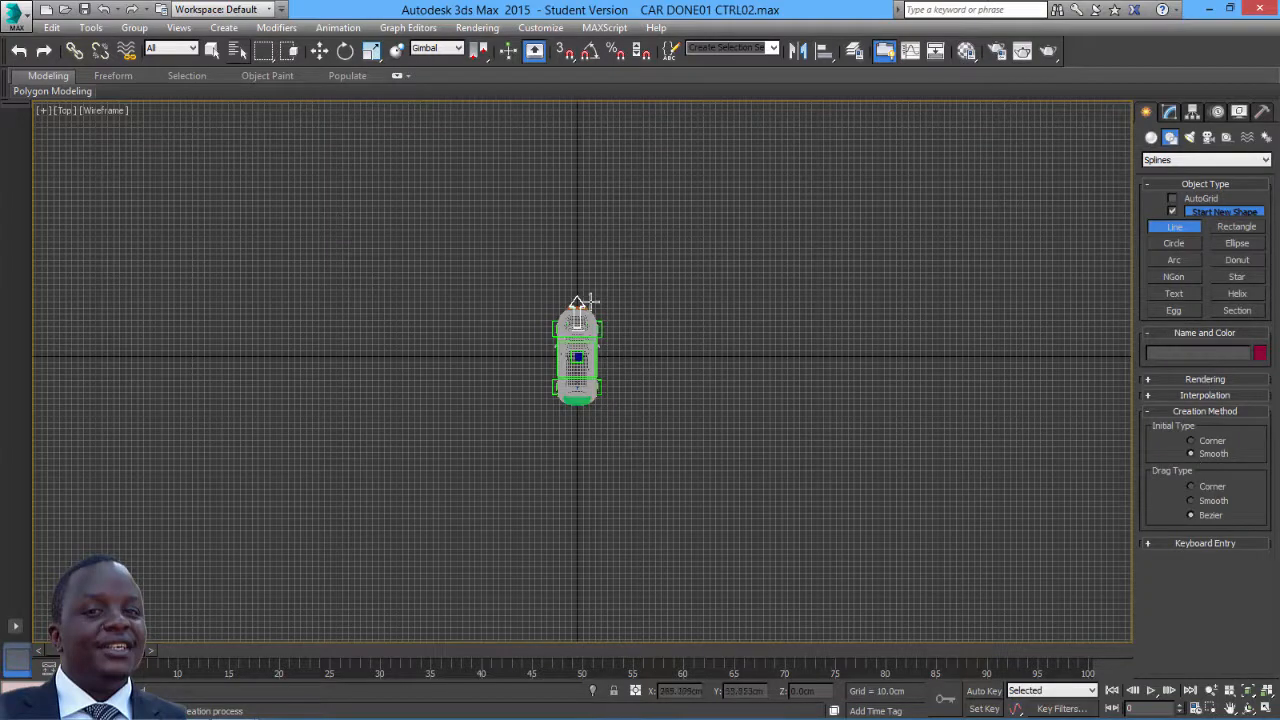
scroll(429, 309, down, 4)
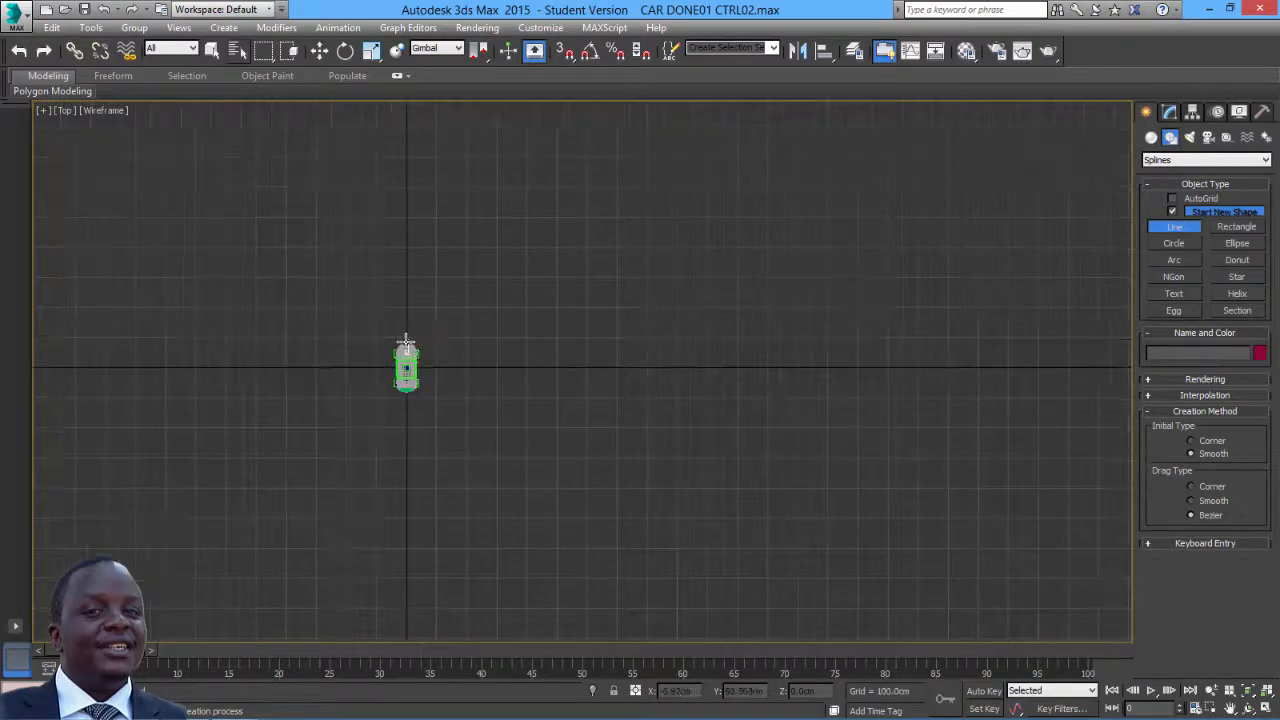
click(406, 342)
click(419, 230)
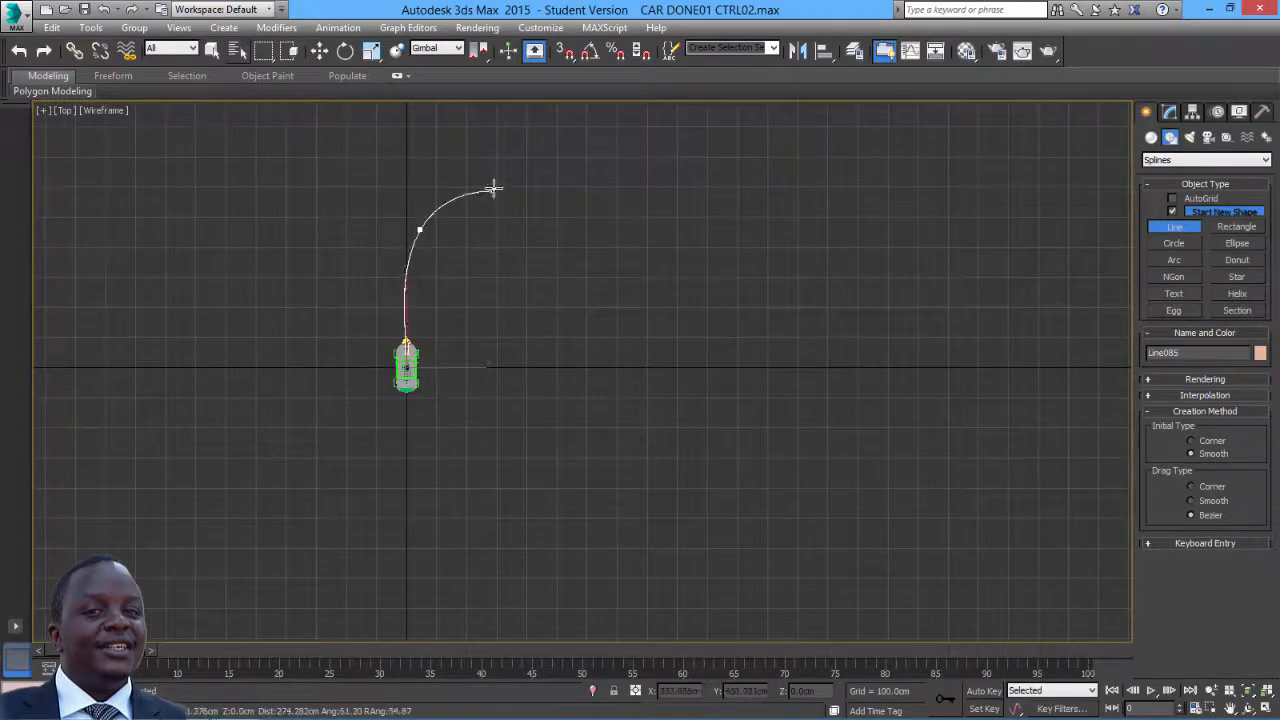
click(480, 184)
click(563, 210)
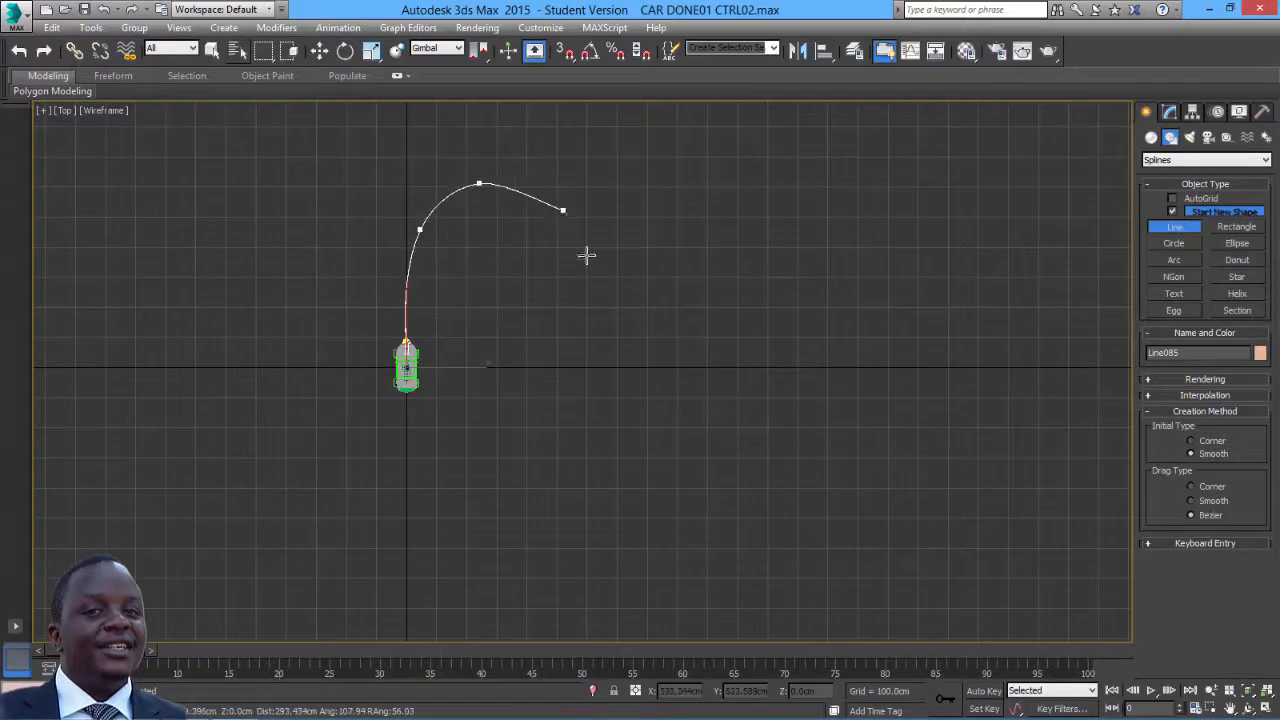
click(555, 323)
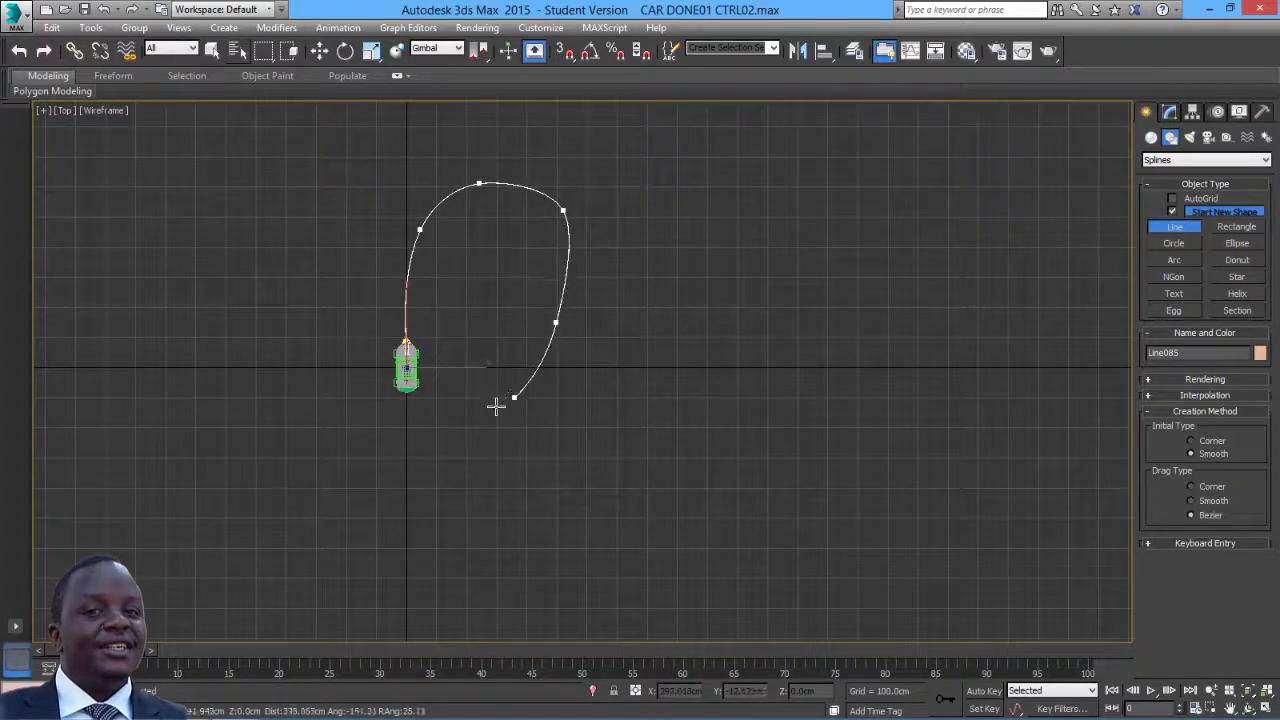
click(496, 406)
click(395, 443)
click(321, 361)
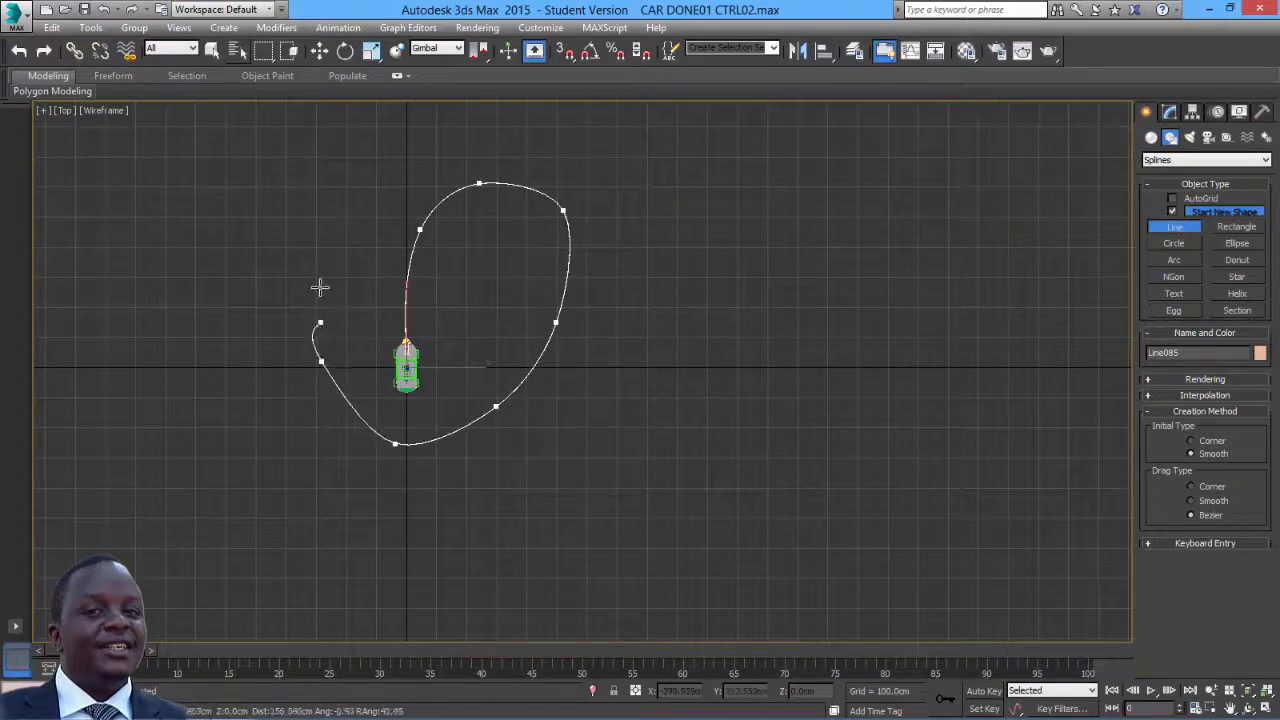
click(372, 208)
right_click(372, 208)
click(320, 52)
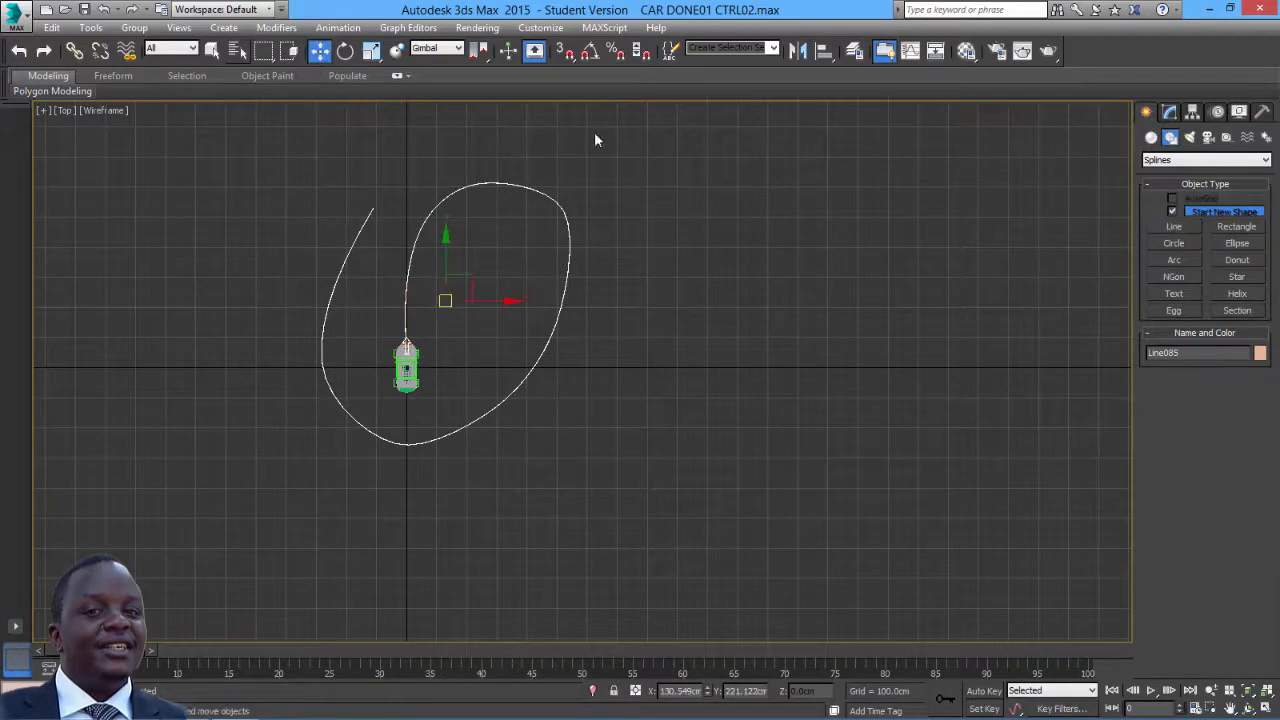
Rename the new spline to ROAD
click(1169, 112)
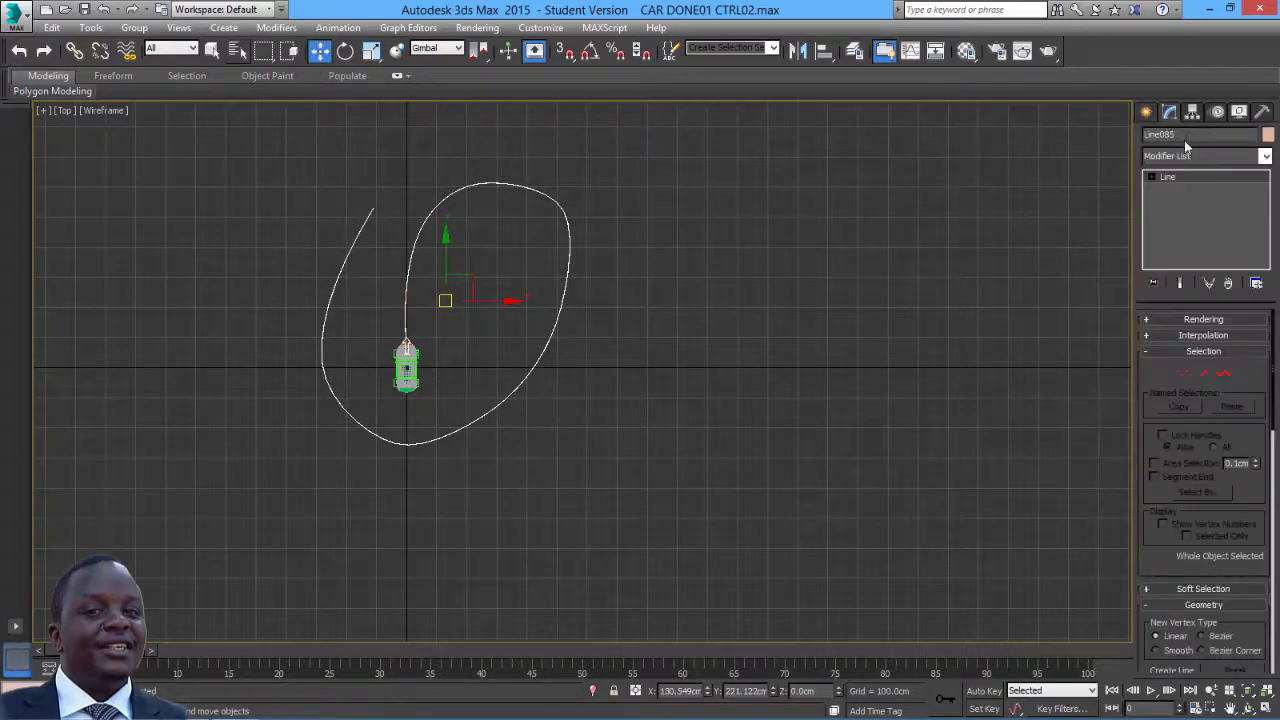
double_click(1180, 135)
text(ROAD)
click(856, 249)
Change the ROAD spline's object color to white and deselect it
click(566, 290)
click(1267, 134)
click(781, 403)
click(719, 454)
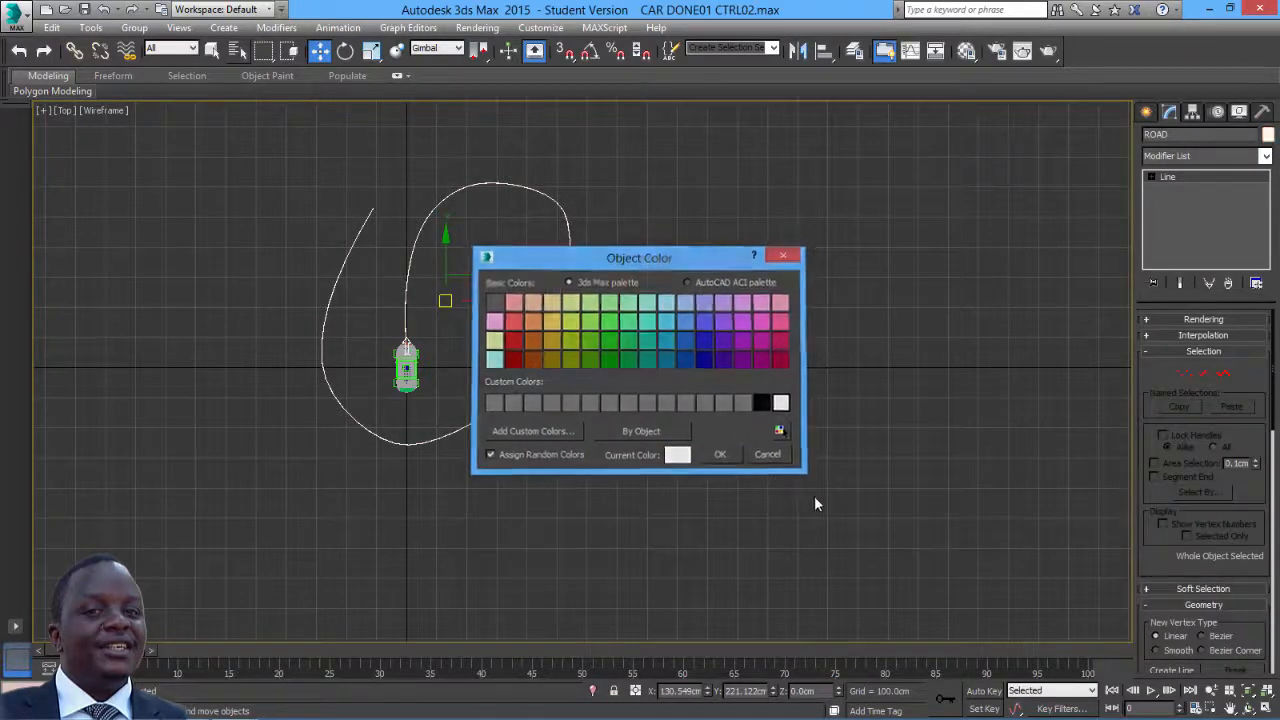
click(814, 496)
Maximize the Perspective view and frame the car together with the surrounding road path
click(1248, 692)
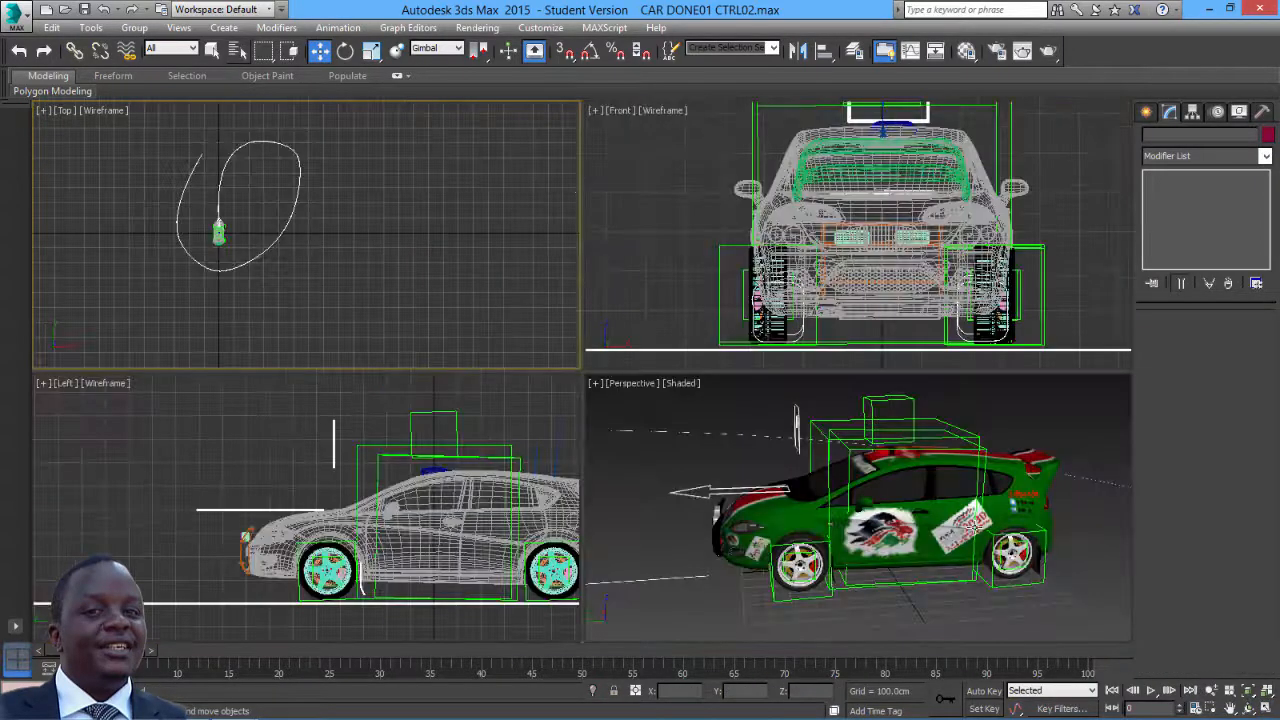
click(1265, 708)
middle_drag(700, 450, 870, 380)
scroll(700, 360, down, 10)
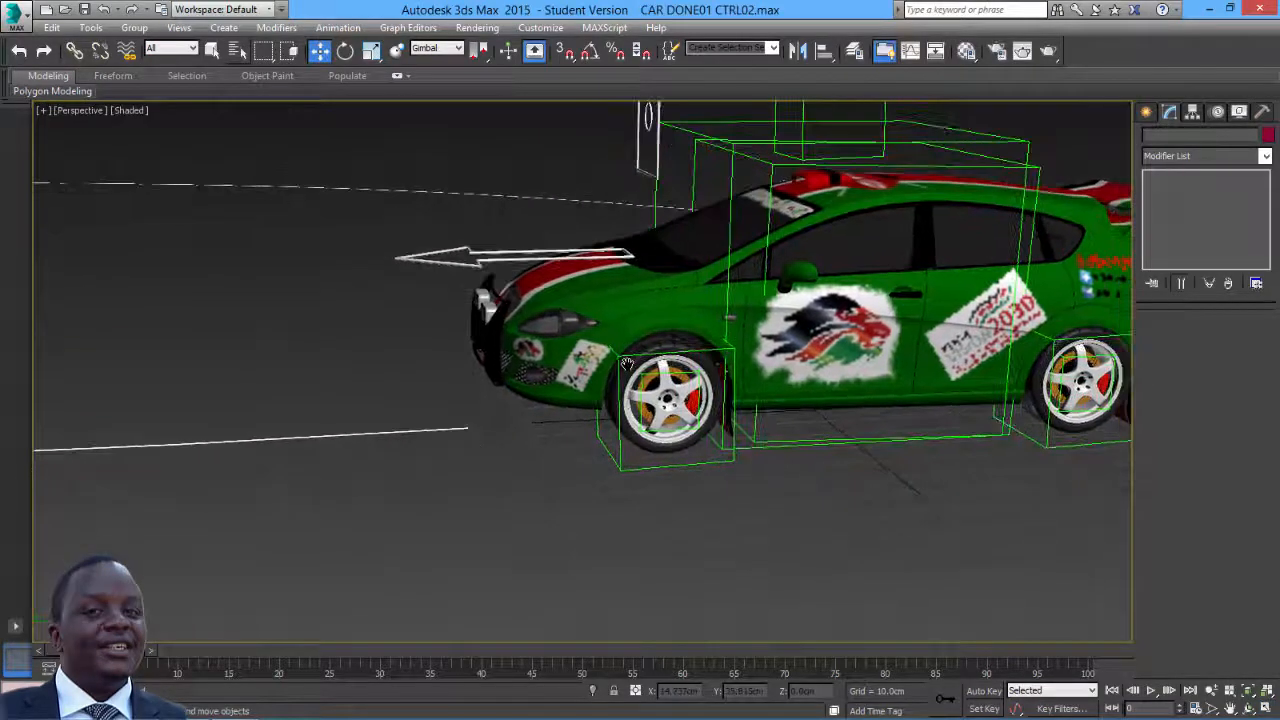
scroll(727, 360, up, 8)
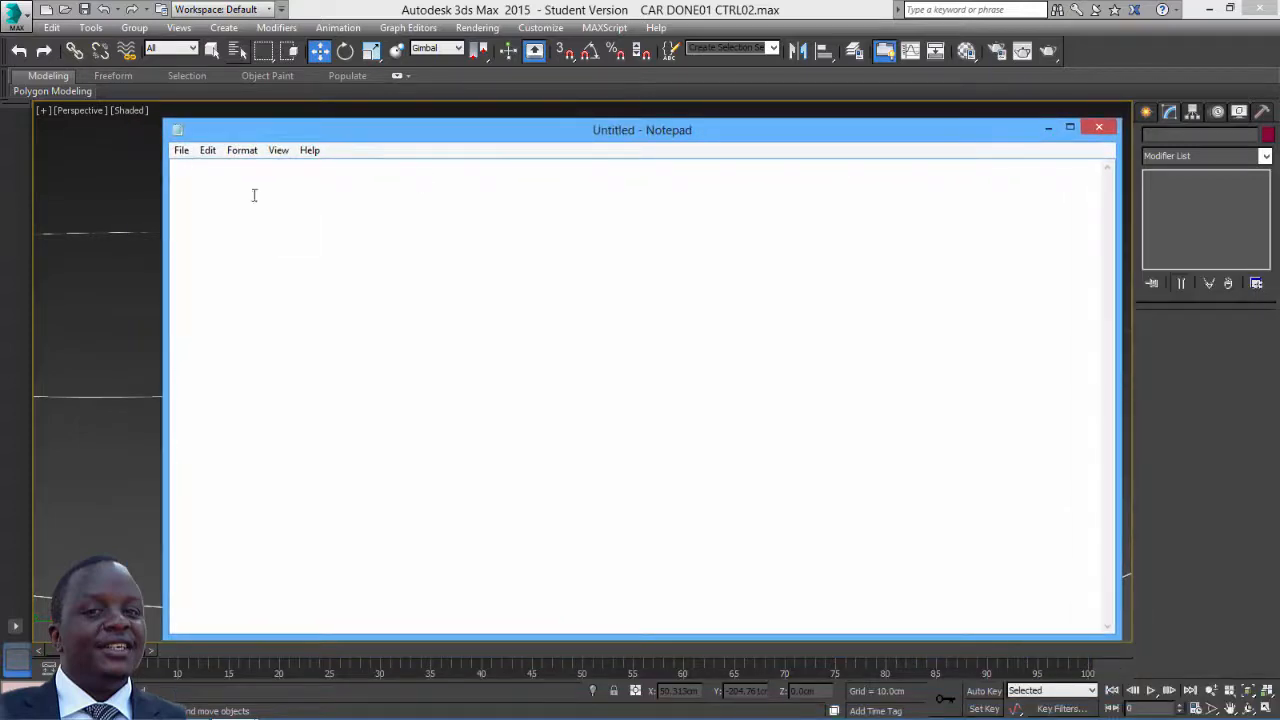
Switch to an empty Notepad document and set its font size to 20
click(245, 152)
click(259, 187)
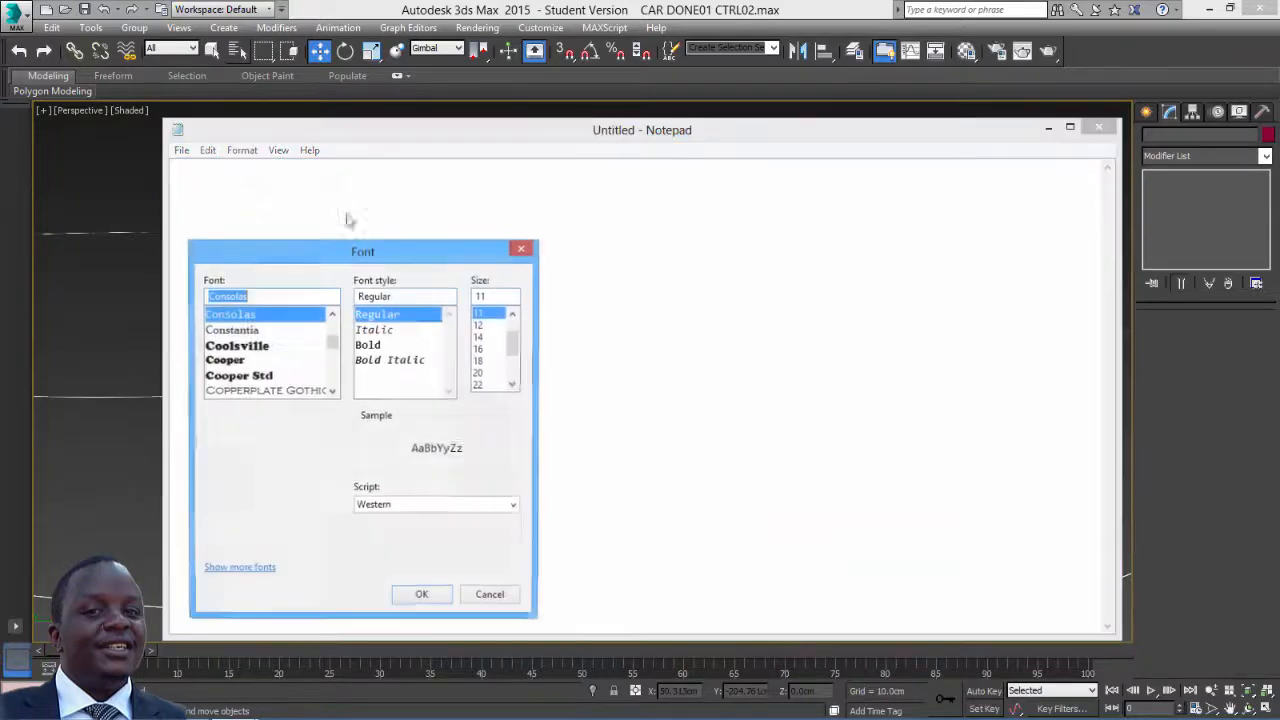
click(487, 373)
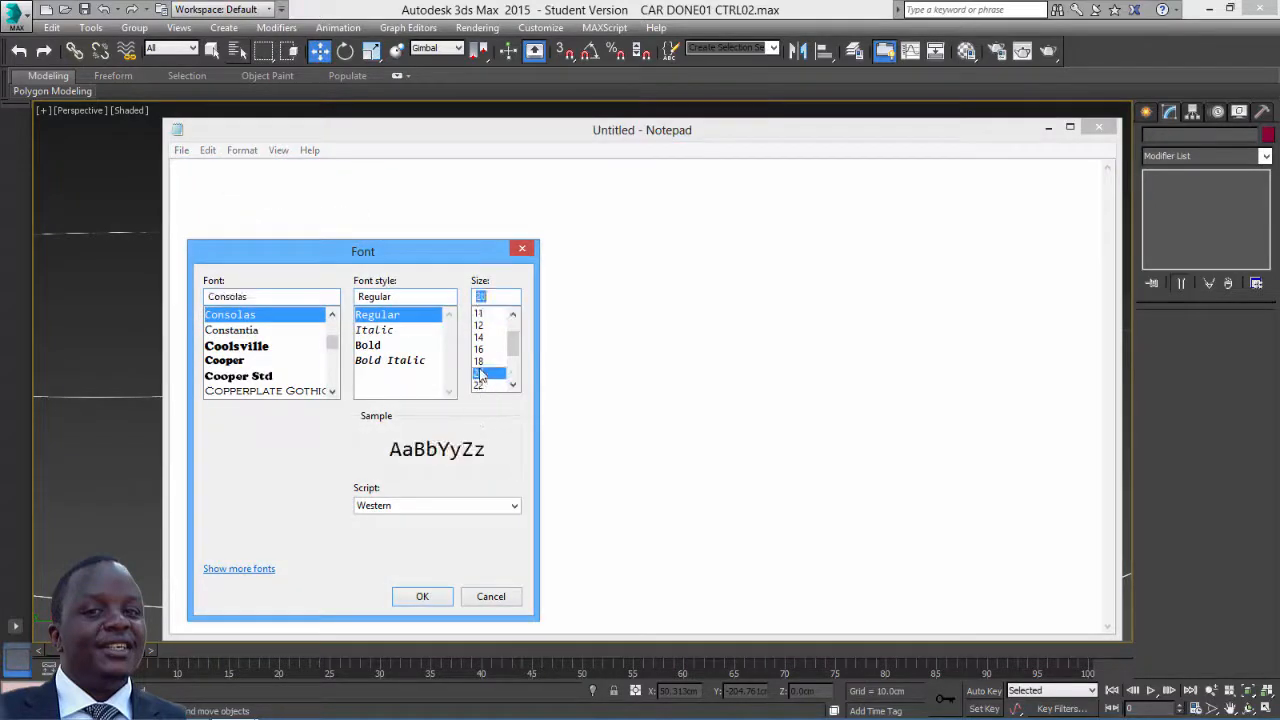
click(422, 596)
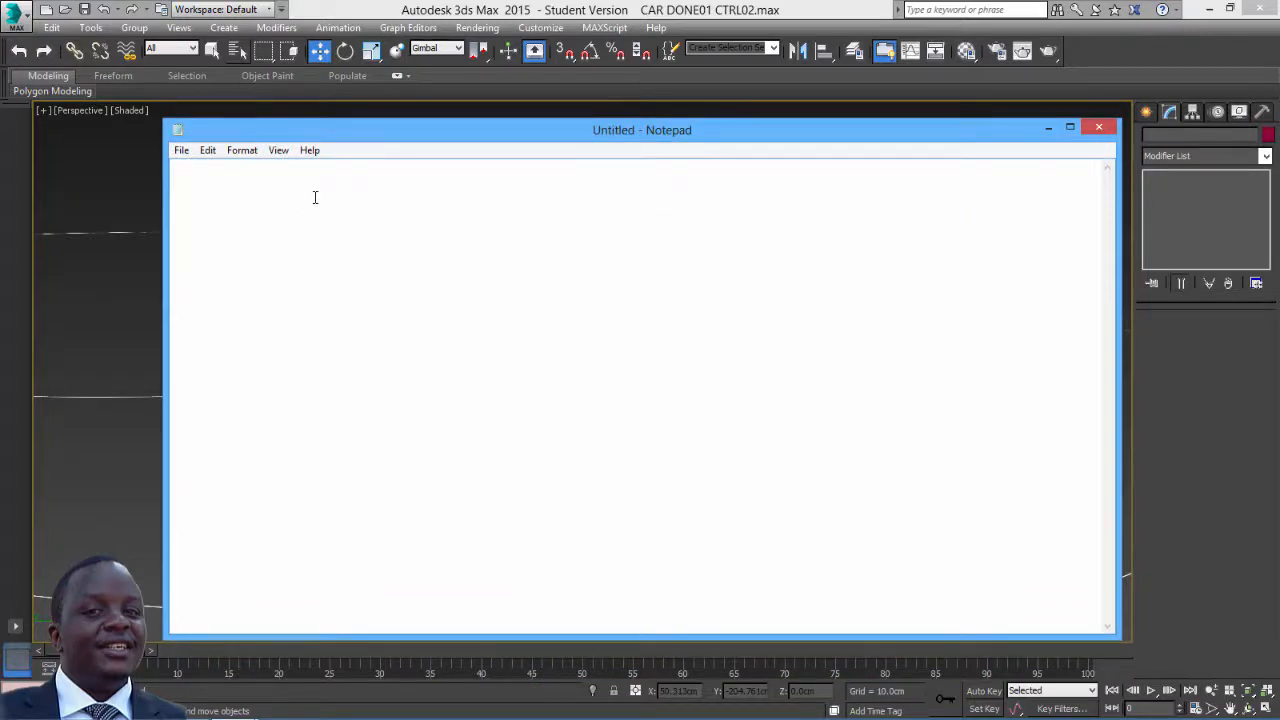
Write the wheel rotation formula (percent*distance*pi)/(pi*radius) on the first line of the note
text((percent*dista)
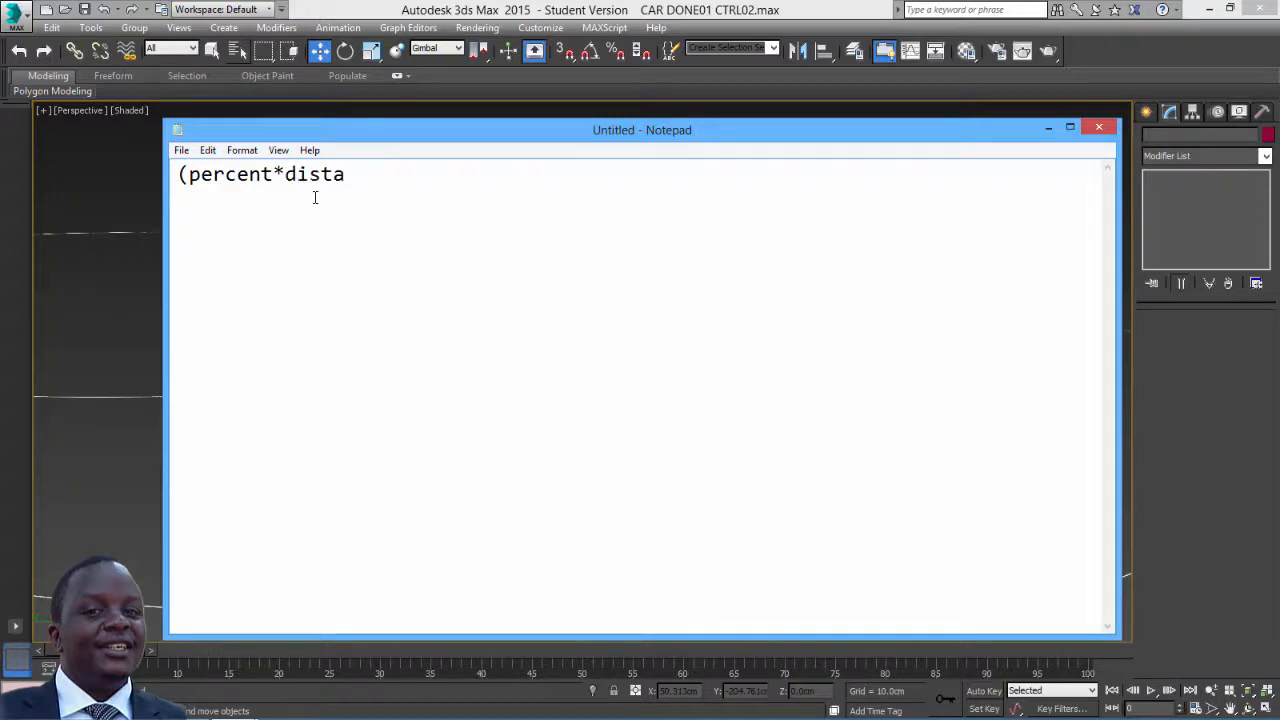
text(nce*pi)/(pi)
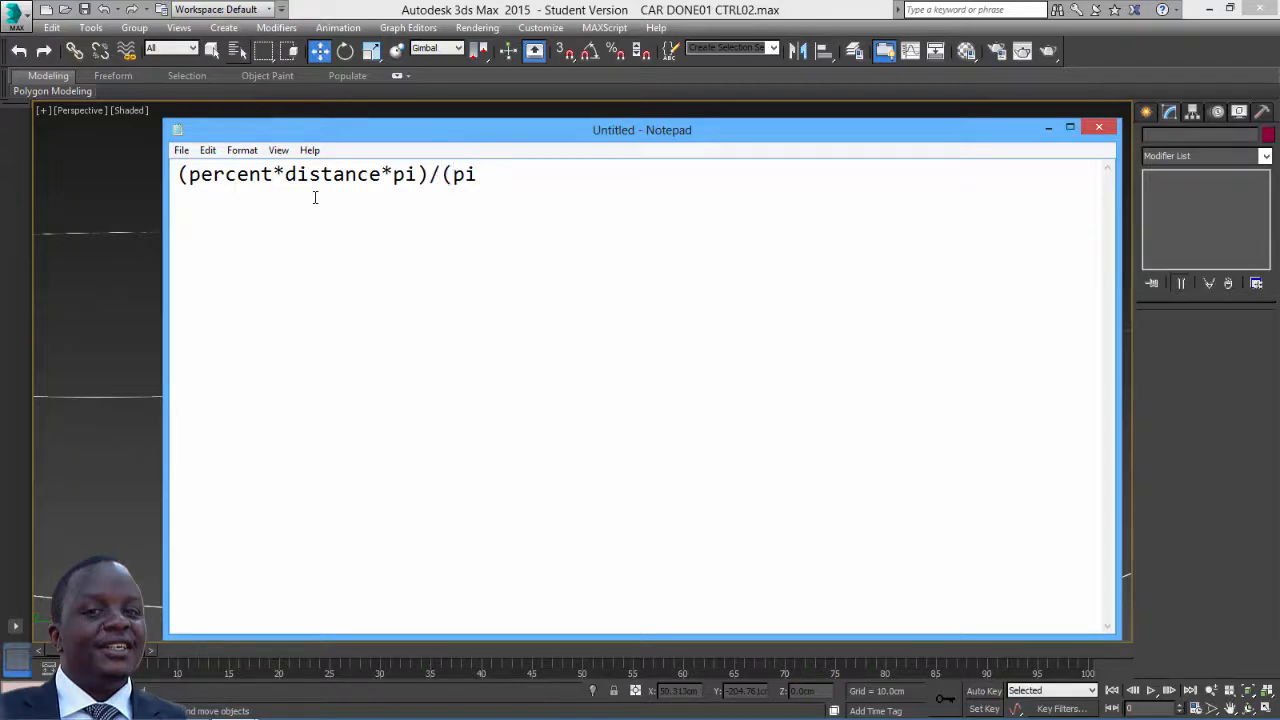
text(*d)
key(BackSpace)
text(radius))
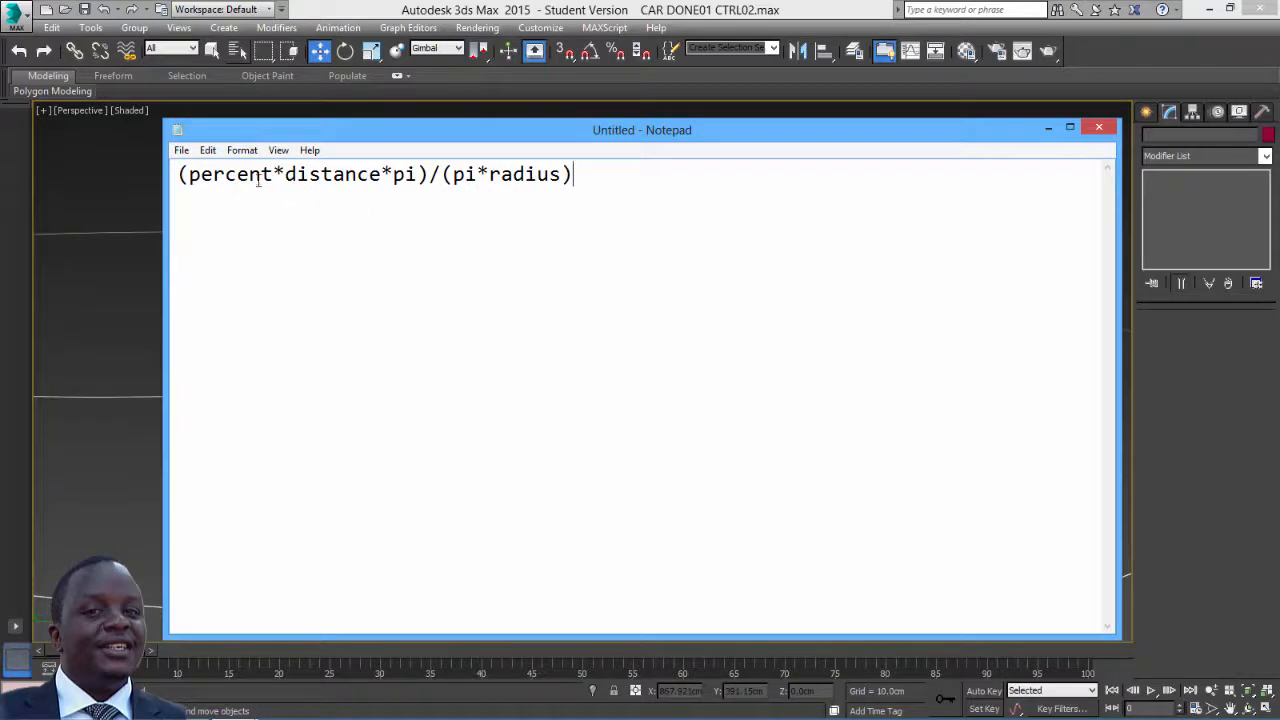
Add the line pi=3.141 below the formula, separated by a blank line
drag(585, 142, 639, 138)
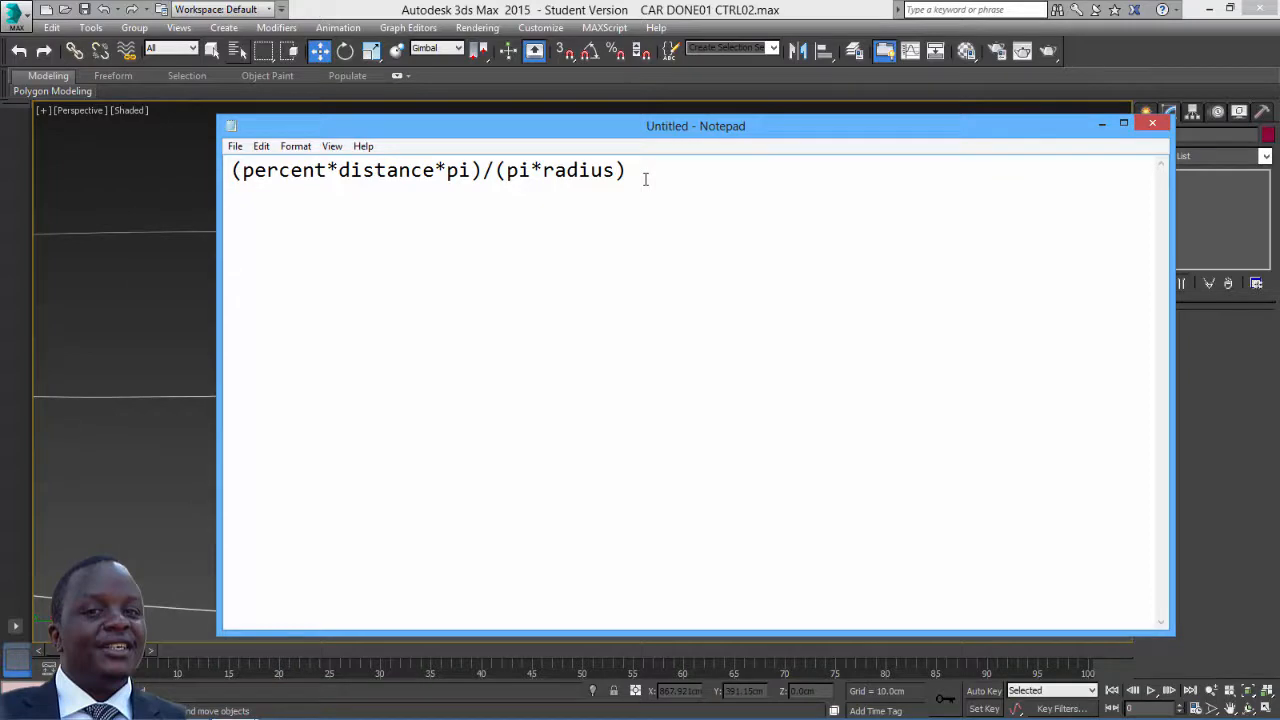
key(Return)
key(Return)
text(pi=3.141)
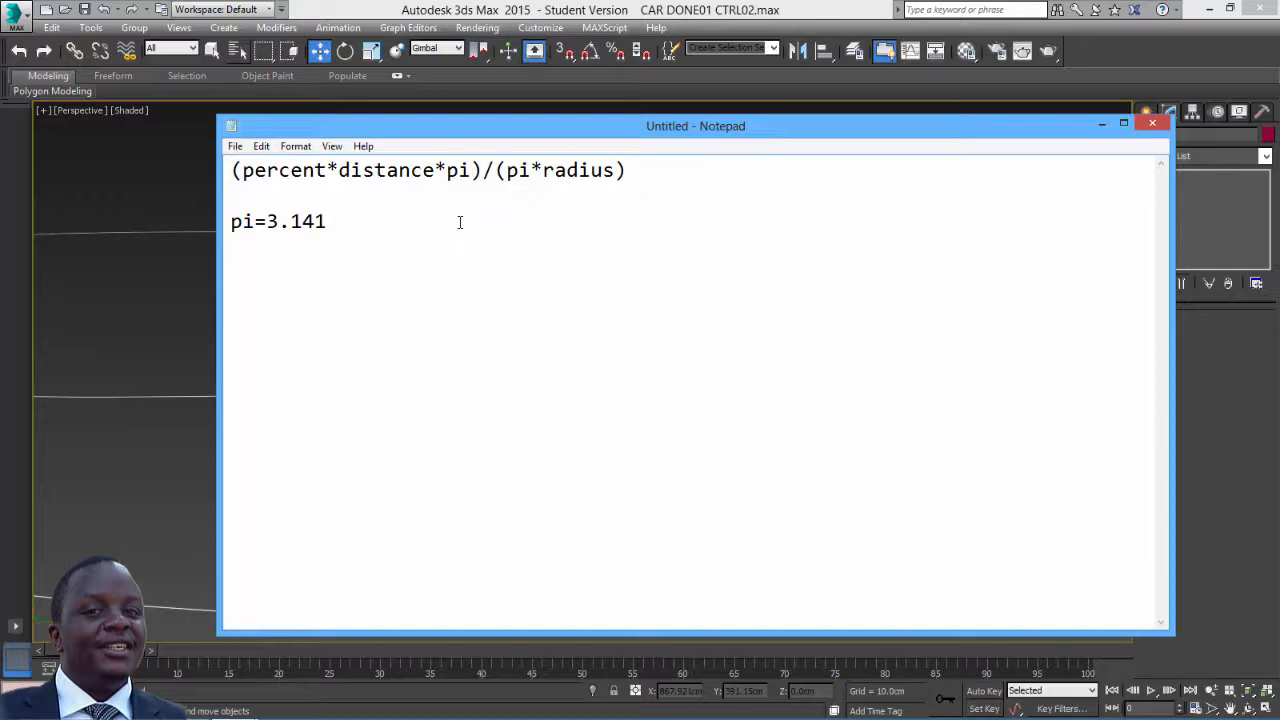
Add separate lines for "distance =", "percent =" and "radius =" below the pi value, leaving their values empty
key(Return)
key(Return)
text(distance)
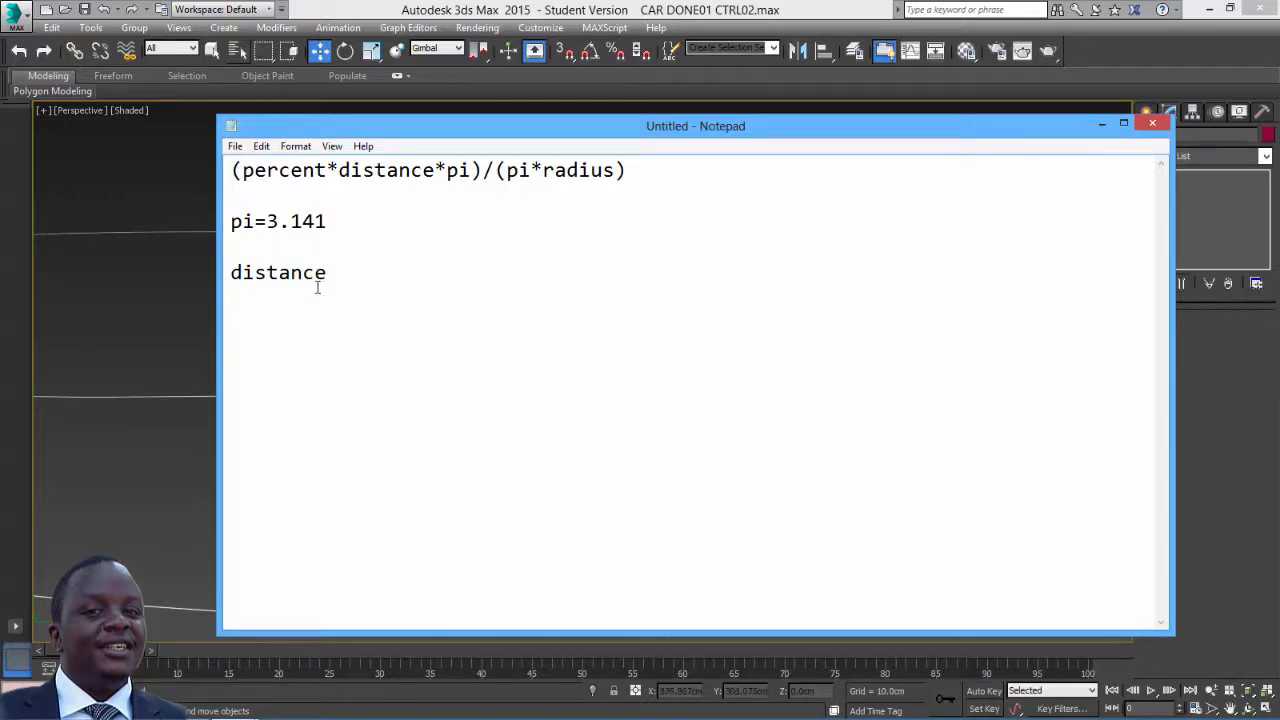
text( =)
key(Return)
key(Return)
text(percent =  )
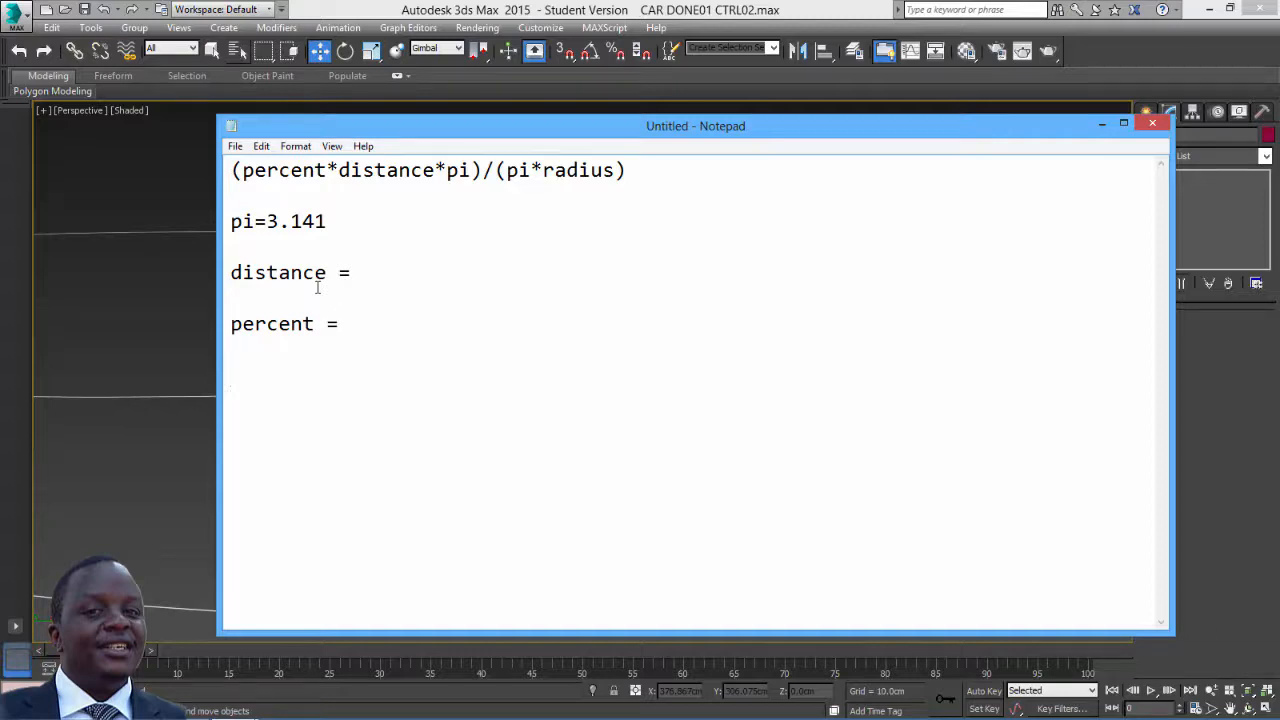
text(rad)
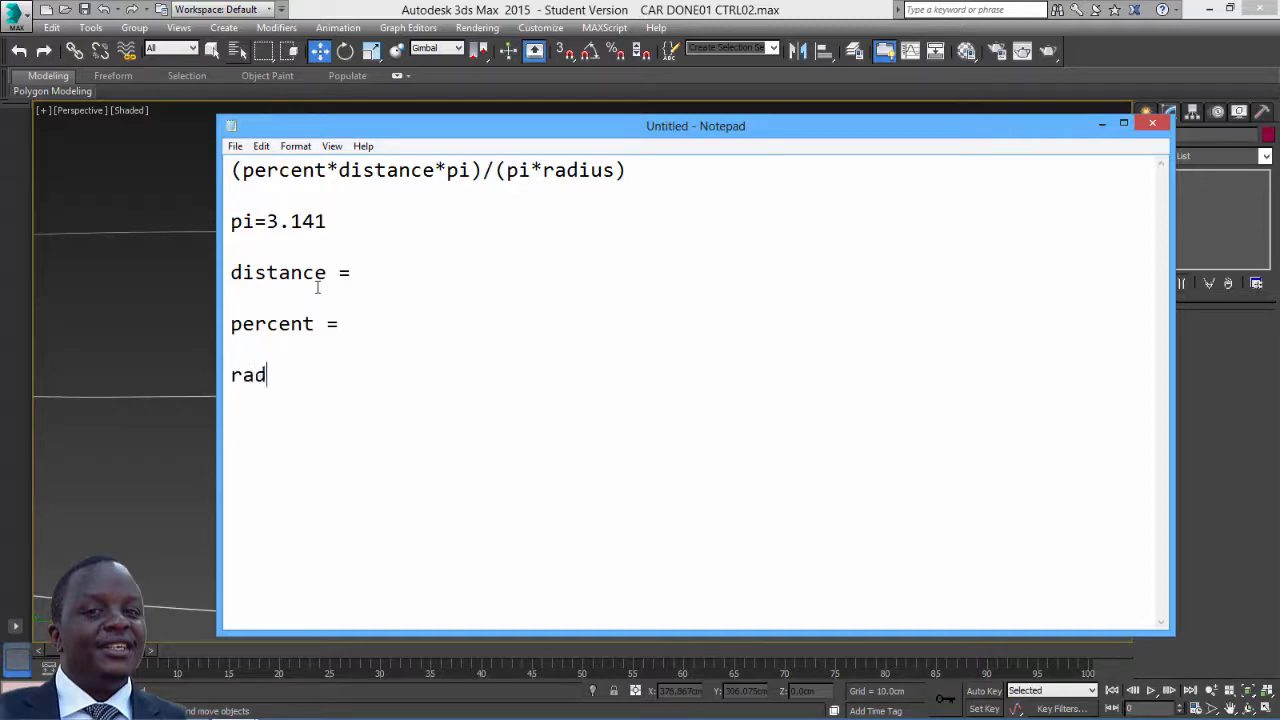
text(ius =)
Move the Notepad window out of the way, select the ROAD spline in 3ds Max, and measure its length with the Measure utility
drag(420, 137, 1279, 262)
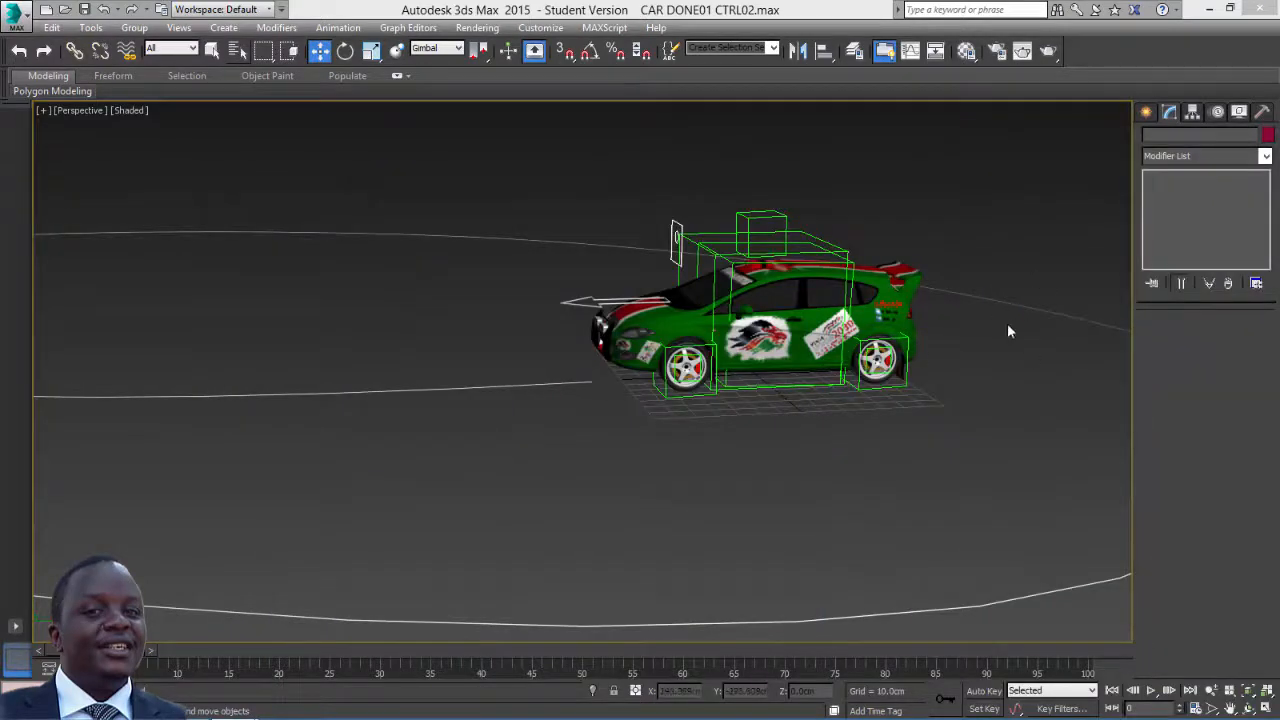
drag(420, 358, 486, 514)
click(1263, 112)
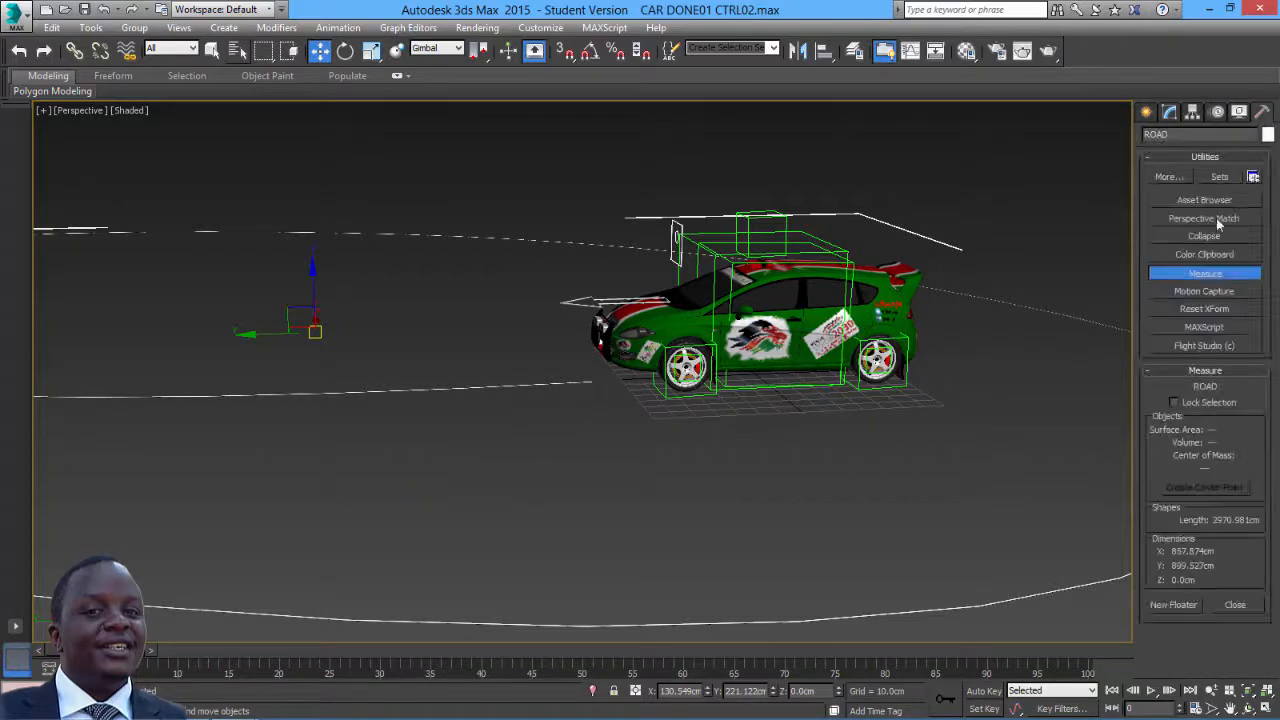
click(1204, 275)
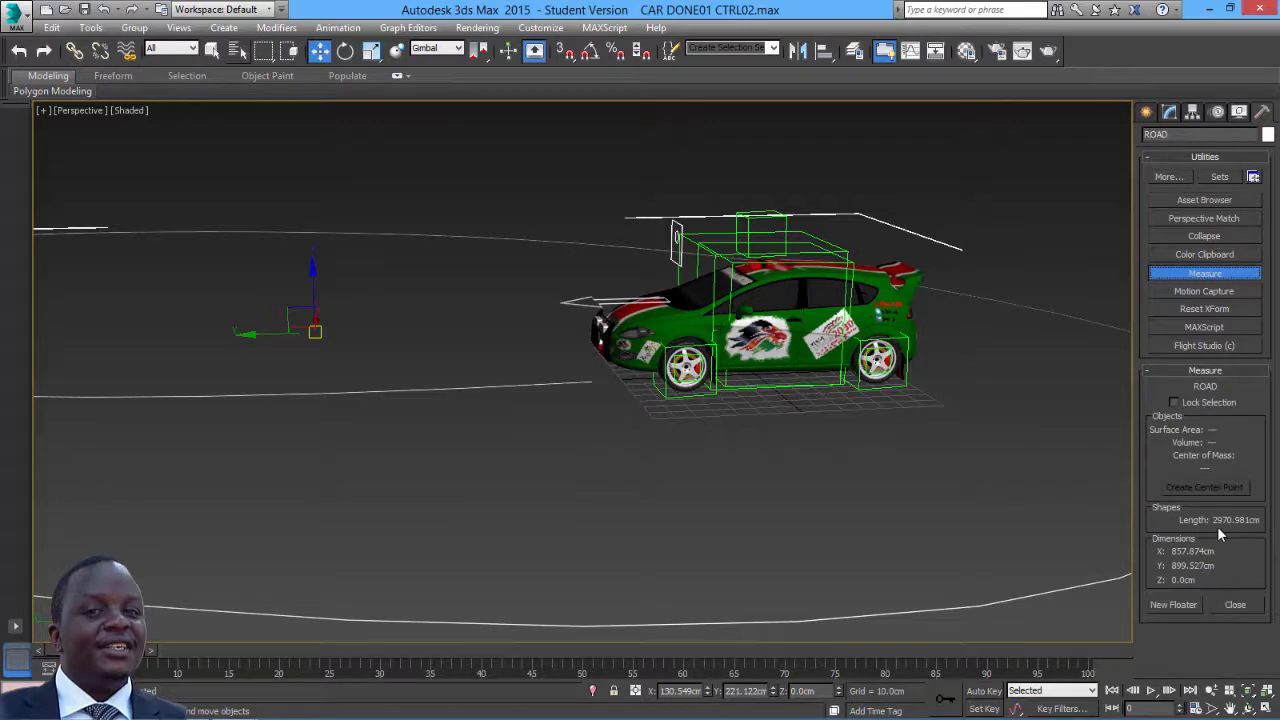
Enter 2970.981 as the distance value in the Notepad note and move the note out of the way
key(alt+Tab)
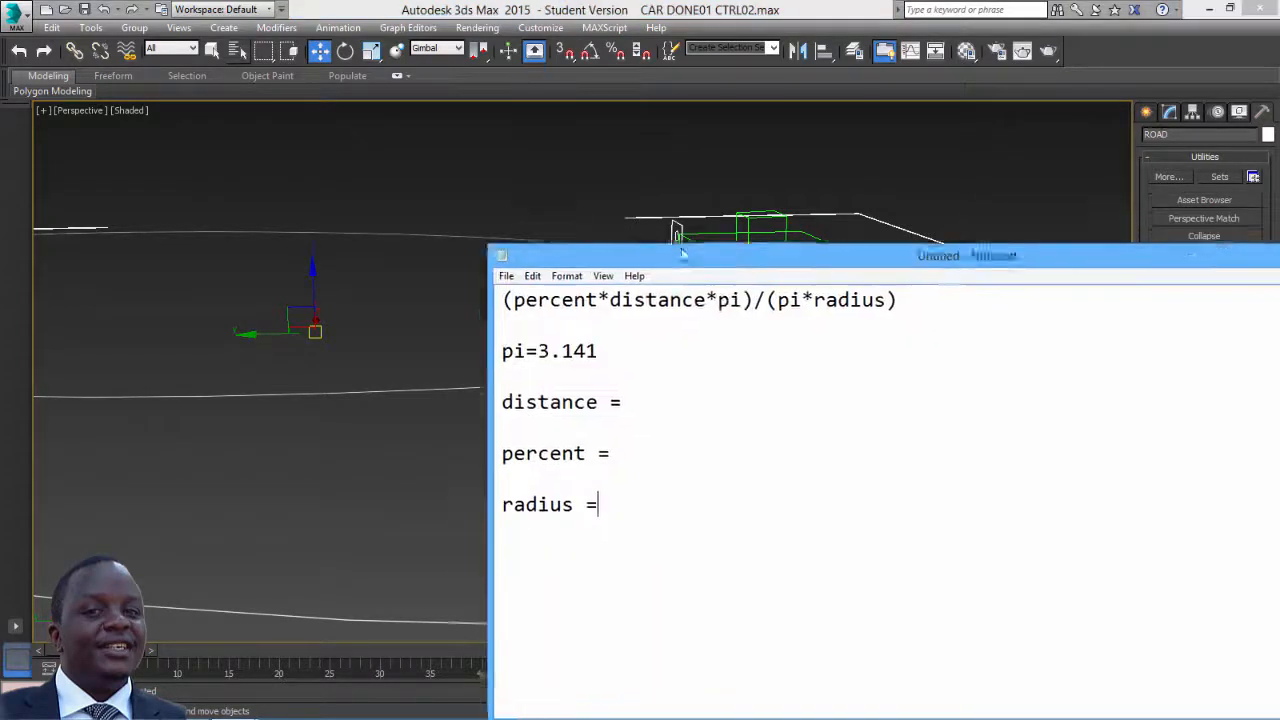
drag(700, 258, 412, 104)
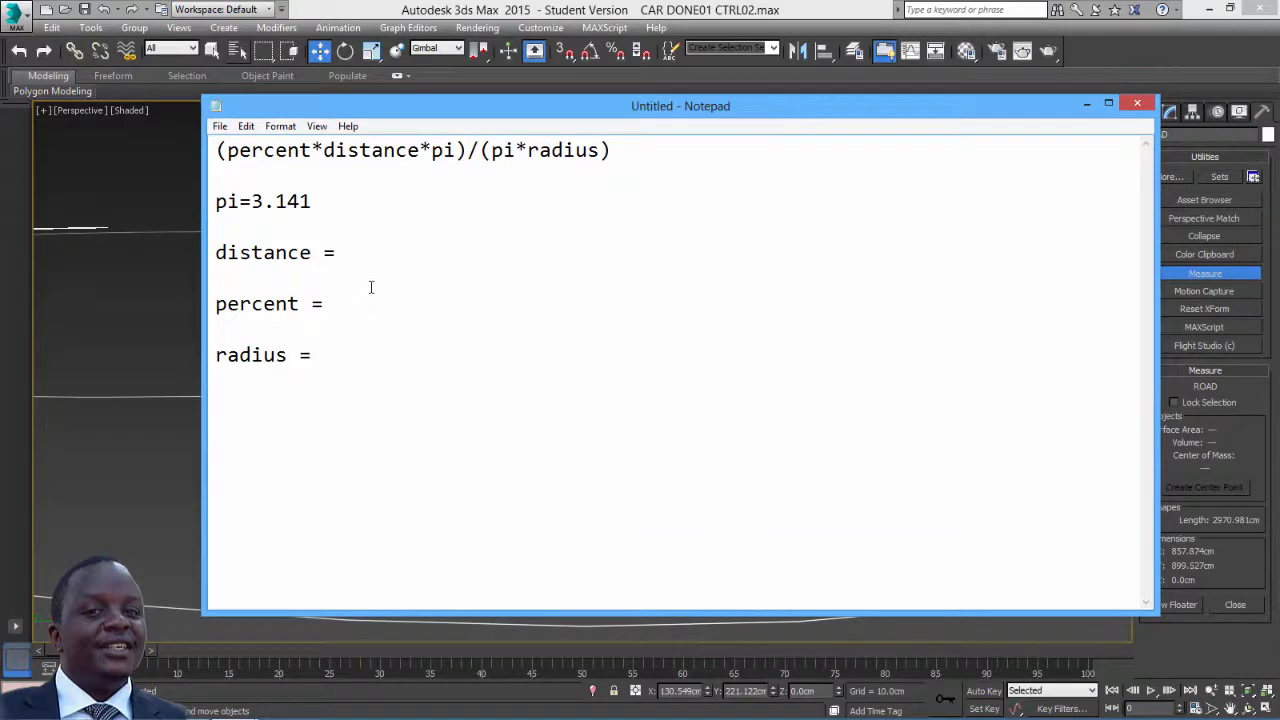
click(405, 262)
text(2970.981)
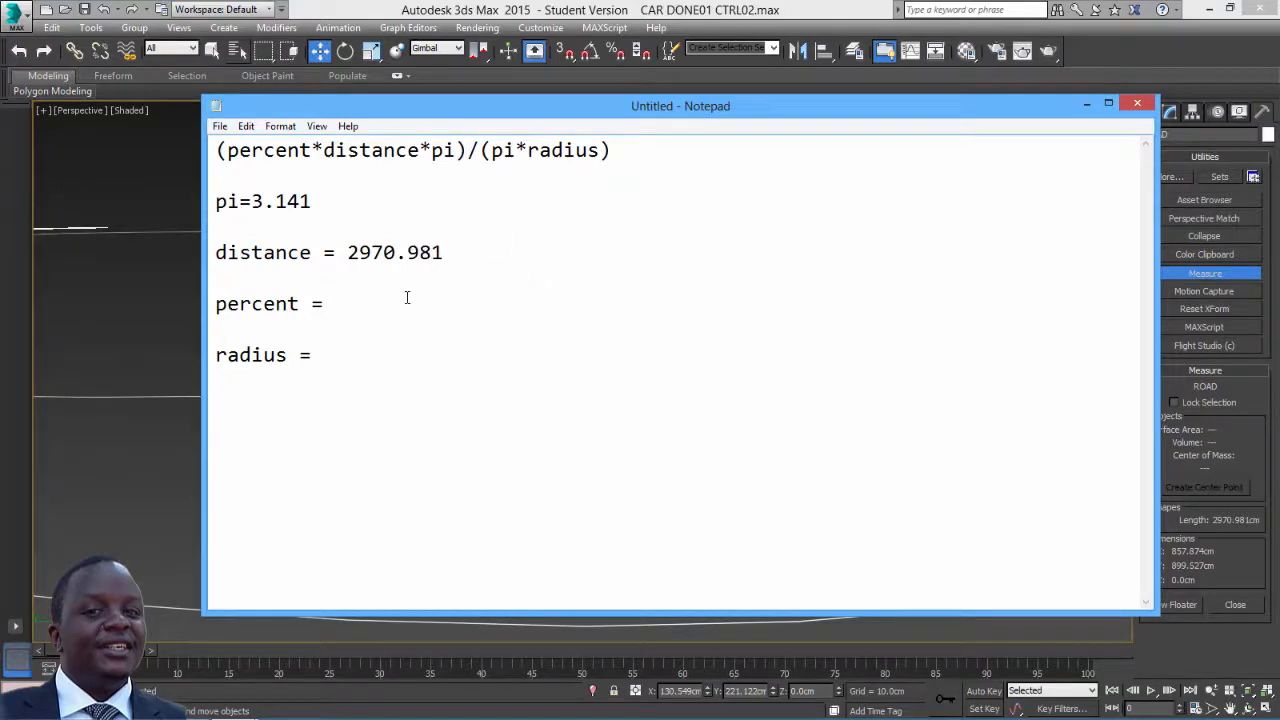
drag(486, 118, 1279, 232)
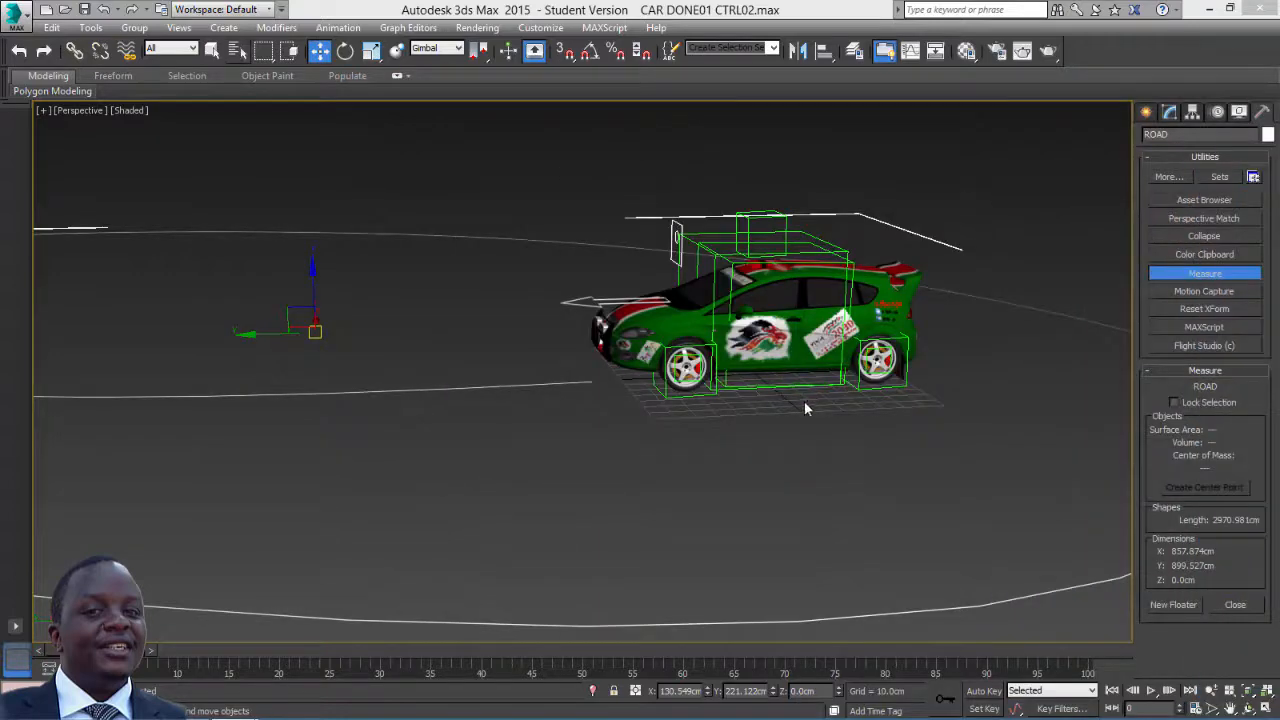
Select the car's front wheel with its tyre and isolate it in the scene
click(681, 372)
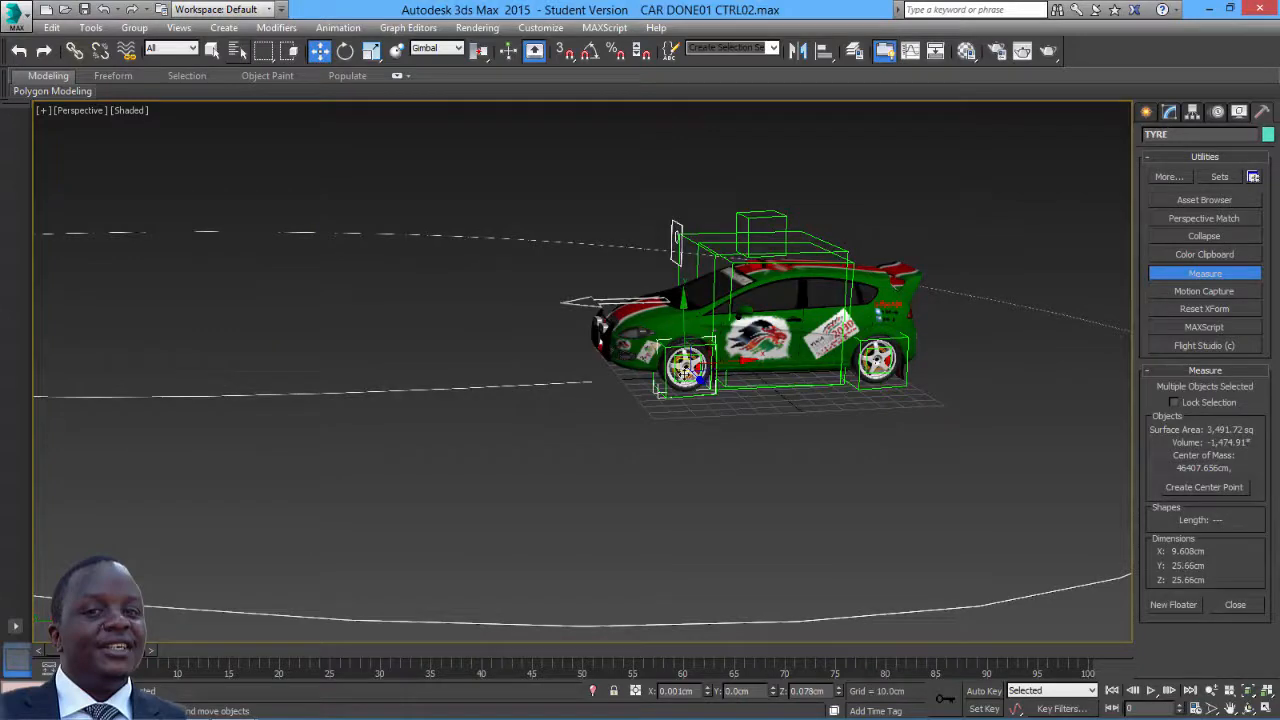
right_click(685, 372)
click(715, 243)
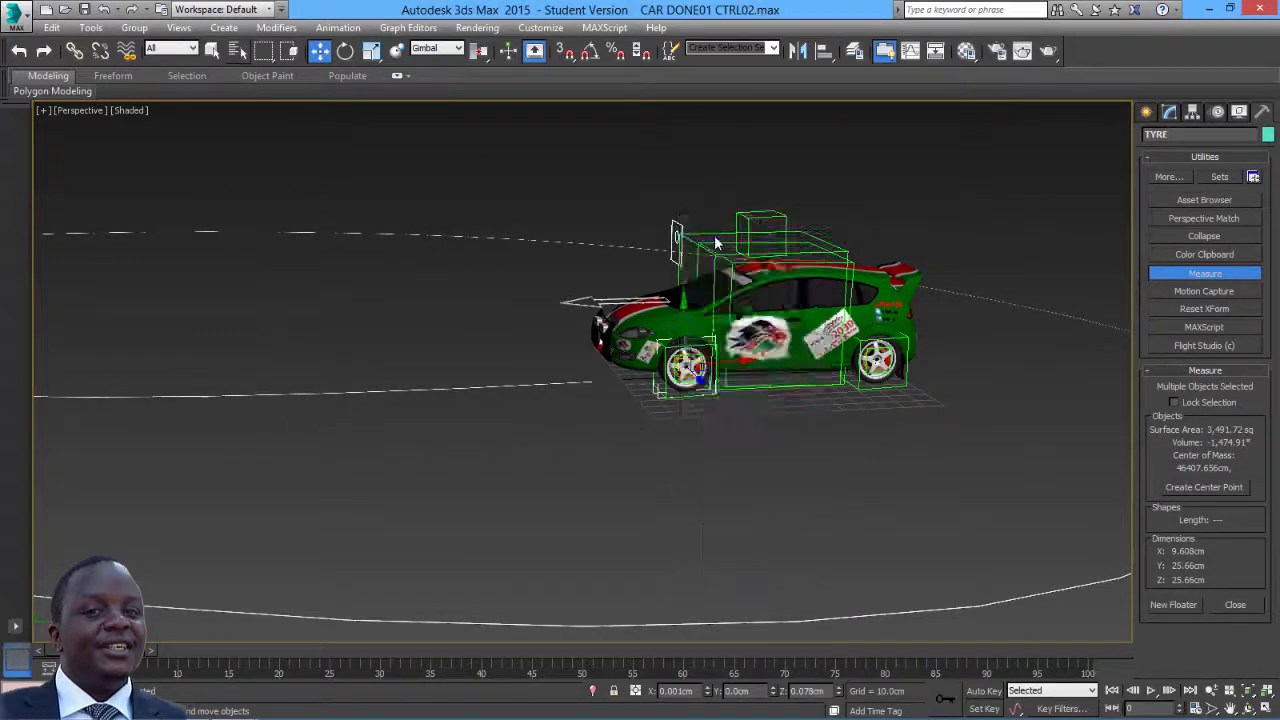
Create a cylinder centred on the wheel in the Left view, about 14.8 cm in radius and 5.4 cm high
click(1266, 709)
middle_drag(485, 565, 505, 557)
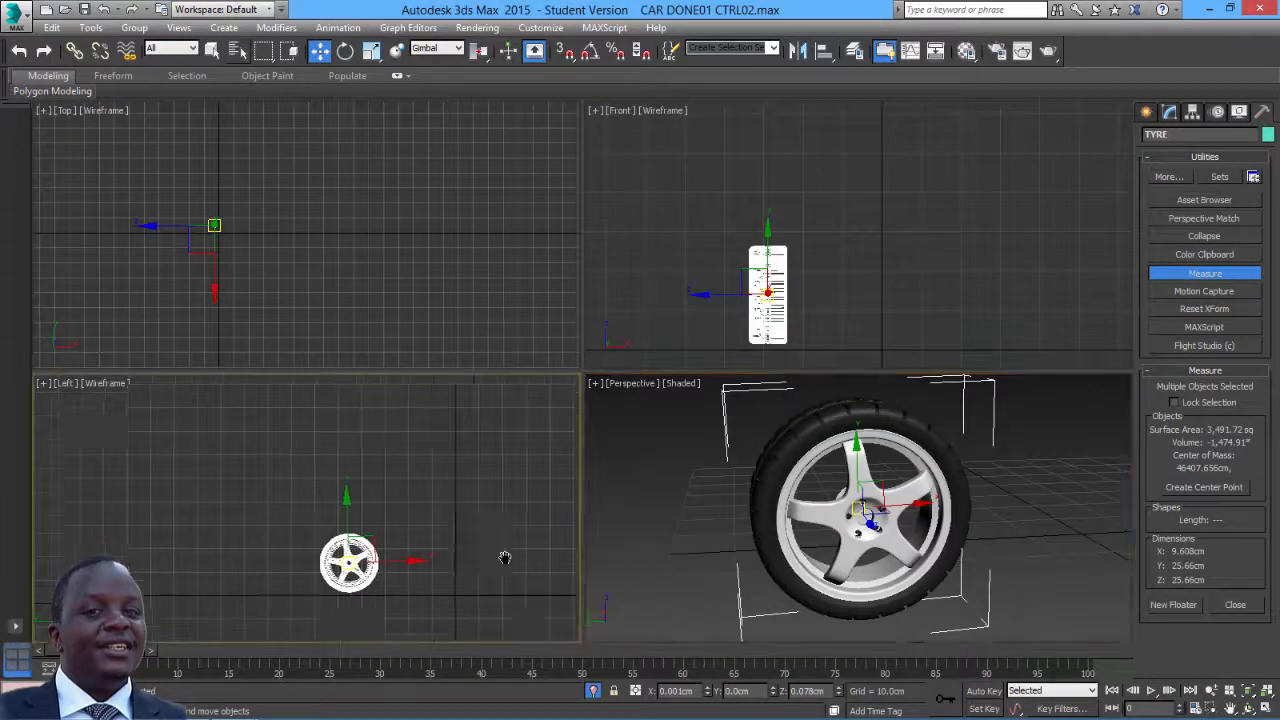
click(1266, 709)
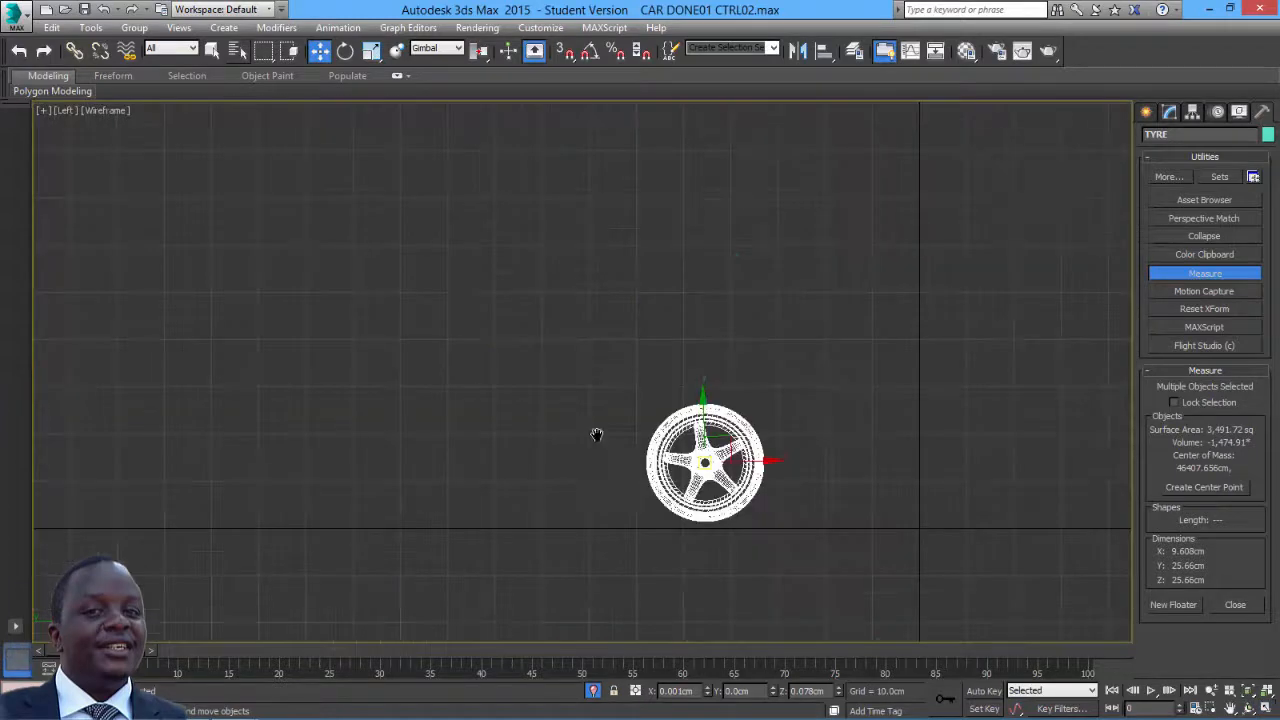
scroll(736, 511, up, 5)
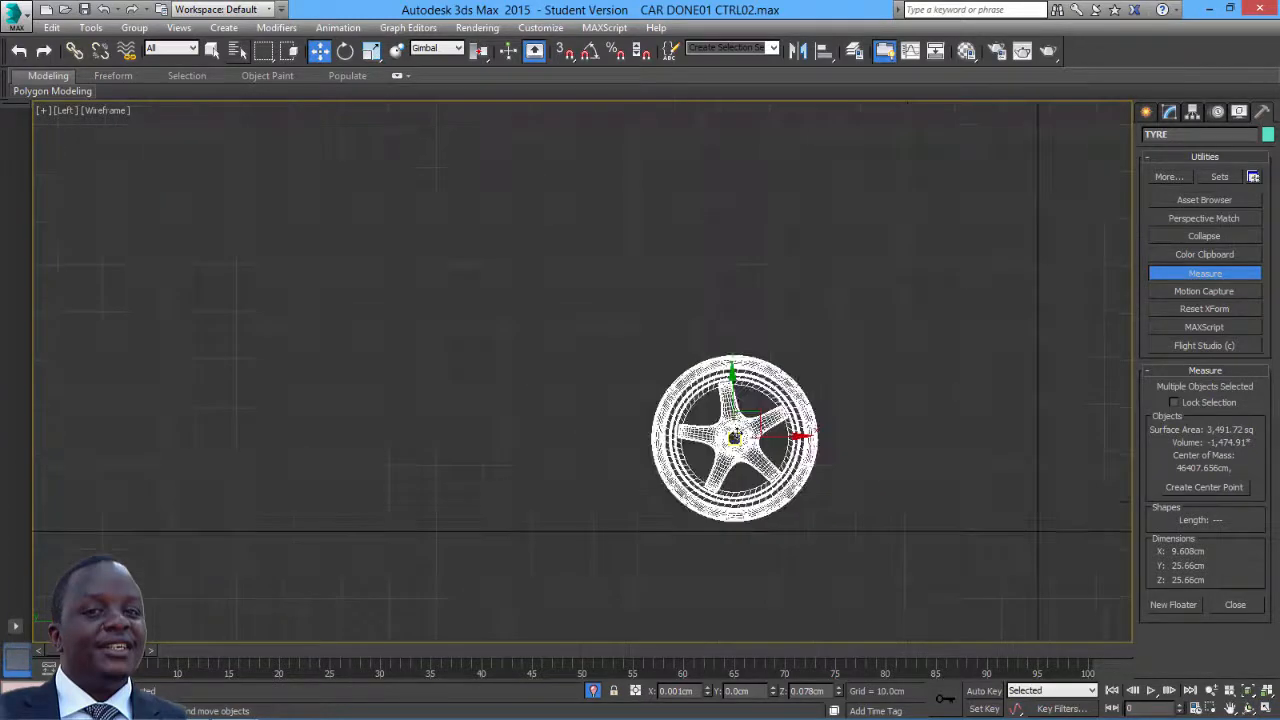
click(1146, 111)
click(1155, 159)
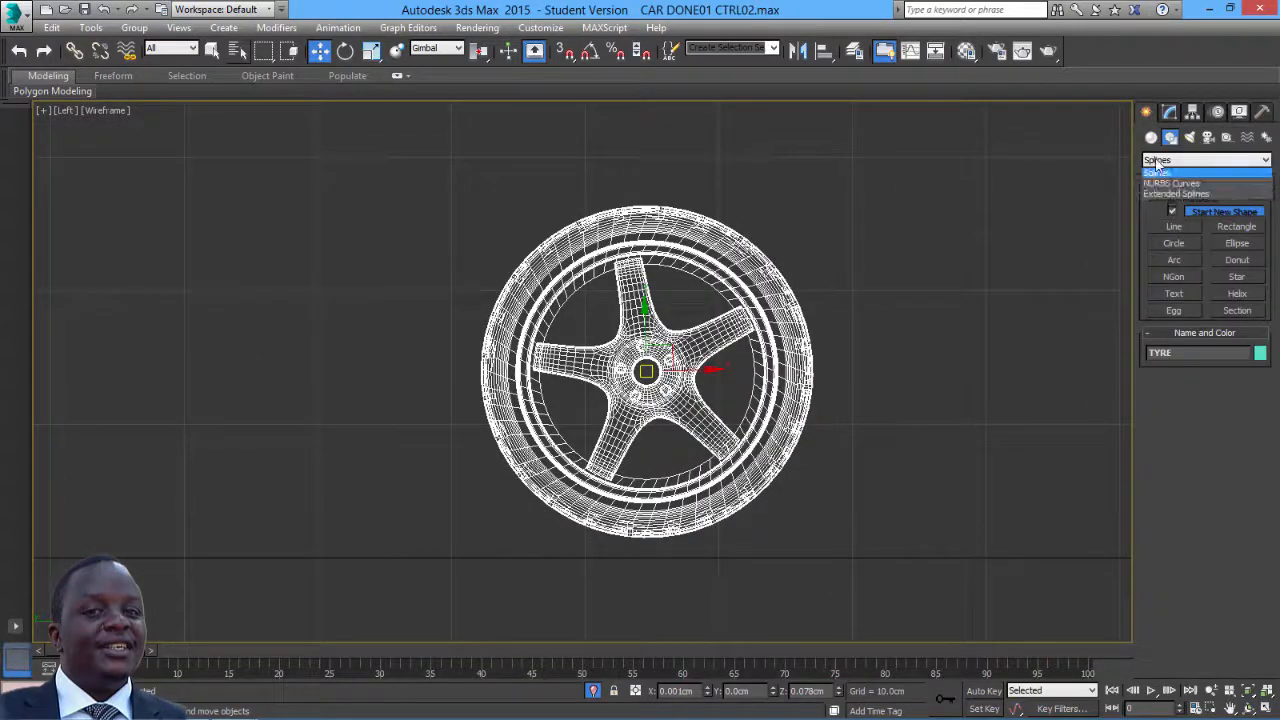
click(1155, 160)
click(1151, 137)
click(1175, 247)
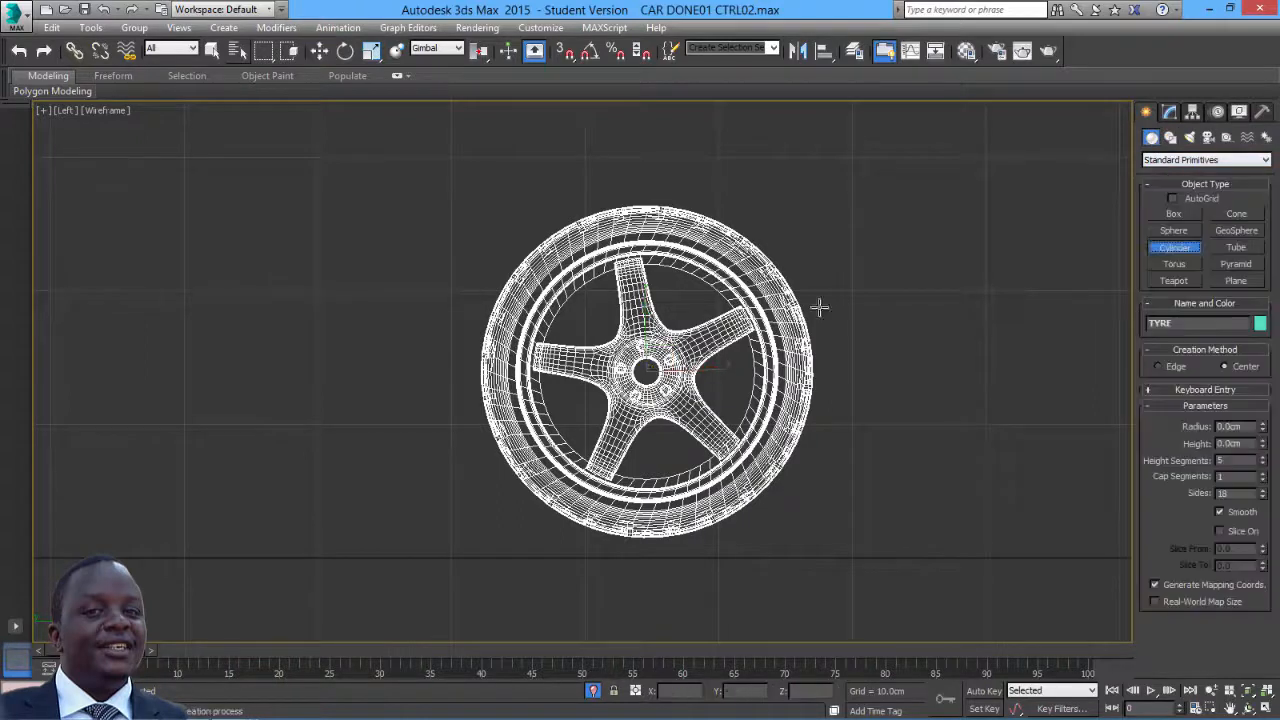
drag(646, 371, 646, 174)
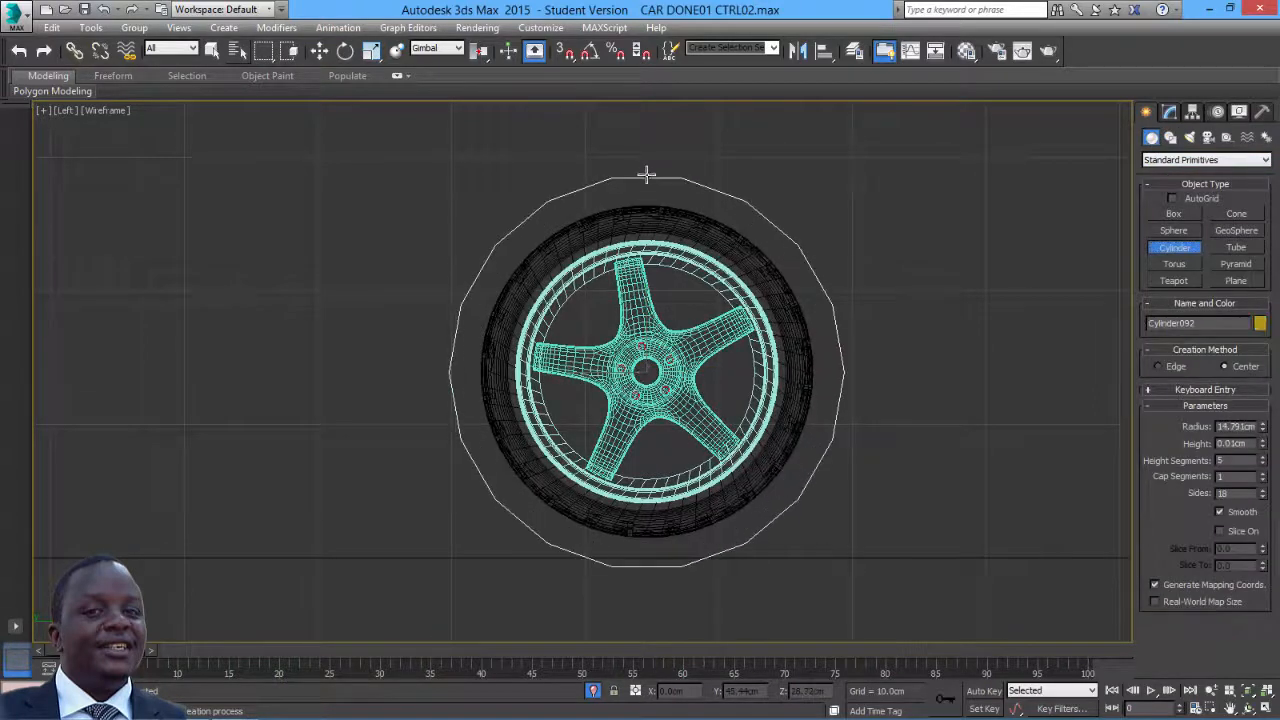
click(739, 154)
Align the cylinder's pivot to the wheel's pivot in X, Y and Z, and shift it along X into the tyre
click(823, 50)
click(731, 247)
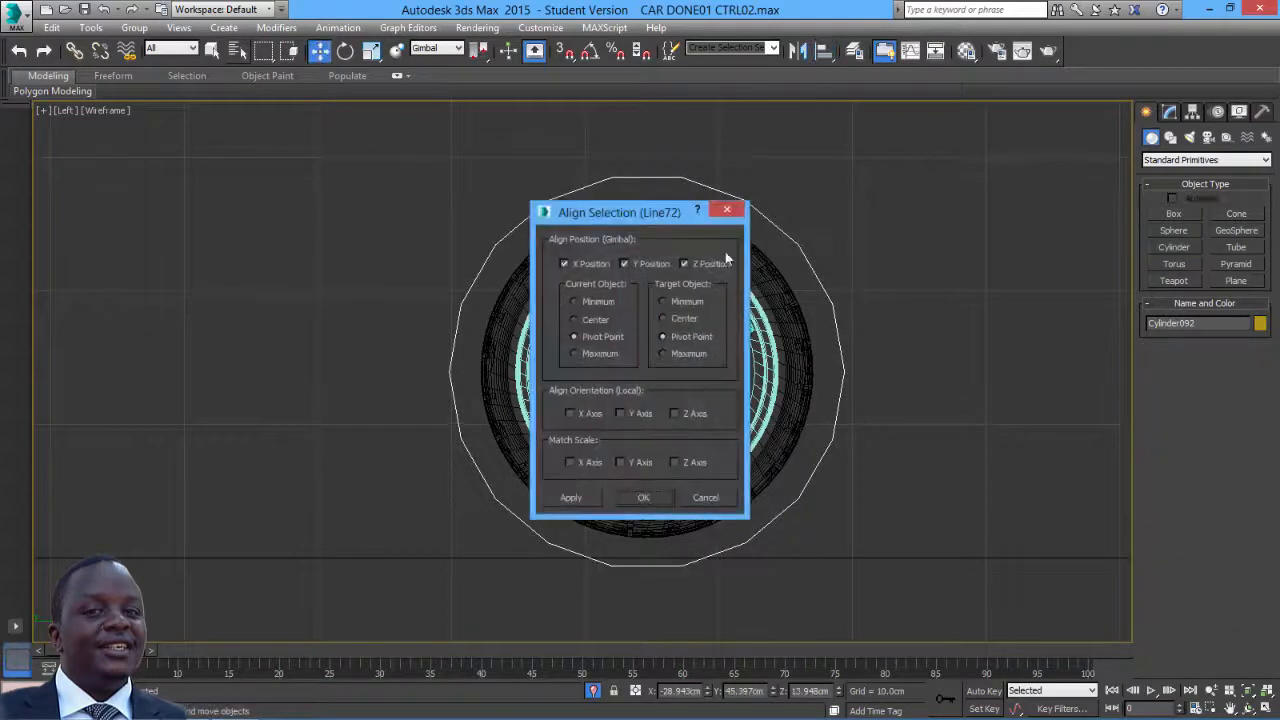
click(646, 496)
click(1169, 111)
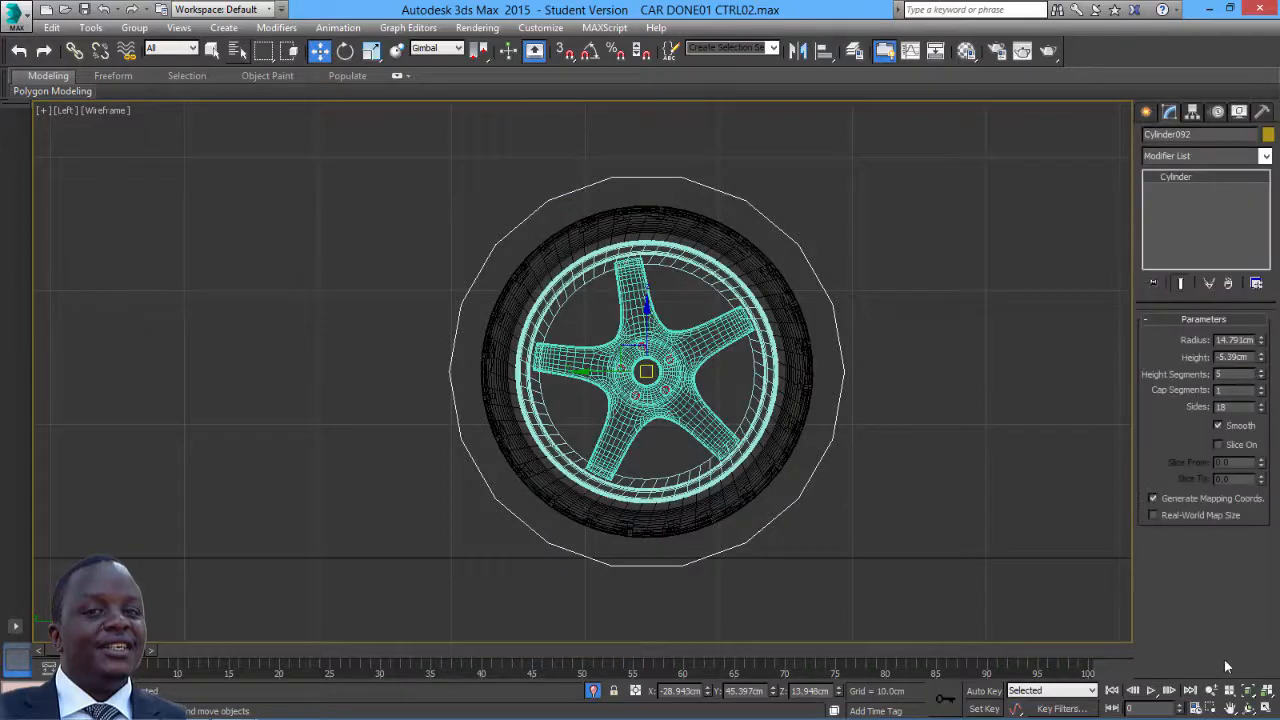
click(1265, 707)
scroll(845, 314, up, 2)
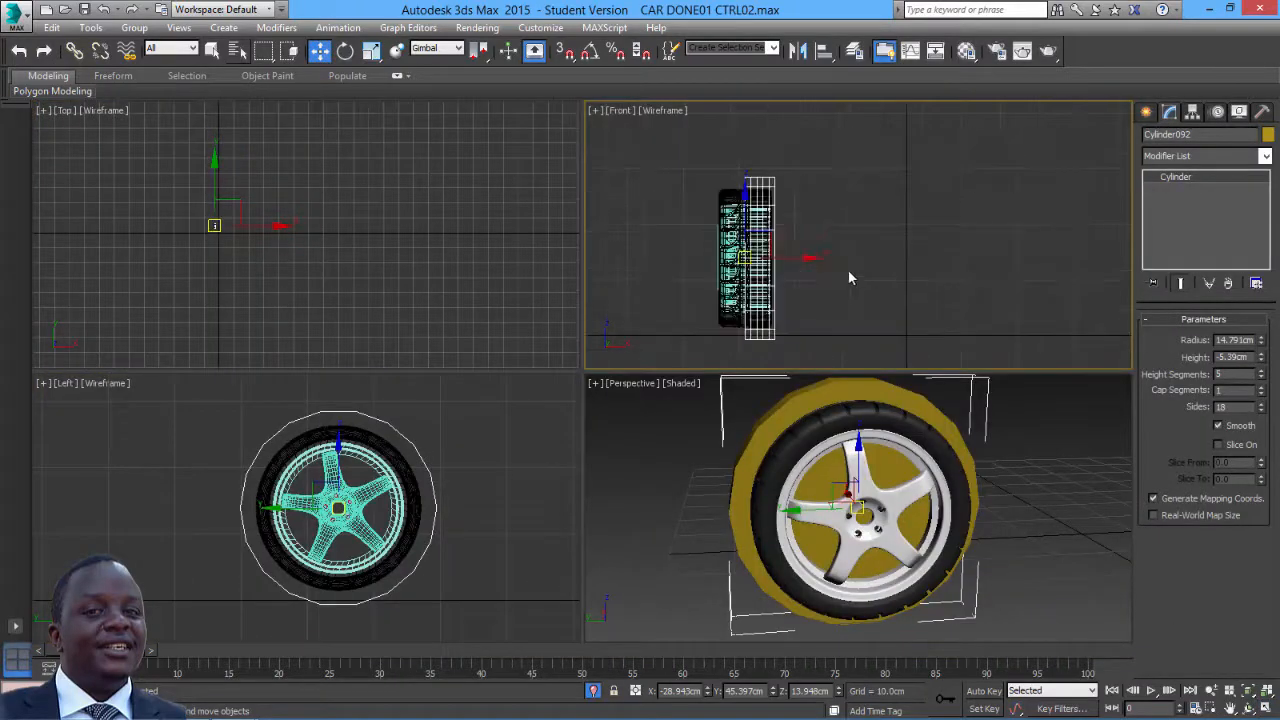
drag(808, 257, 786, 257)
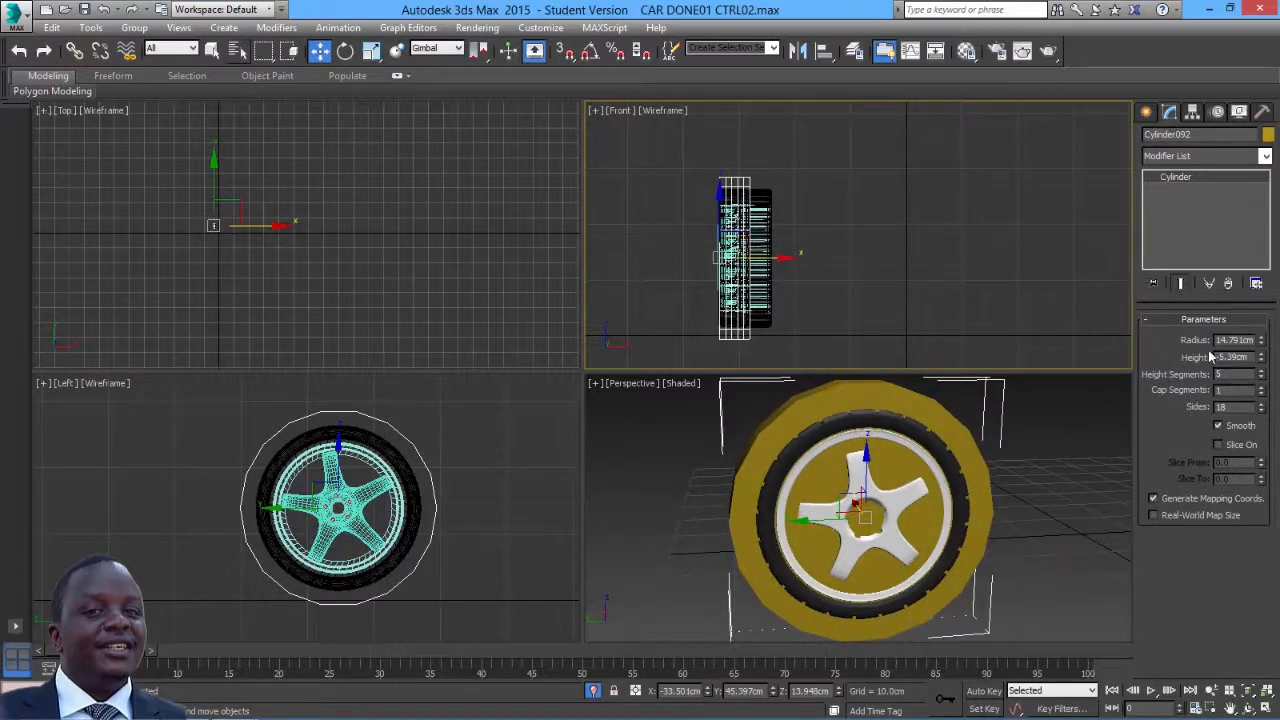
Reduce the cylinder's radius to 12.573 cm to match the tyre's outer edge and copy the radius value
drag(1260, 340, 1267, 351)
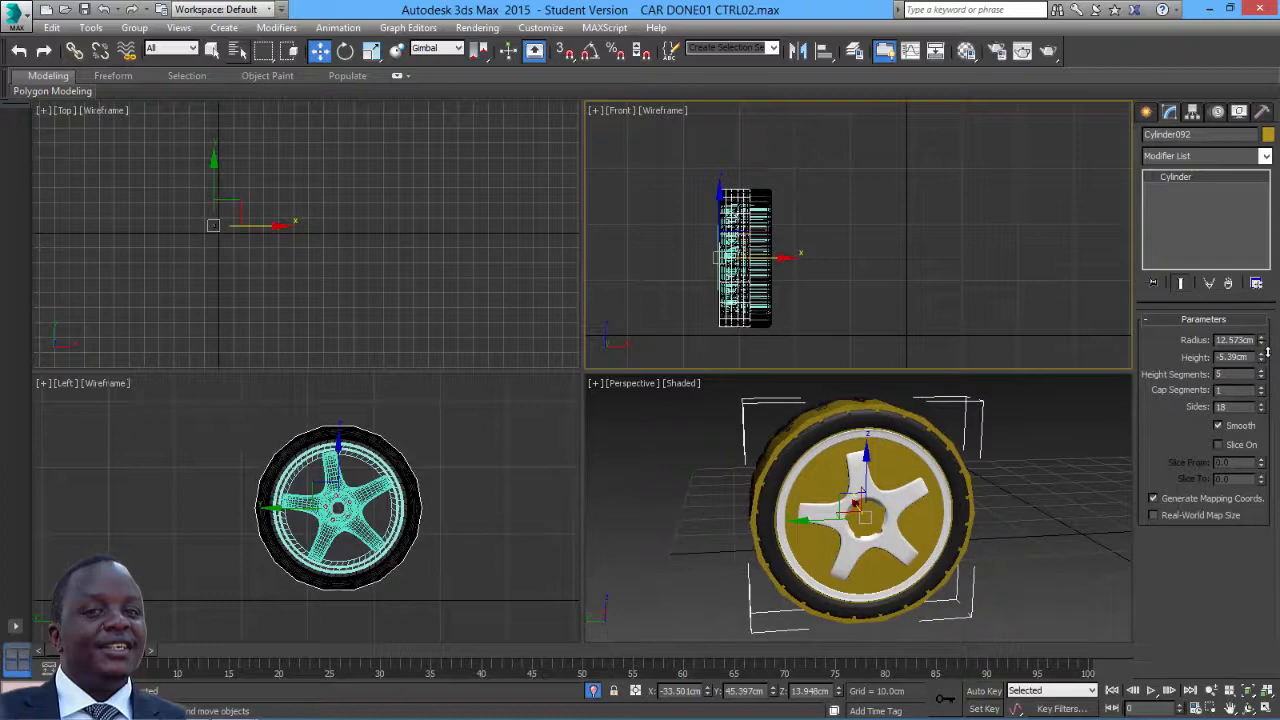
right_click(879, 500)
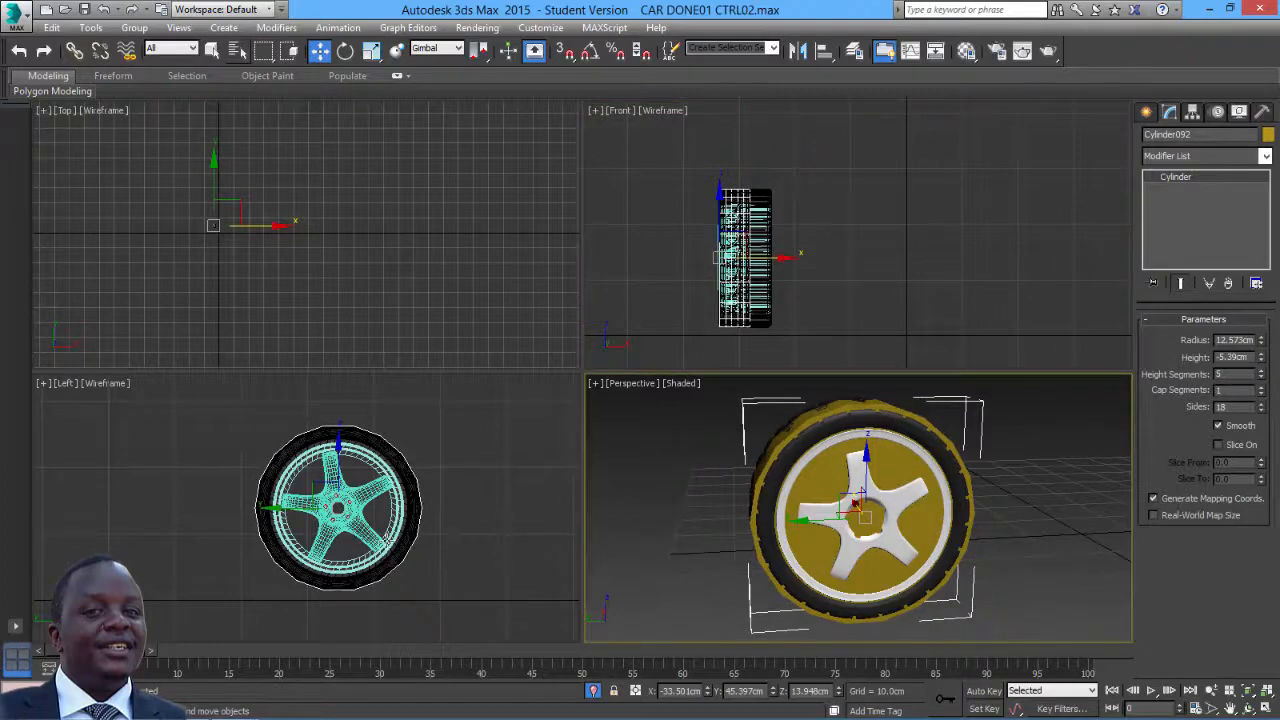
right_click(483, 538)
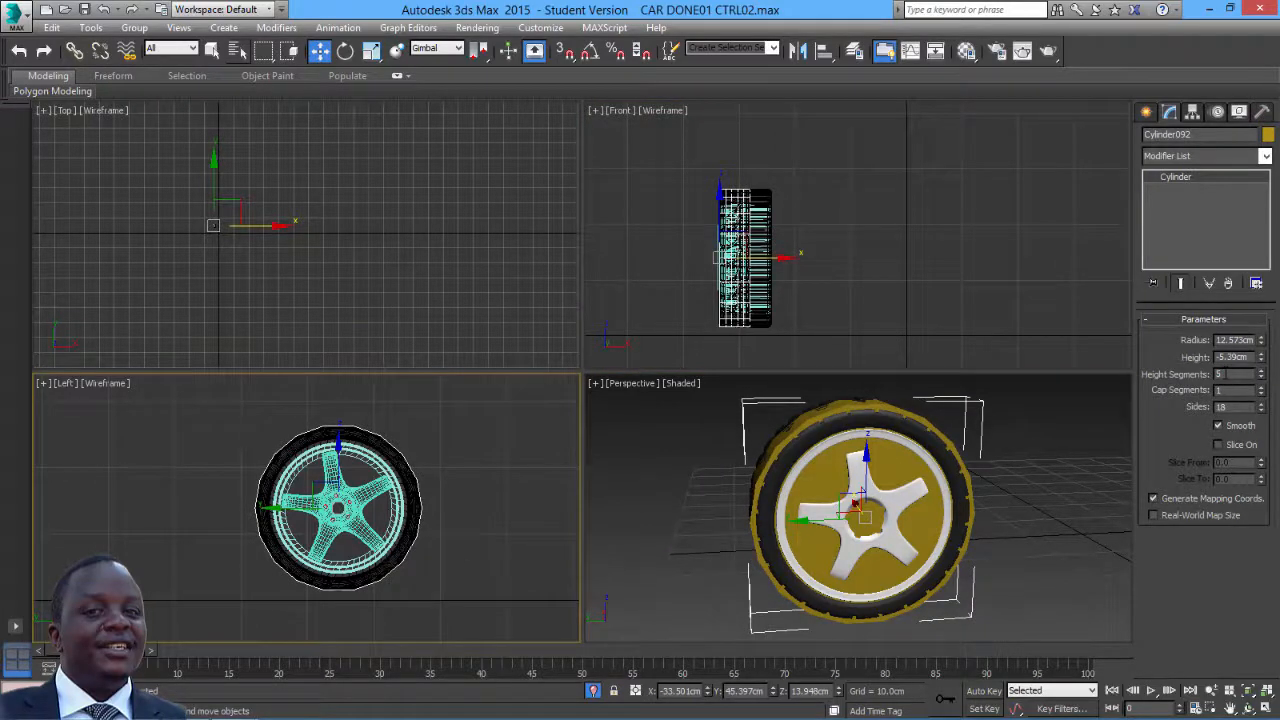
right_click(1235, 340)
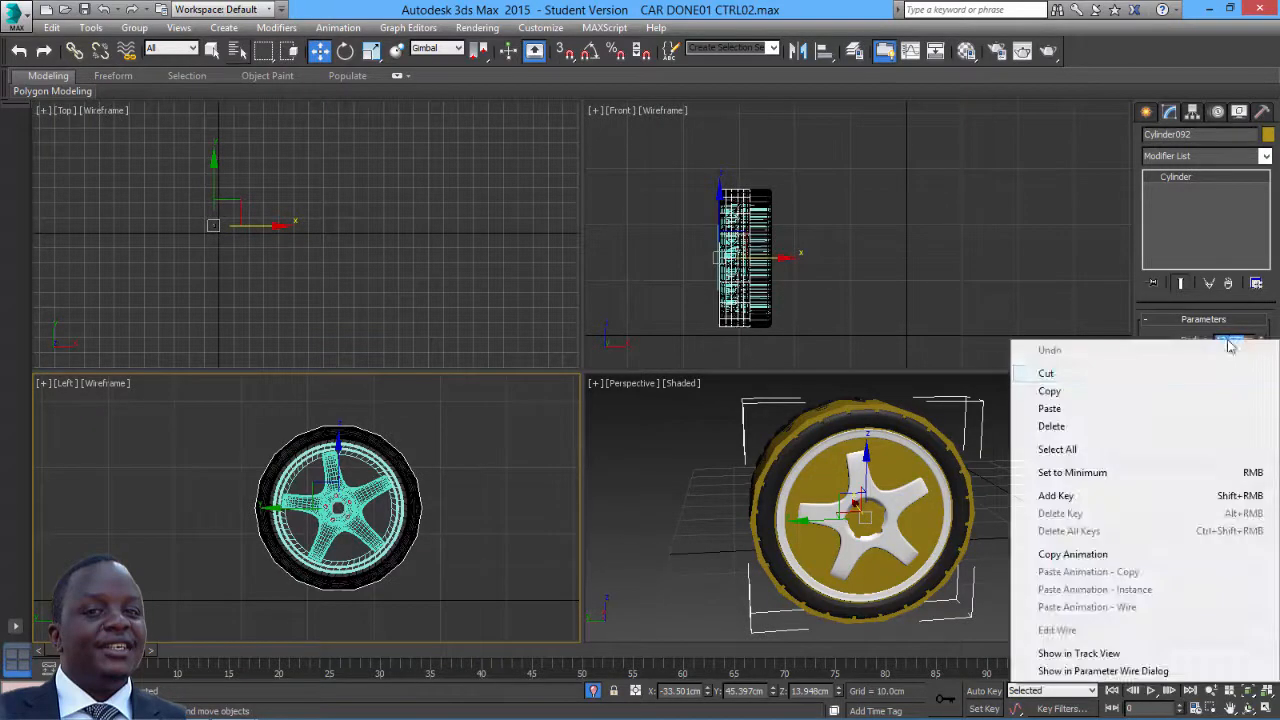
click(1051, 394)
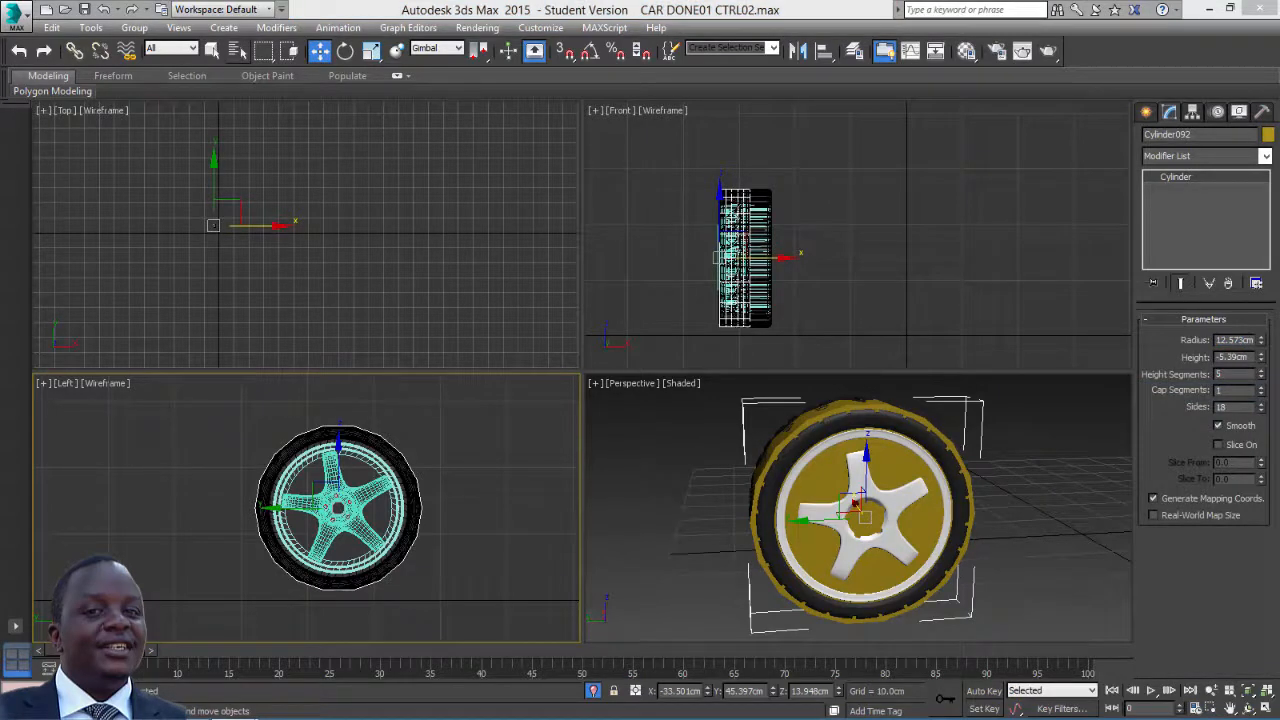
Delete the helper cylinder and end the wheel's isolation to bring back the whole car and road
click(1051, 481)
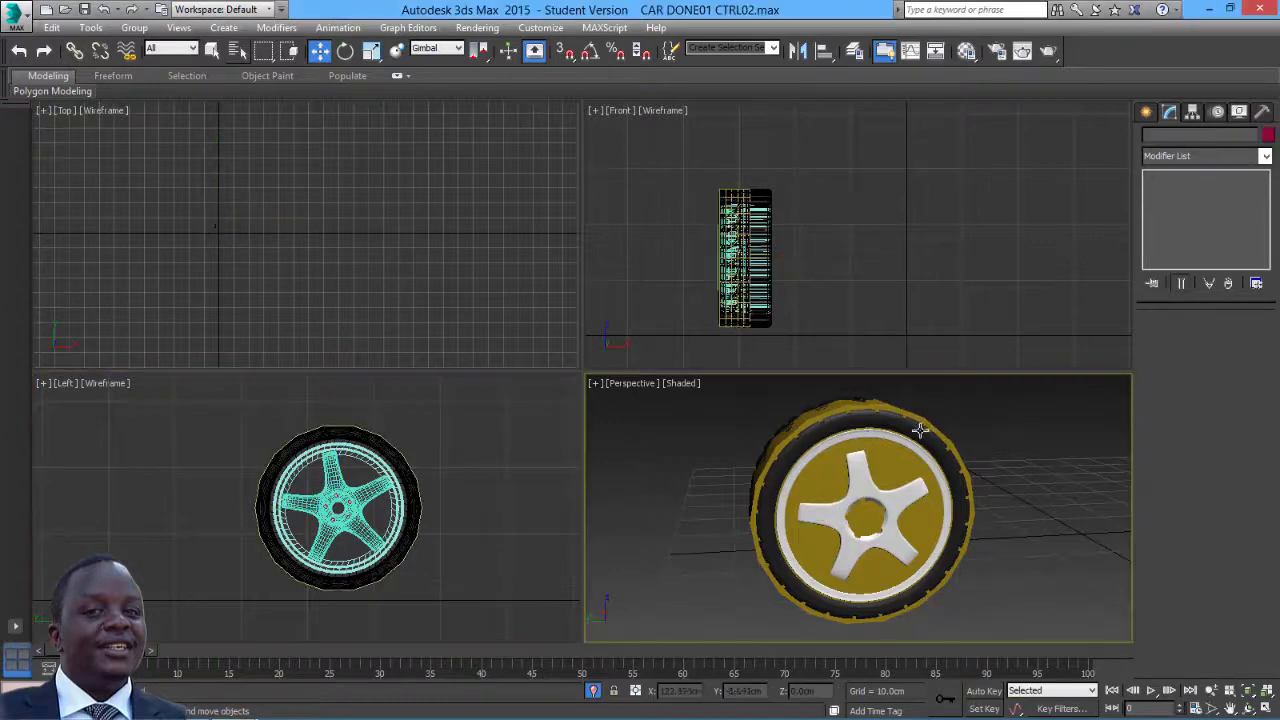
key(Delete)
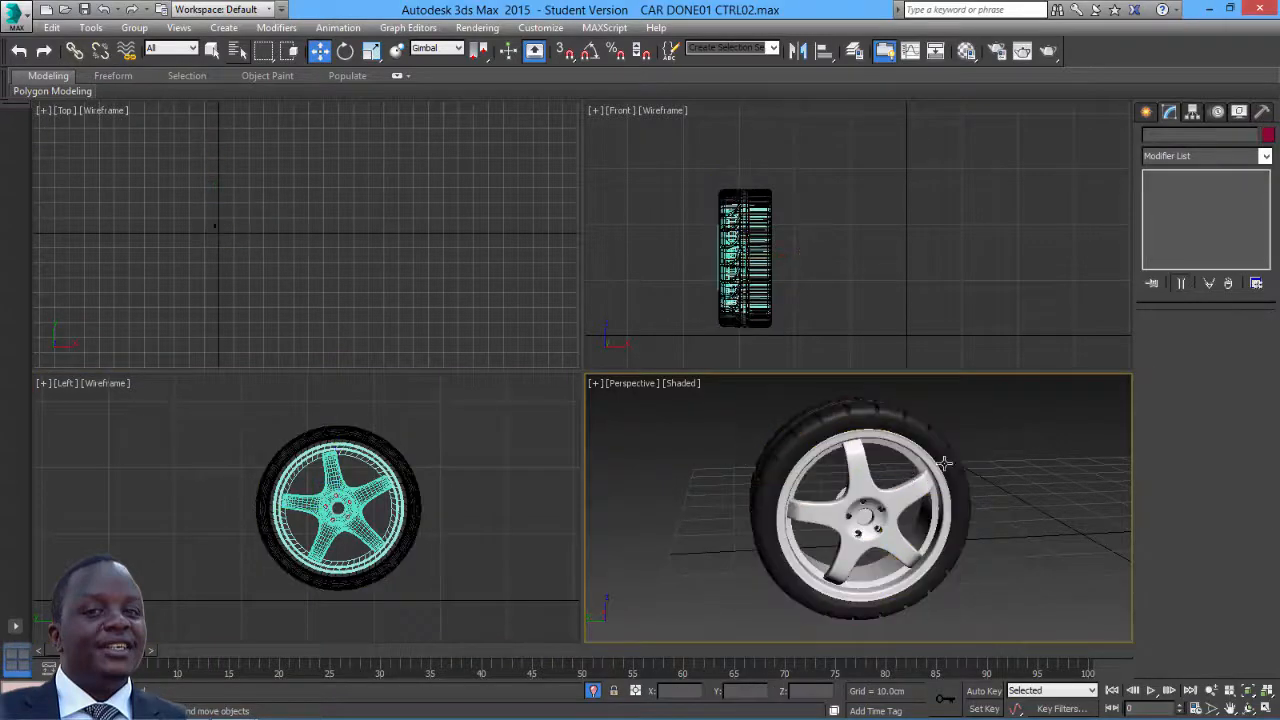
right_click(1000, 438)
click(1022, 316)
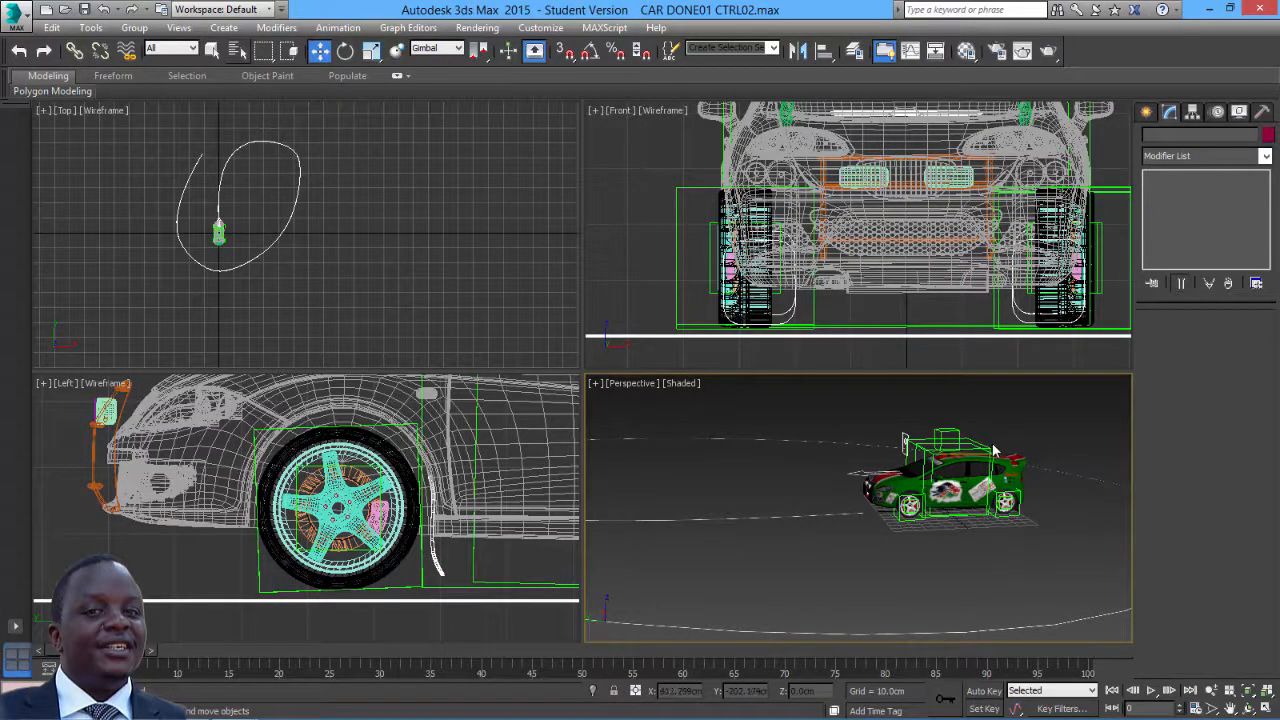
Assign a Path Constraint to the MAIN CAR dummy with the ROAD spline as its path, and test it by scrubbing the timeline
click(1267, 692)
alt+middle_drag(730, 312, 690, 308)
scroll(722, 329, up, 3)
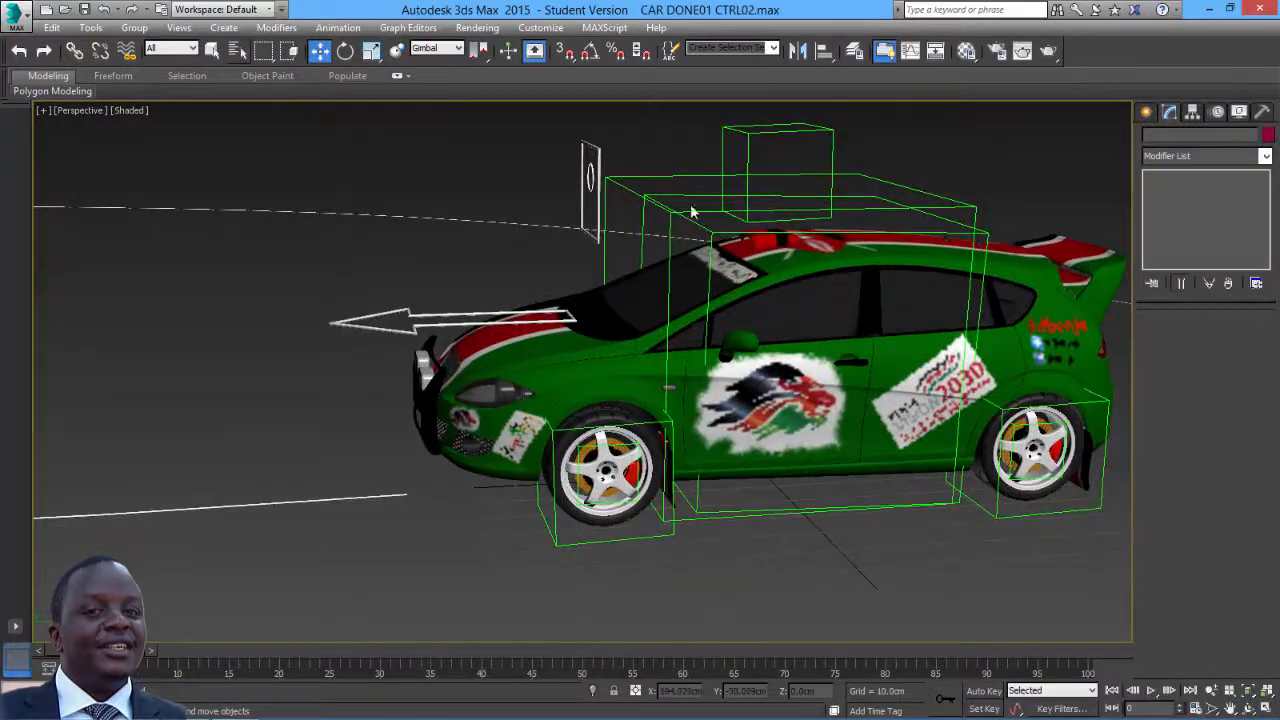
click(622, 174)
scroll(886, 243, down, 3)
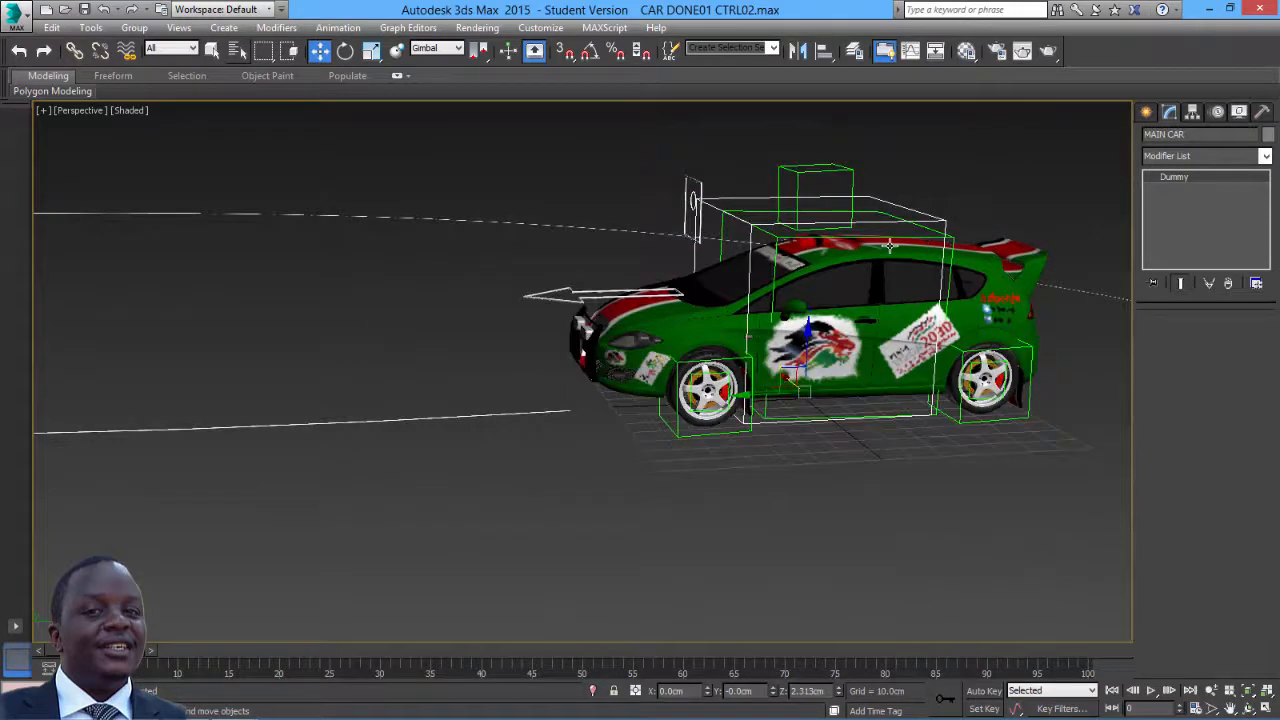
click(338, 27)
mouse_move(378, 113)
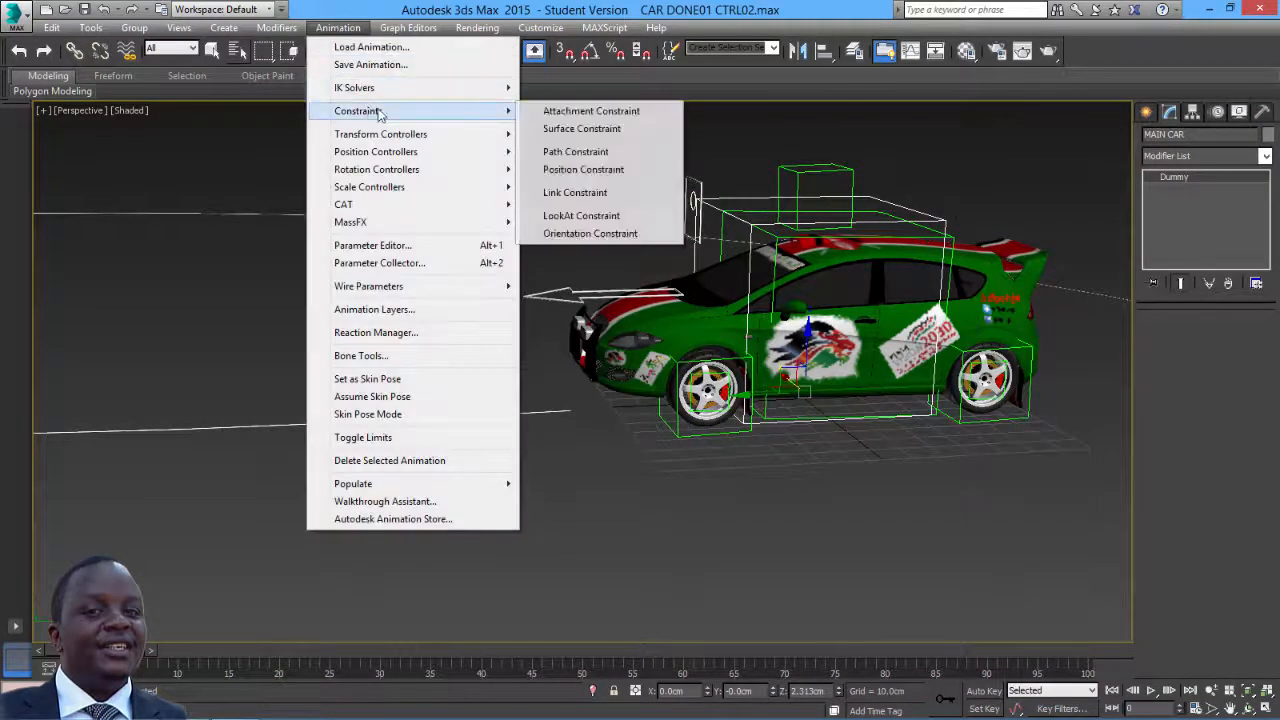
click(575, 151)
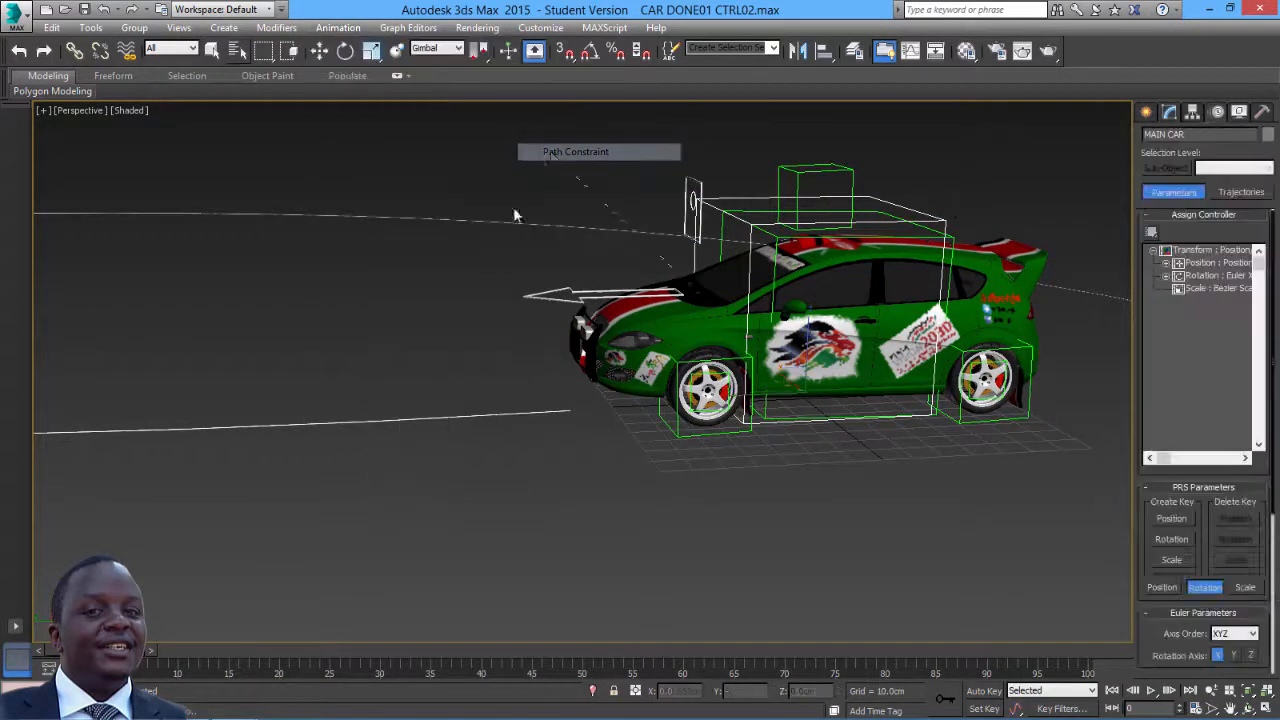
click(454, 417)
scroll(455, 408, down, 10)
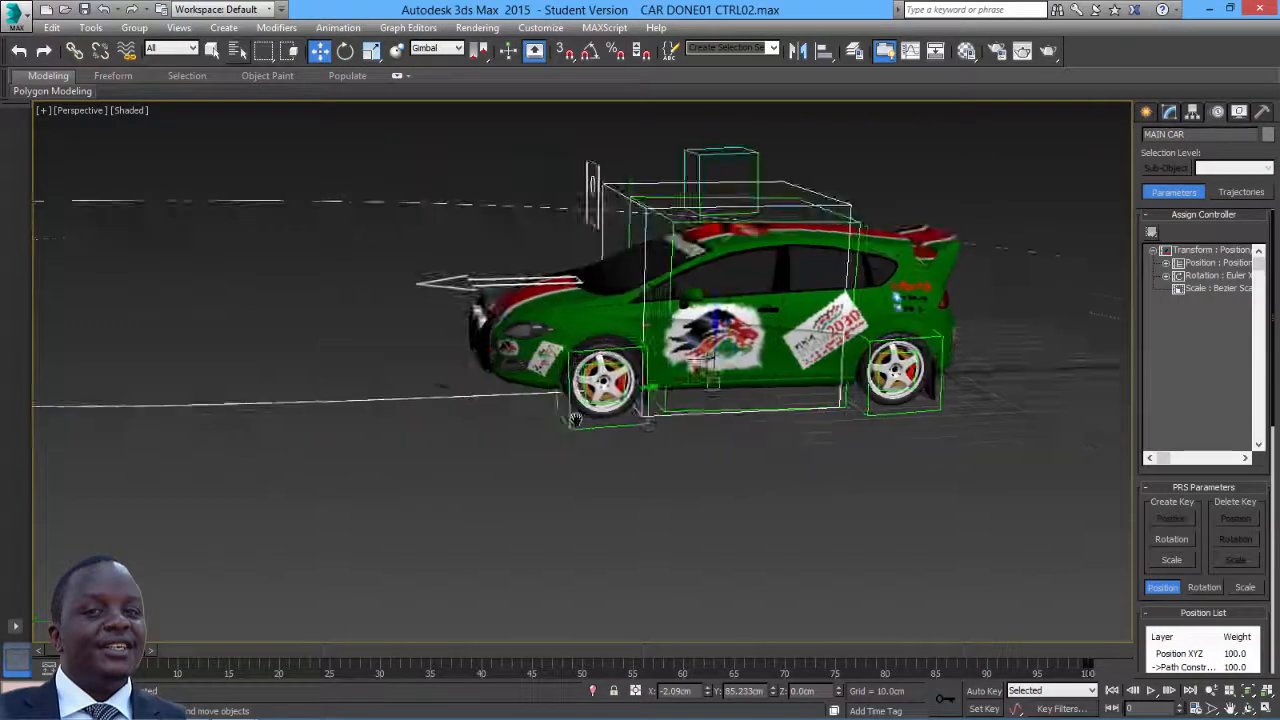
drag(111, 650, 80, 650)
key(w)
Enable Follow in the MAIN CAR path options with Y as the axis, and check the car's motion along the road
drag(1139, 558, 1100, 243)
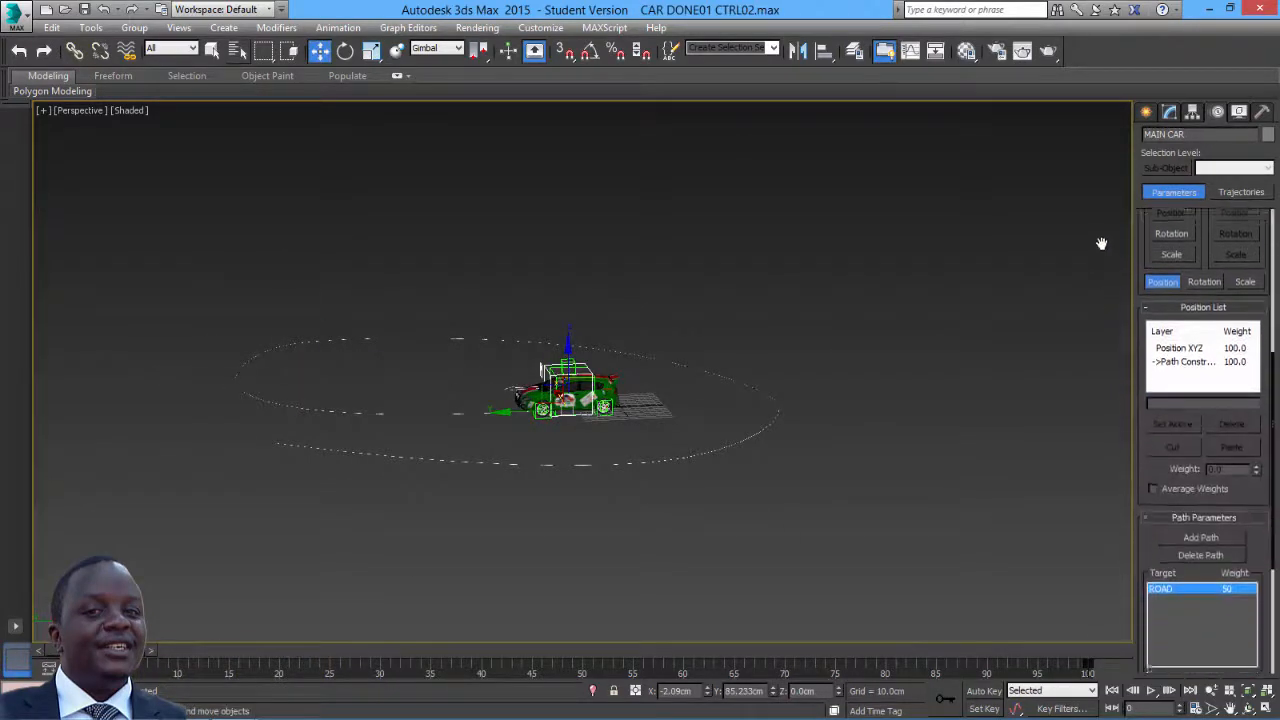
drag(1141, 470, 1111, 243)
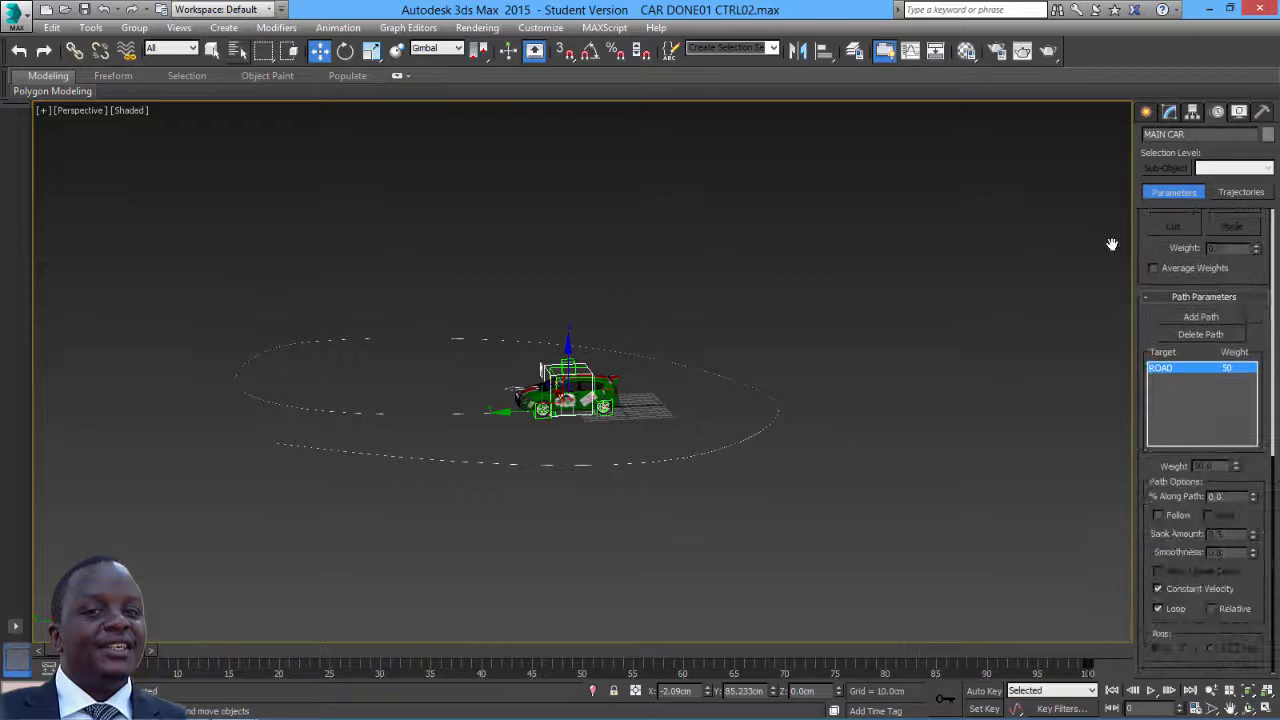
click(1157, 515)
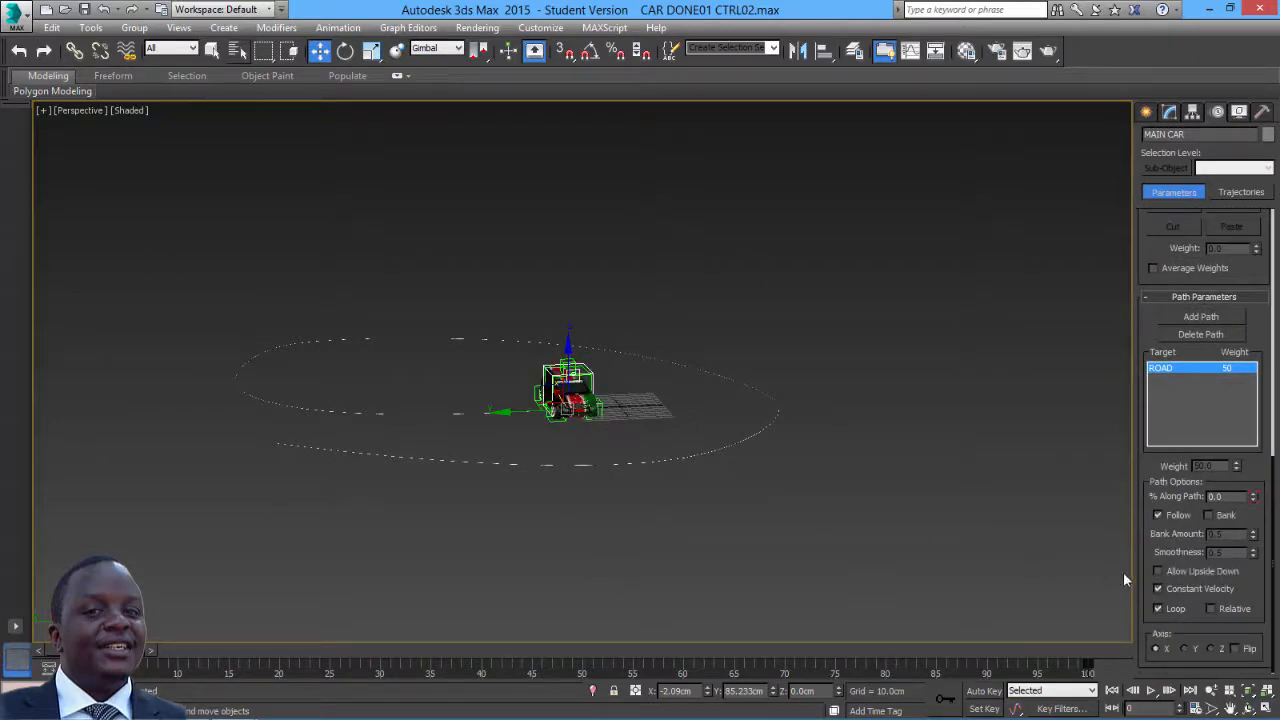
click(1185, 649)
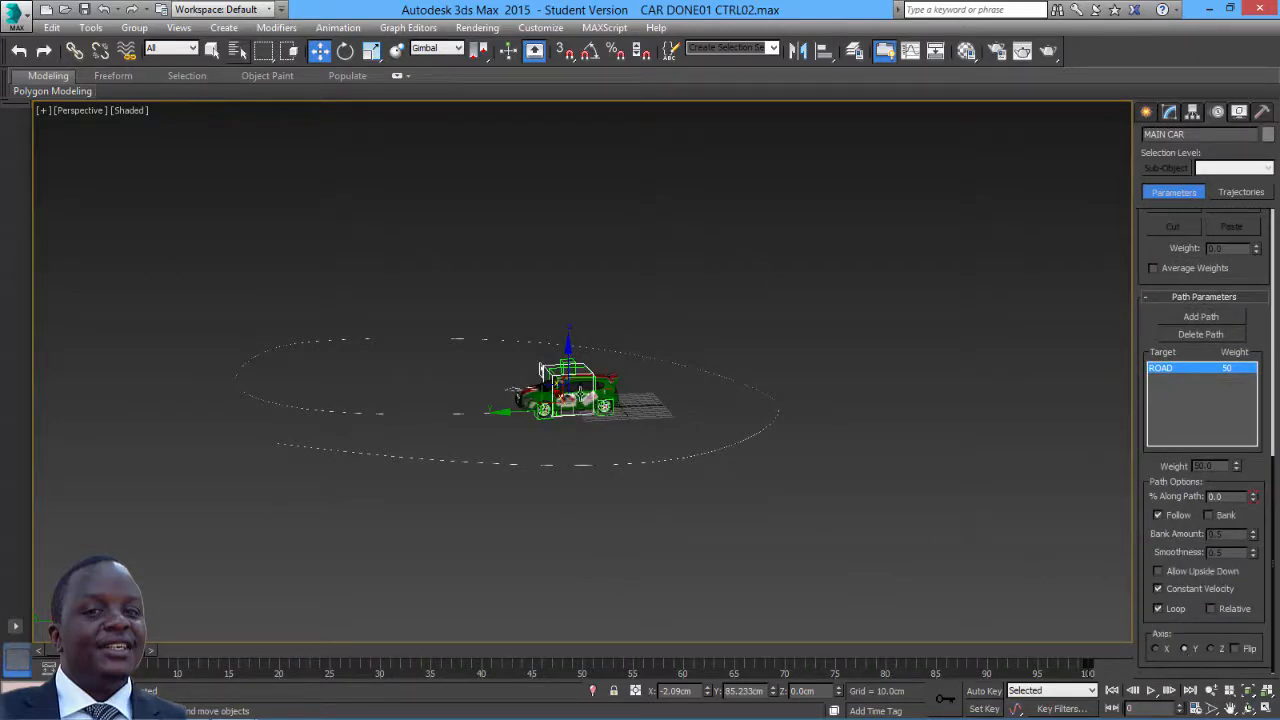
drag(125, 651, 55, 651)
key(w)
Set the animation end time to 500 frames and move MAIN CAR's end key to frame 500
click(1197, 709)
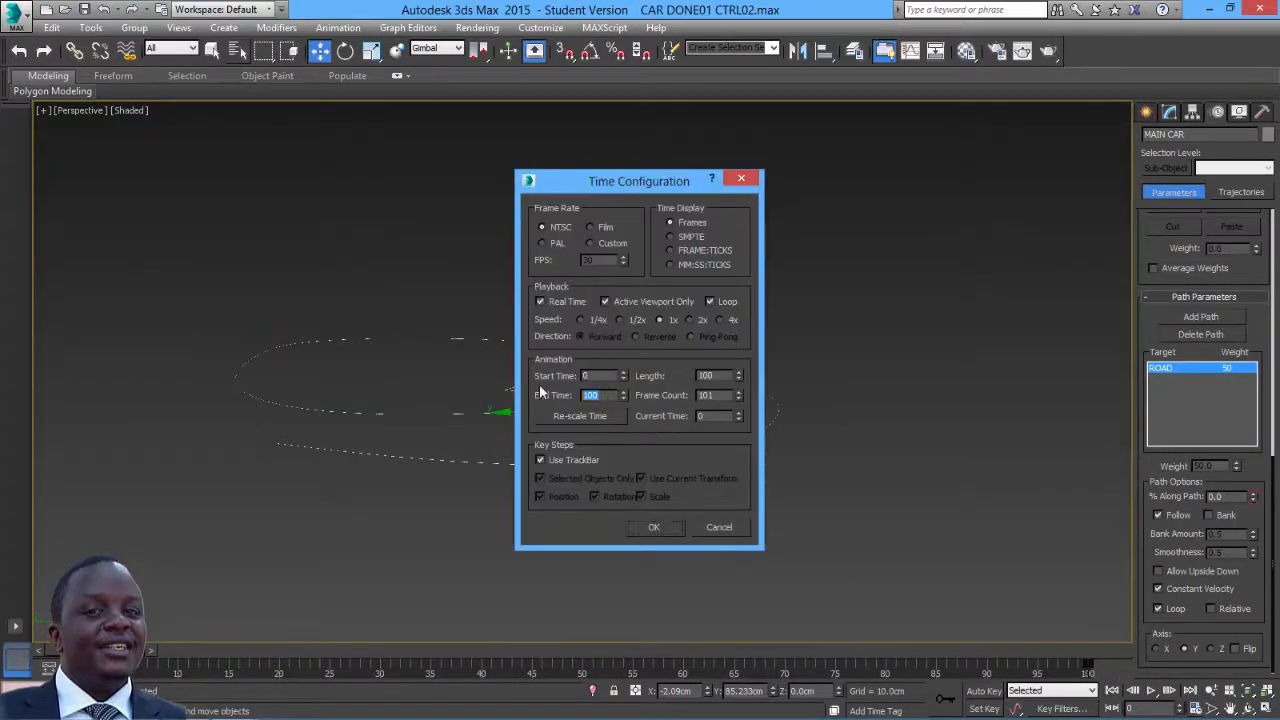
text(500)
key(Return)
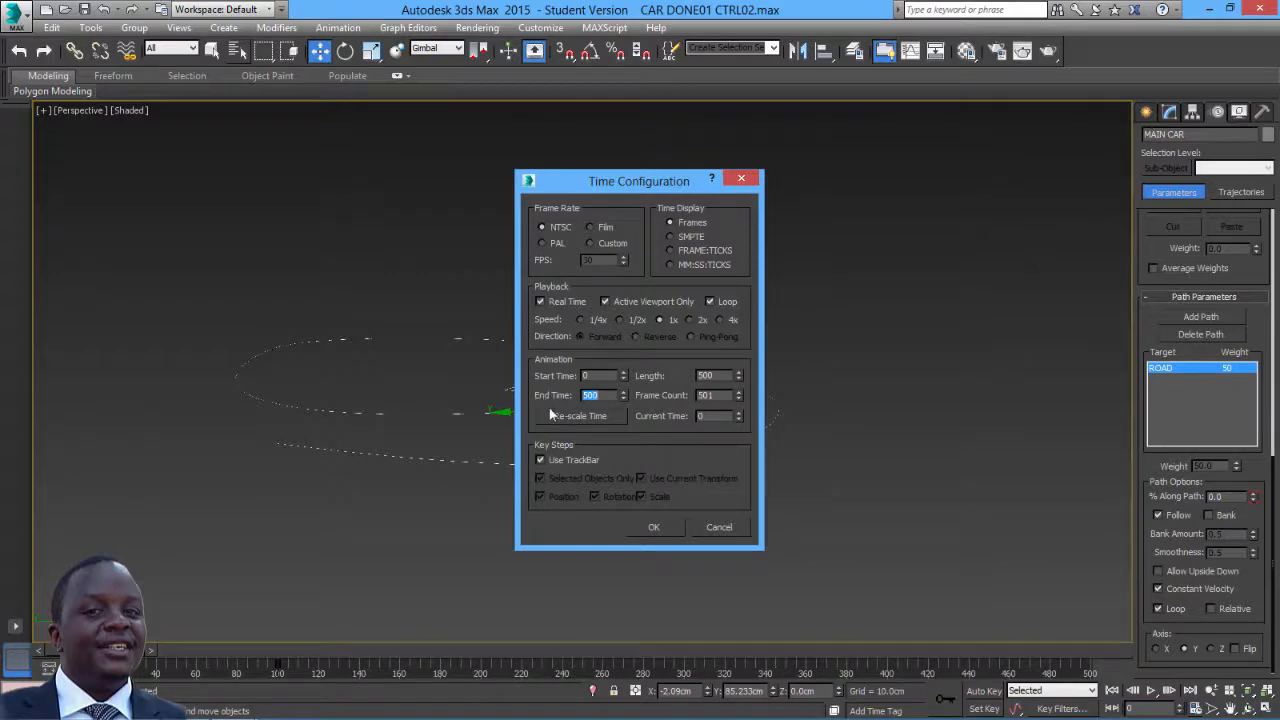
click(652, 526)
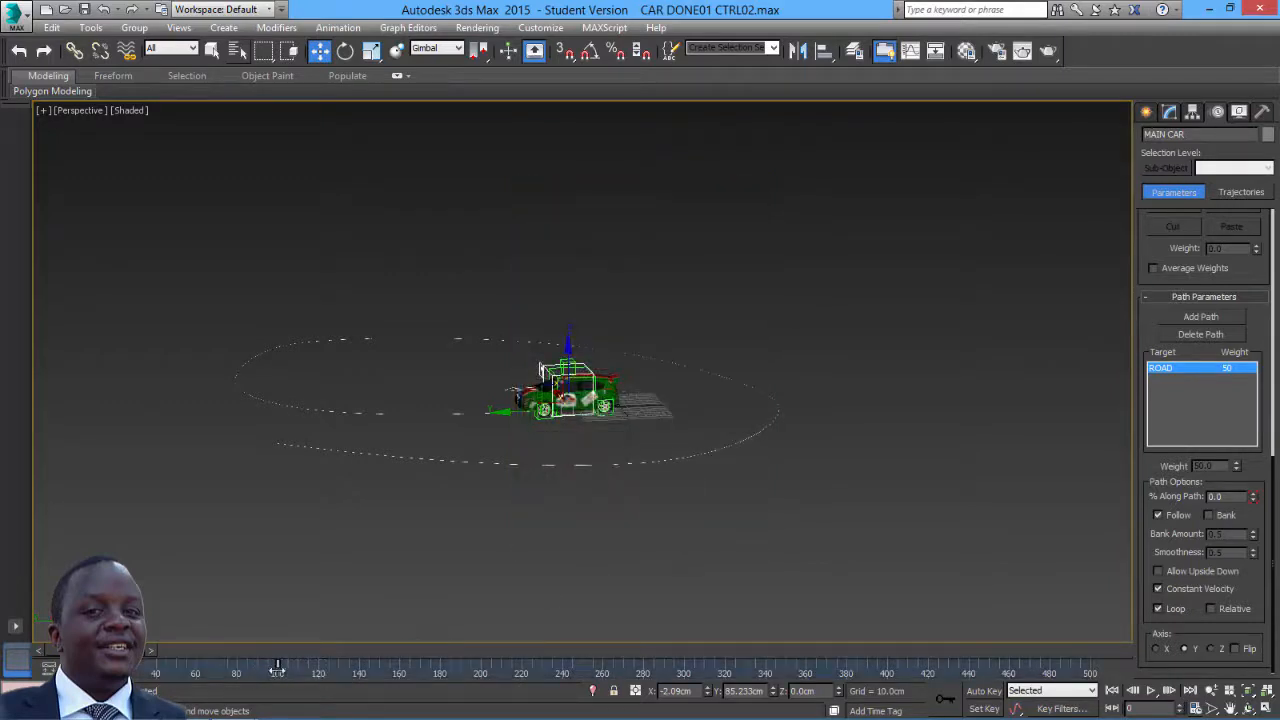
drag(278, 668, 1090, 668)
Scrub from the start of the timeline to frame 1 to check the car's position on the road
scroll(770, 400, up, 3)
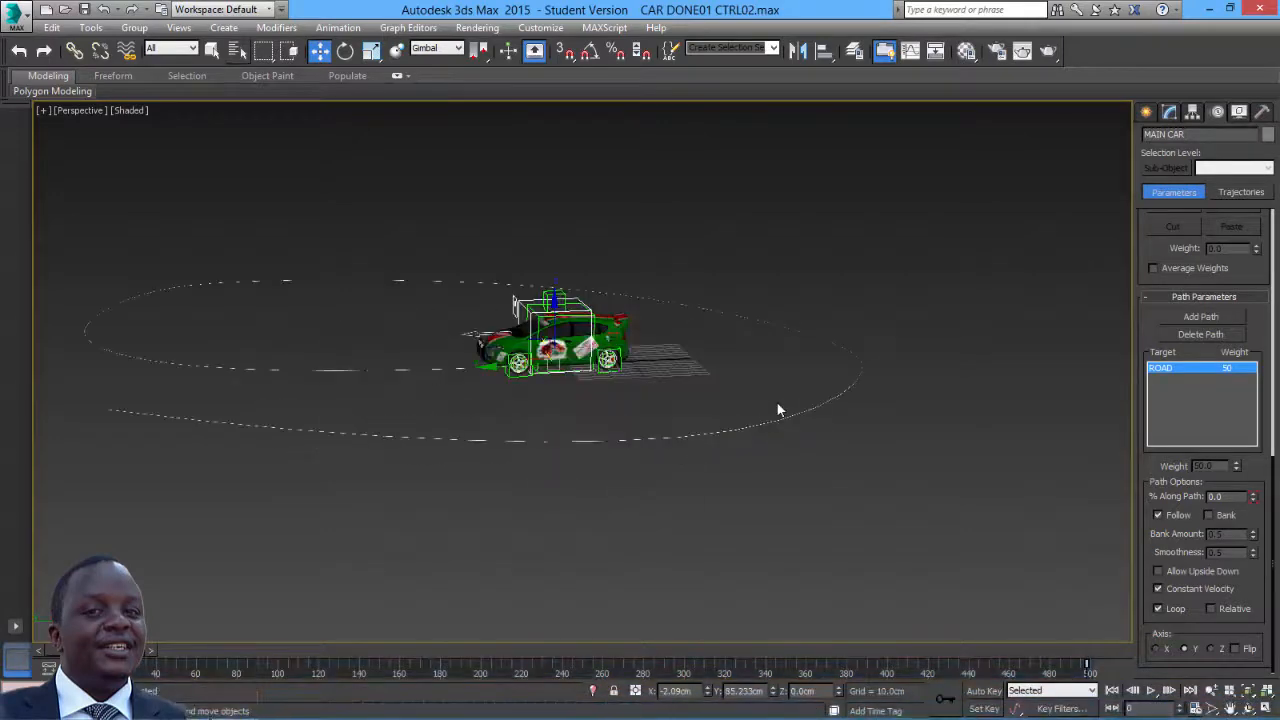
scroll(778, 405, up, 5)
middle_drag(789, 371, 837, 410)
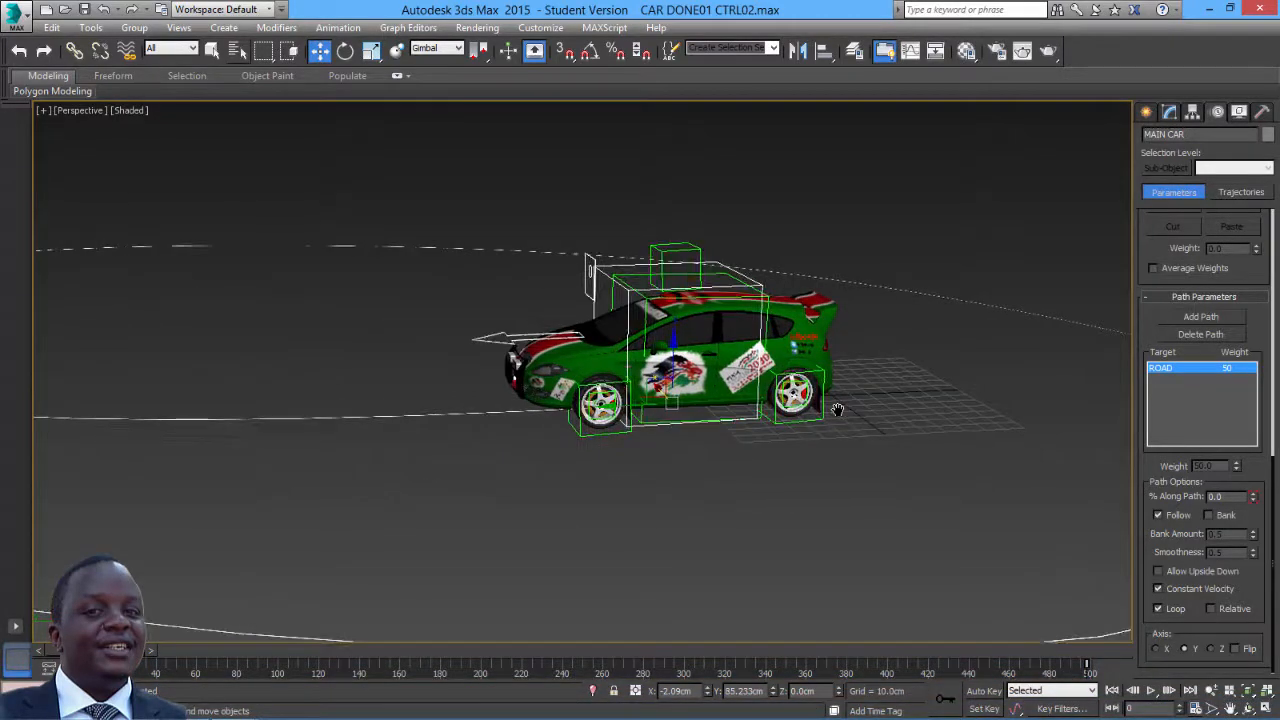
middle_drag(670, 572, 791, 503)
scroll(755, 470, down, 2)
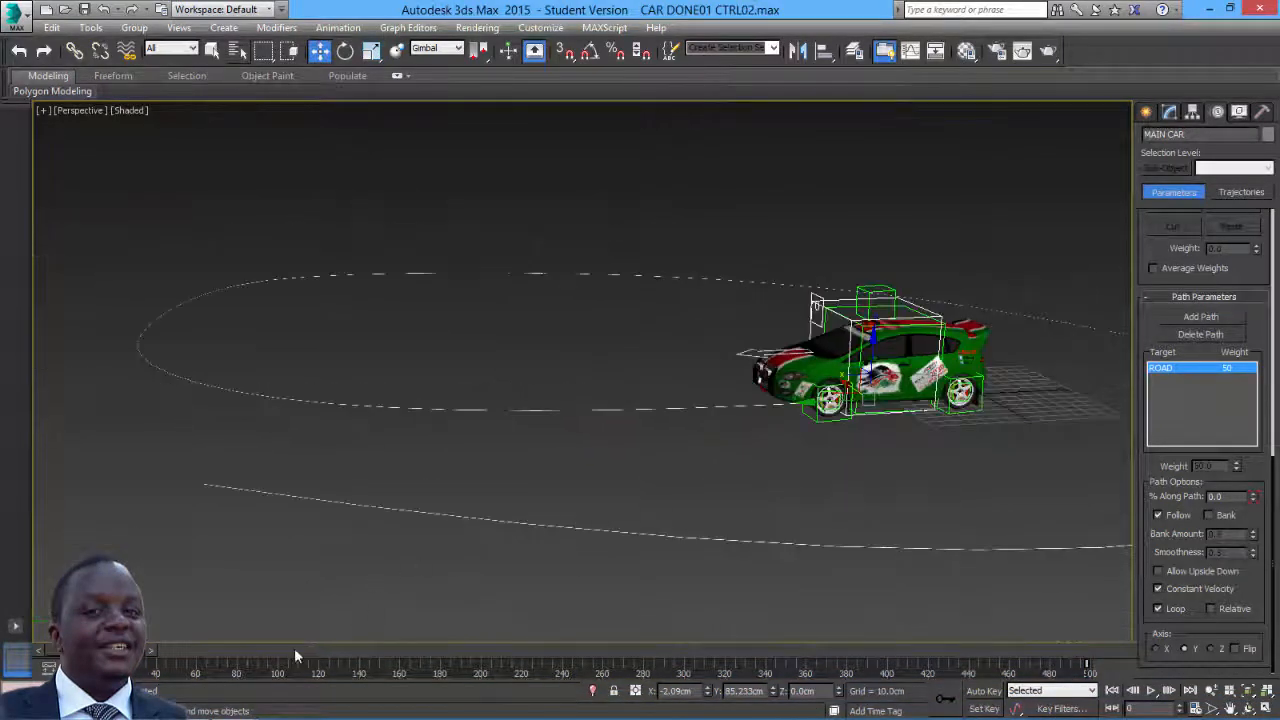
drag(113, 656, 150, 665)
key(w)
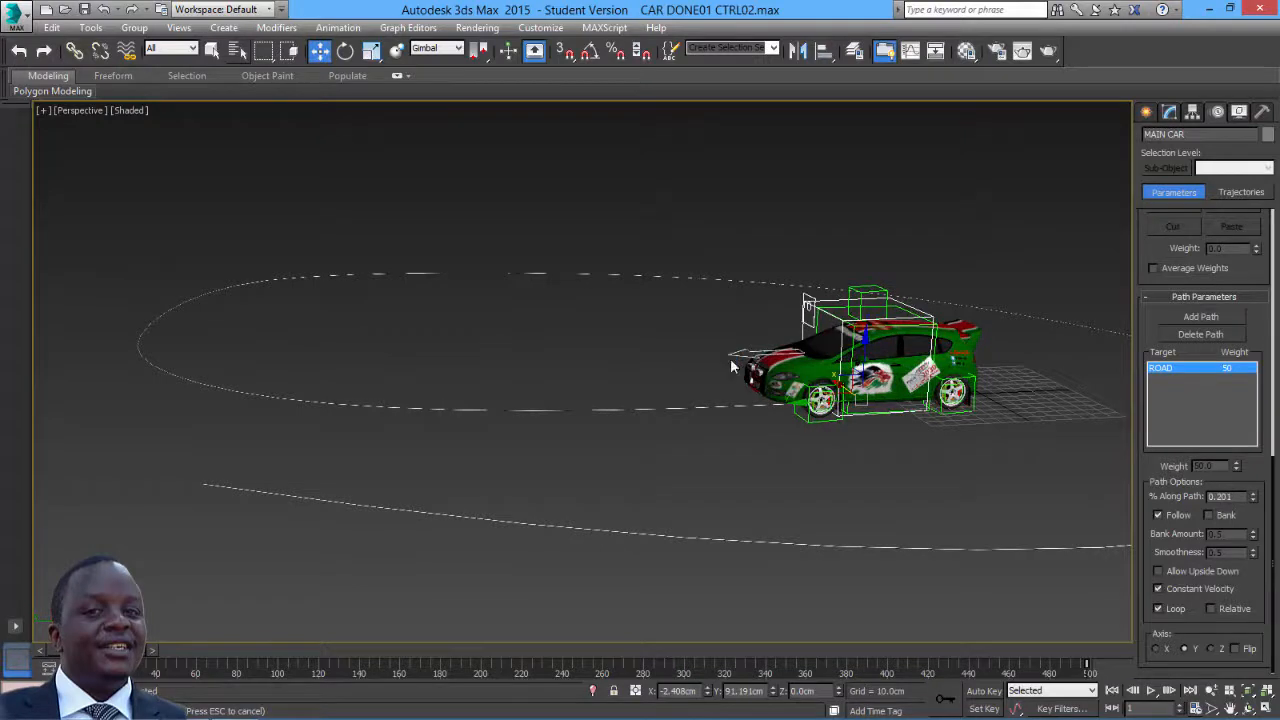
Create a small dummy helper on the road just ahead of the car's front bumper
middle_drag(731, 367, 660, 408)
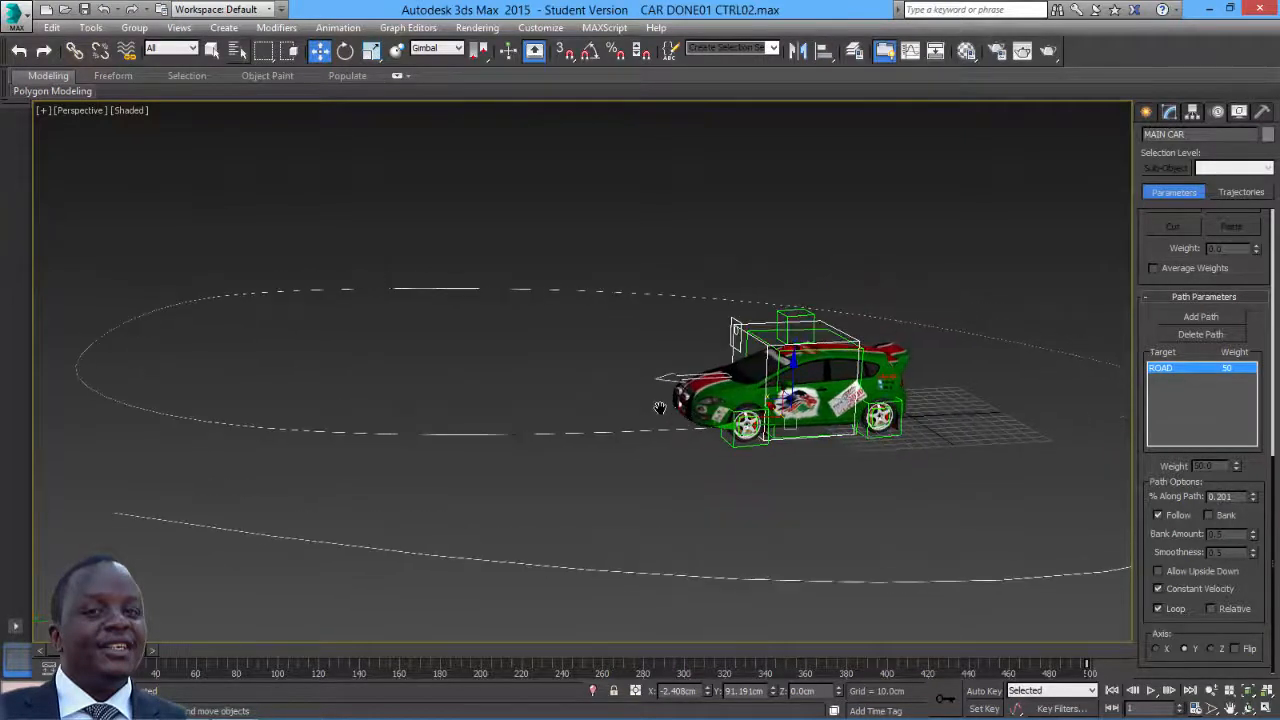
scroll(660, 408, up, 3)
click(1146, 111)
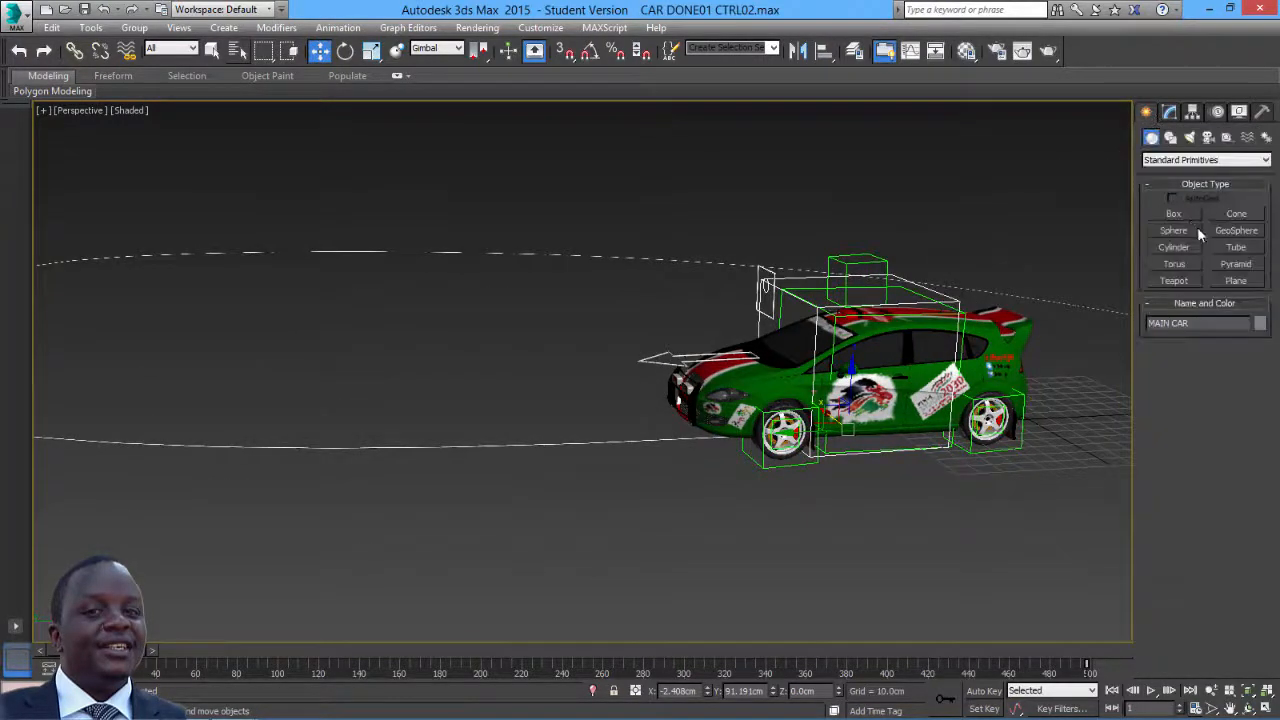
click(1208, 137)
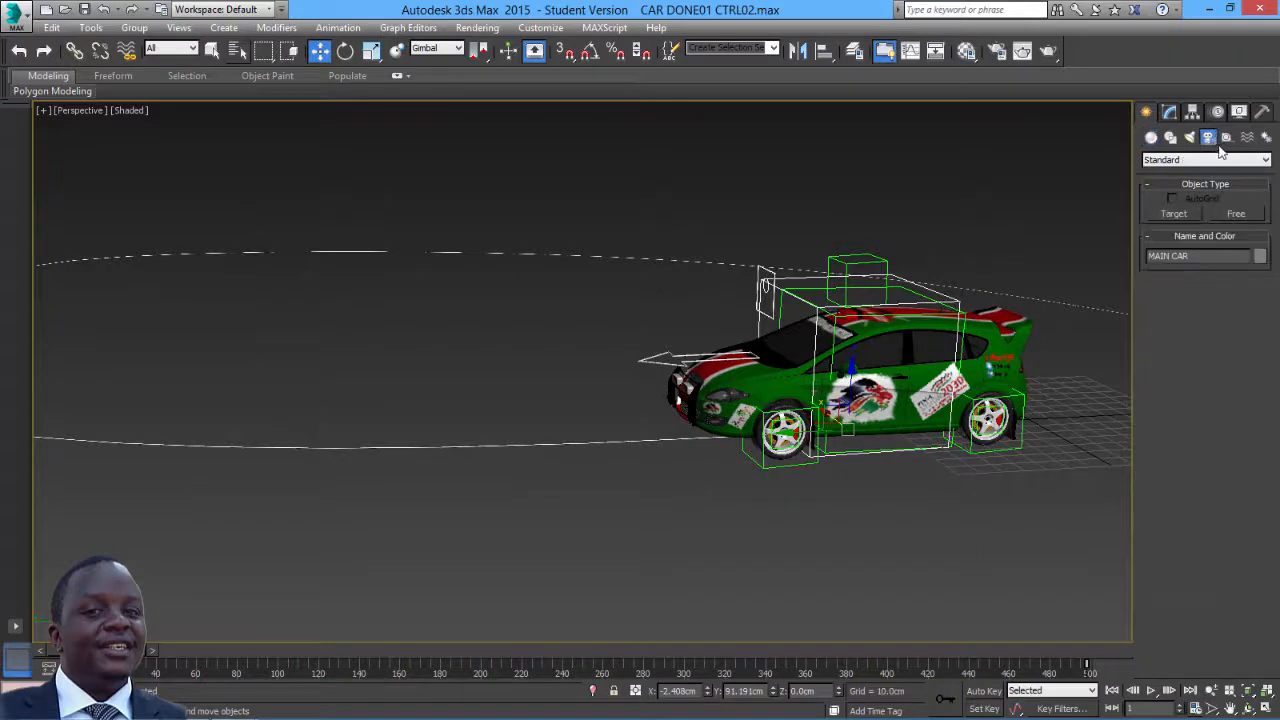
click(1227, 137)
click(1174, 214)
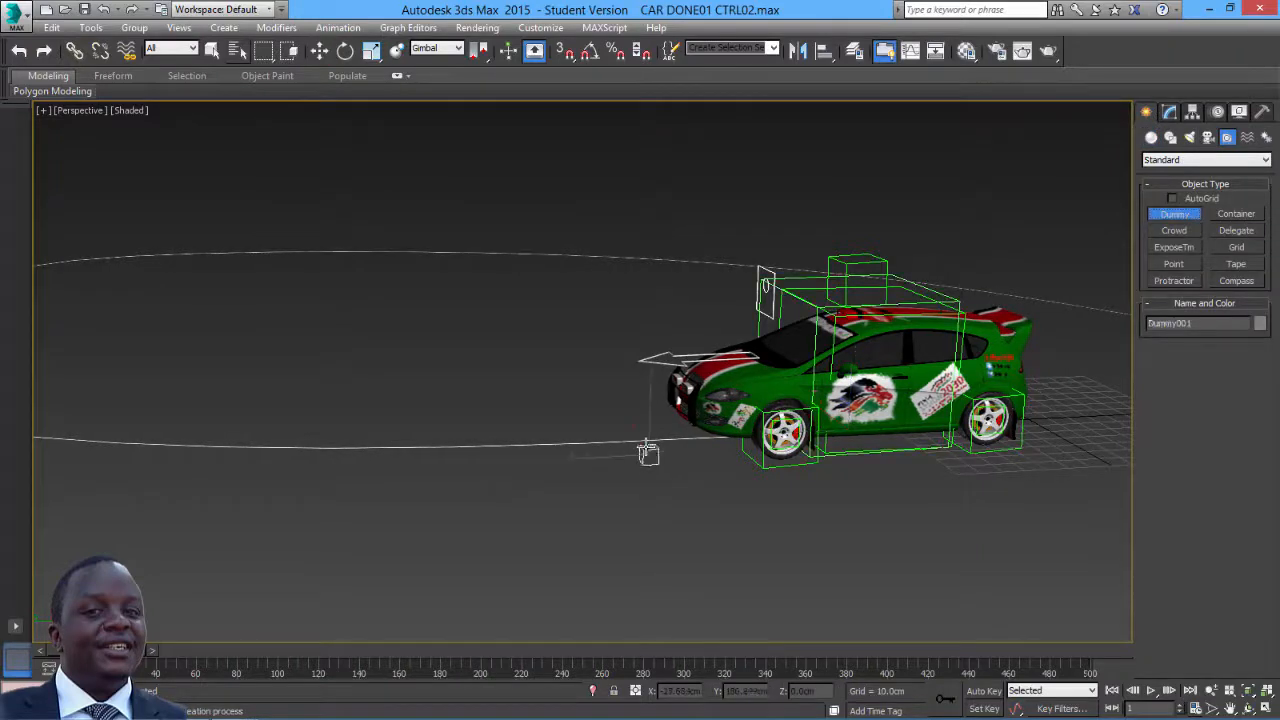
drag(648, 453, 672, 477)
click(320, 51)
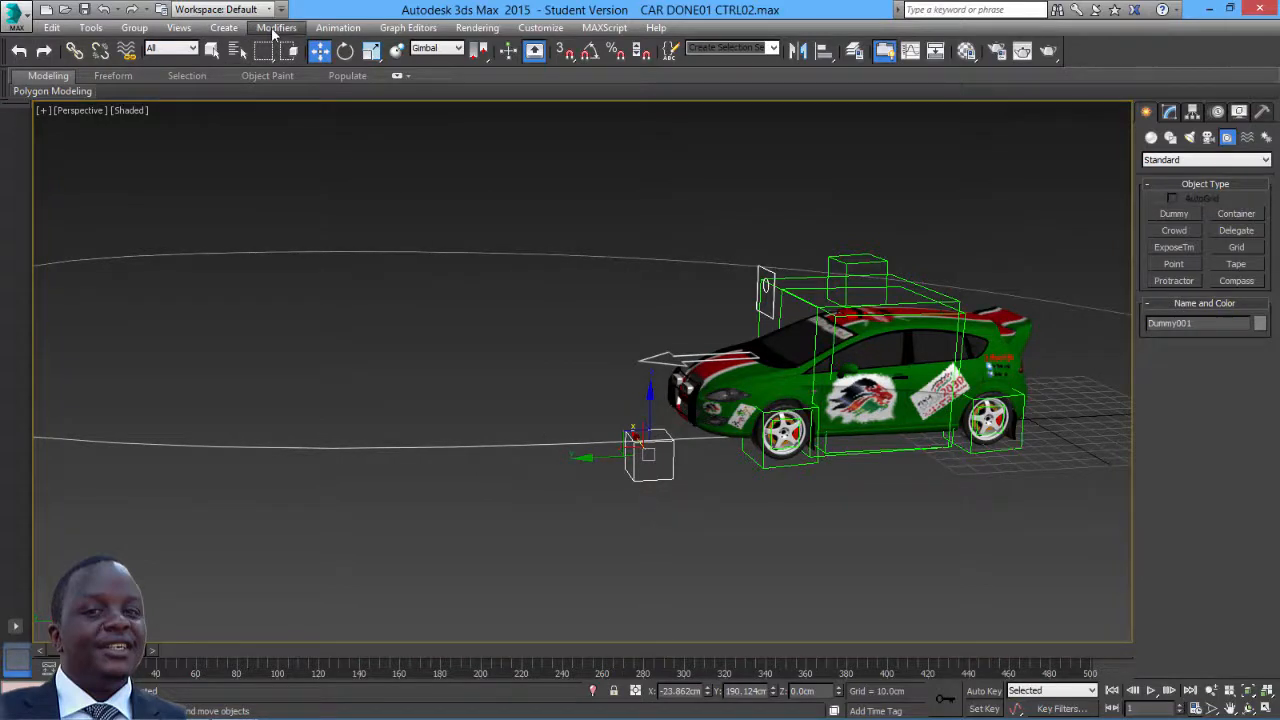
Assign a Path Constraint to the new dummy with the ROAD spline as its path
click(338, 27)
mouse_move(357, 111)
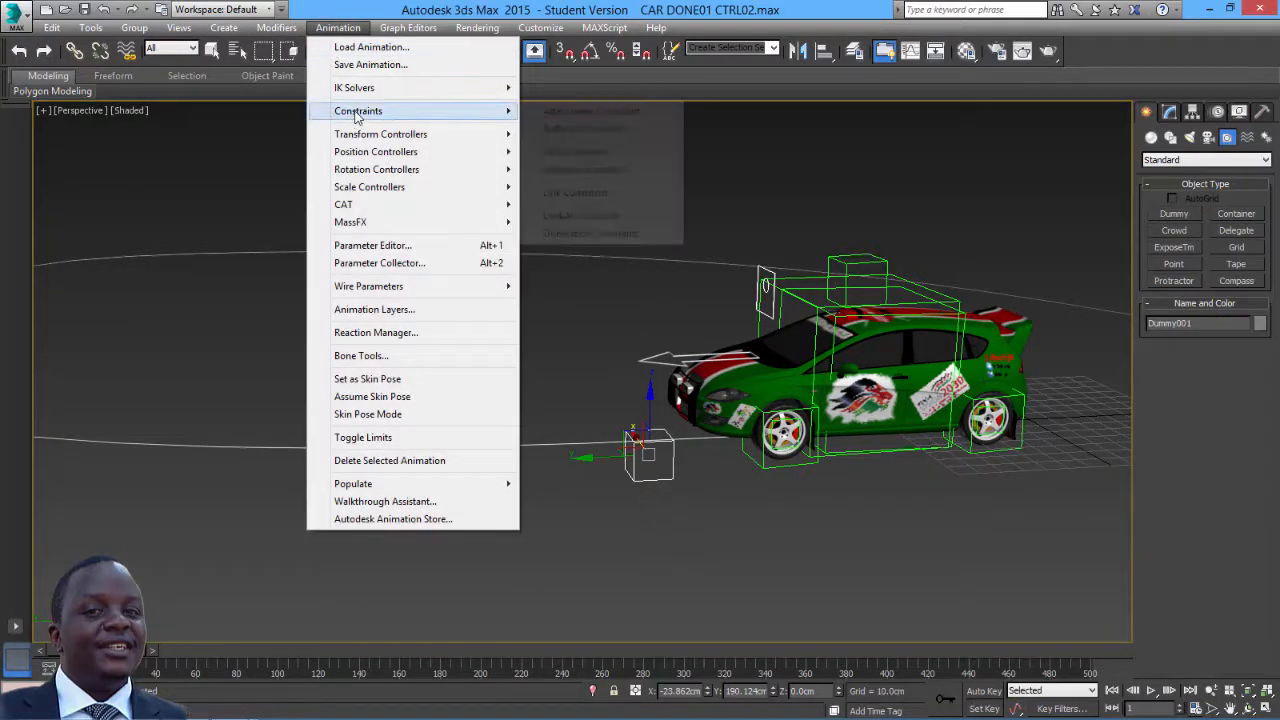
click(562, 152)
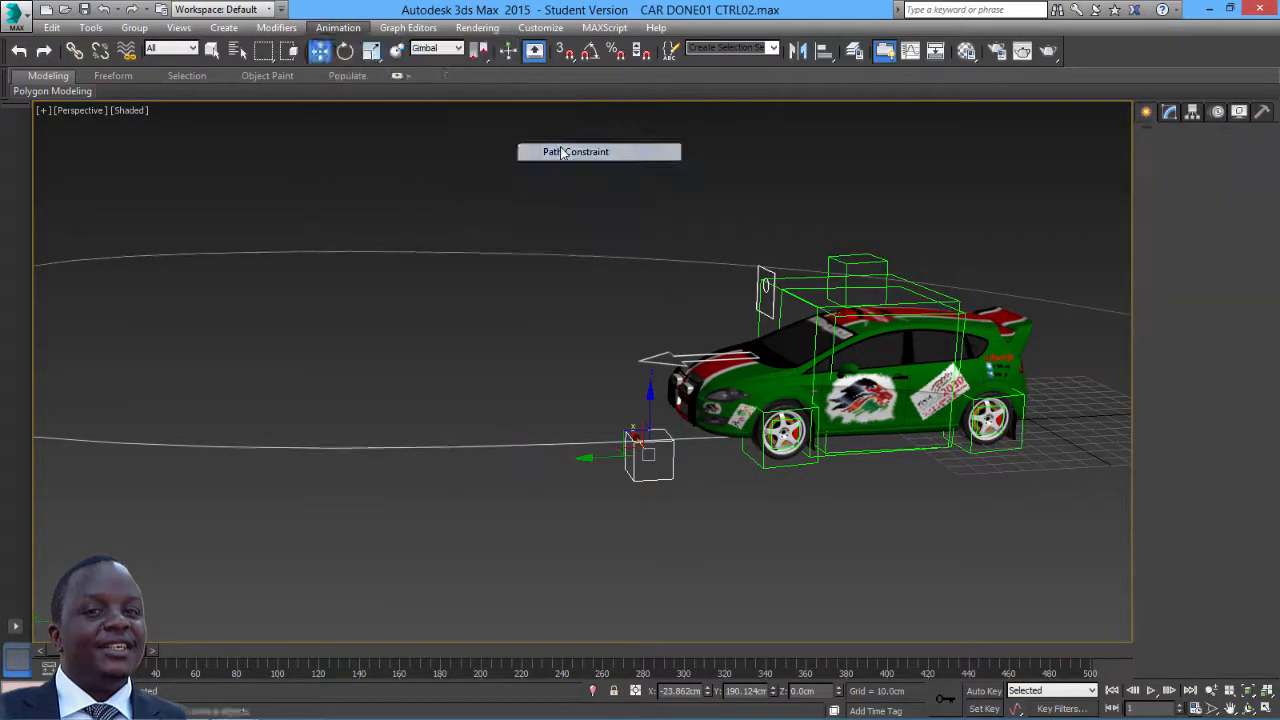
click(494, 447)
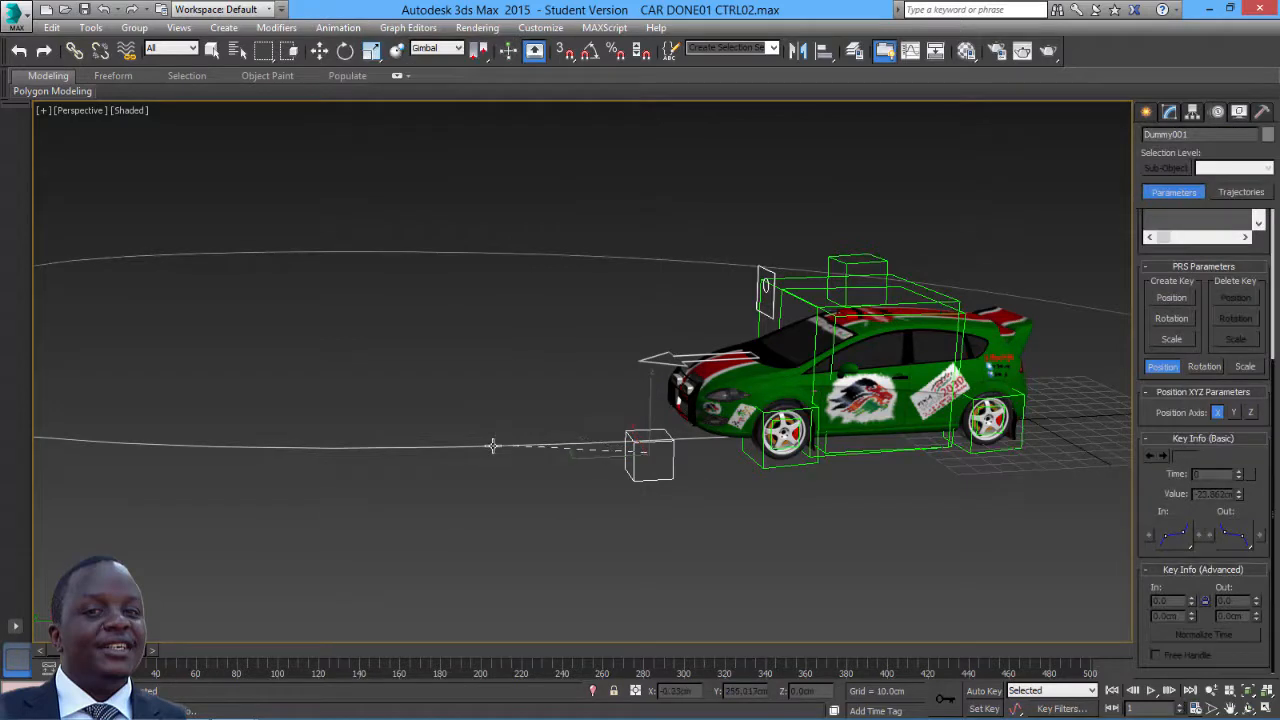
Open the dummy's motion parameters and rename it steer
click(1169, 112)
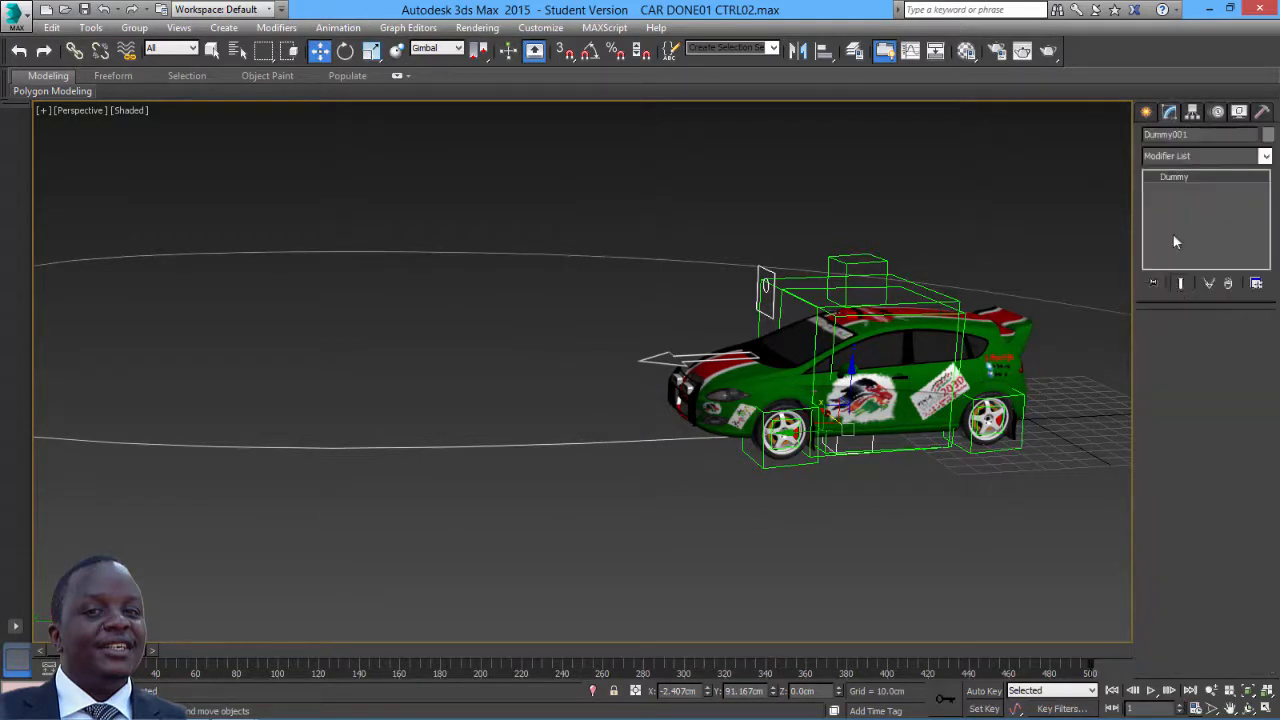
click(1146, 112)
click(1217, 112)
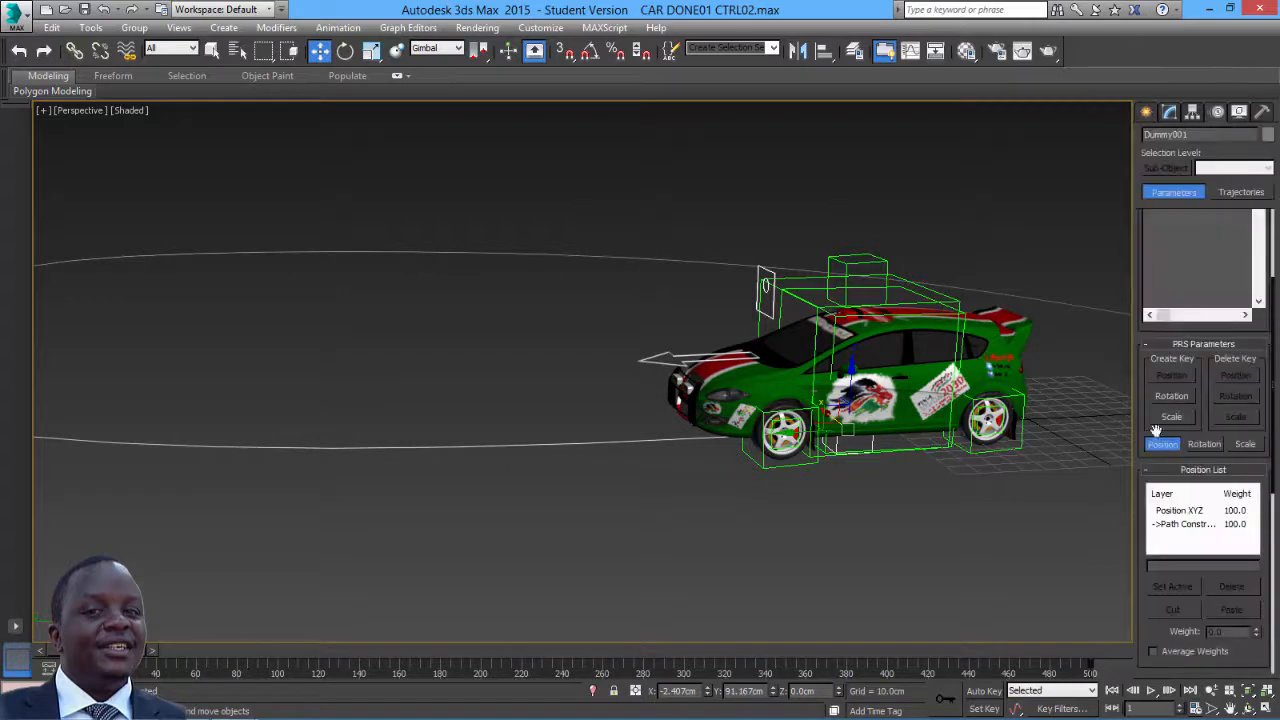
drag(1140, 455, 1137, 264)
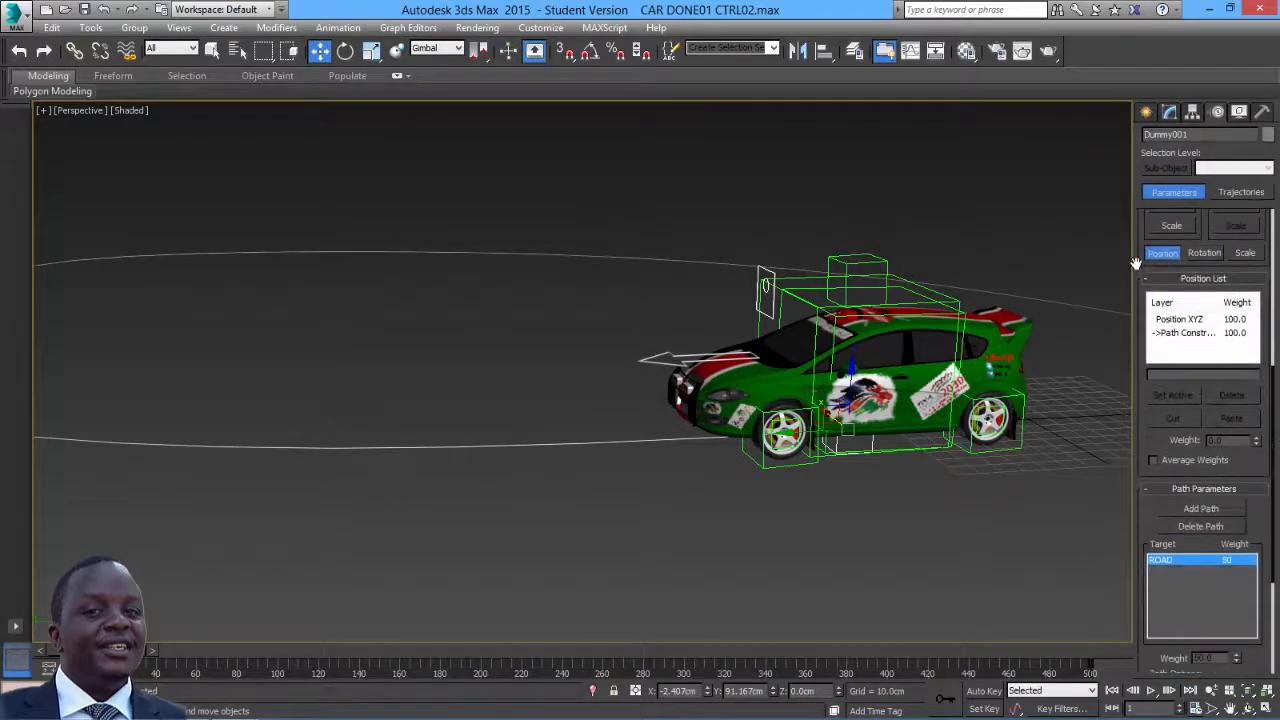
double_click(1190, 134)
text(steer)
Enable Follow in the steer dummy's path options
drag(1141, 436, 1132, 244)
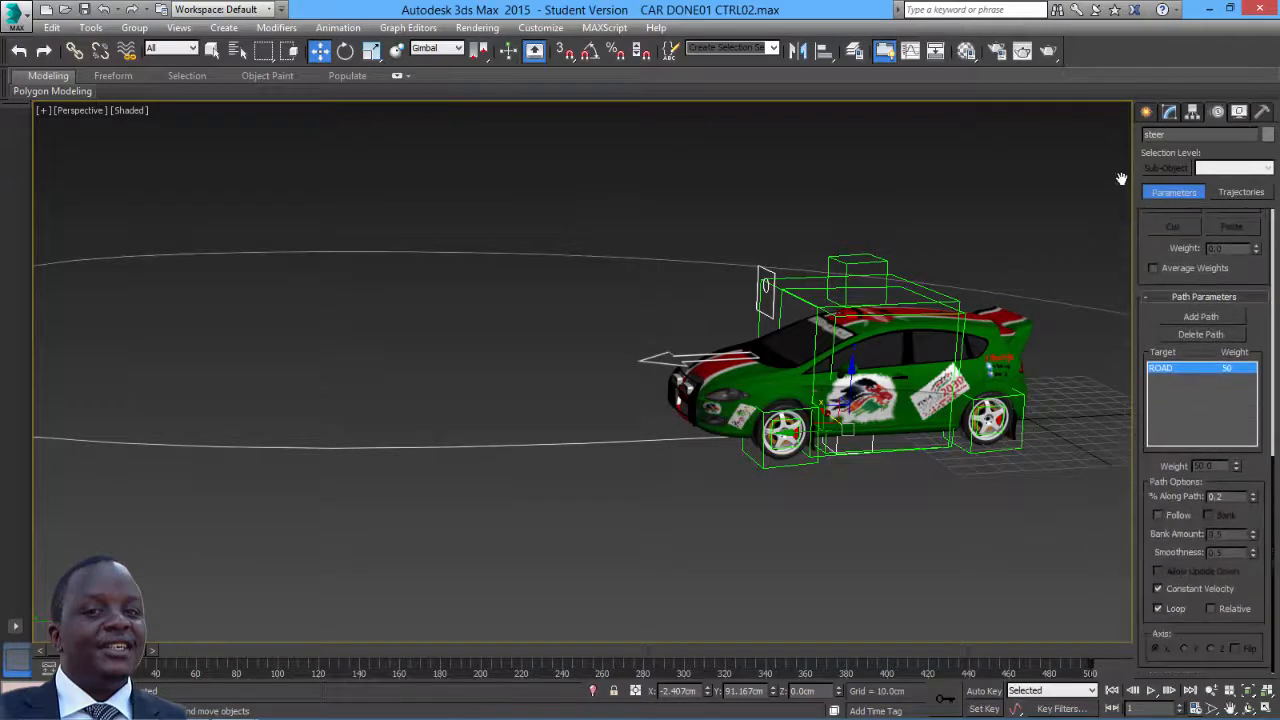
click(1167, 518)
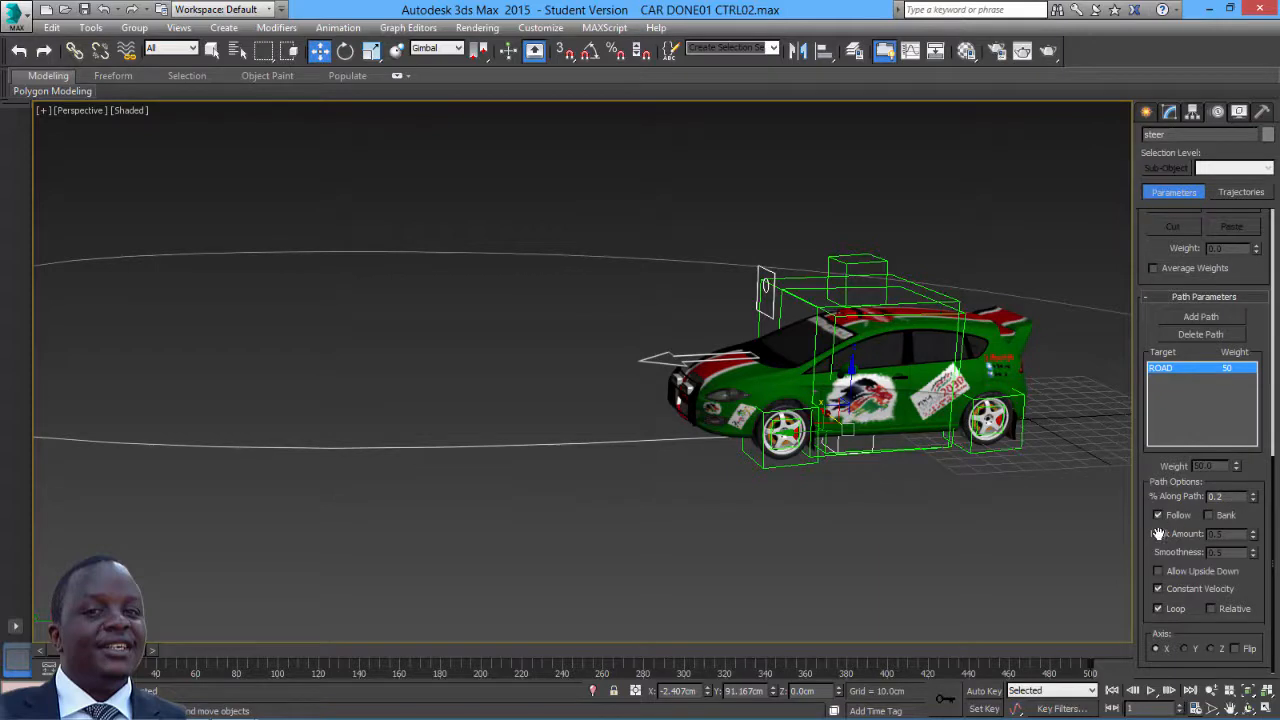
drag(1160, 534, 1156, 474)
drag(1155, 554, 1170, 673)
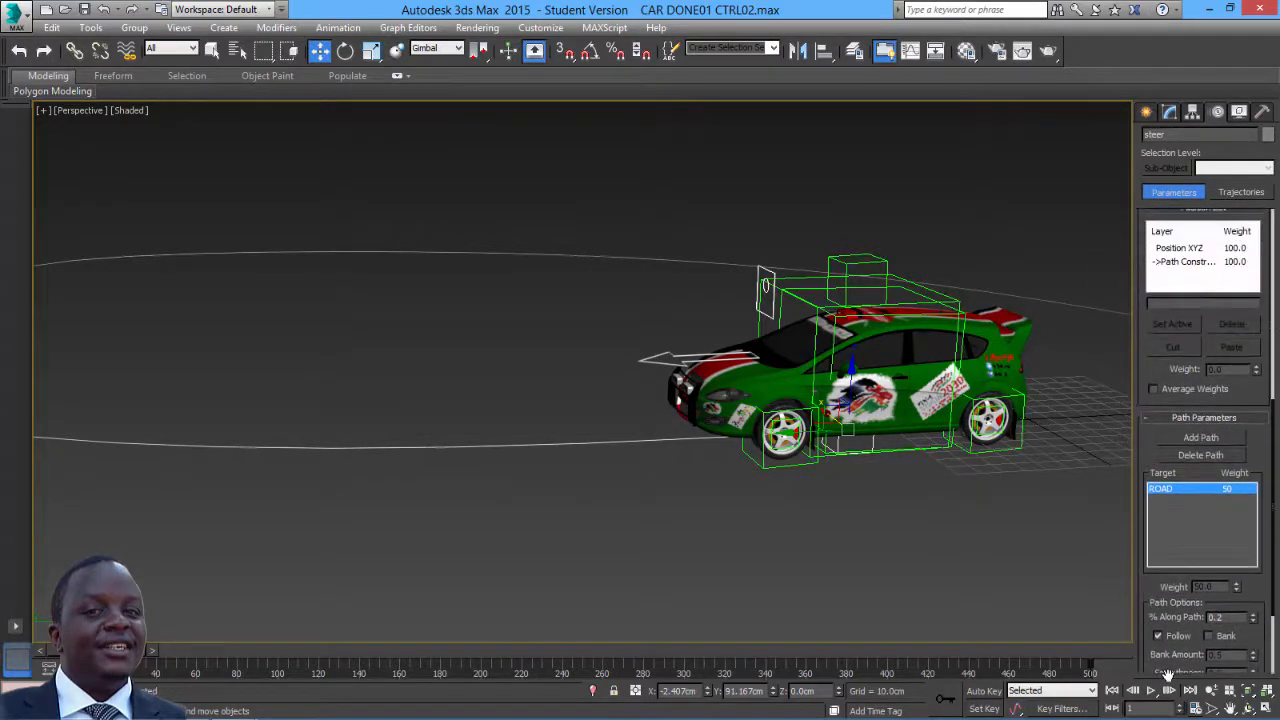
drag(1151, 455, 1159, 524)
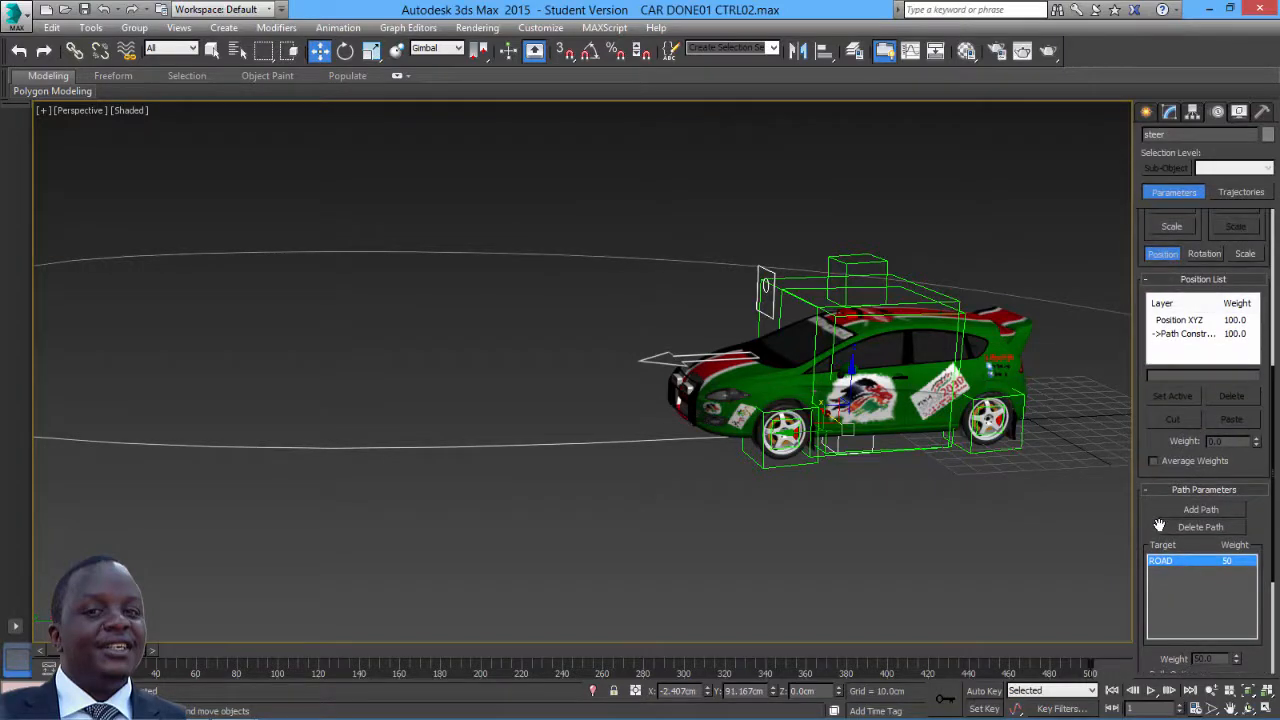
Turn on Auto Key at frame 0 and set the steer dummy's % Along Path to 4.0
drag(150, 672, 45, 662)
scroll(1192, 452, up, 5)
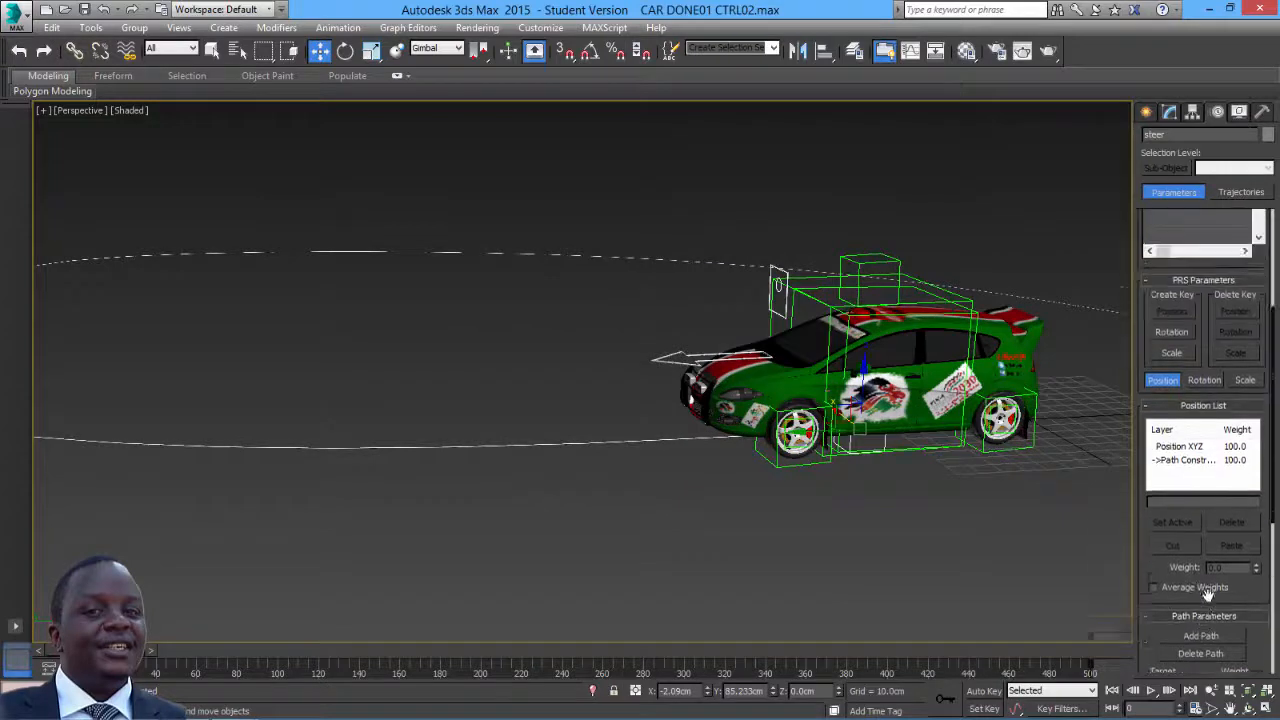
scroll(1180, 400, down, 8)
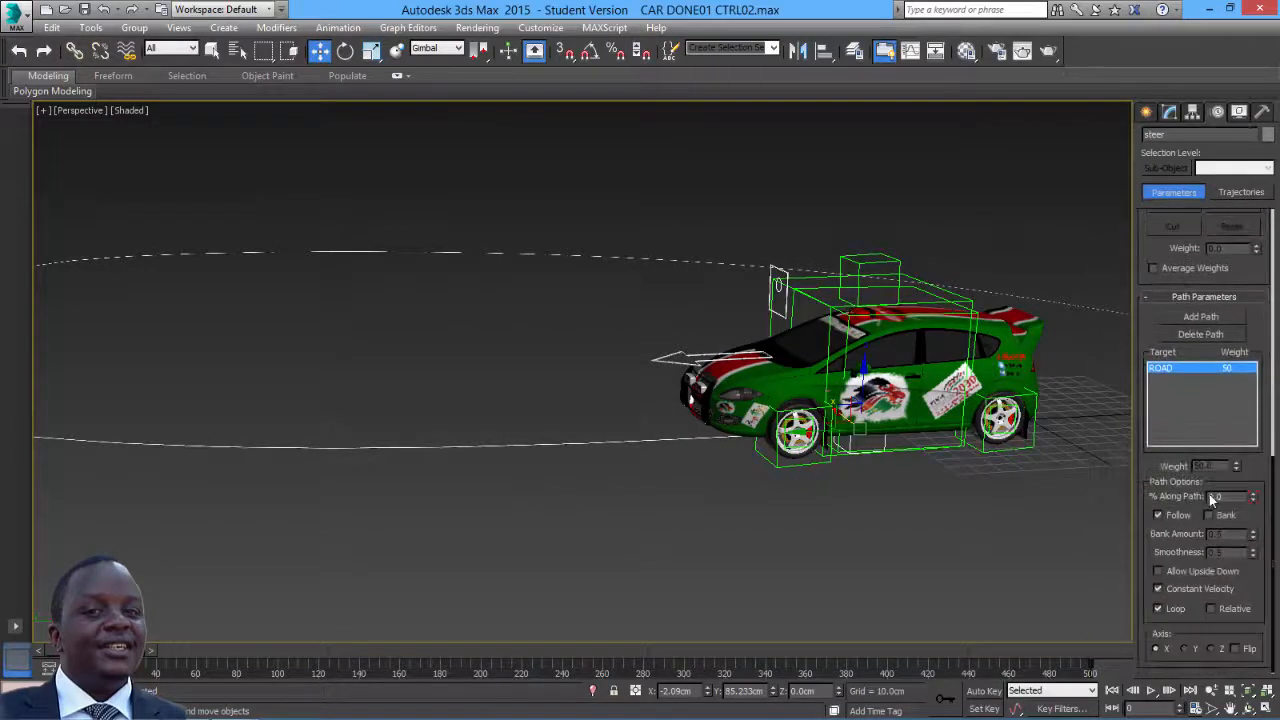
click(983, 691)
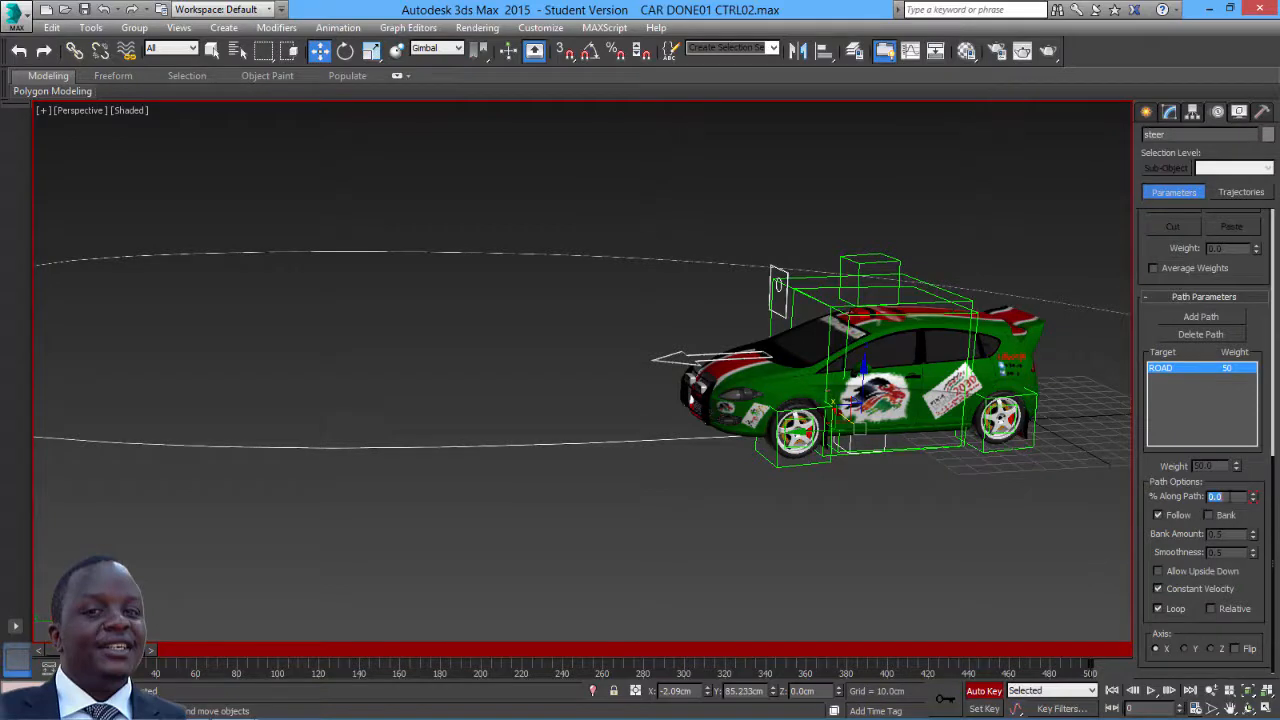
key(Return)
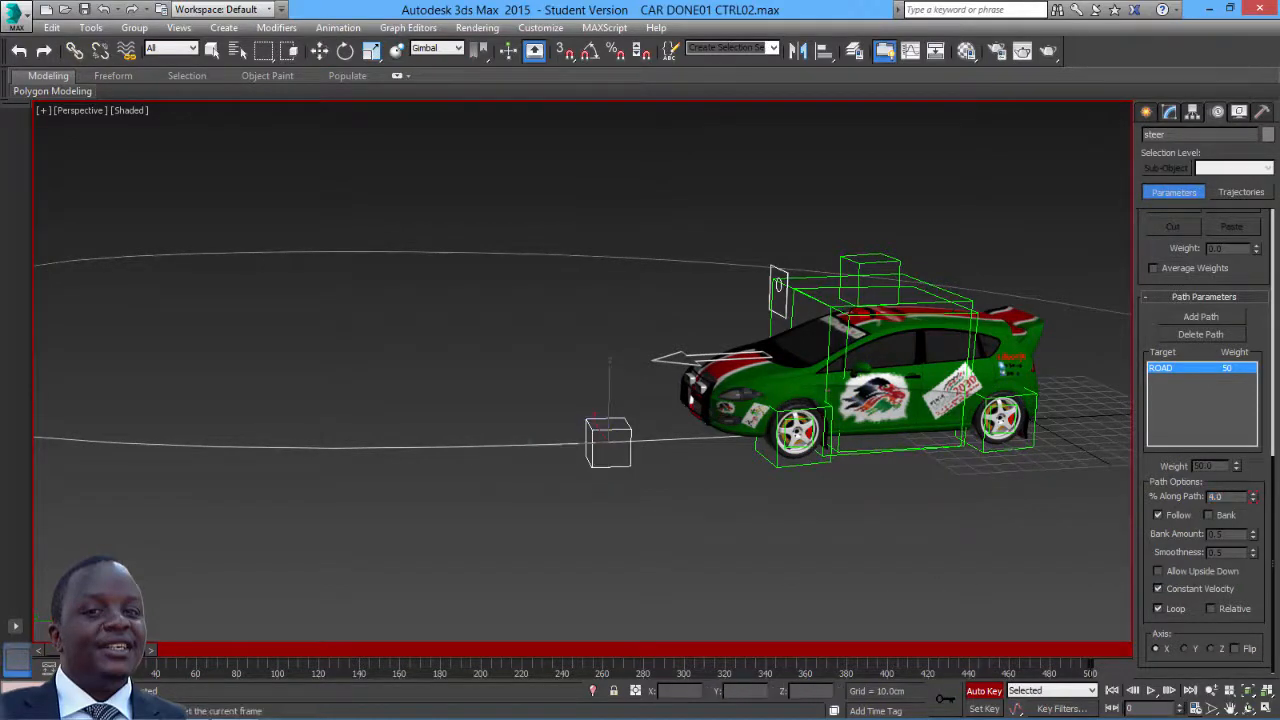
Scrub the timeline to frame 500 to compare the steer dummy and the car at the road's end
drag(158, 648, 1070, 649)
key(w)
key(z)
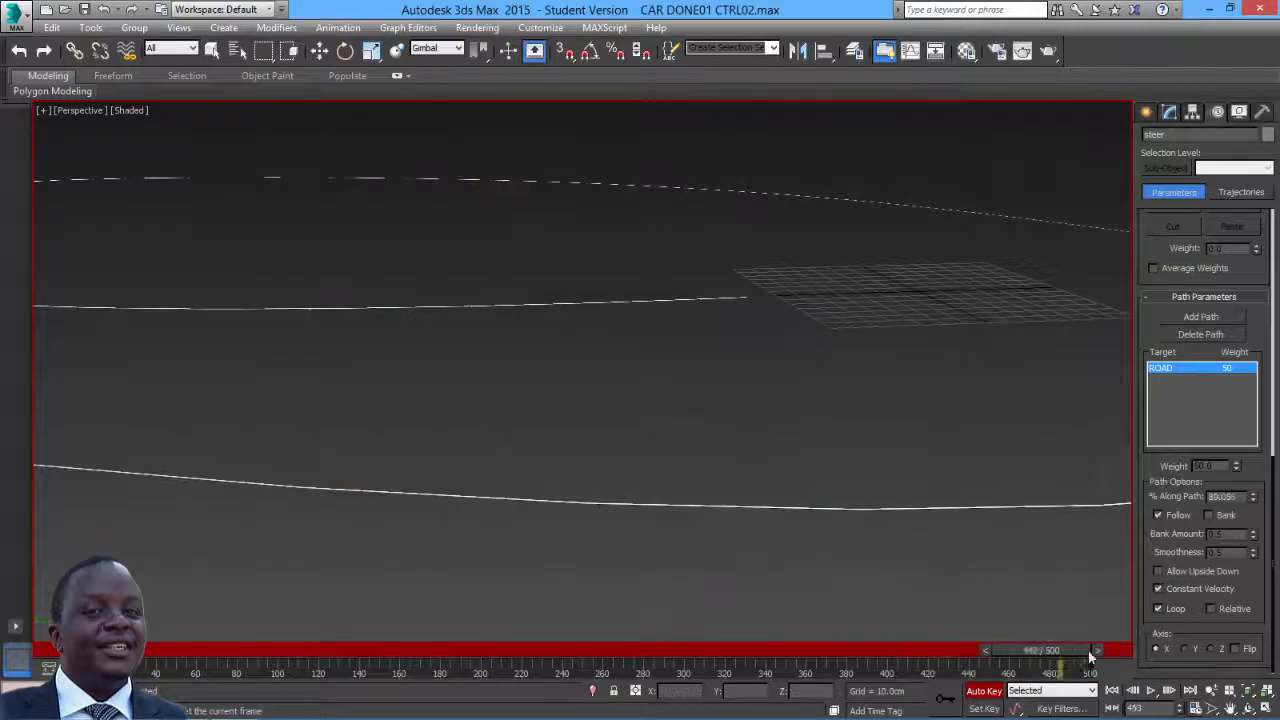
scroll(834, 528, down, 3)
middle_drag(769, 511, 1005, 531)
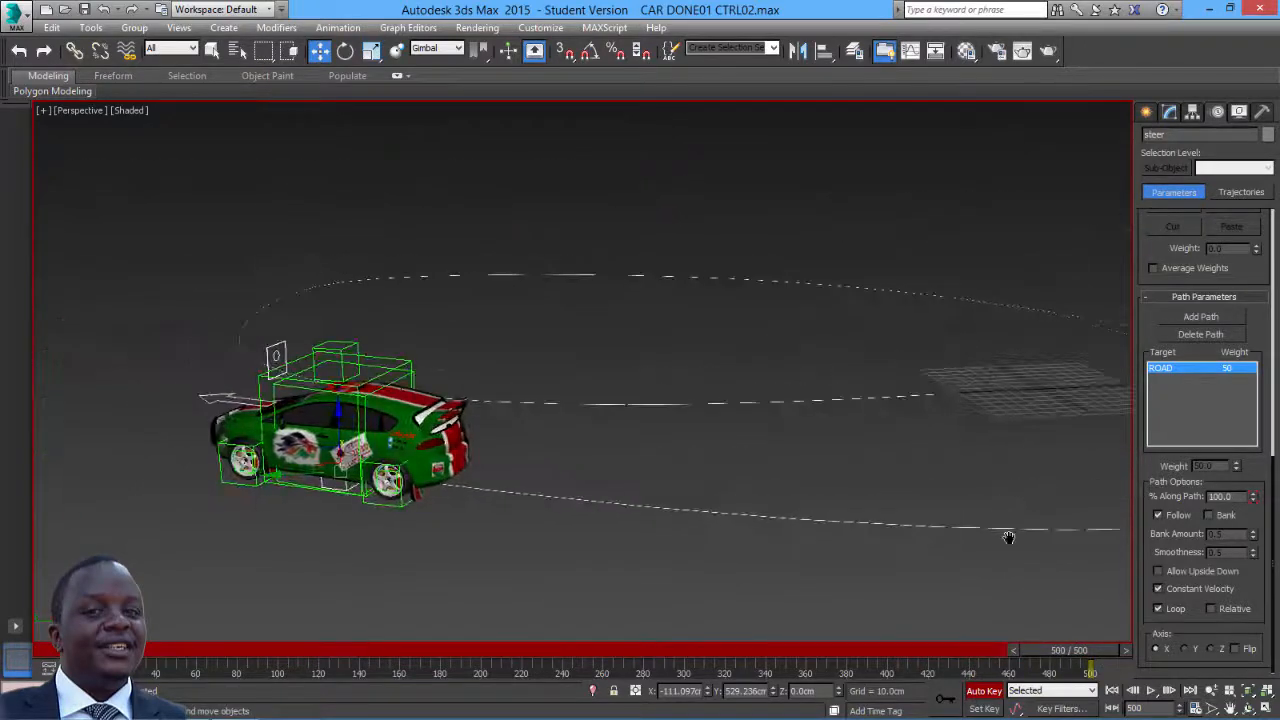
Set MAIN CAR's % Along Path to 96 at frame 500
click(403, 366)
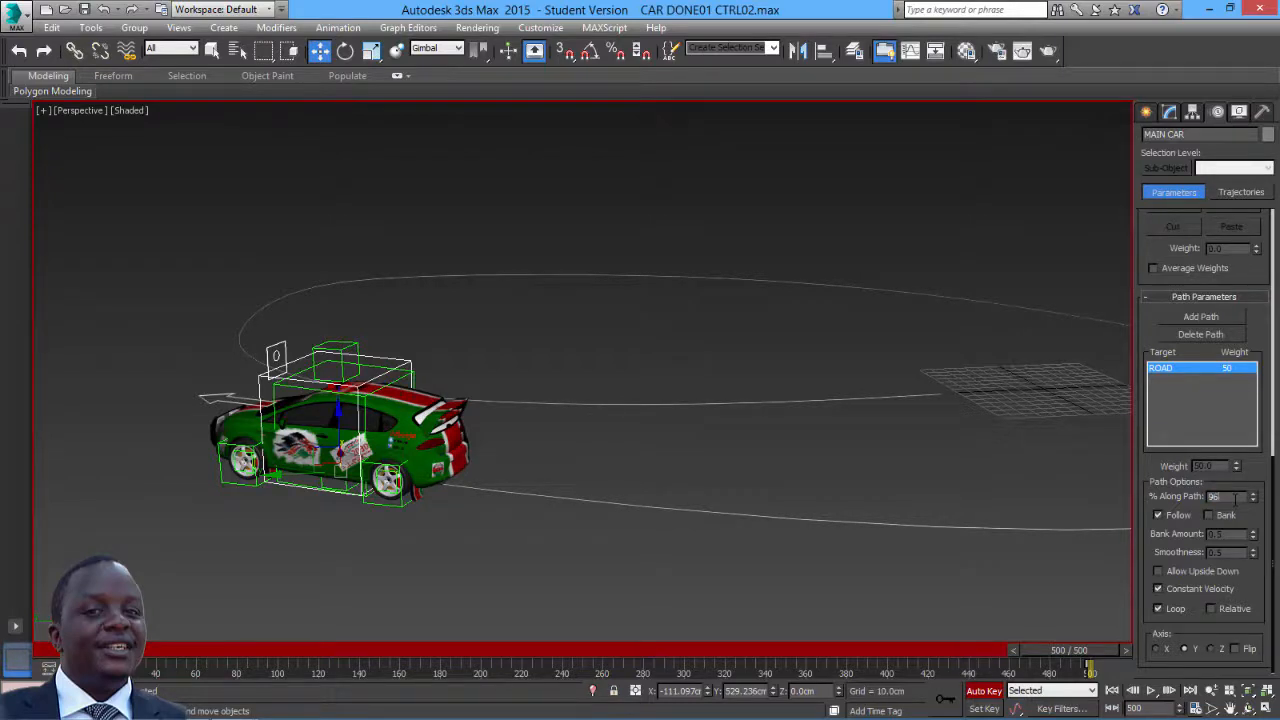
key(Return)
alt+middle_drag(880, 594, 659, 512)
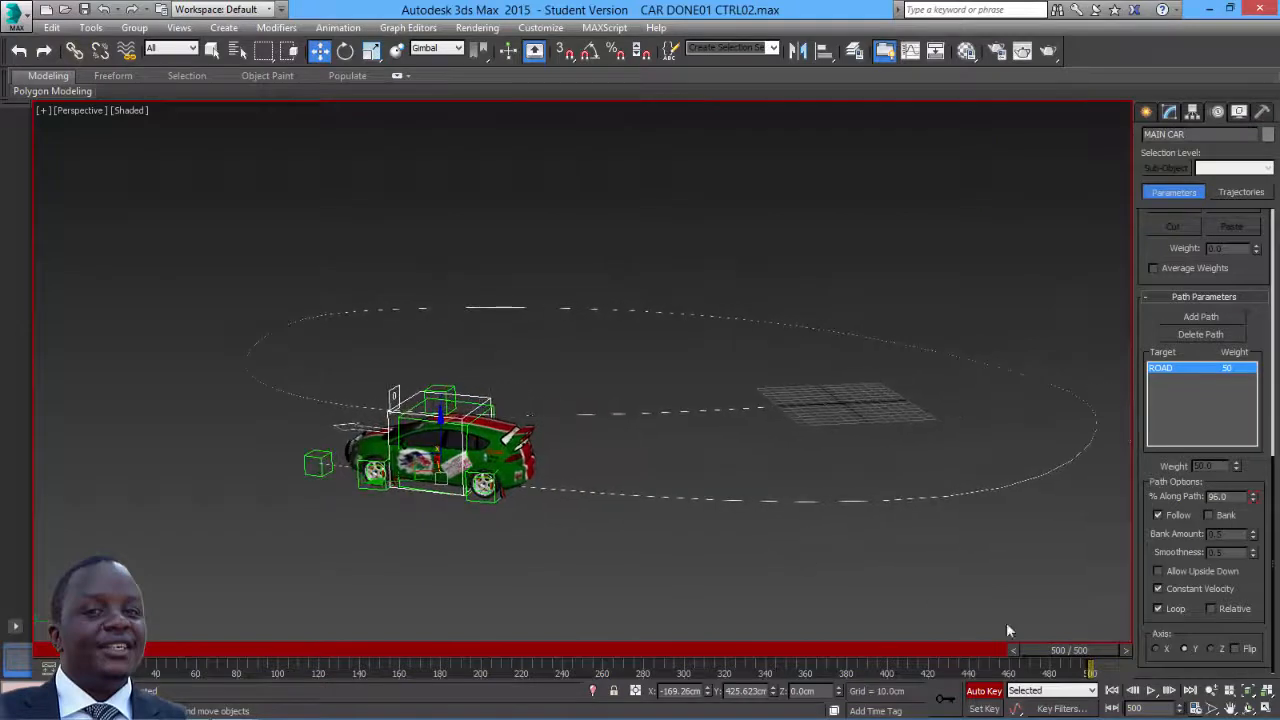
Select the steer dummy and scrub back to frame 224 to check its spacing ahead of the car
mouse_move(1088, 652)
mouse_down()
mouse_move(797, 663)
mouse_move(1090, 655)
mouse_up()
key(w)
click(318, 471)
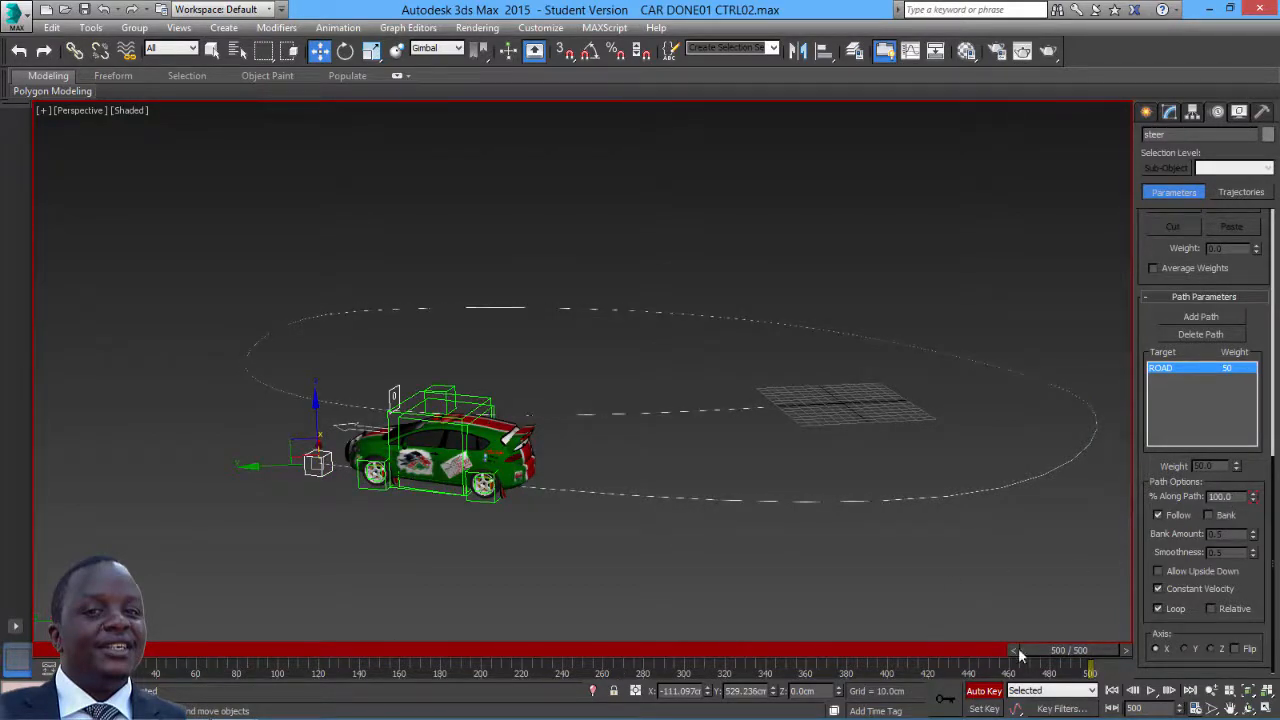
drag(1018, 648, 510, 596)
key(w)
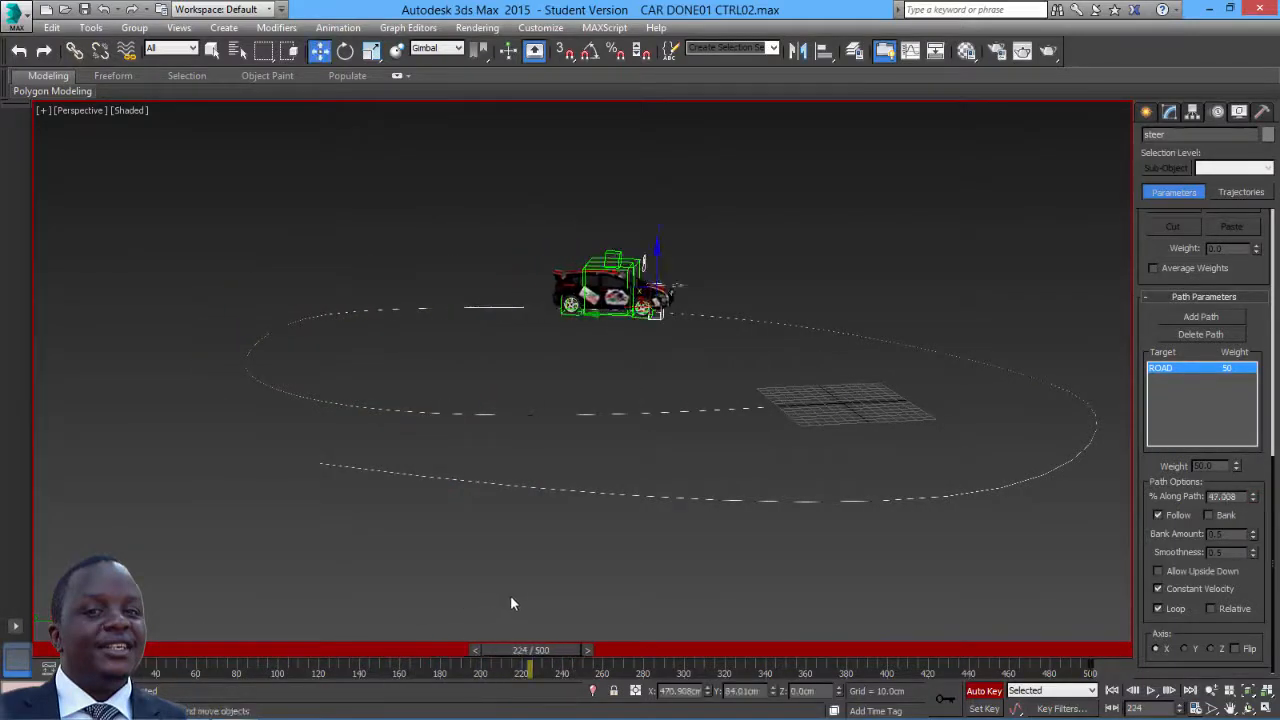
Return to frame 500 and delete MAIN CAR's animation key there
drag(519, 650, 1090, 660)
key(w)
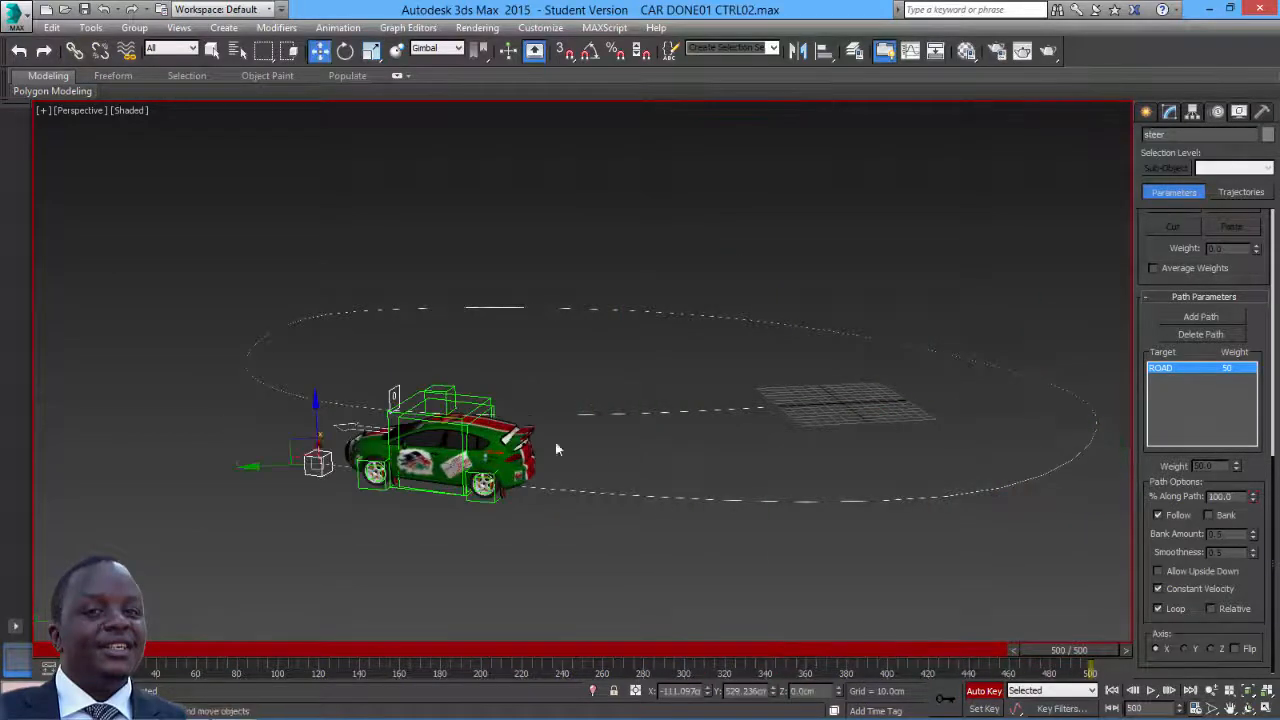
click(484, 398)
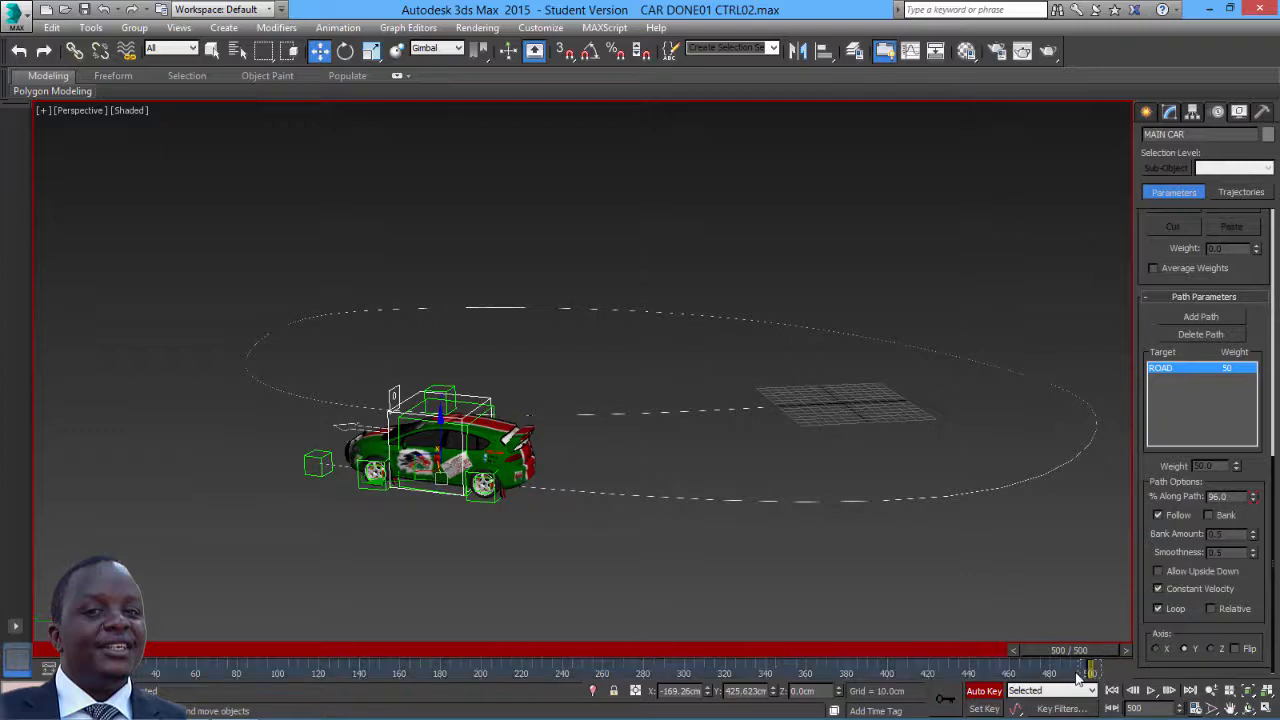
key(Delete)
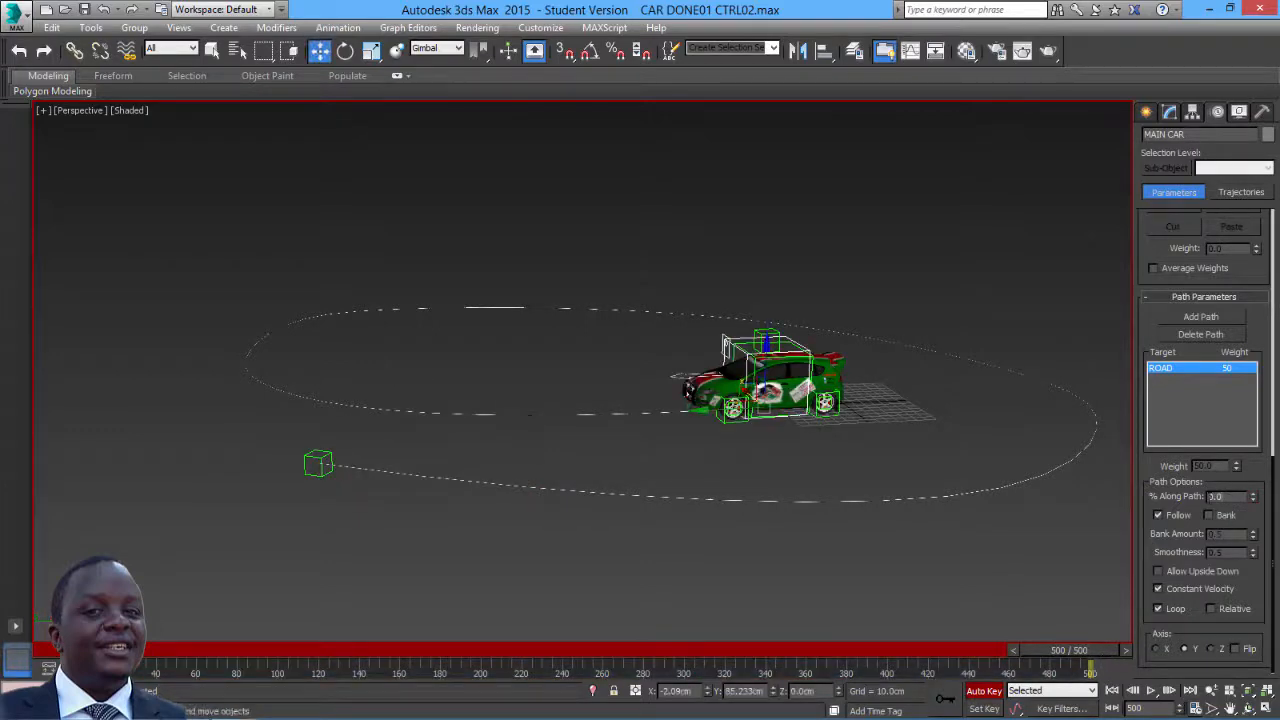
Set MAIN CAR's % Along Path to 96 at frame 500, and turn off Auto Key after scrubbing back to frame 152
text(96)
key(Return)
drag(1065, 649, 390, 627)
key(w)
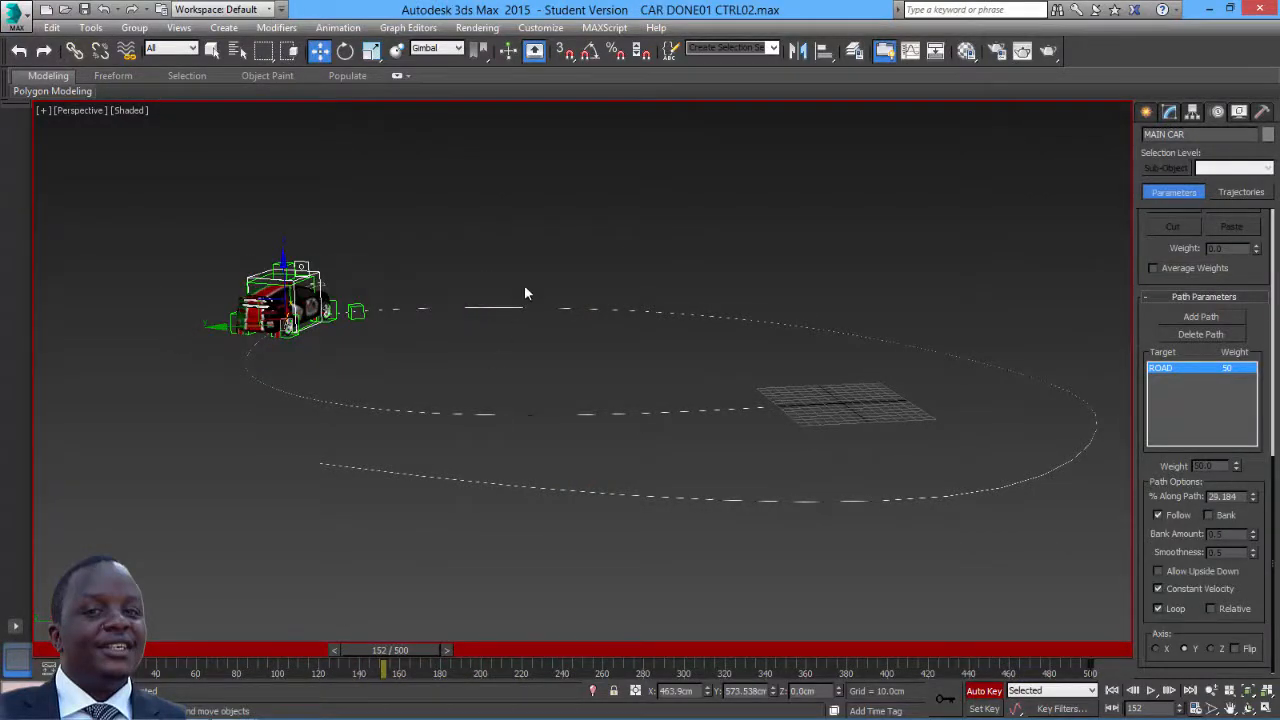
click(985, 690)
Apply a LookAt Constraint to the front right brake disc with the steer dummy as its target
key(z)
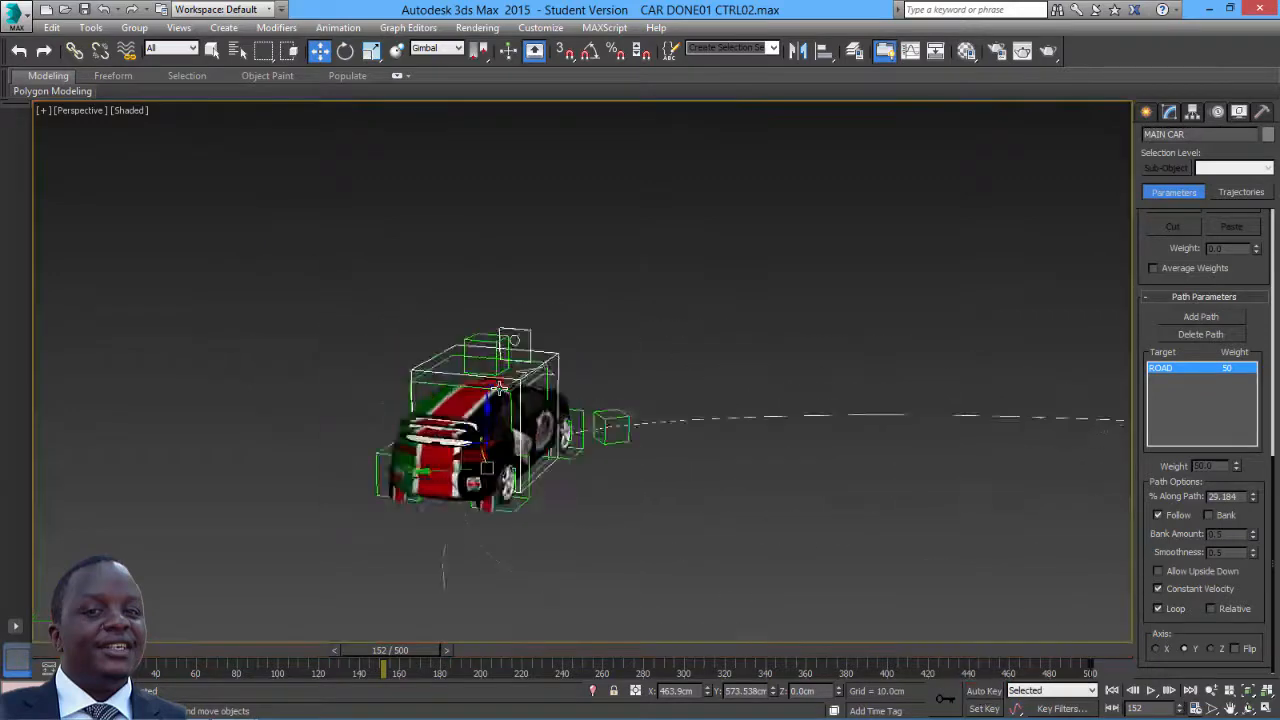
middle_drag(641, 424, 613, 354)
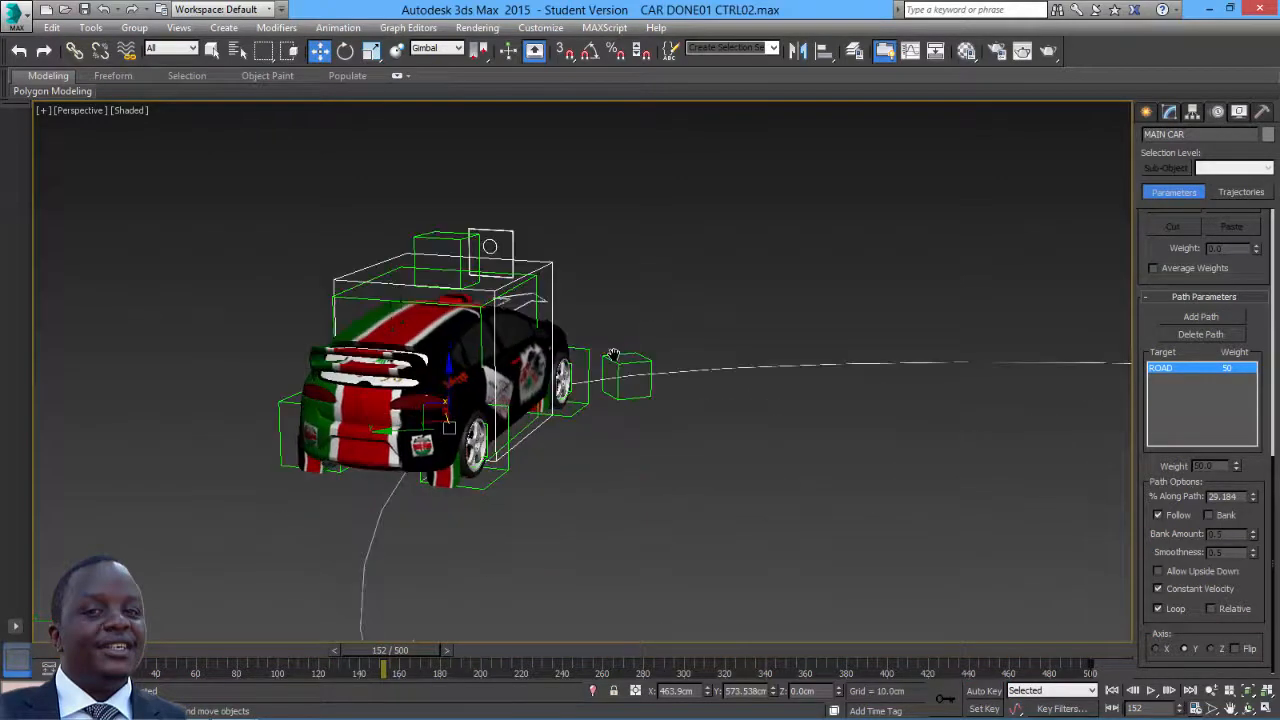
click(1248, 708)
drag(660, 390, 500, 393)
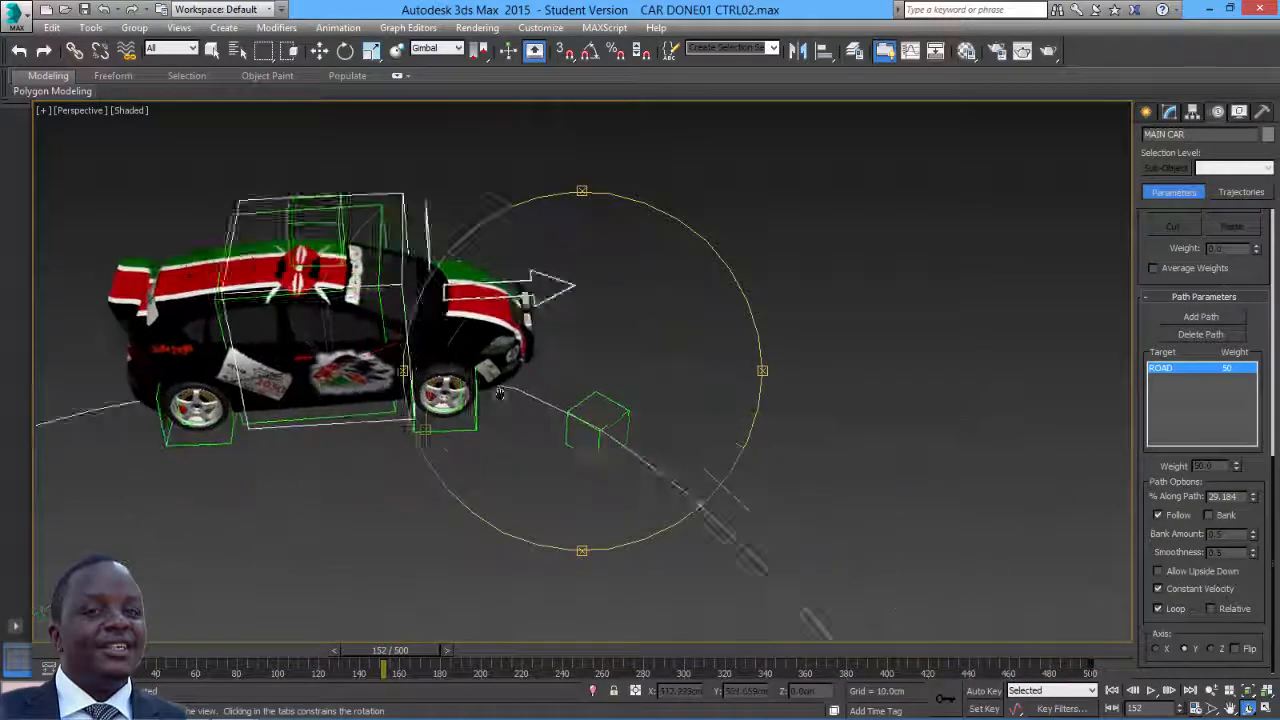
scroll(500, 393, up, 6)
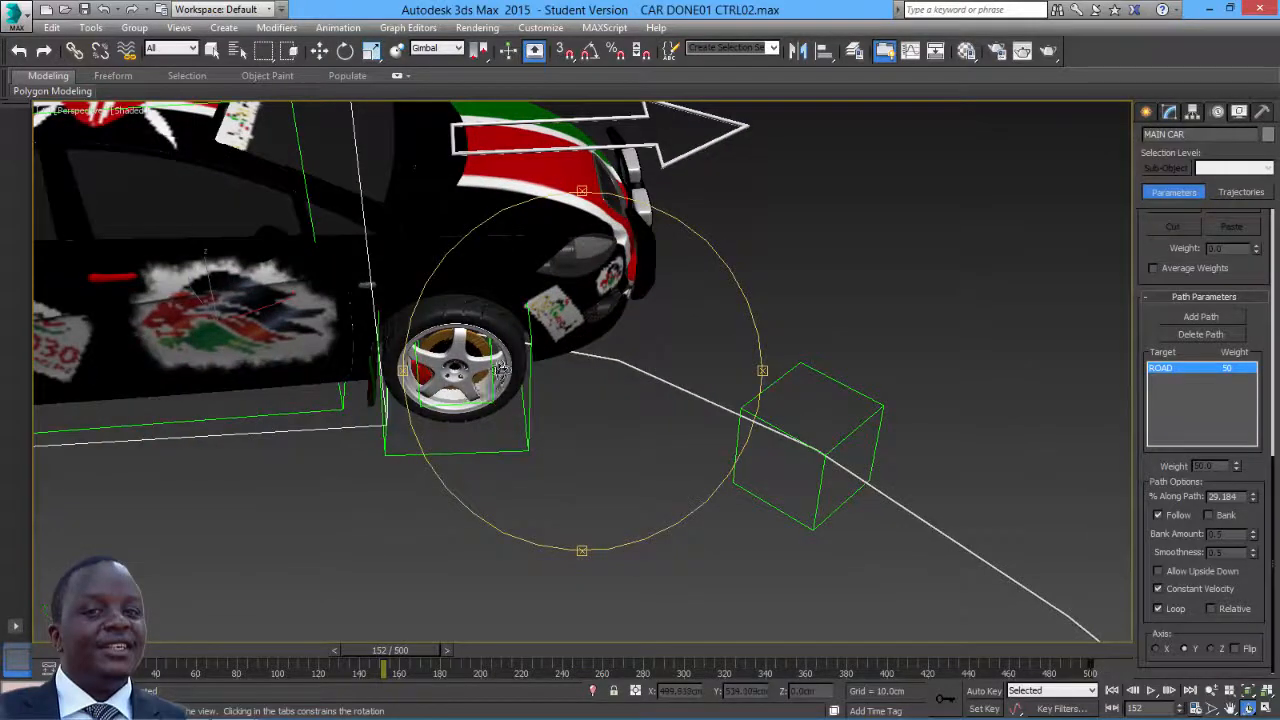
click(320, 50)
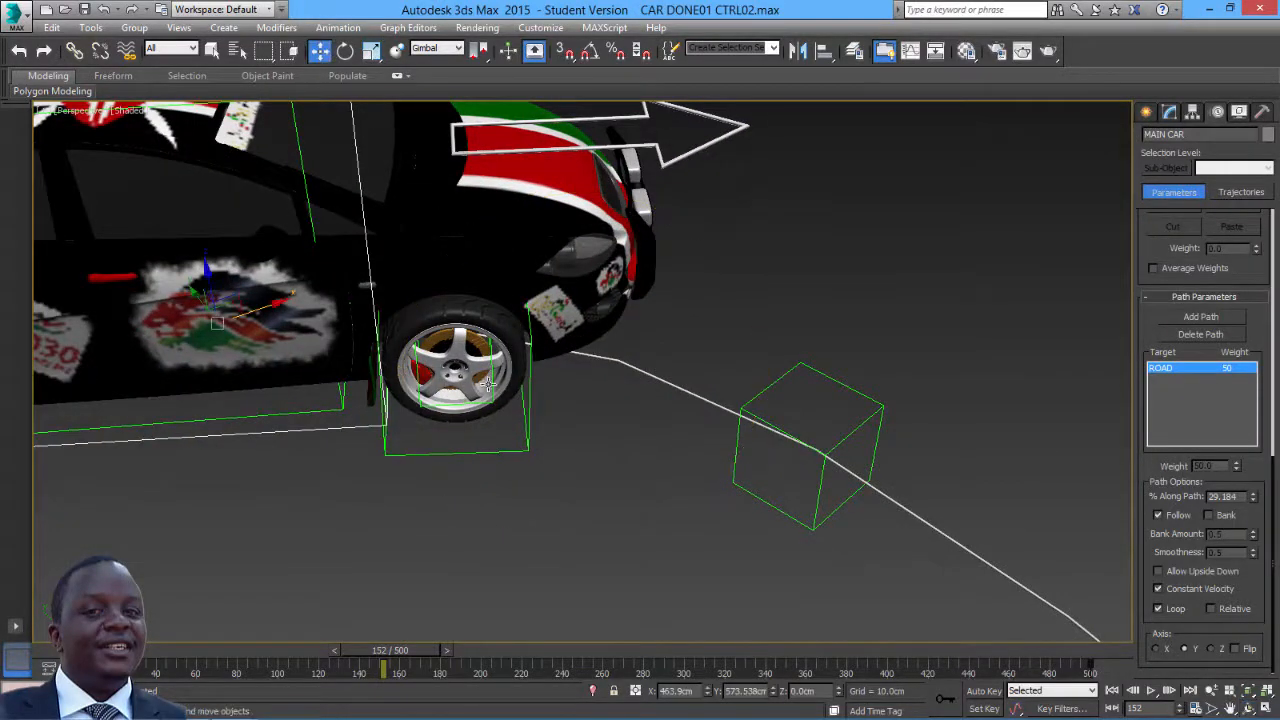
click(491, 349)
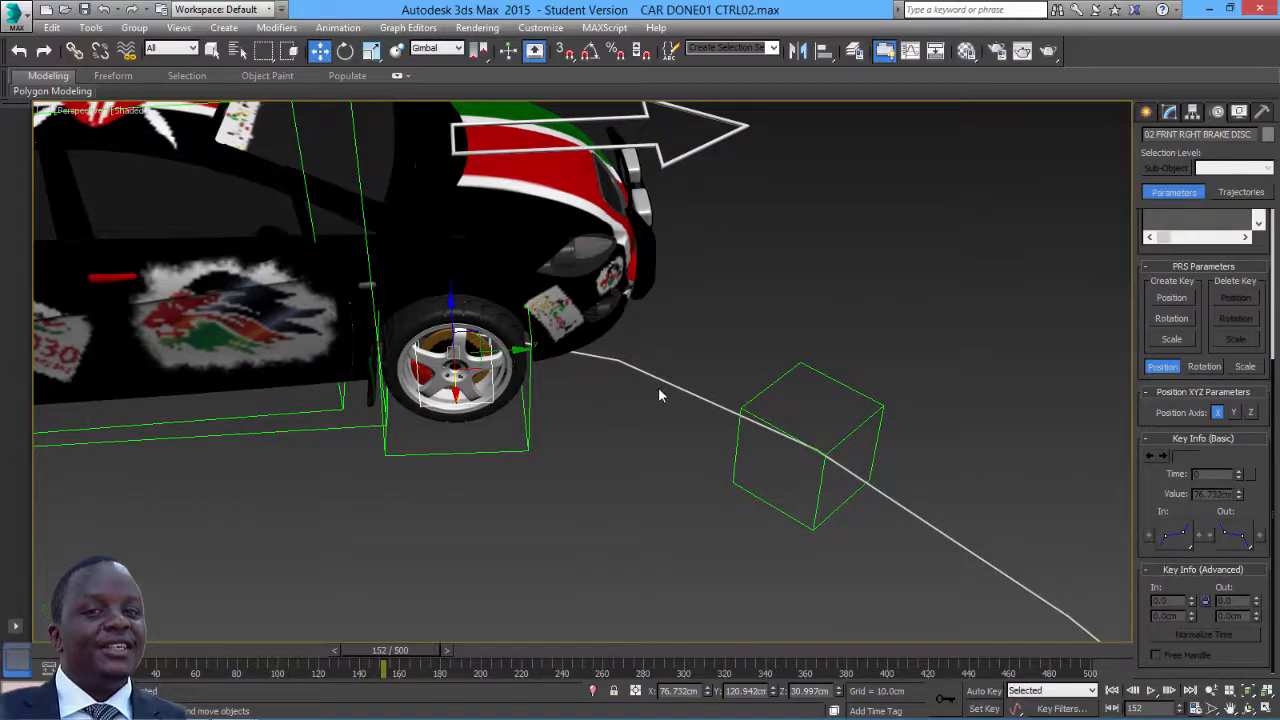
click(338, 27)
mouse_move(366, 118)
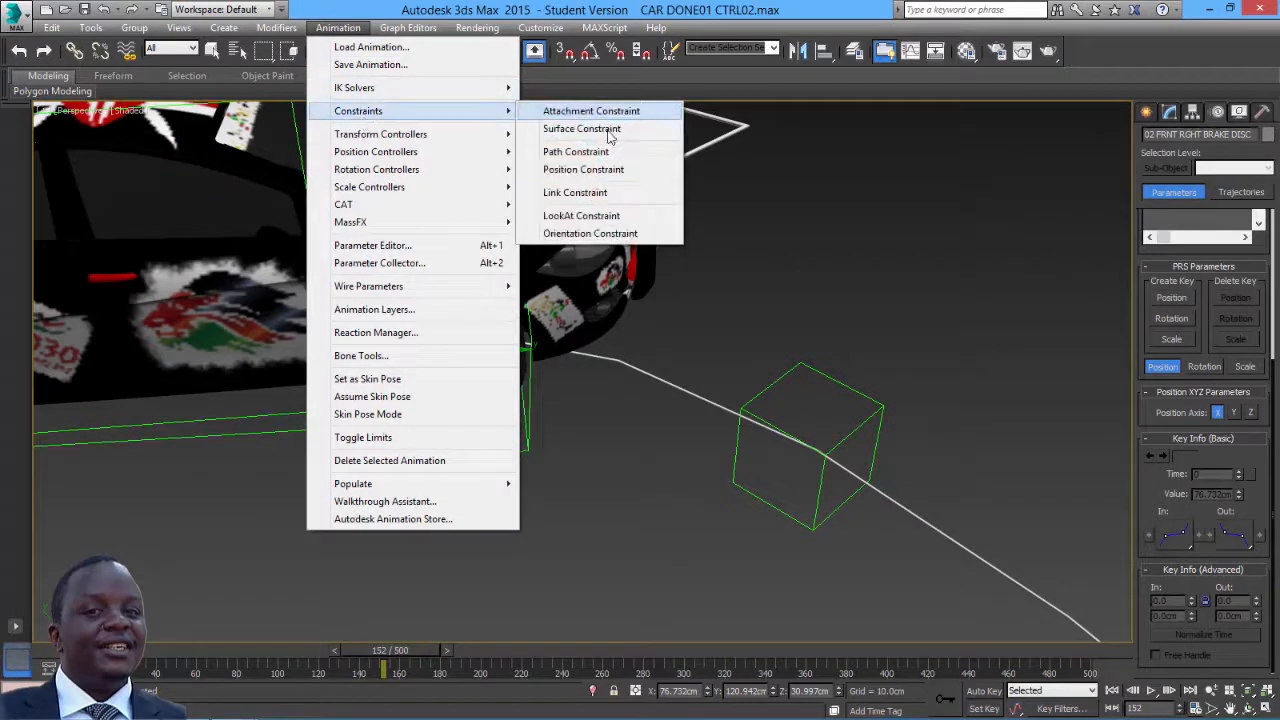
click(597, 217)
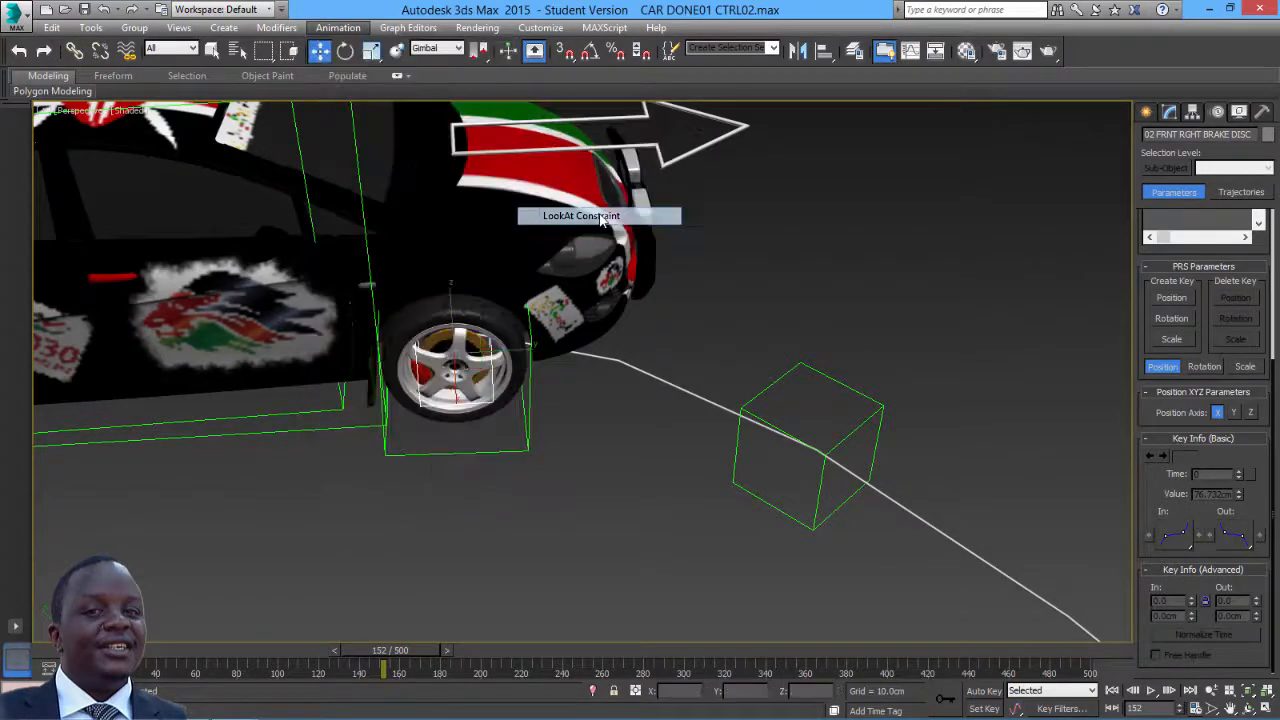
click(764, 391)
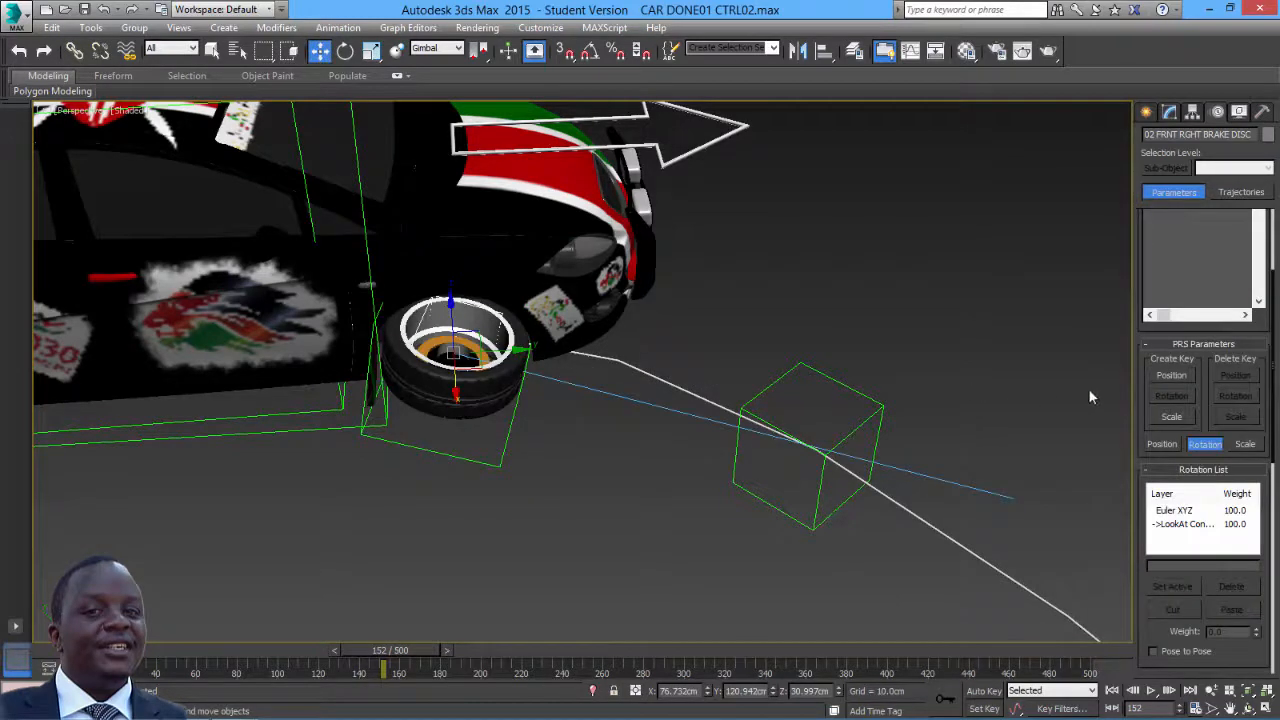
Enable Keep Initial Offset for the front right brake disc's LookAt Constraint
scroll(1150, 420, down, 5)
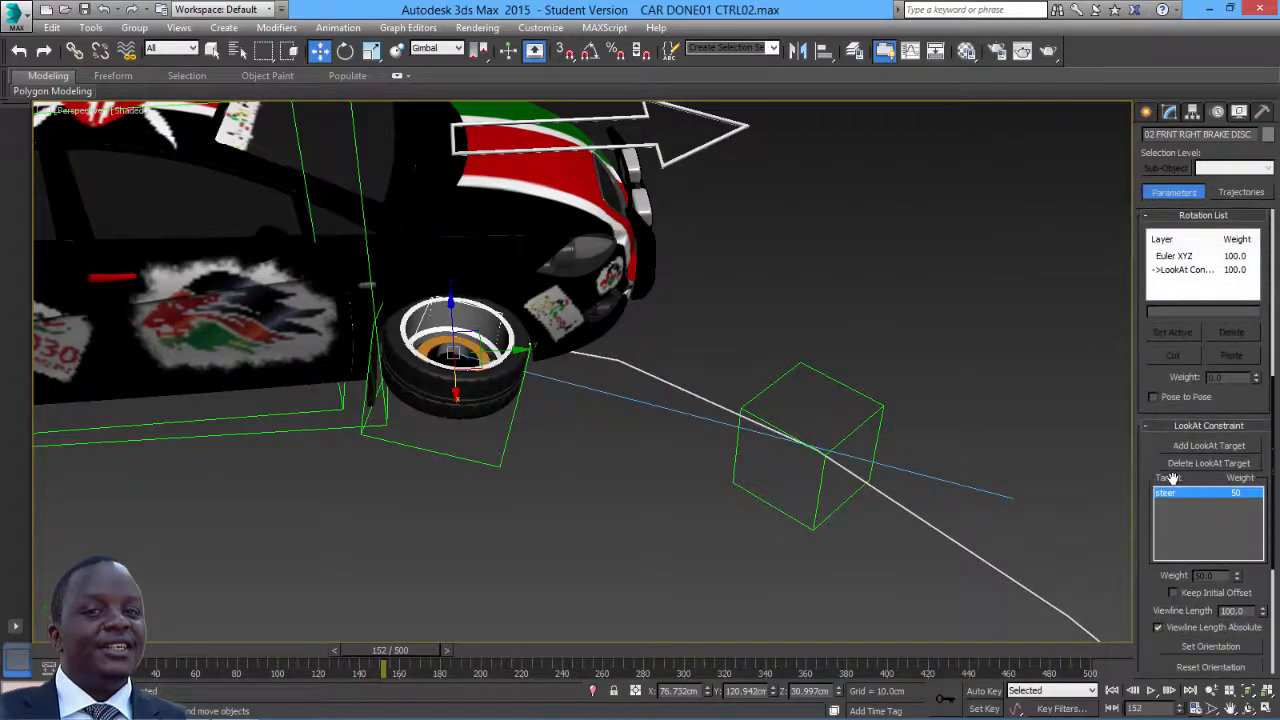
drag(1155, 475, 1137, 240)
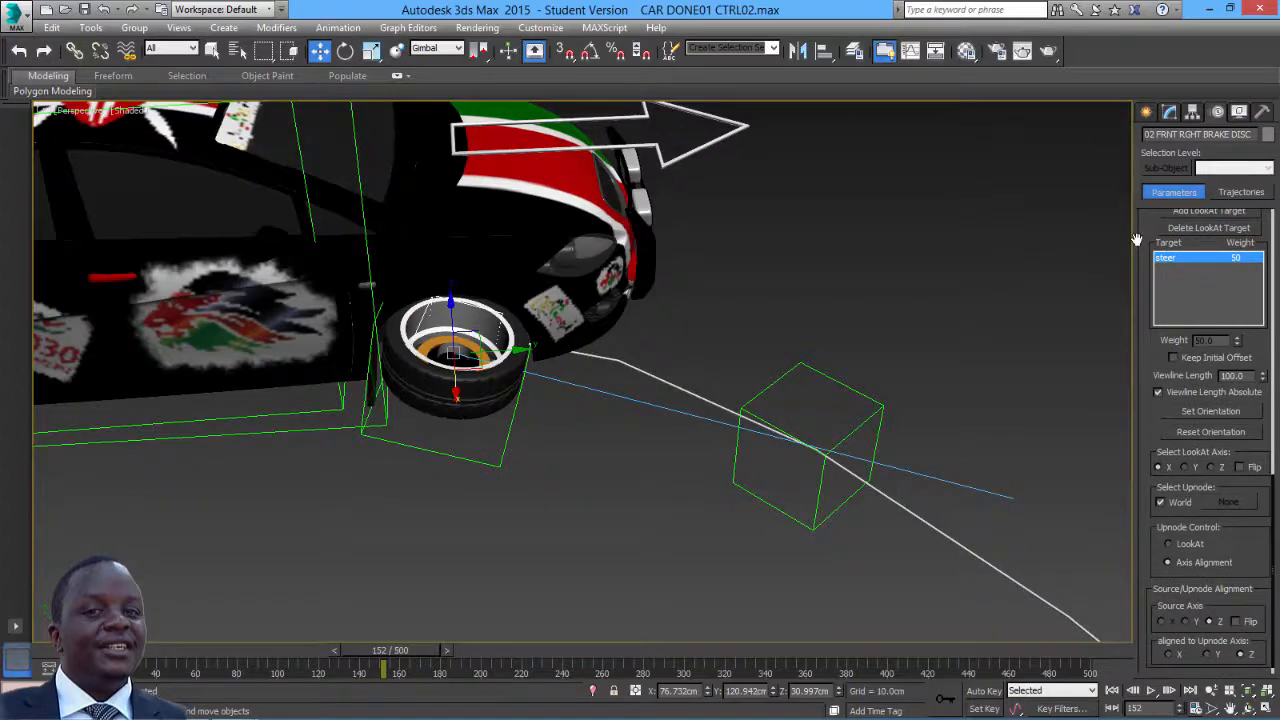
click(1174, 358)
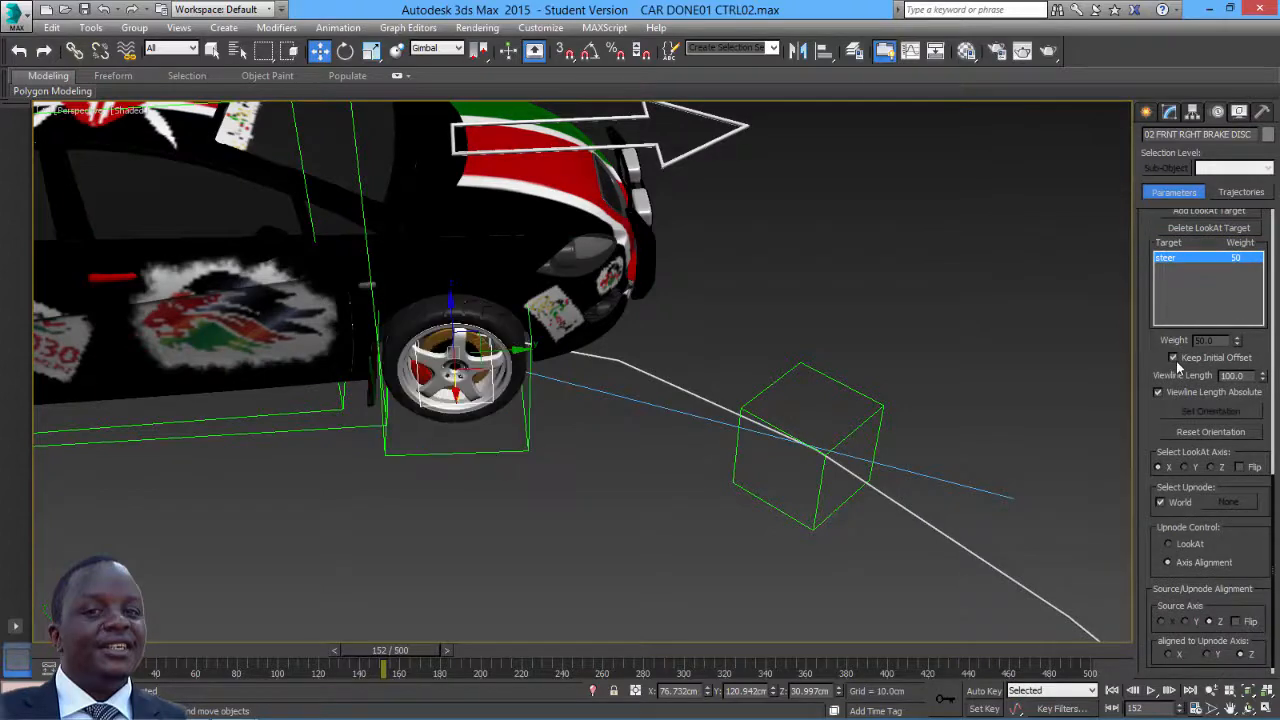
Scrub to frame 170 and move the steer dummy farther ahead of the car along the road
drag(410, 668, 447, 630)
key(w)
scroll(689, 501, down, 6)
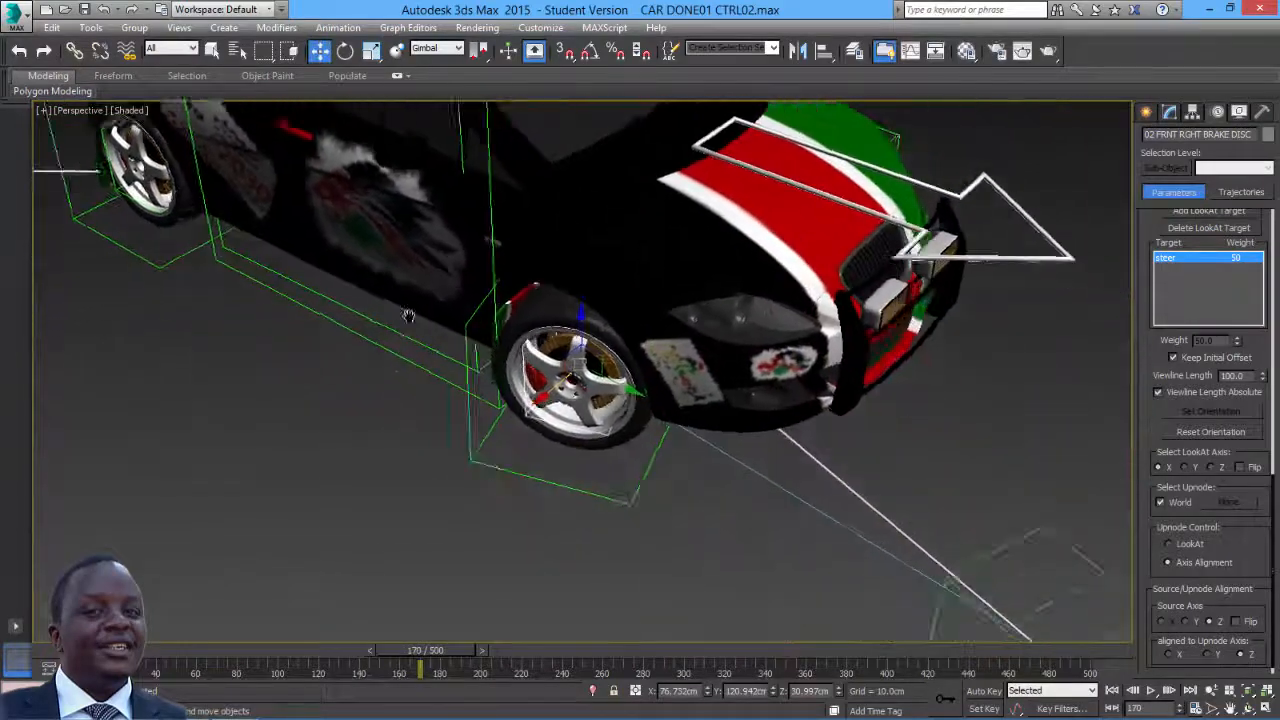
middle_drag(514, 384, 477, 340)
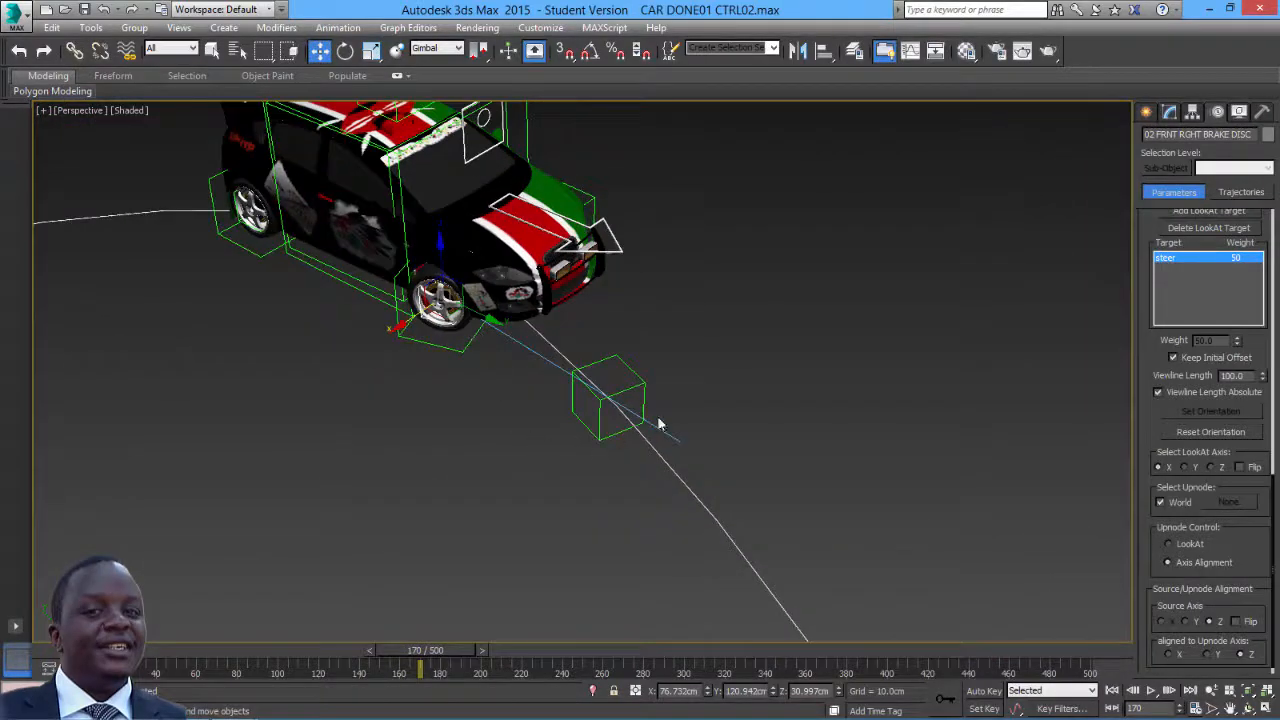
click(625, 390)
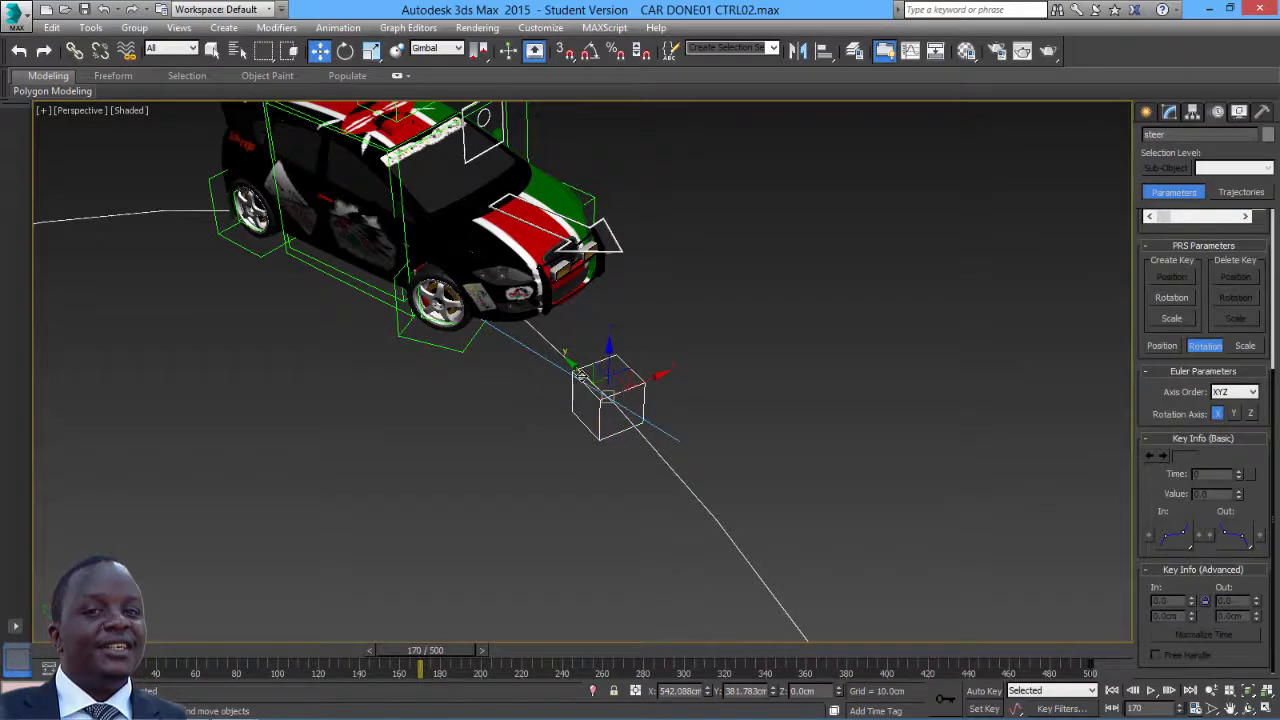
drag(581, 375, 652, 528)
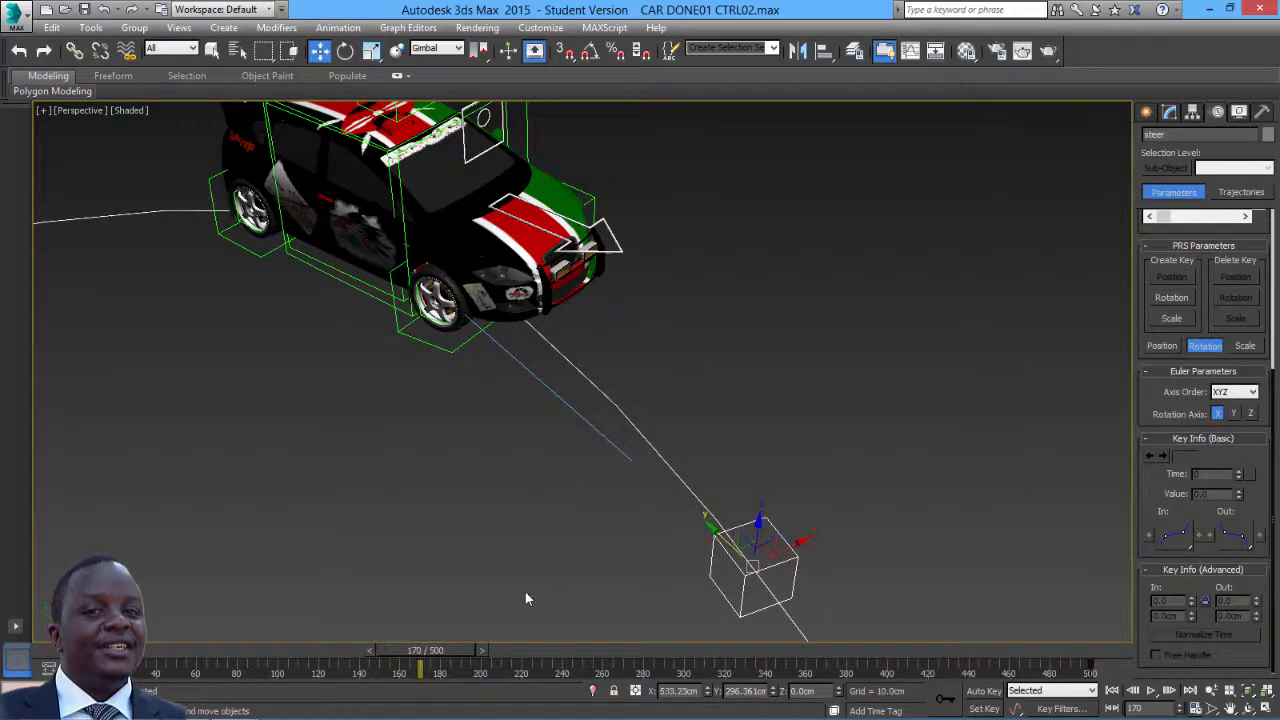
Return to frame 0 and look through the steer dummy's motion controllers for its position settings
drag(453, 652, 100, 652)
scroll(748, 276, down, 5)
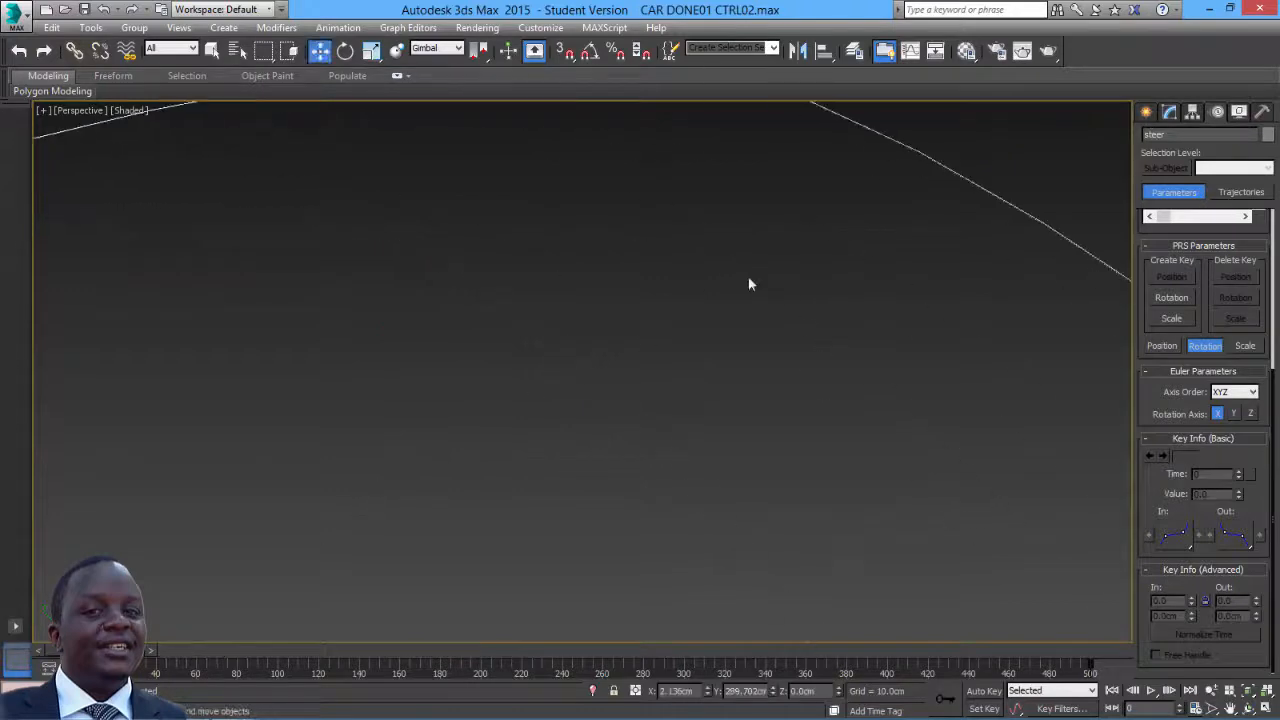
alt+middle_drag(573, 345, 650, 390)
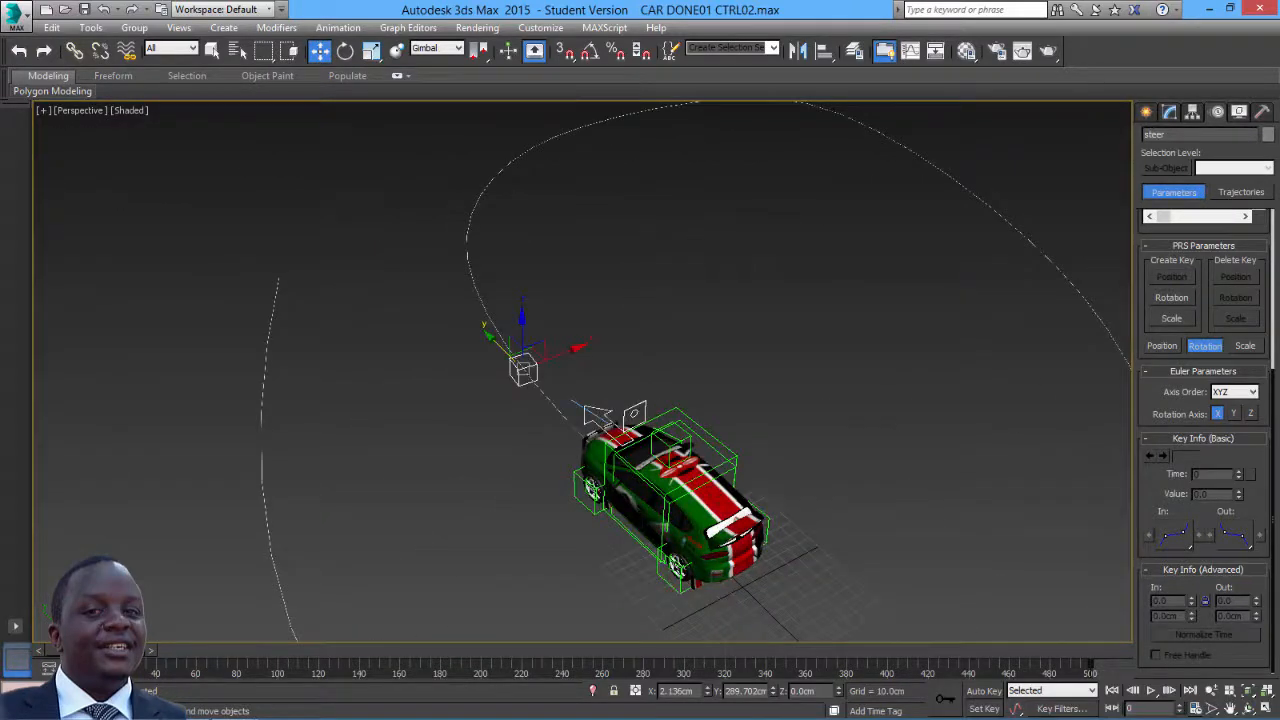
click(1169, 112)
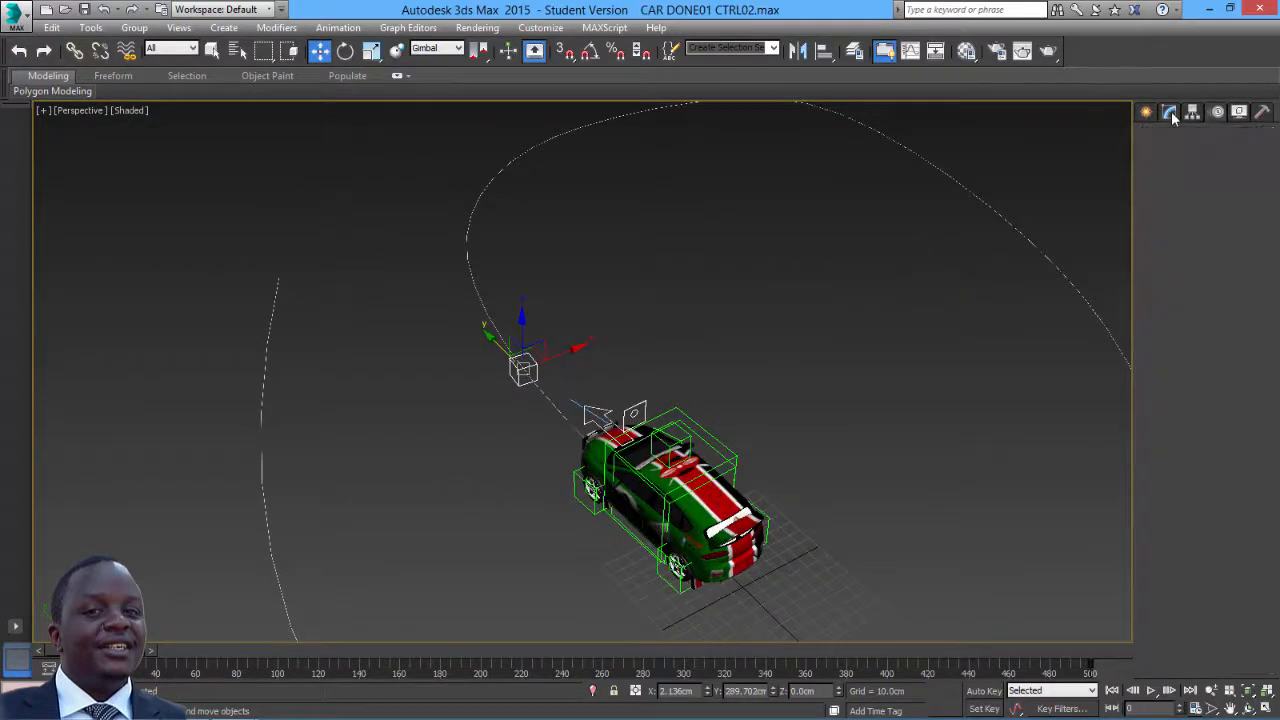
click(1216, 112)
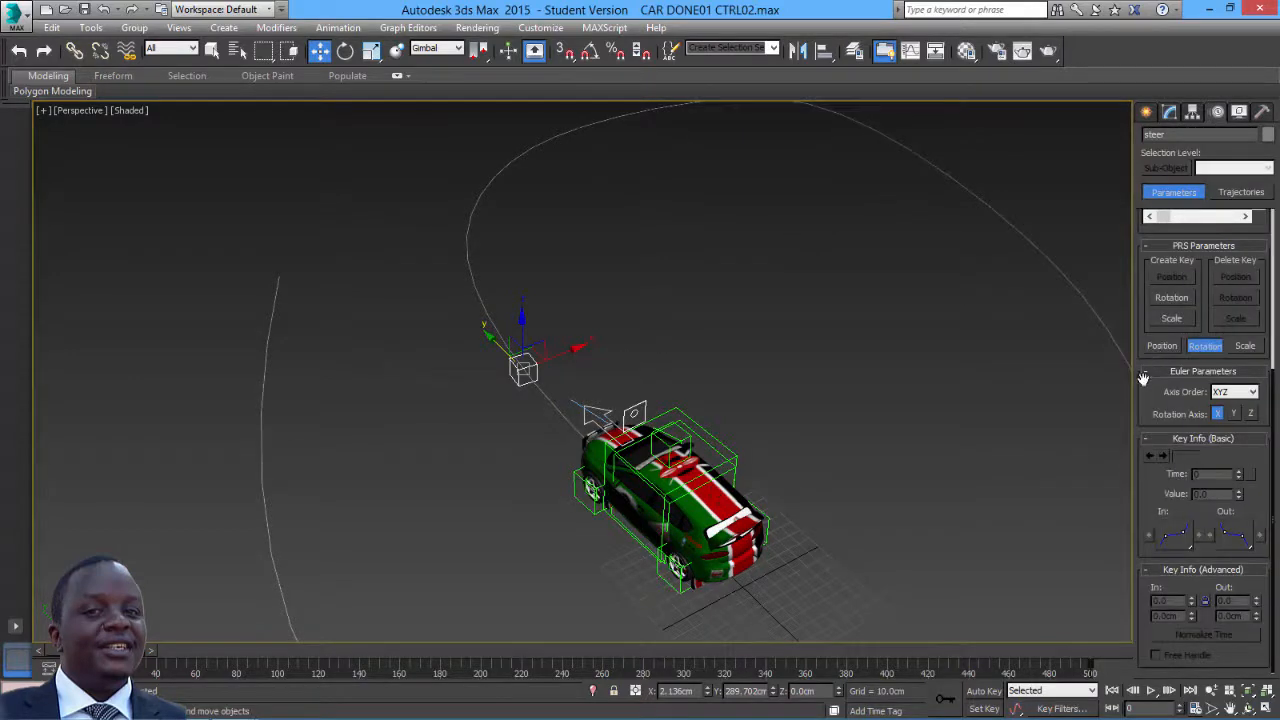
drag(1127, 210, 1160, 568)
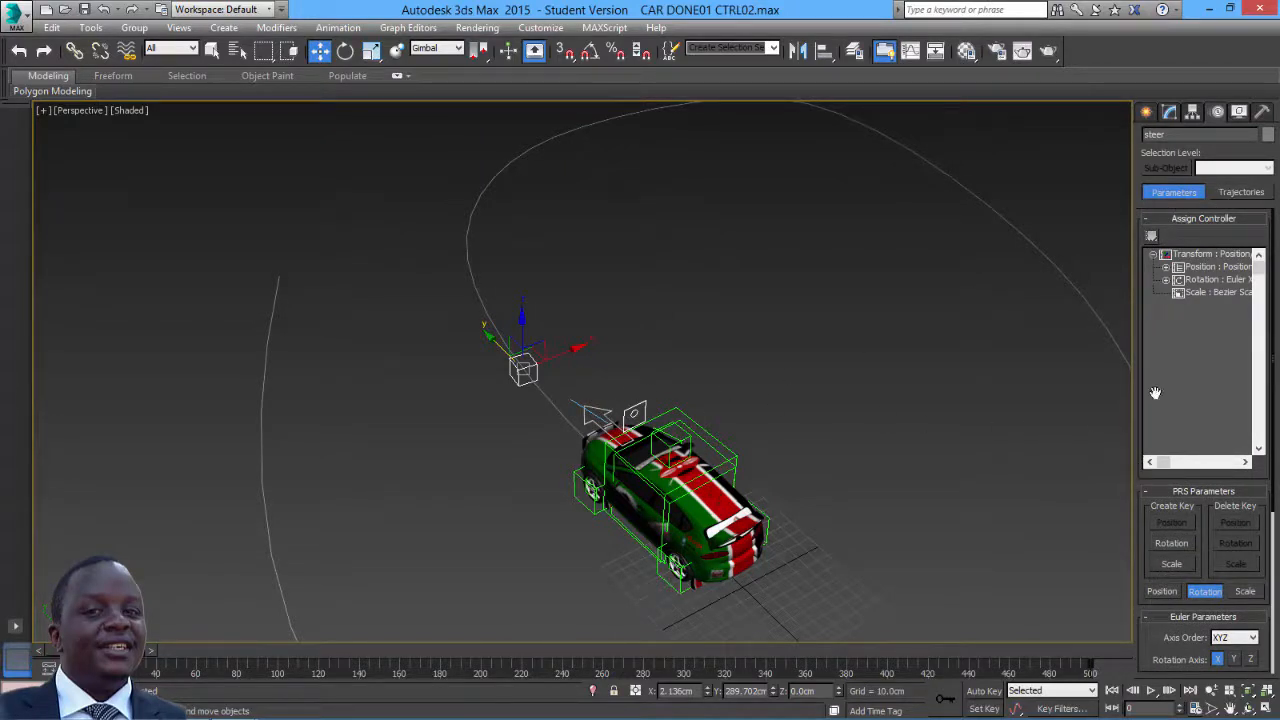
click(1205, 267)
drag(1140, 358, 1158, 152)
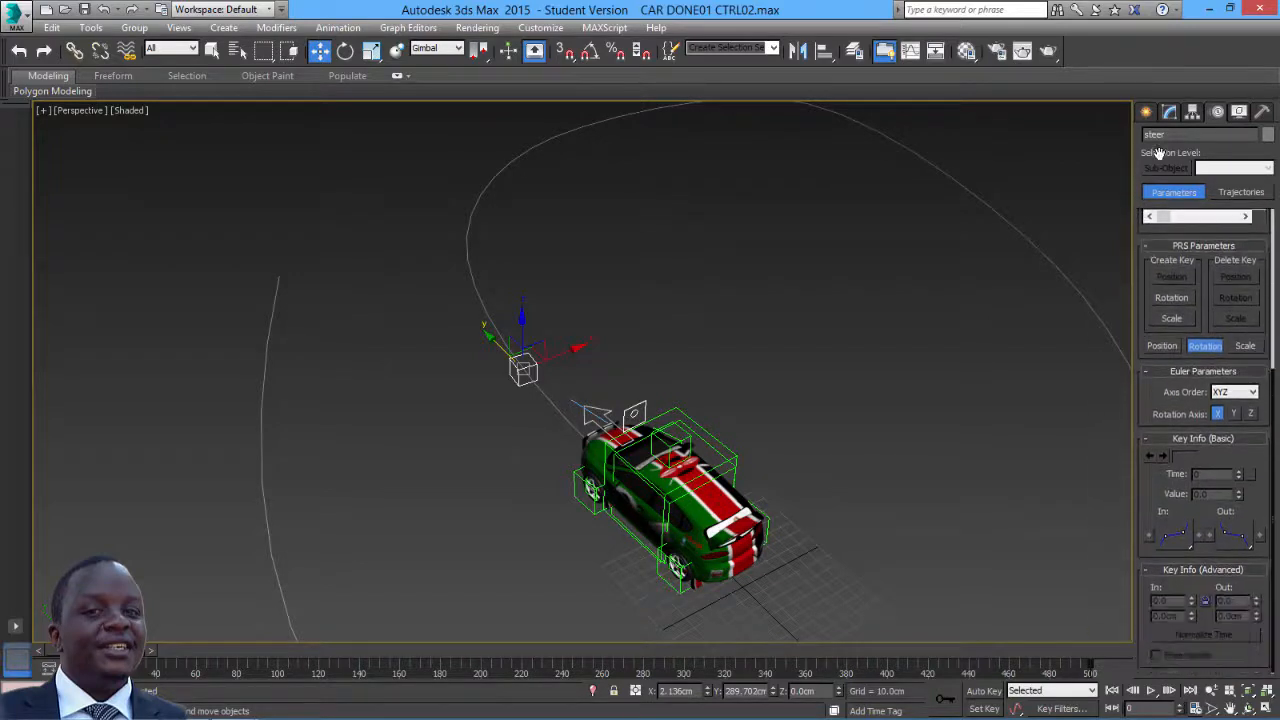
drag(1152, 390, 1152, 712)
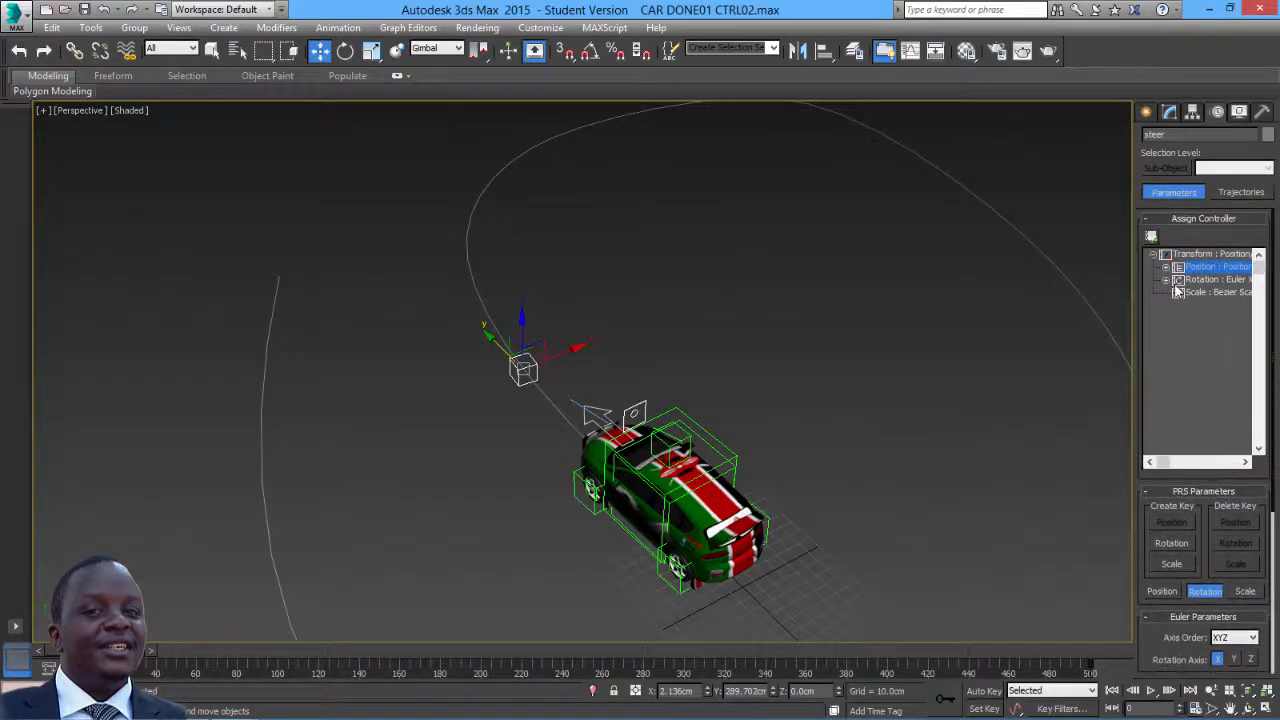
With Auto Key on at frame 0, set the steer dummy's % Along Path to 7.892 in its position path parameters
click(551, 389)
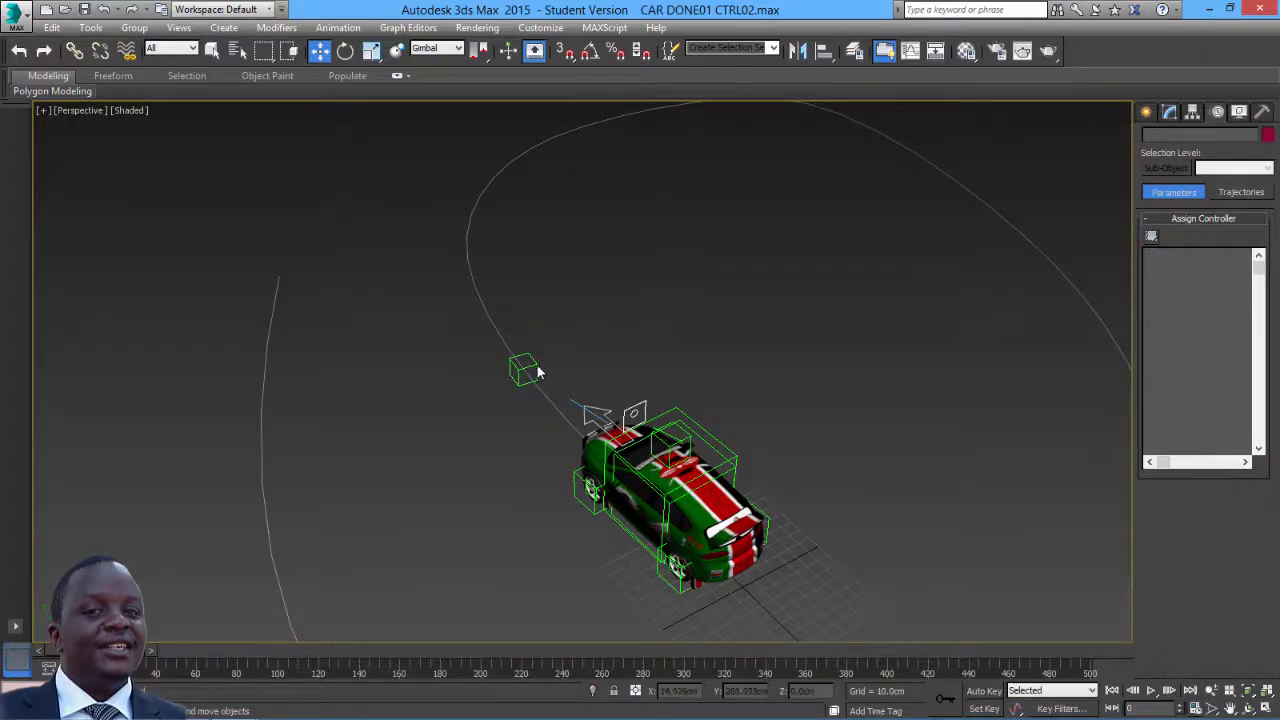
click(535, 371)
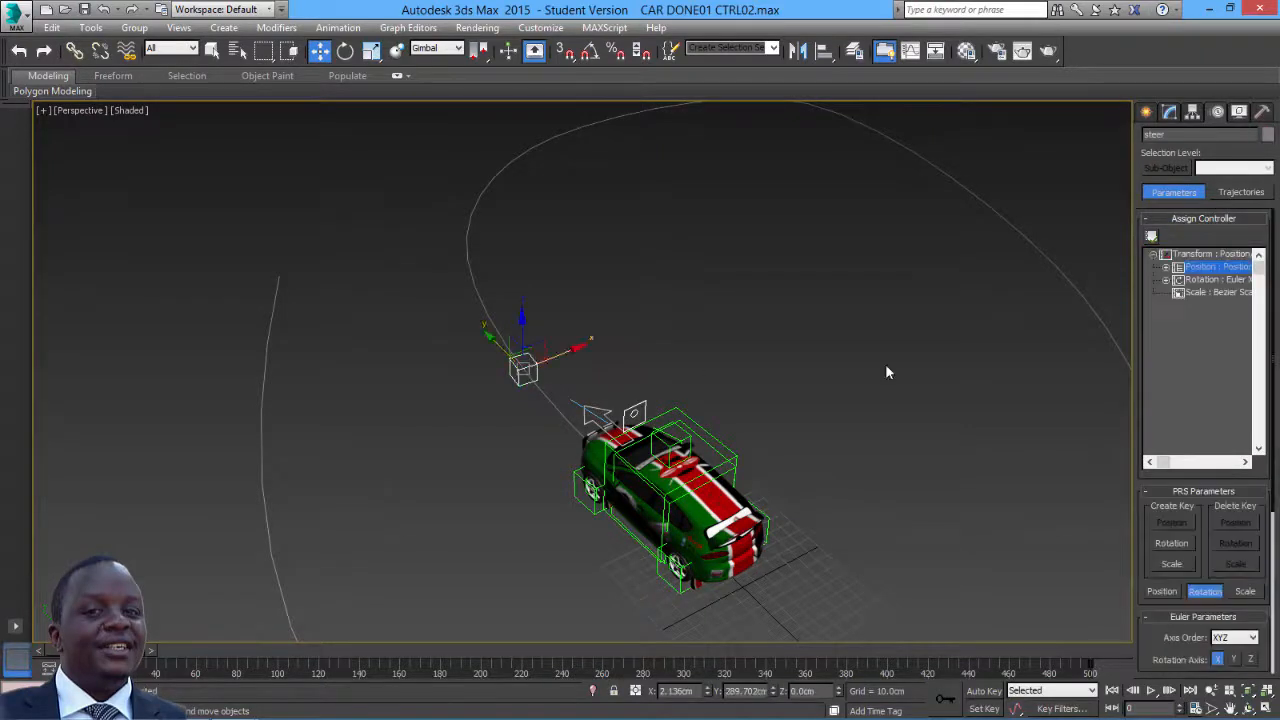
click(1161, 591)
drag(1158, 598, 1152, 220)
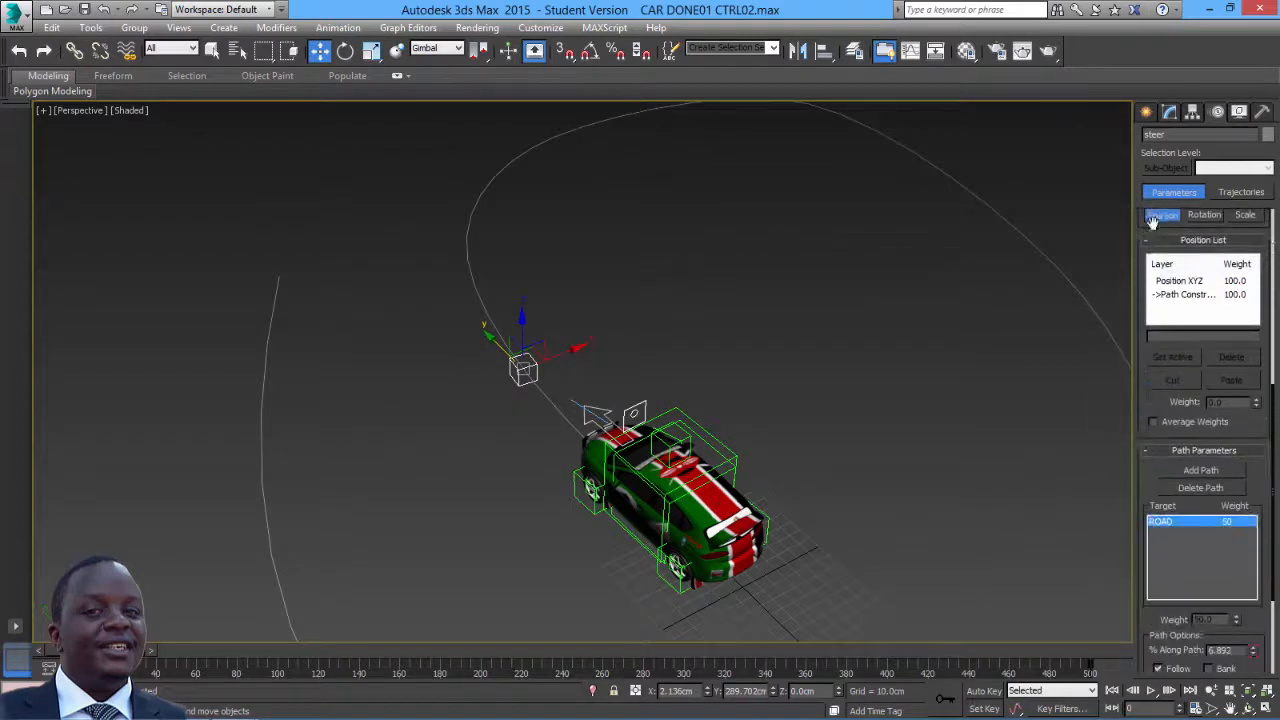
drag(1152, 488, 1150, 350)
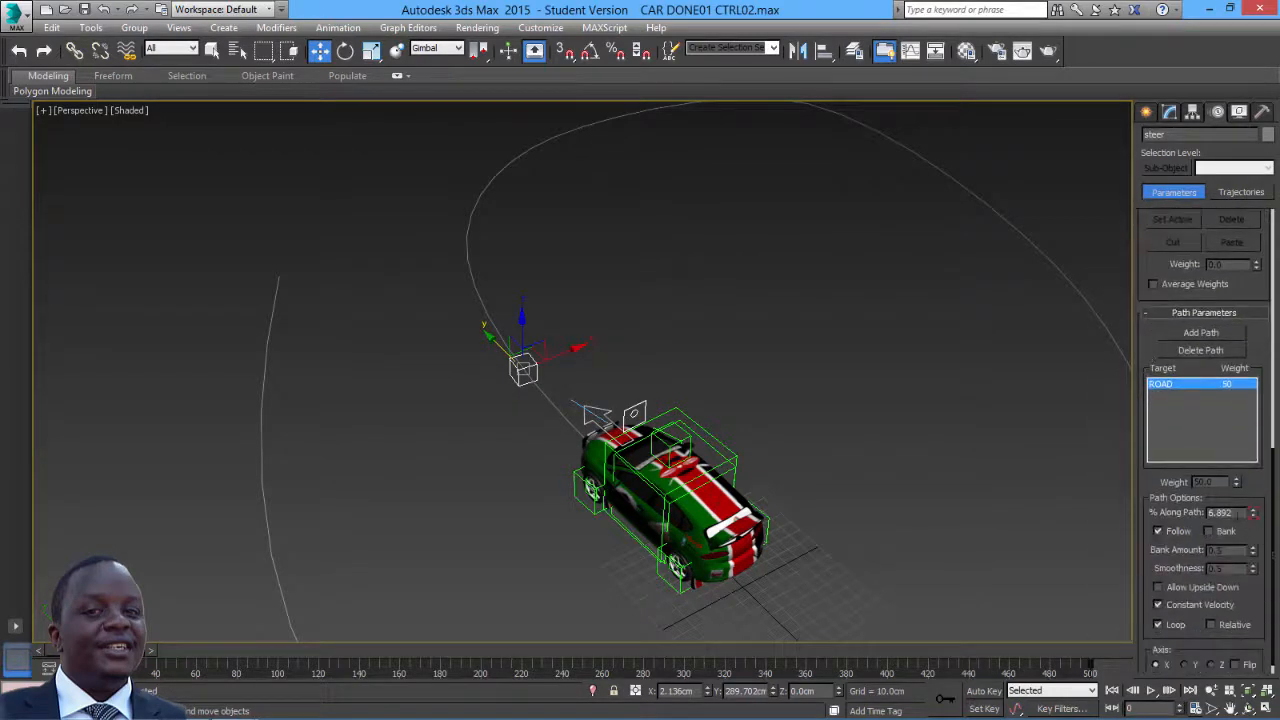
click(984, 690)
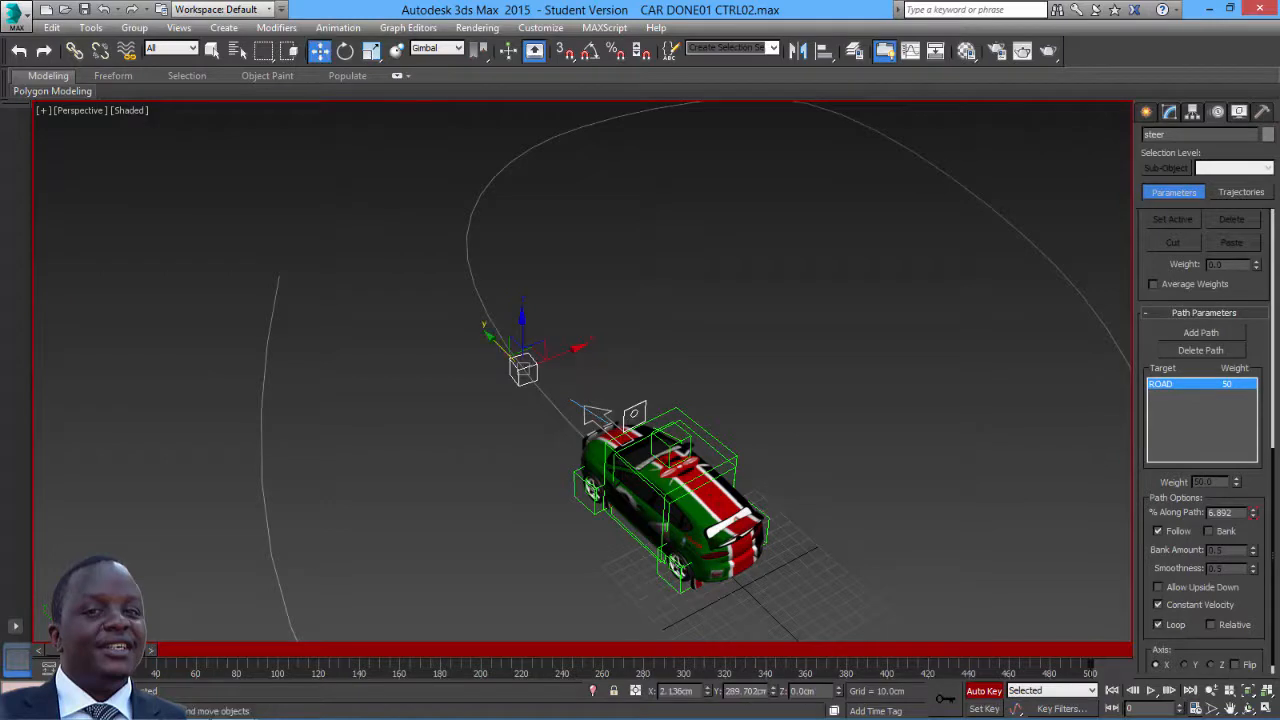
click(1251, 511)
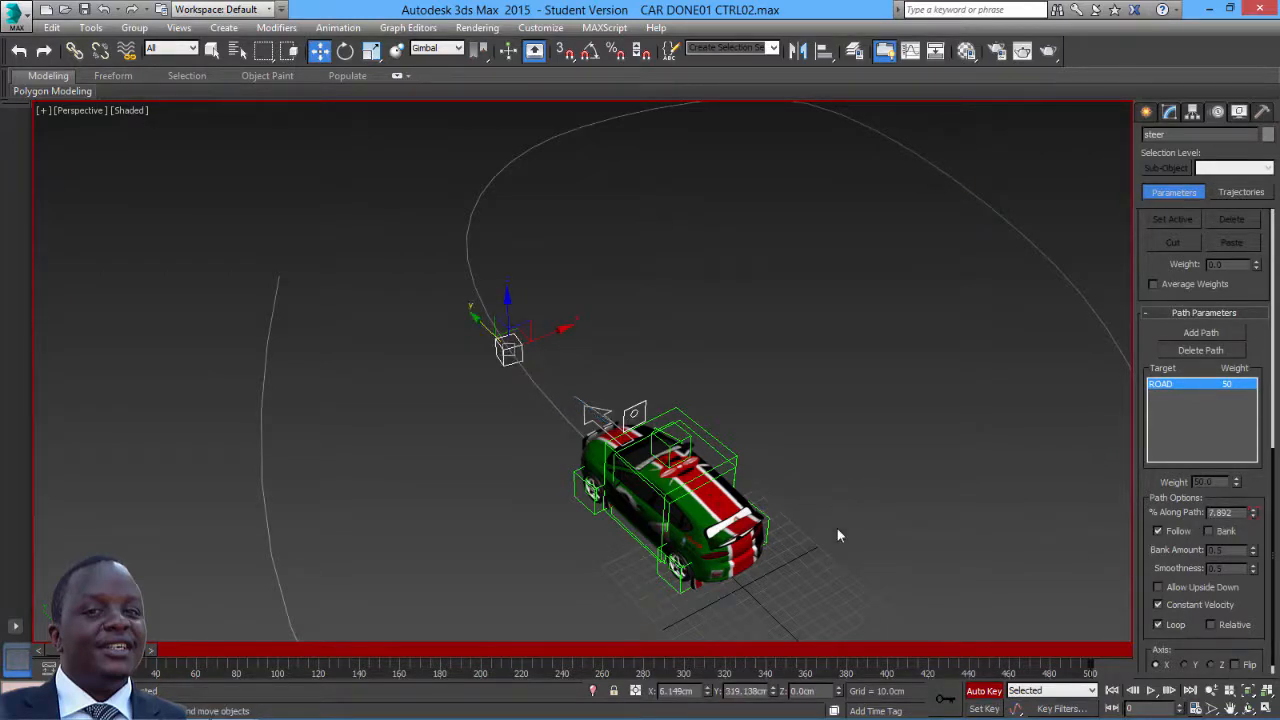
Scrub through frames 78, 133 and 156 to check how the front right wheel steers toward the dummy along the road
middle_drag(620, 381, 555, 460)
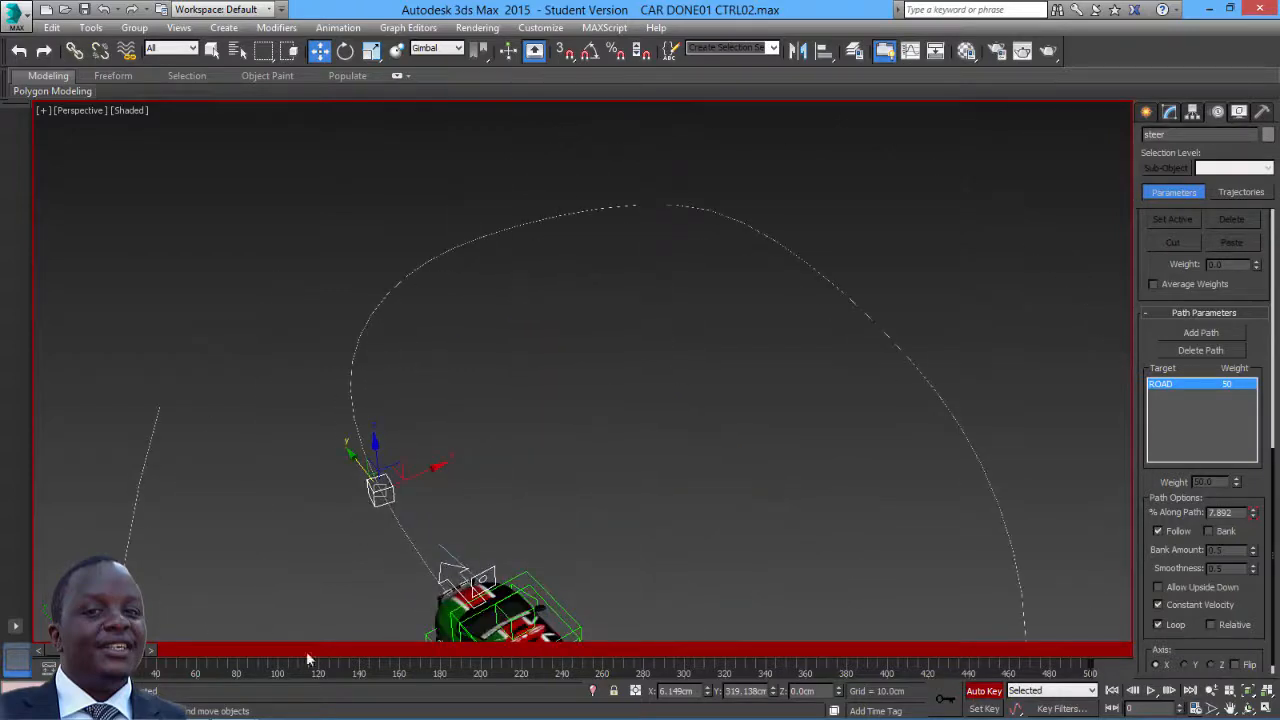
drag(110, 650, 258, 655)
key(w)
scroll(450, 460, up, 6)
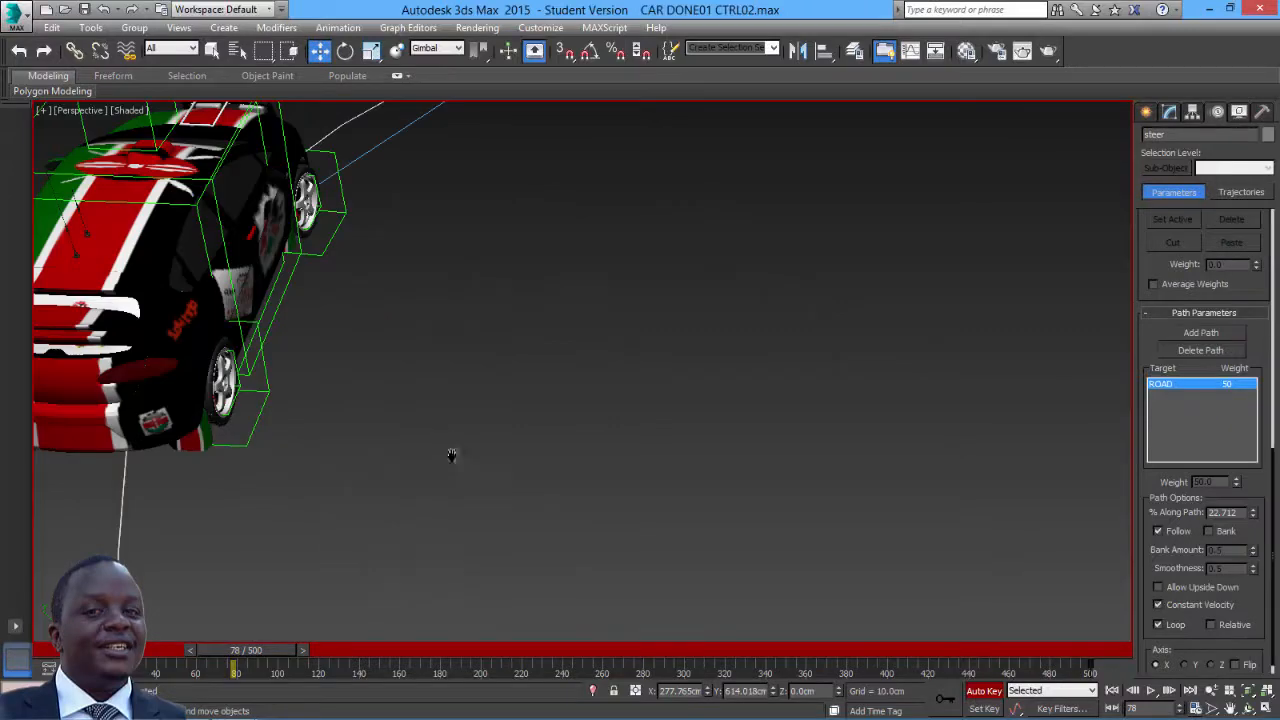
middle_drag(449, 451, 398, 587)
drag(274, 650, 357, 640)
key(w)
middle_drag(594, 503, 405, 448)
scroll(405, 448, down, 3)
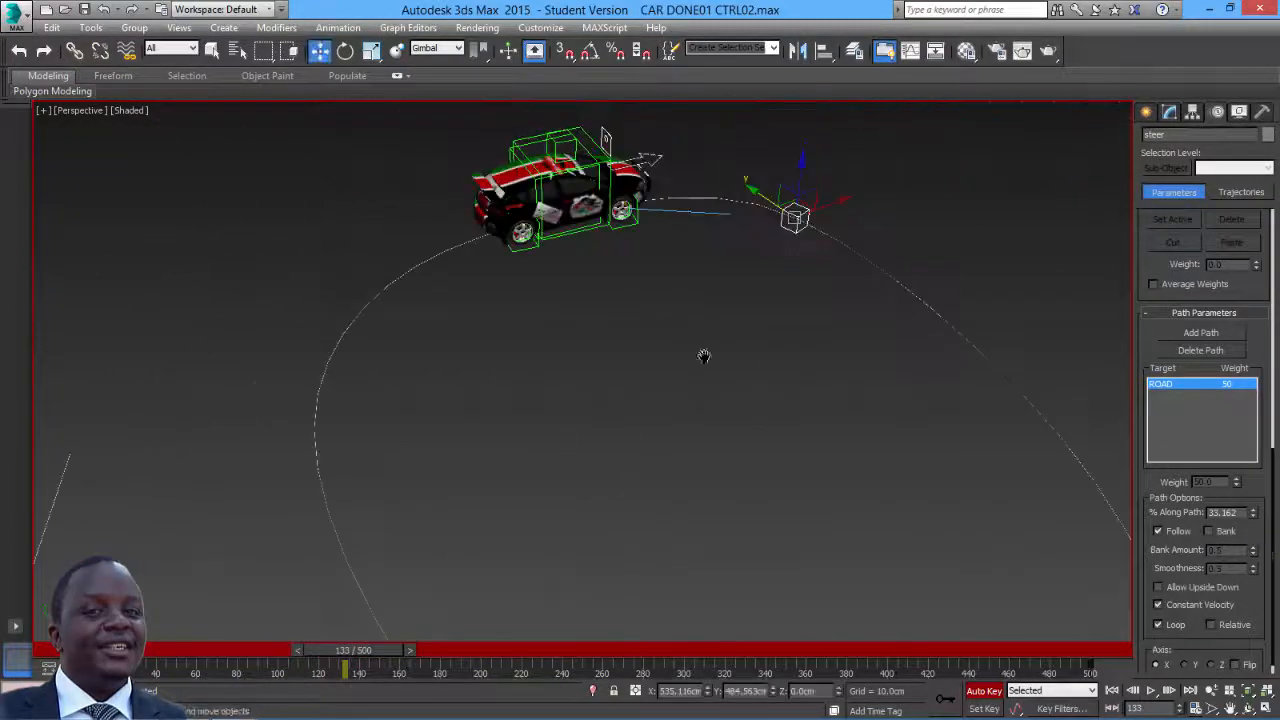
drag(353, 649, 400, 649)
middle_drag(706, 368, 591, 497)
scroll(660, 354, up, 3)
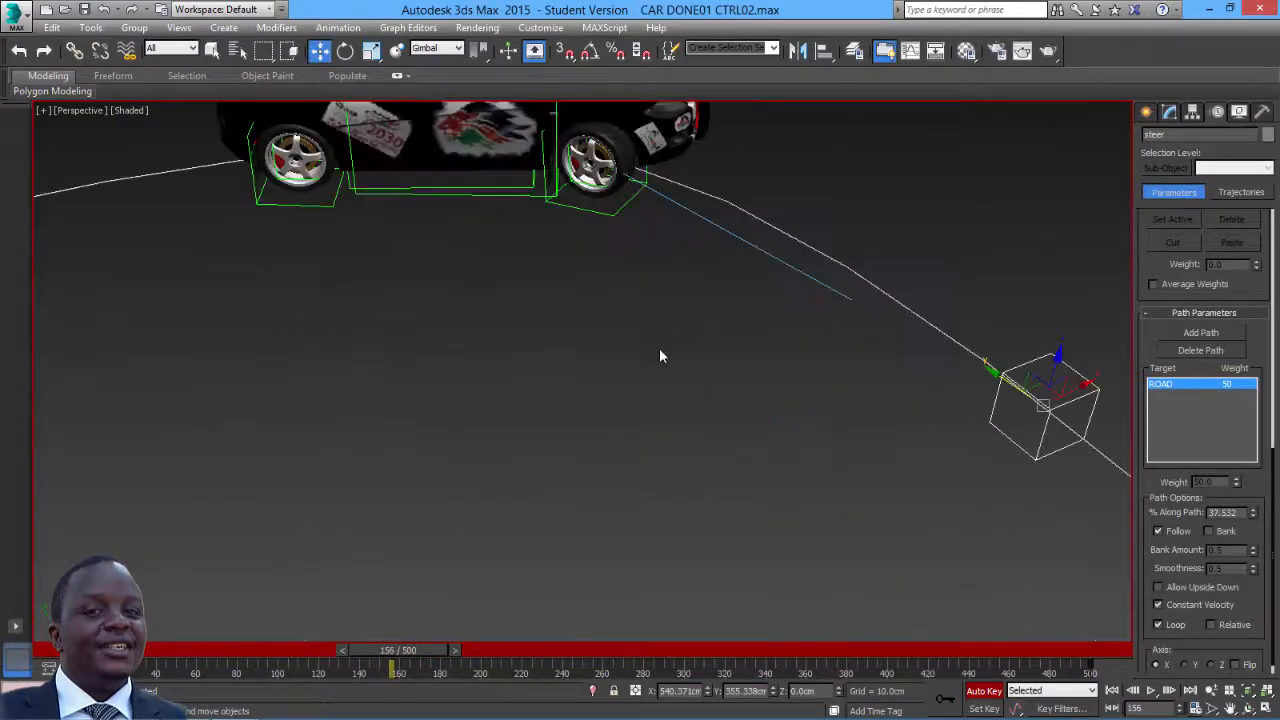
scroll(591, 508, up, 3)
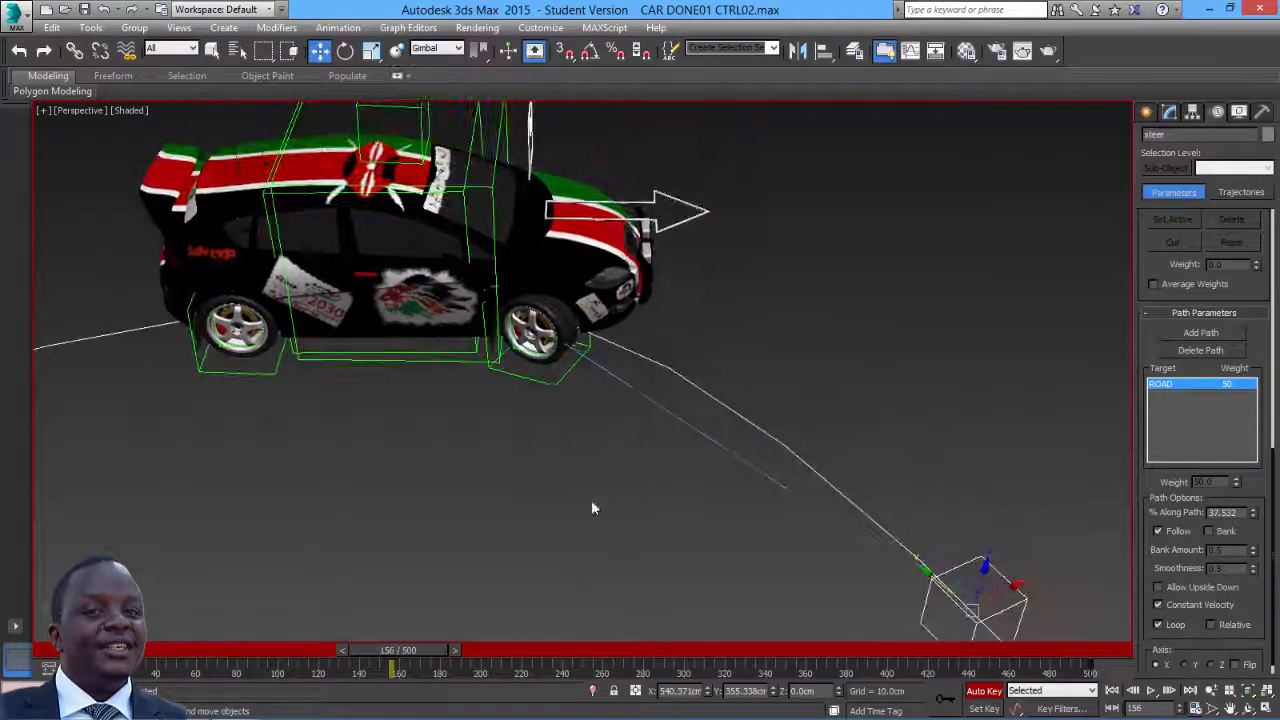
Scrub back to frame 118, view the car from its front left side, and turn Auto Key off
click(1248, 707)
drag(631, 454, 512, 395)
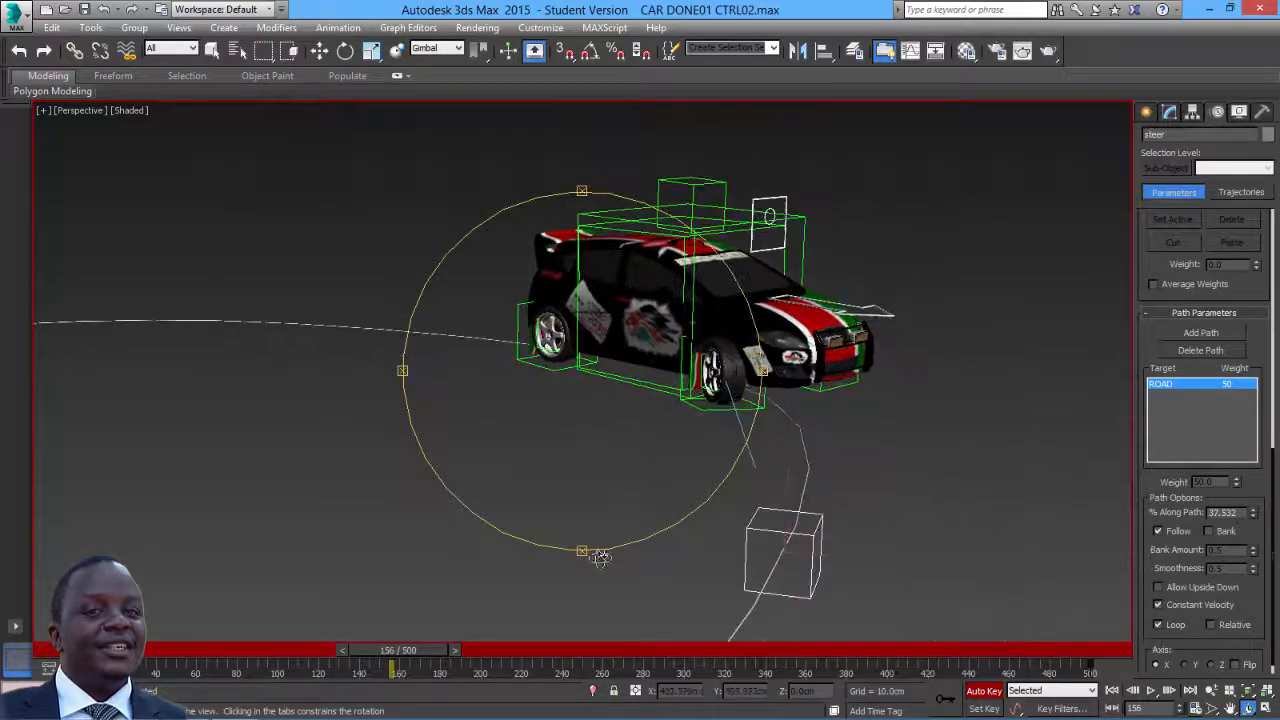
drag(412, 650, 337, 653)
alt+middle_drag(557, 409, 540, 509)
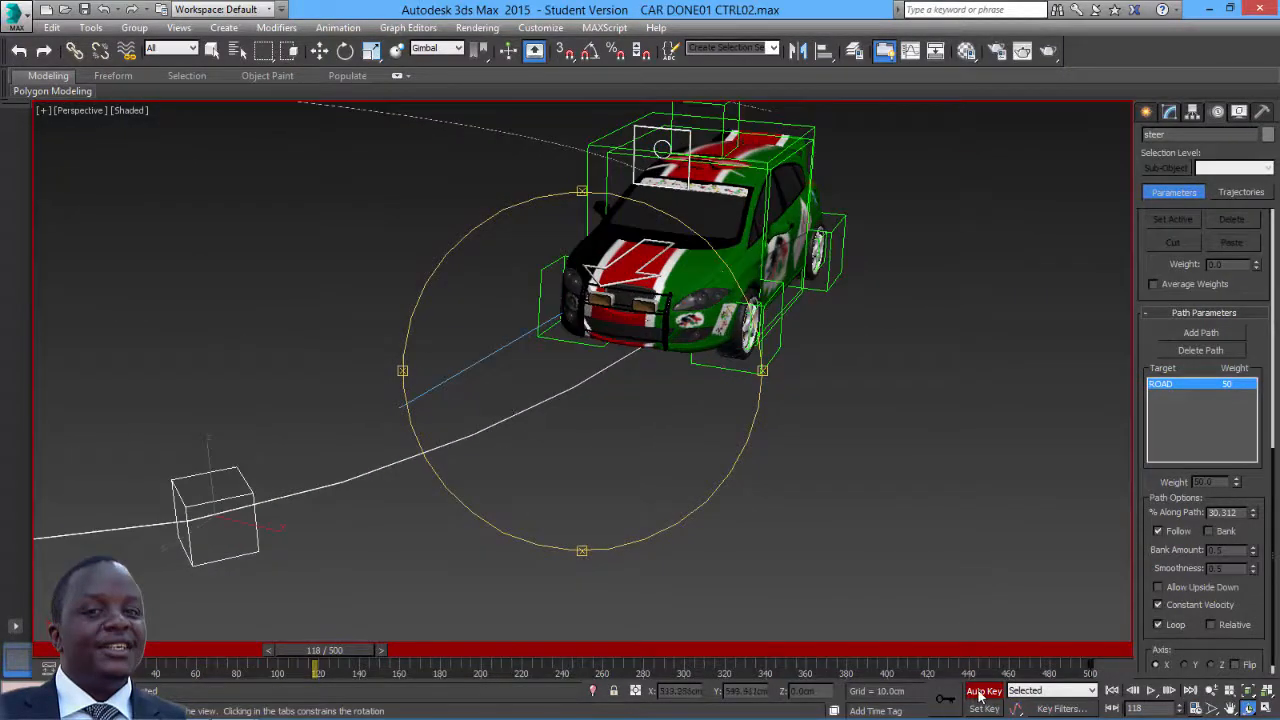
click(983, 691)
Give the front left brake disc a LookAt constraint targeting the steer dummy, with Keep Initial Offset enabled
click(320, 51)
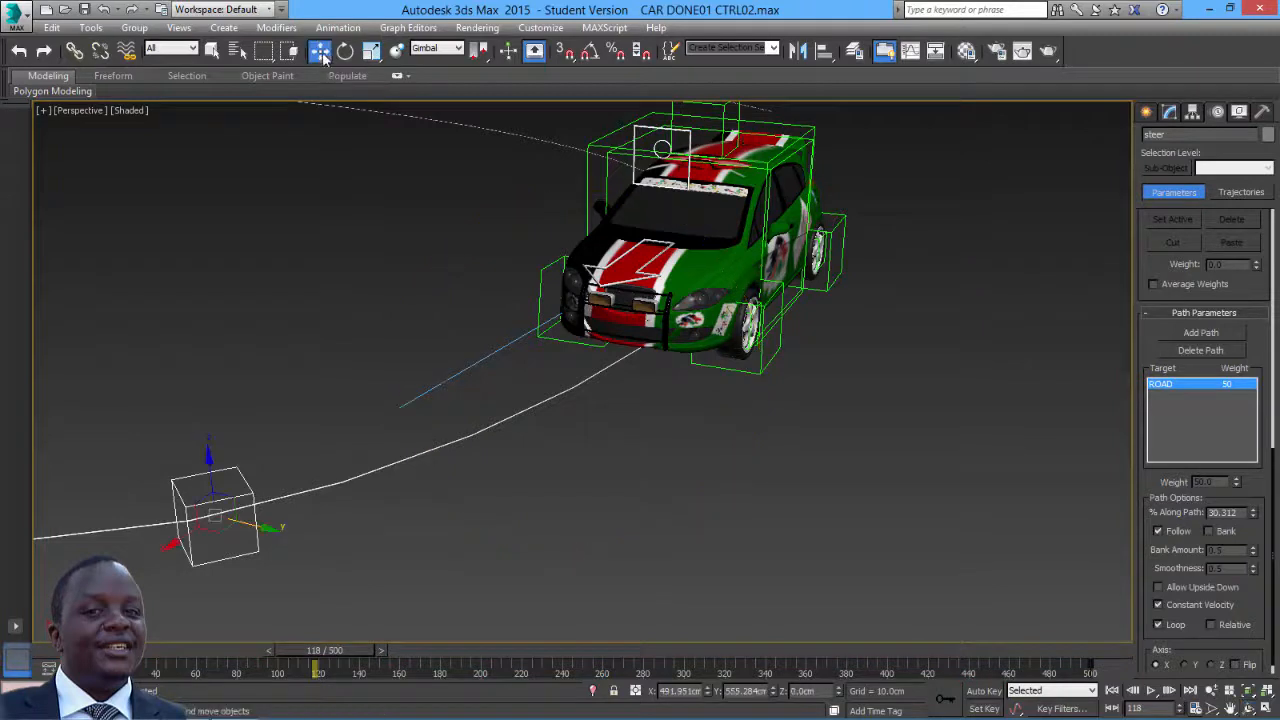
click(748, 326)
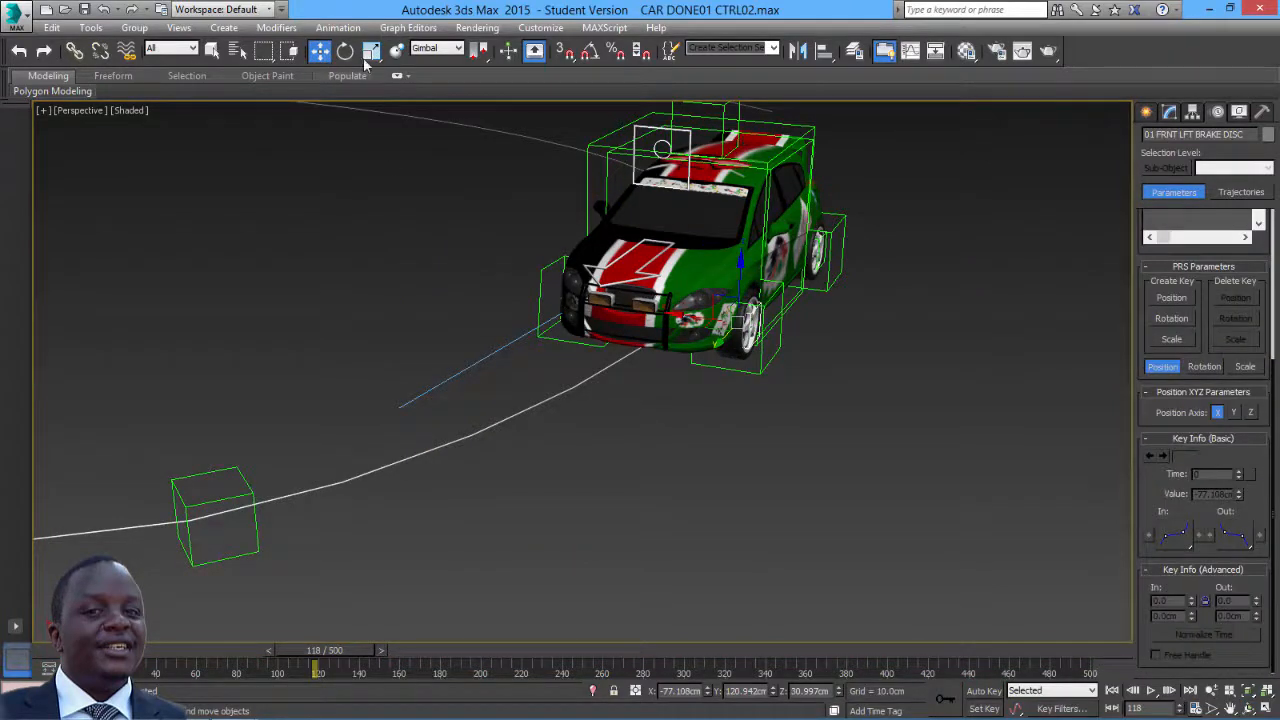
click(340, 27)
mouse_move(377, 135)
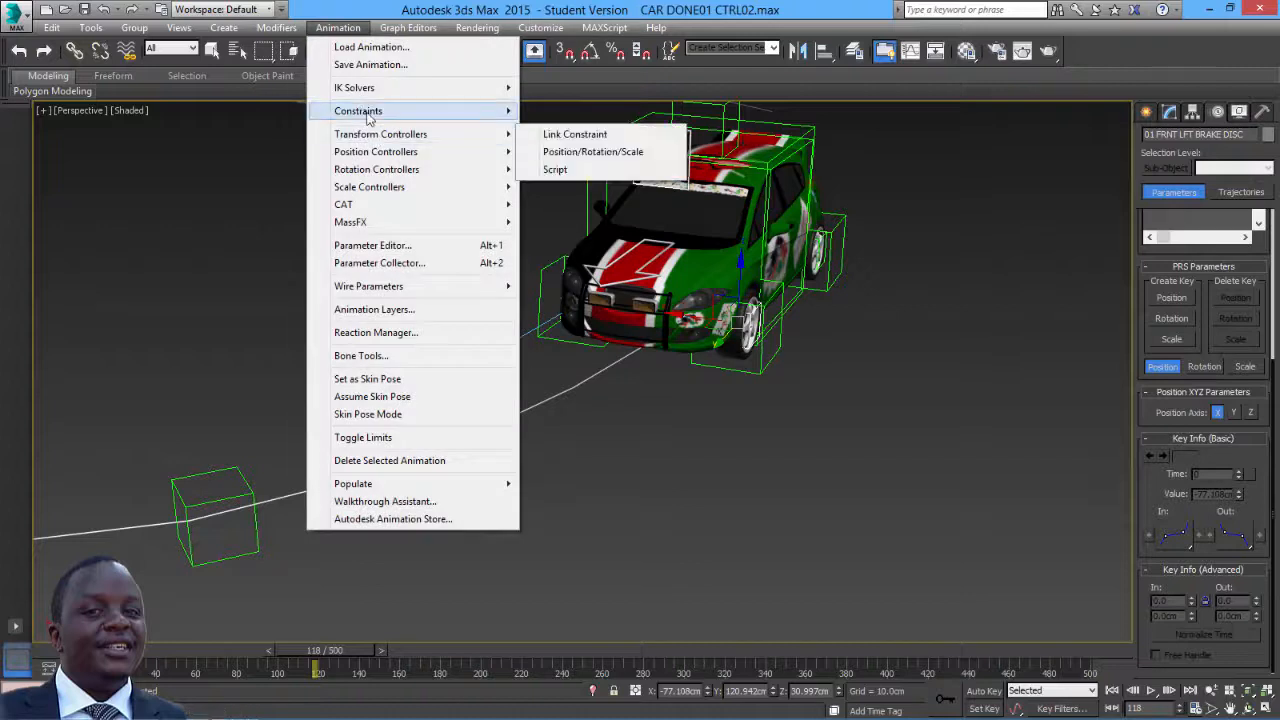
mouse_move(370, 111)
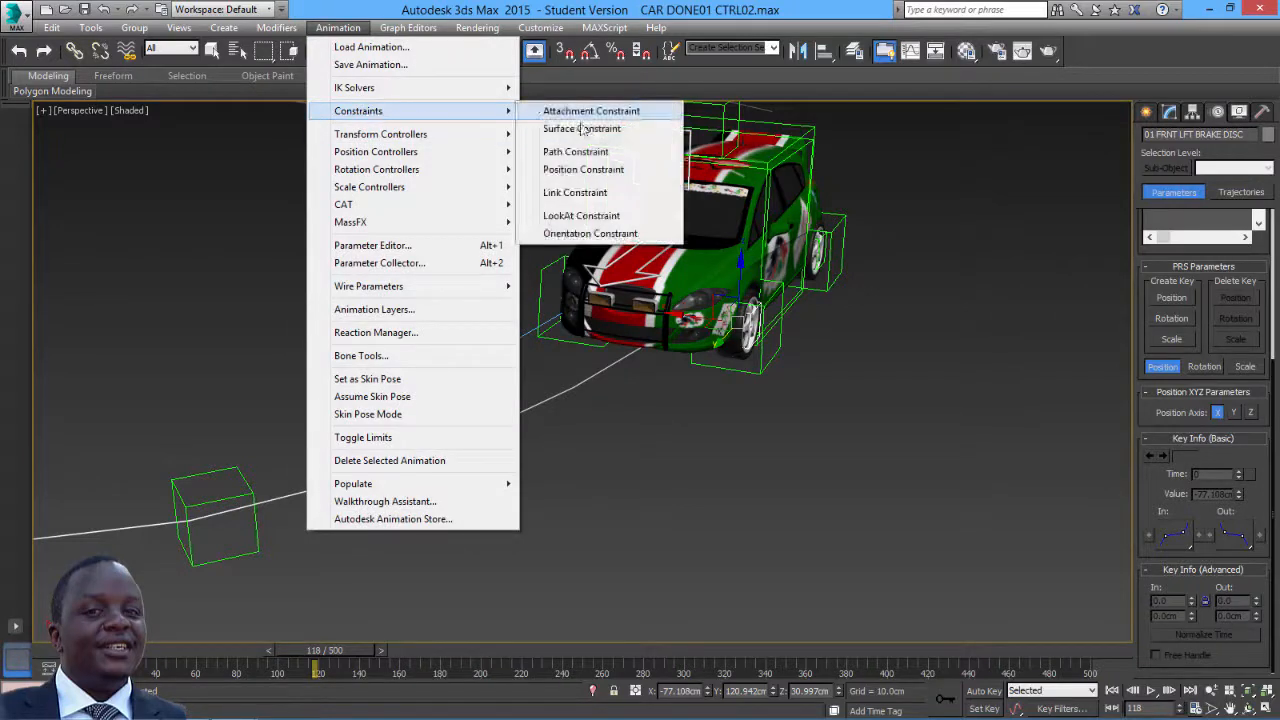
click(575, 192)
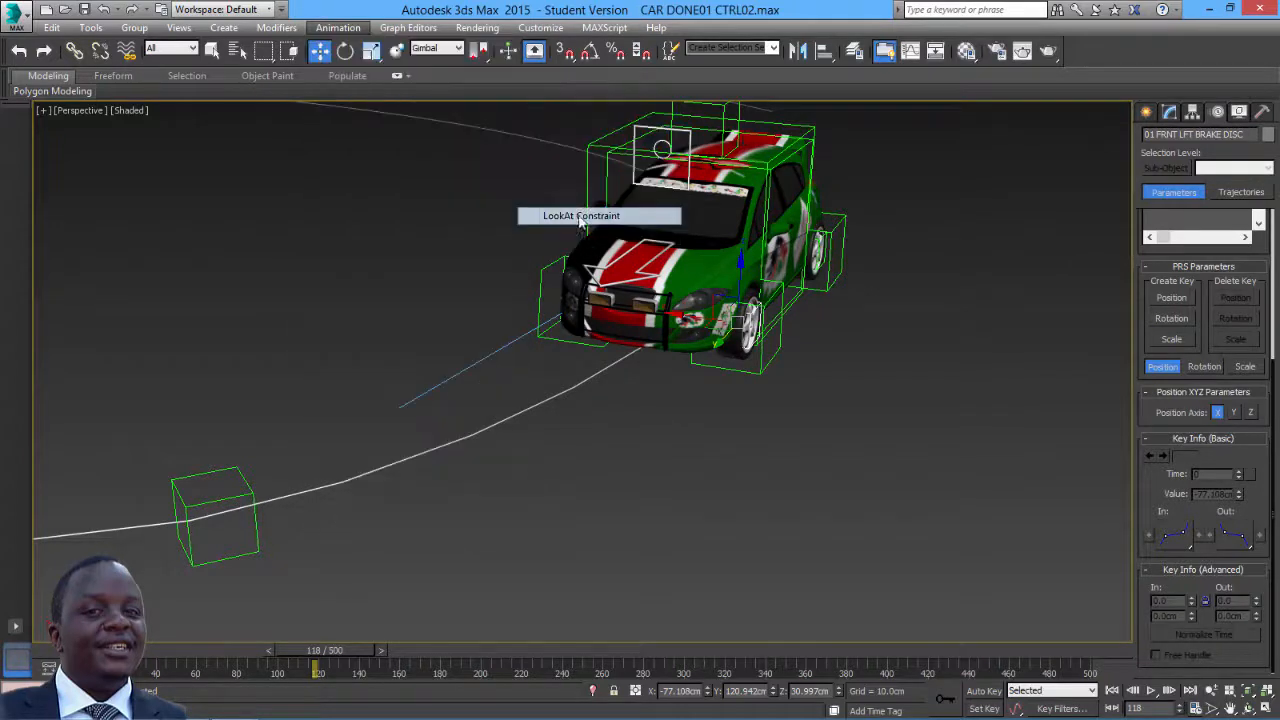
click(241, 477)
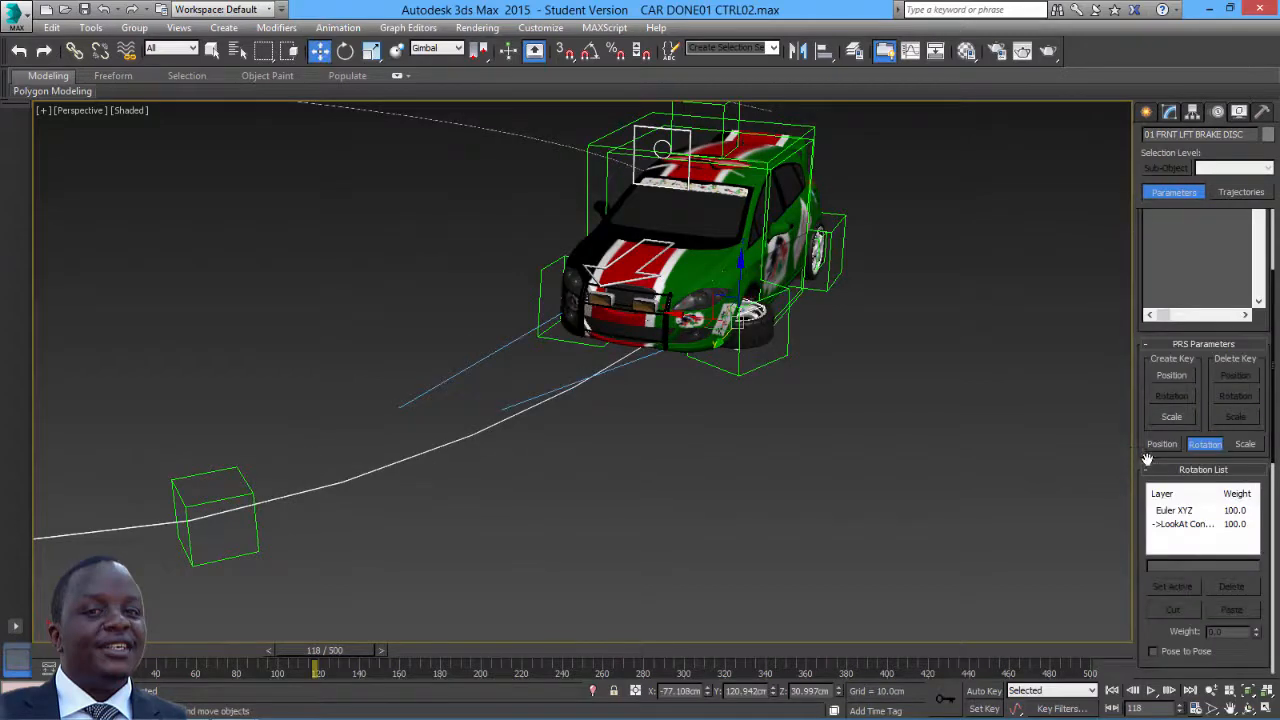
scroll(1147, 459, down, 5)
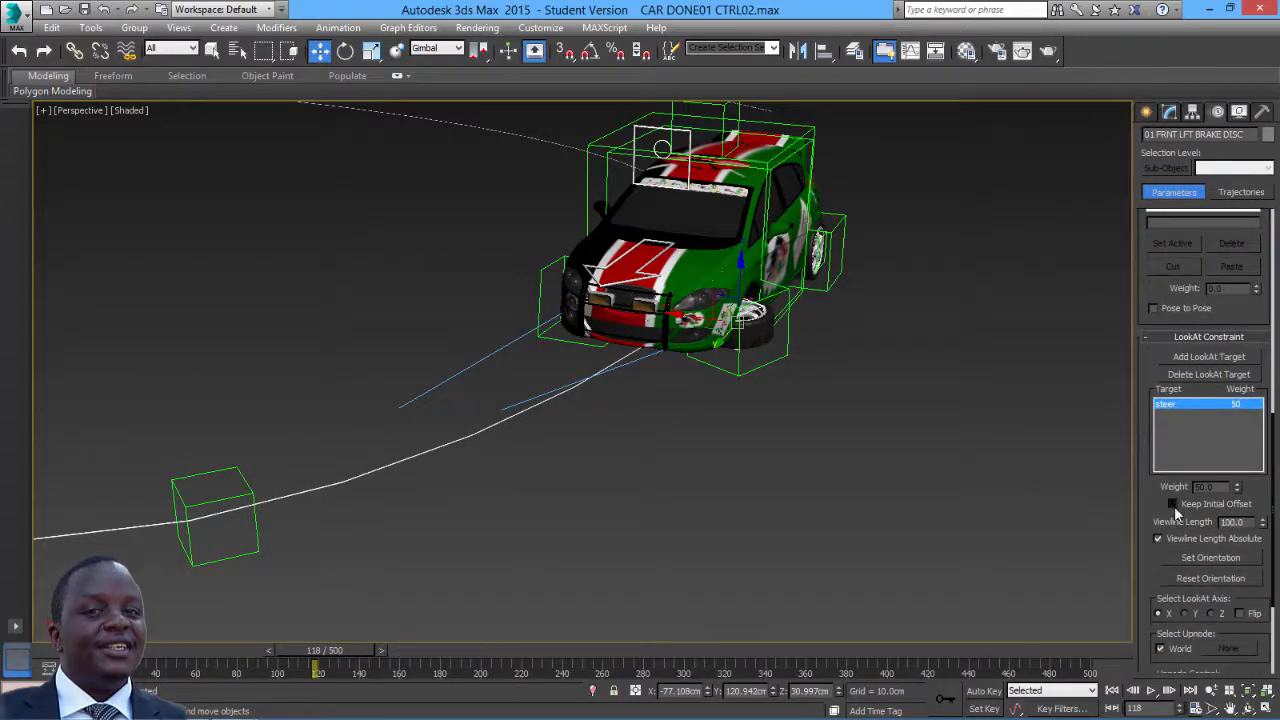
click(1173, 504)
Check how the front left wheel points toward the steer dummy at frames 59, 0 and 1, from the side and the front
drag(328, 665, 200, 605)
scroll(709, 380, down, 8)
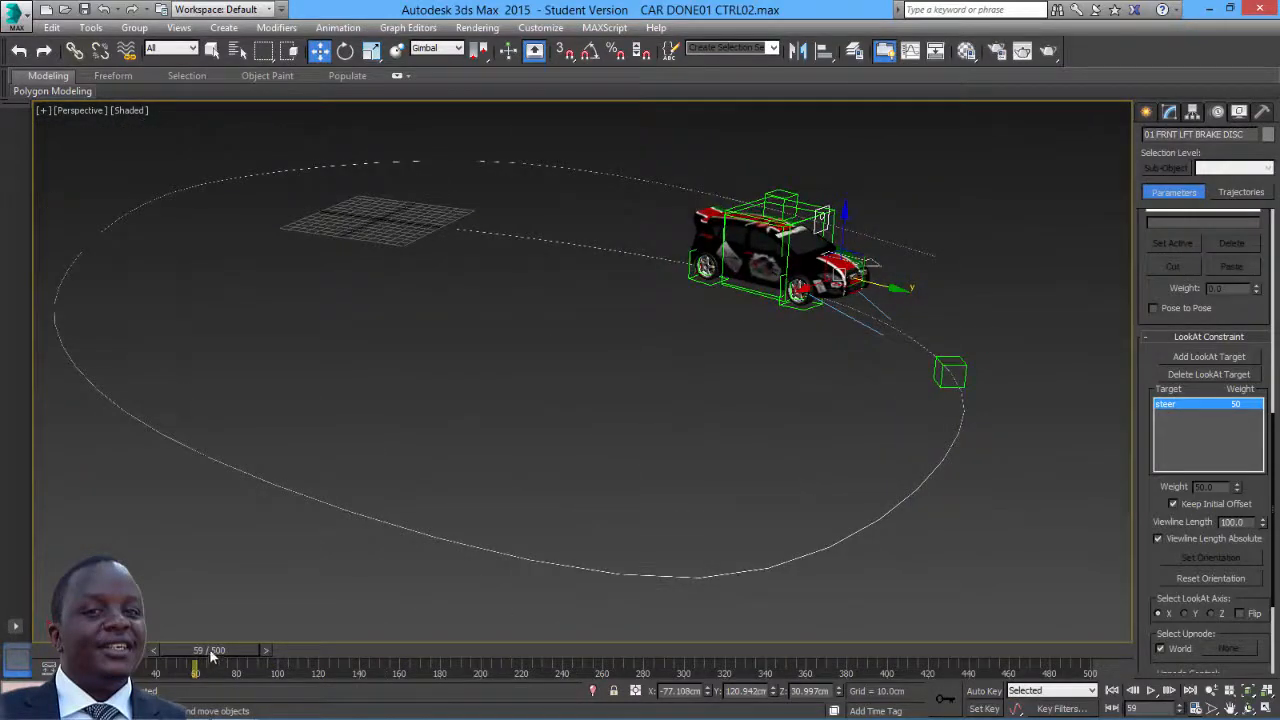
key(Home)
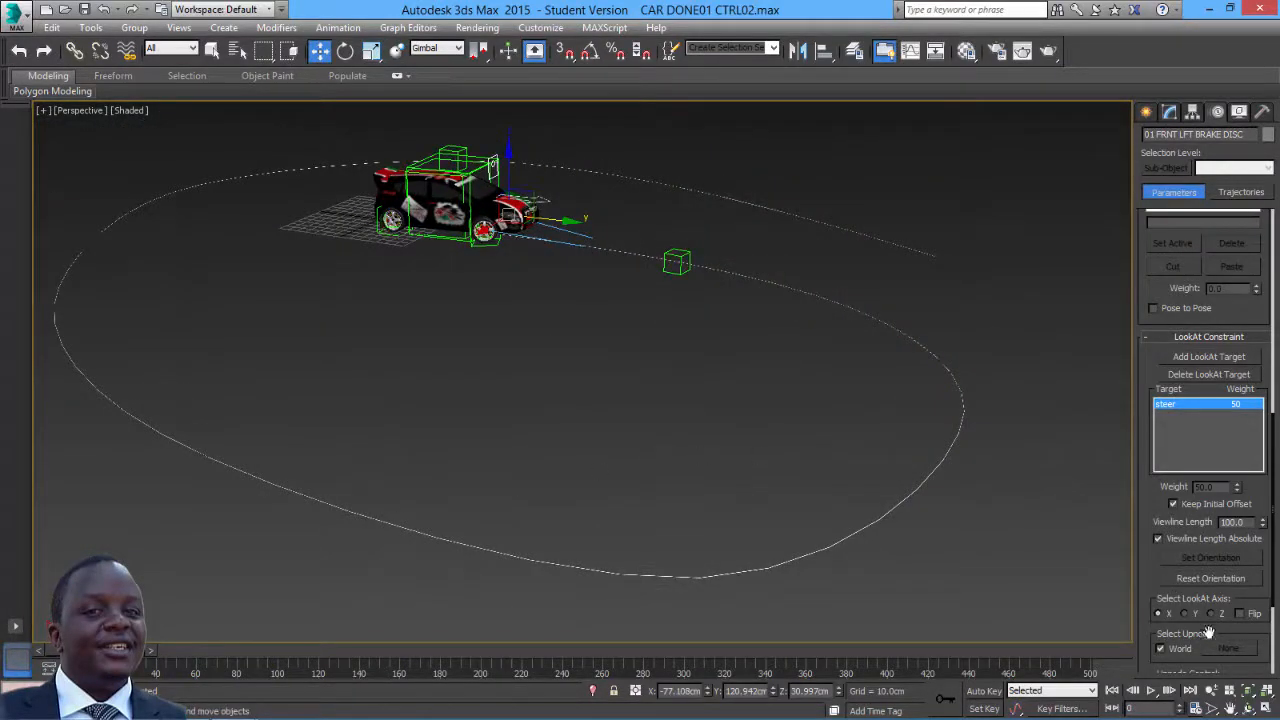
click(1248, 707)
drag(771, 469, 849, 534)
scroll(649, 375, up, 6)
drag(649, 375, 560, 440)
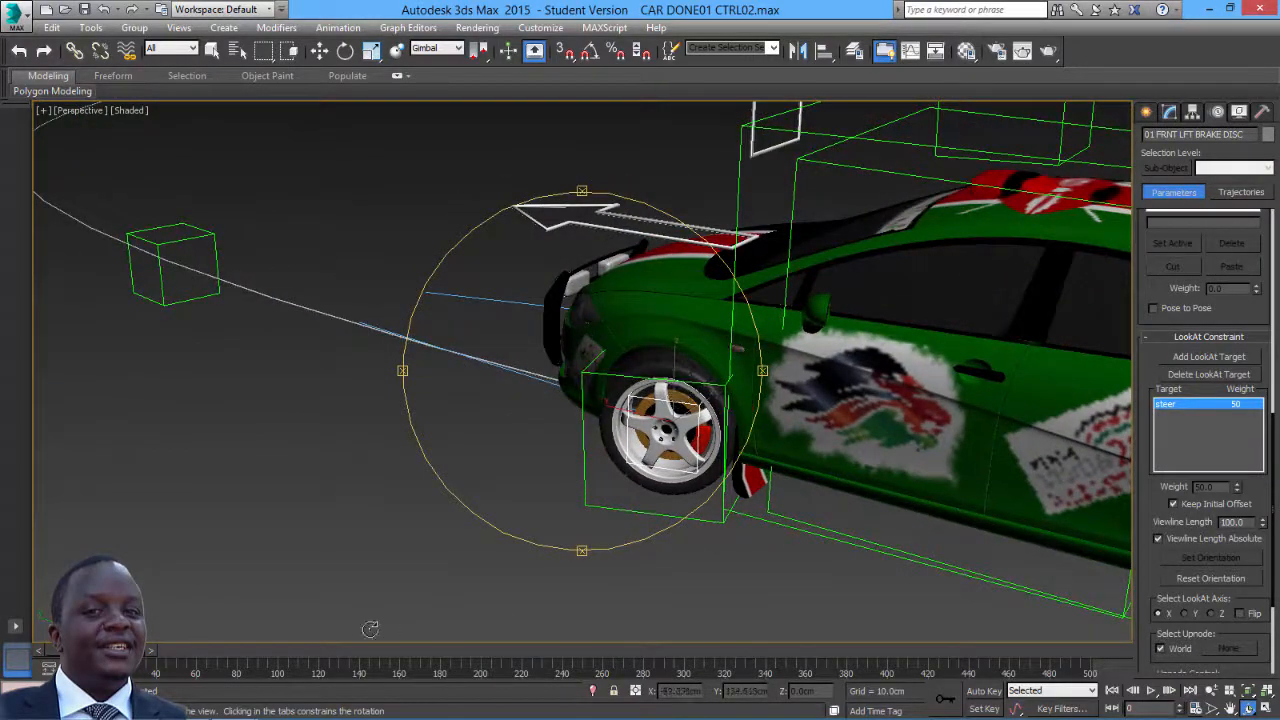
mouse_move(144, 662)
mouse_down()
mouse_move(206, 662)
mouse_move(145, 662)
mouse_up()
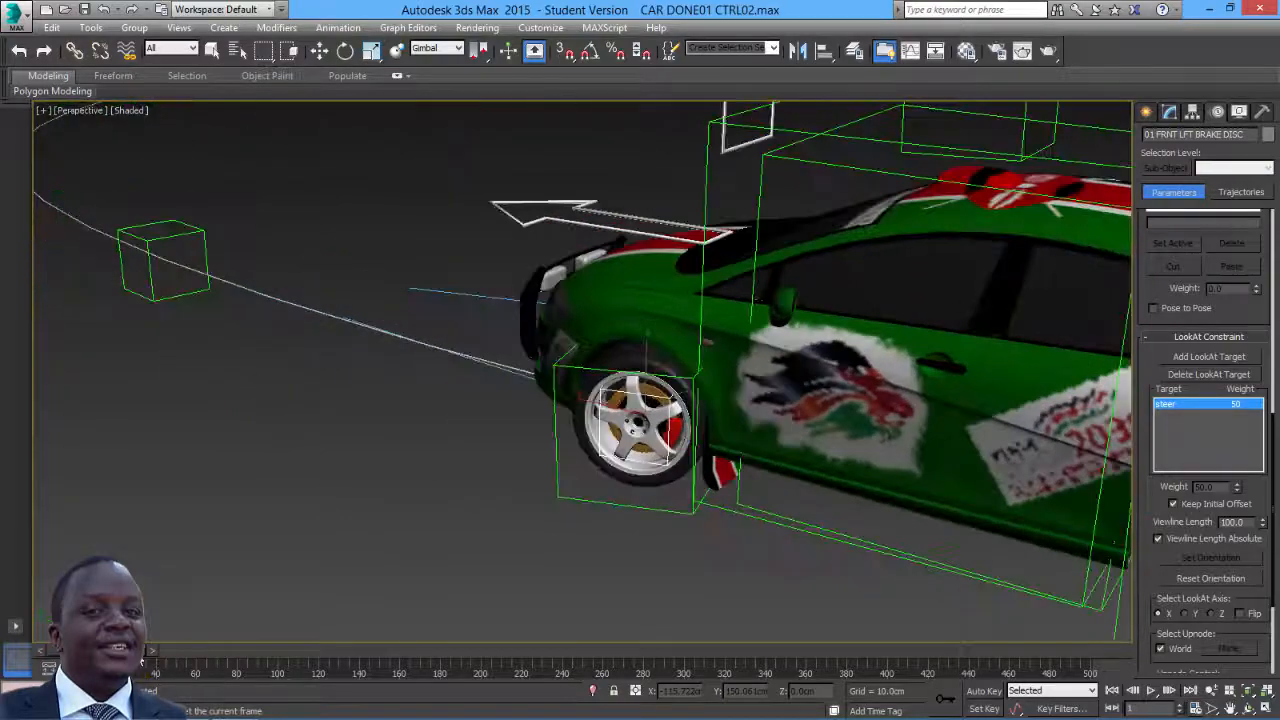
key(ctrl+r)
drag(563, 468, 680, 337)
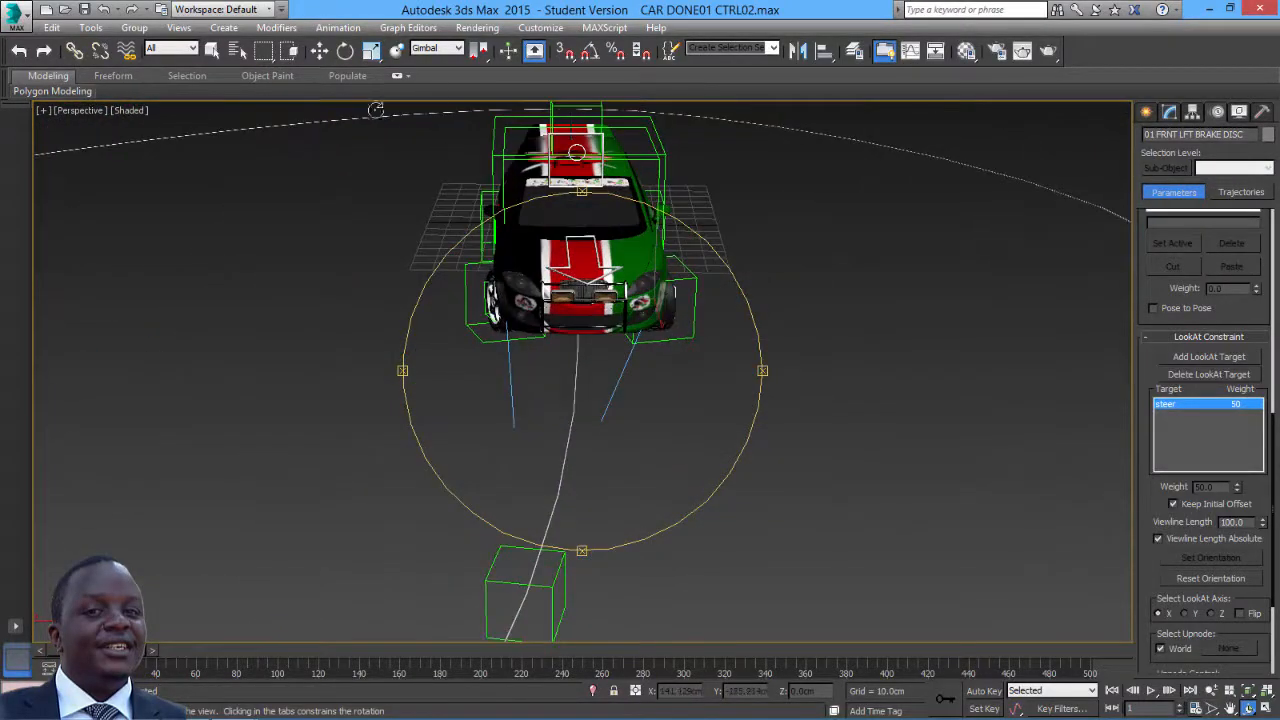
click(320, 50)
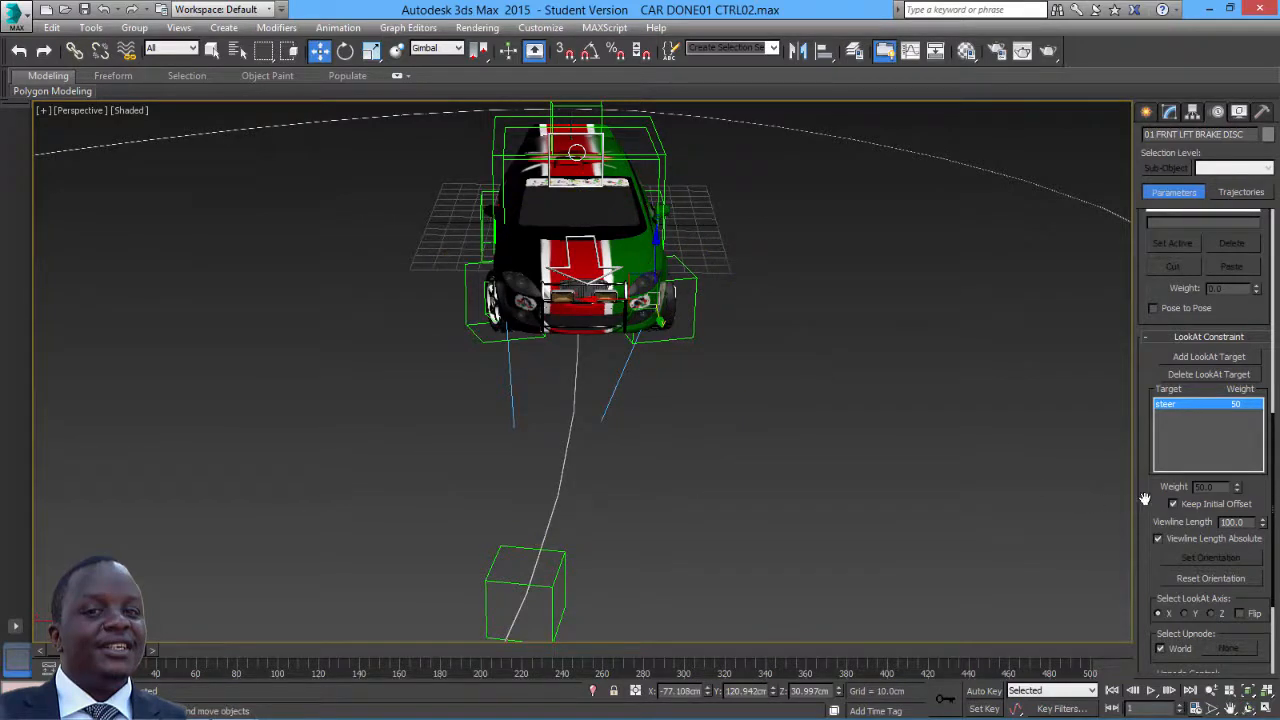
Try Z and Y as the LookAt axis of the front left brake disc's constraint, and return it to X
drag(1145, 498, 1156, 400)
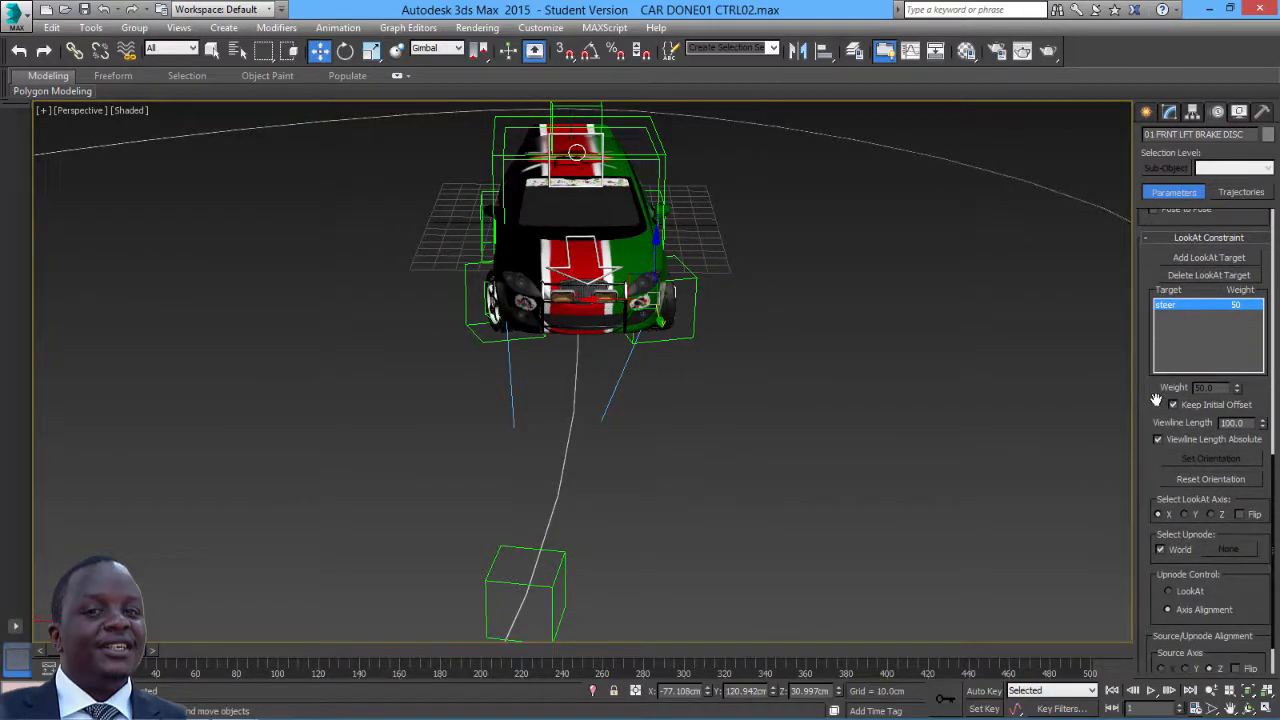
click(1213, 514)
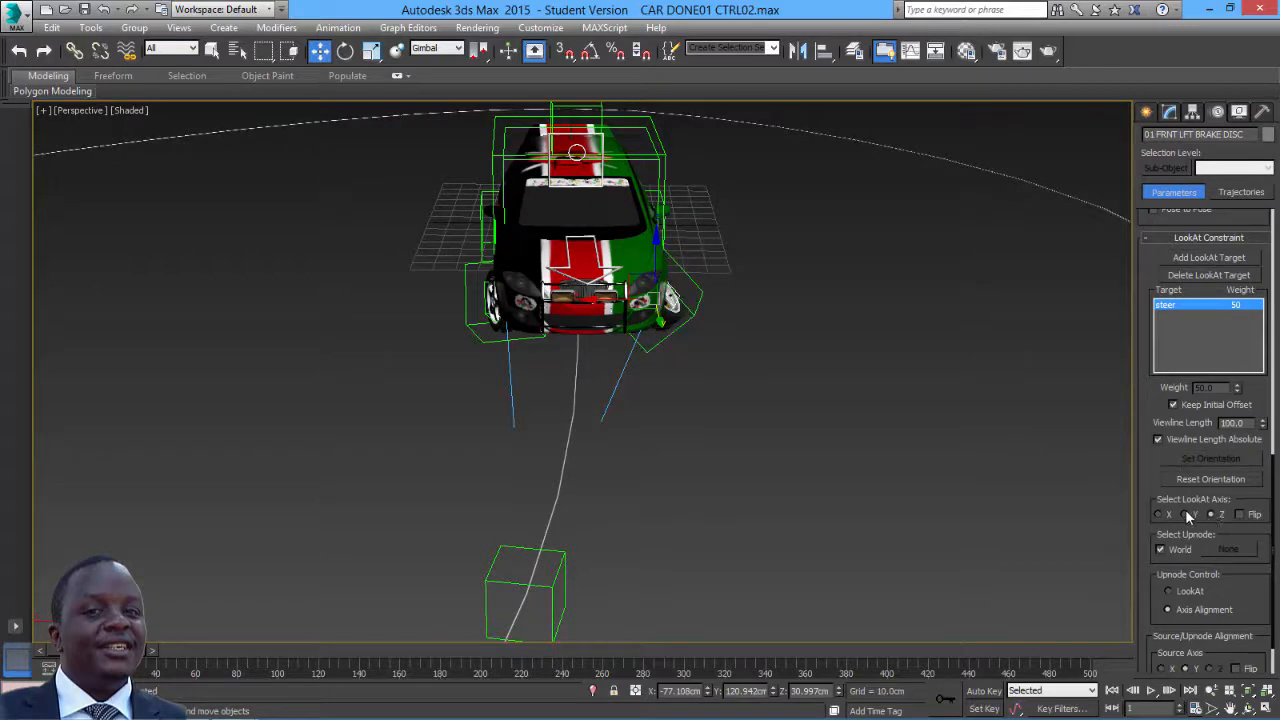
click(1186, 514)
click(1160, 514)
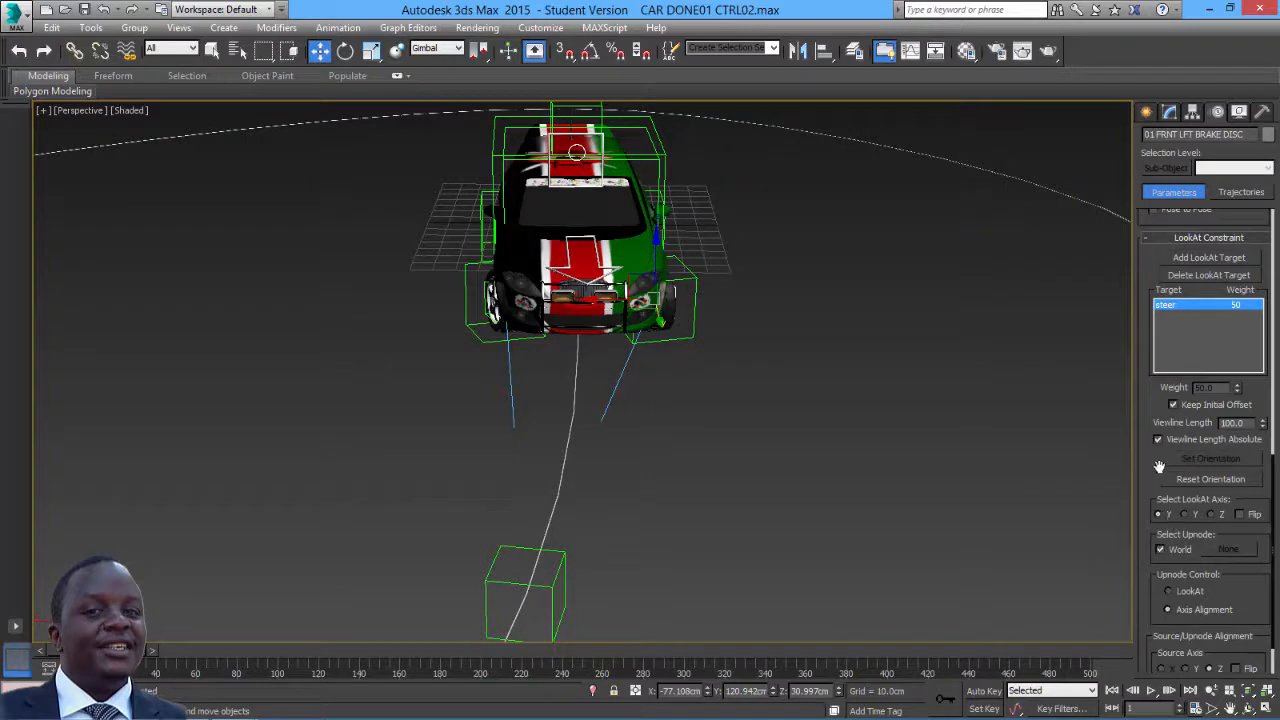
Try the LookAt upnode control on the brake disc's constraint, and return it to Axis Alignment
drag(1160, 467, 1161, 402)
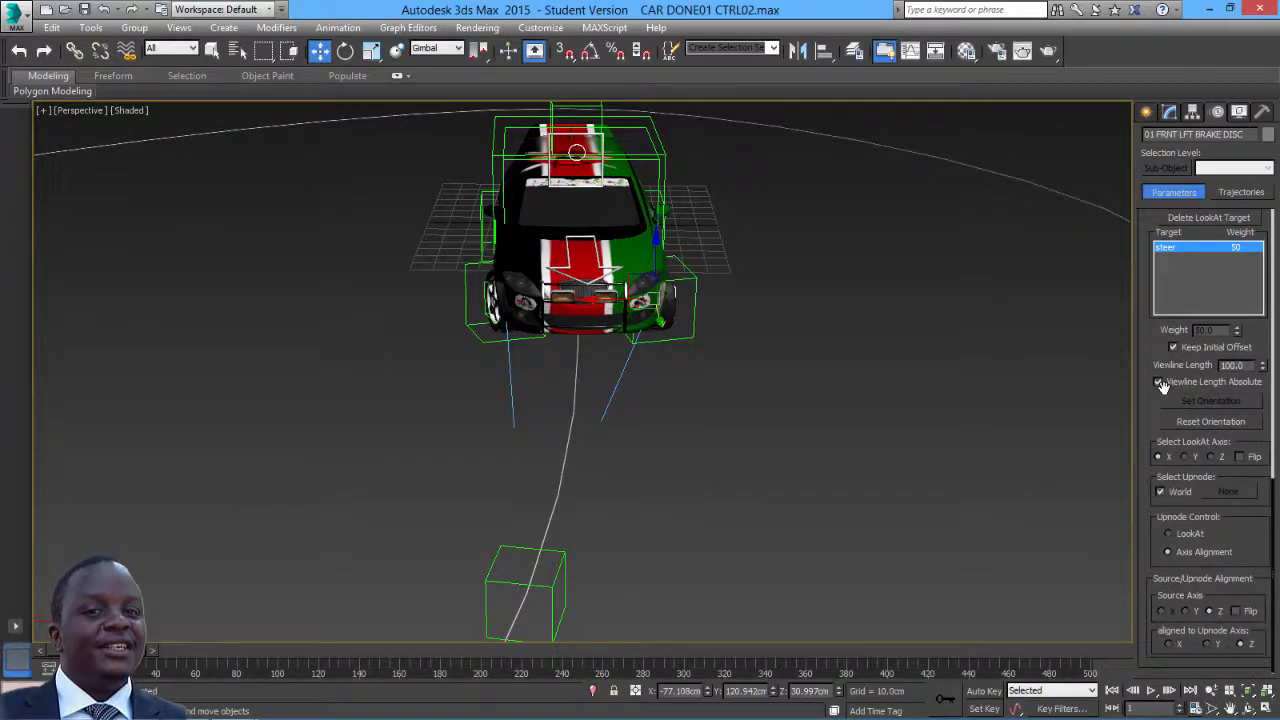
click(1167, 532)
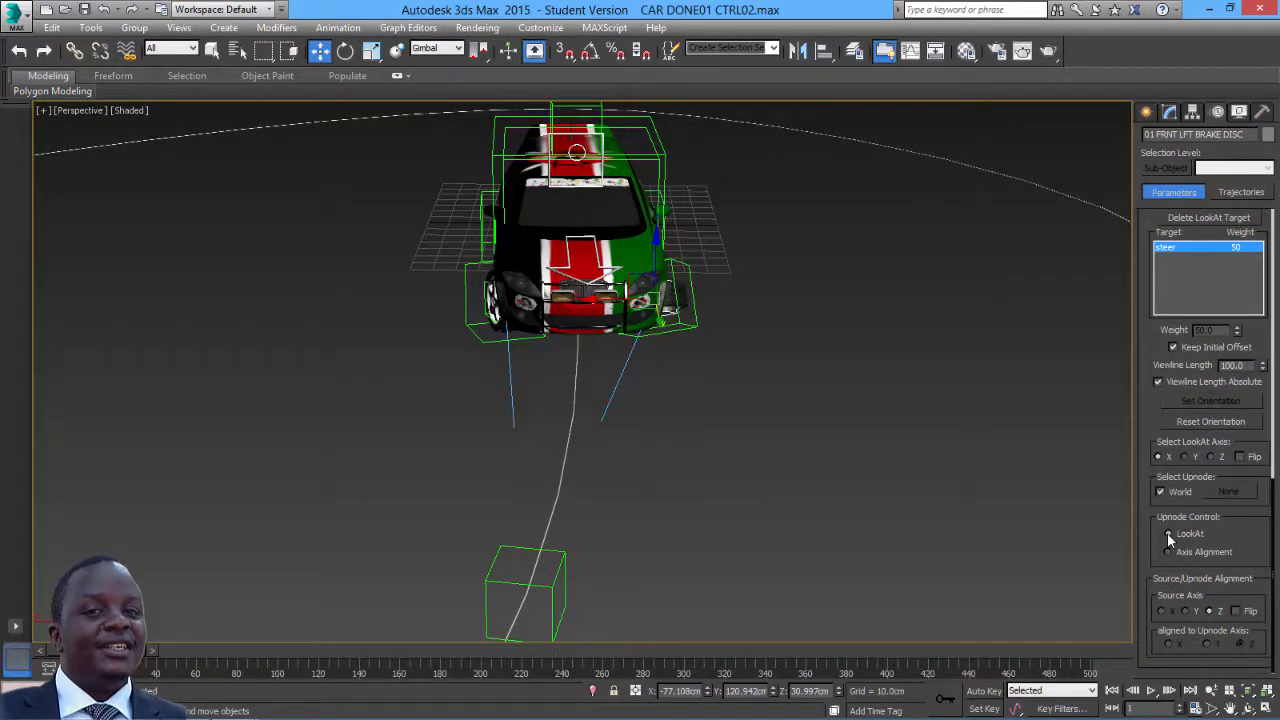
click(1168, 552)
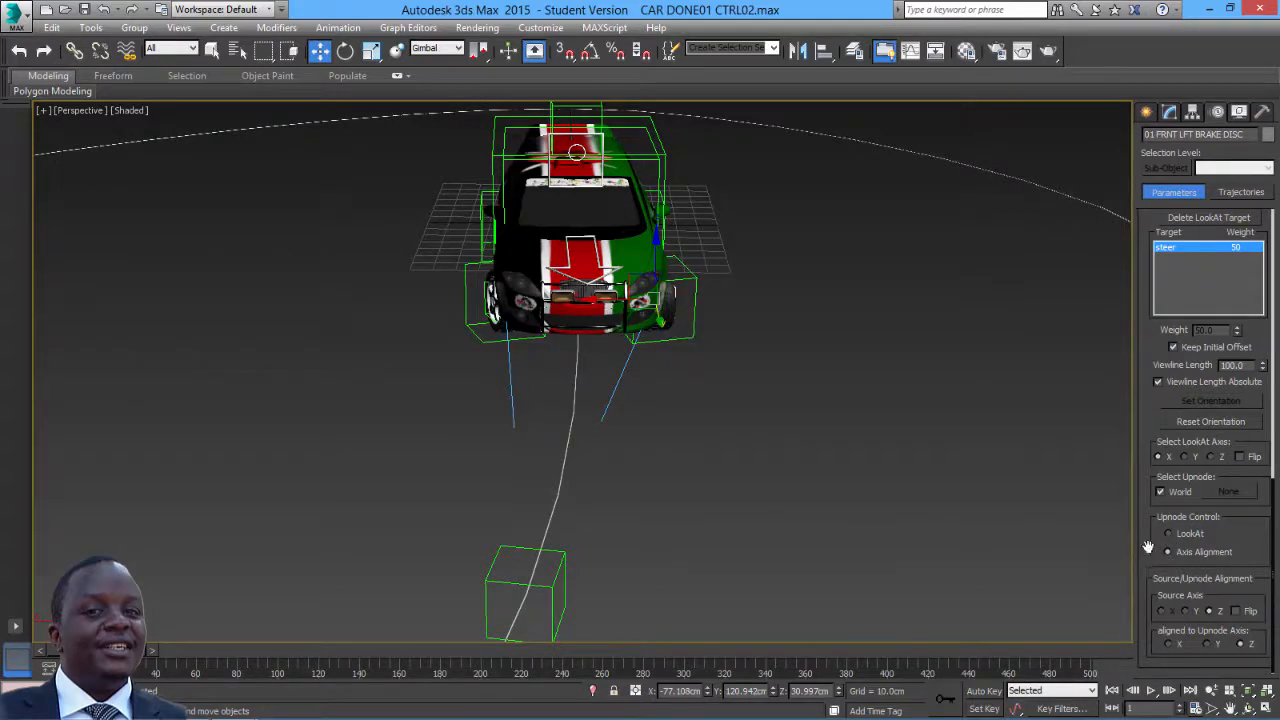
Select the steer dummy and scrub to frame 63 to examine the front wheels' steering from the front and left side
click(557, 570)
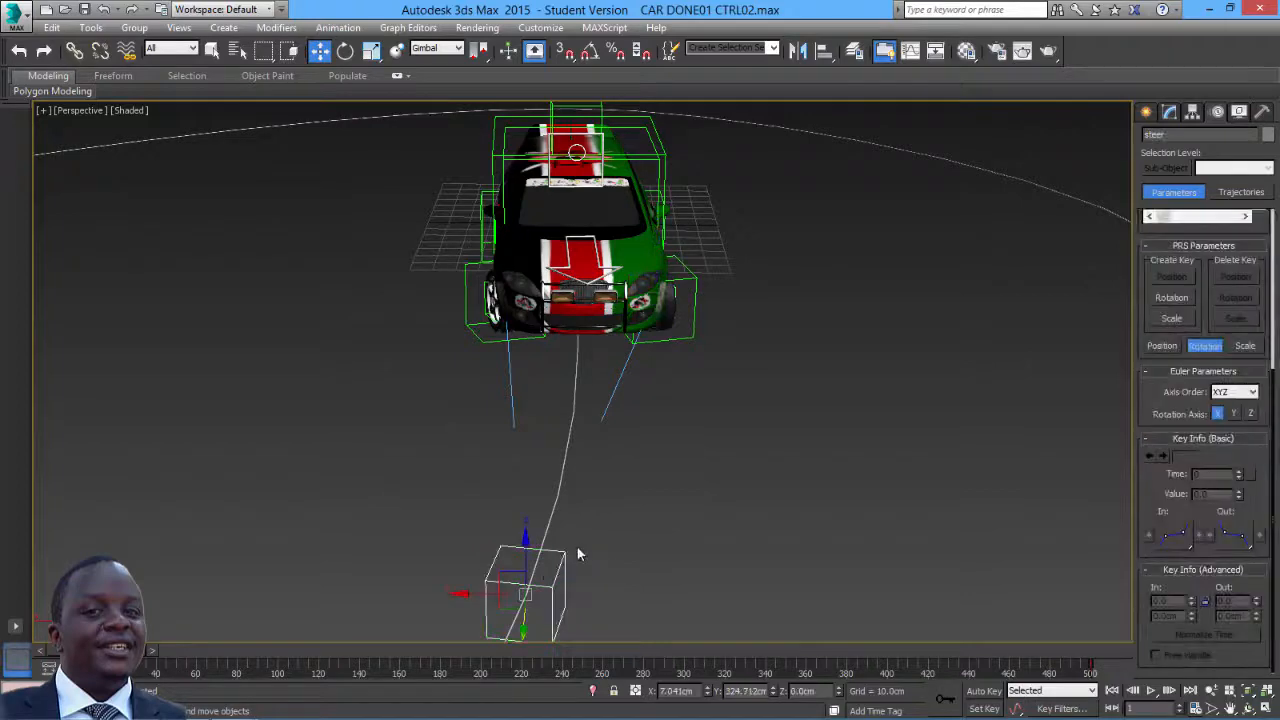
alt+middle_drag(582, 559, 580, 515)
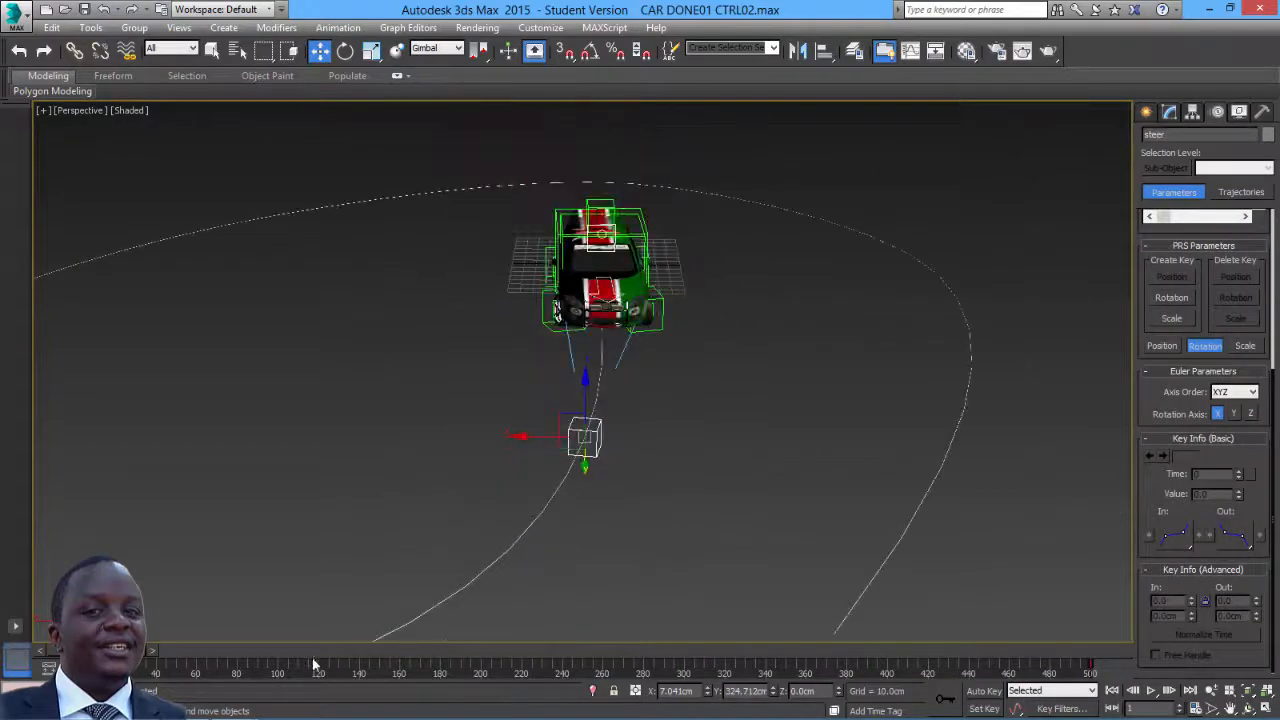
drag(40, 652, 226, 634)
key(w)
alt+middle_drag(484, 475, 981, 616)
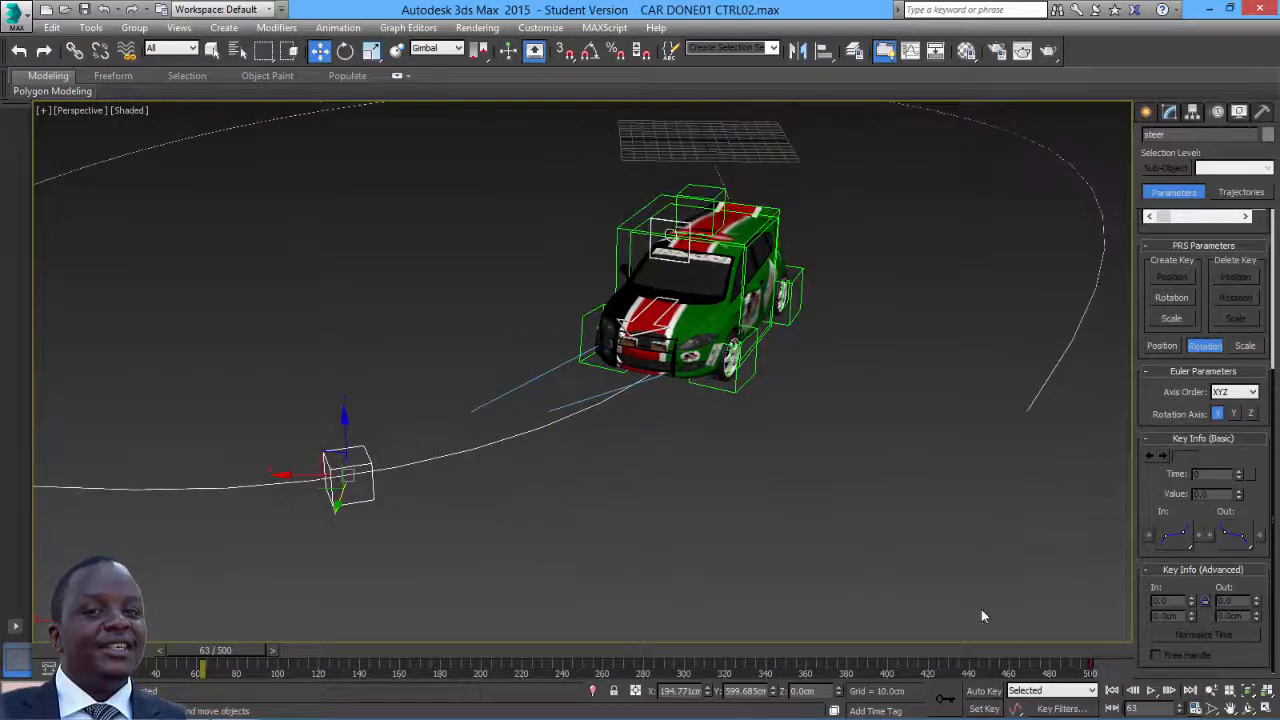
click(1246, 708)
drag(829, 534, 540, 355)
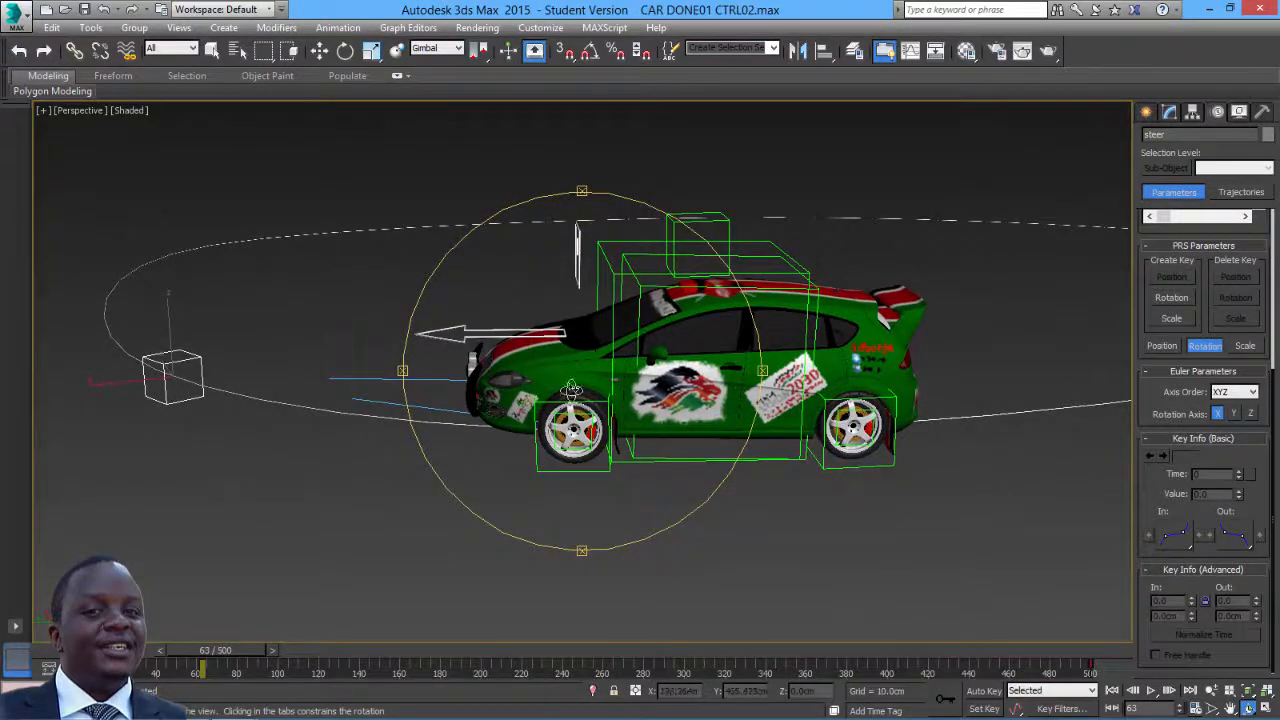
Select the front left tyre dummy and try to rotate it about the wheel's rolling axis
key(w)
click(537, 449)
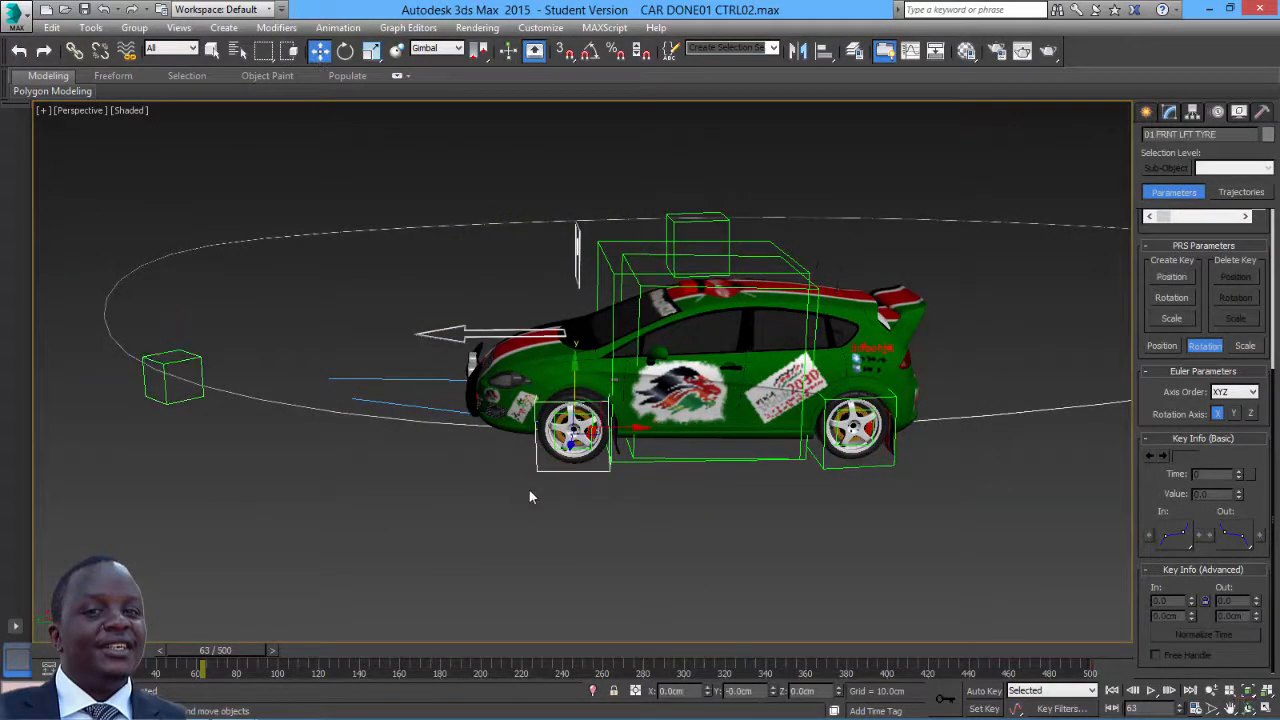
click(345, 50)
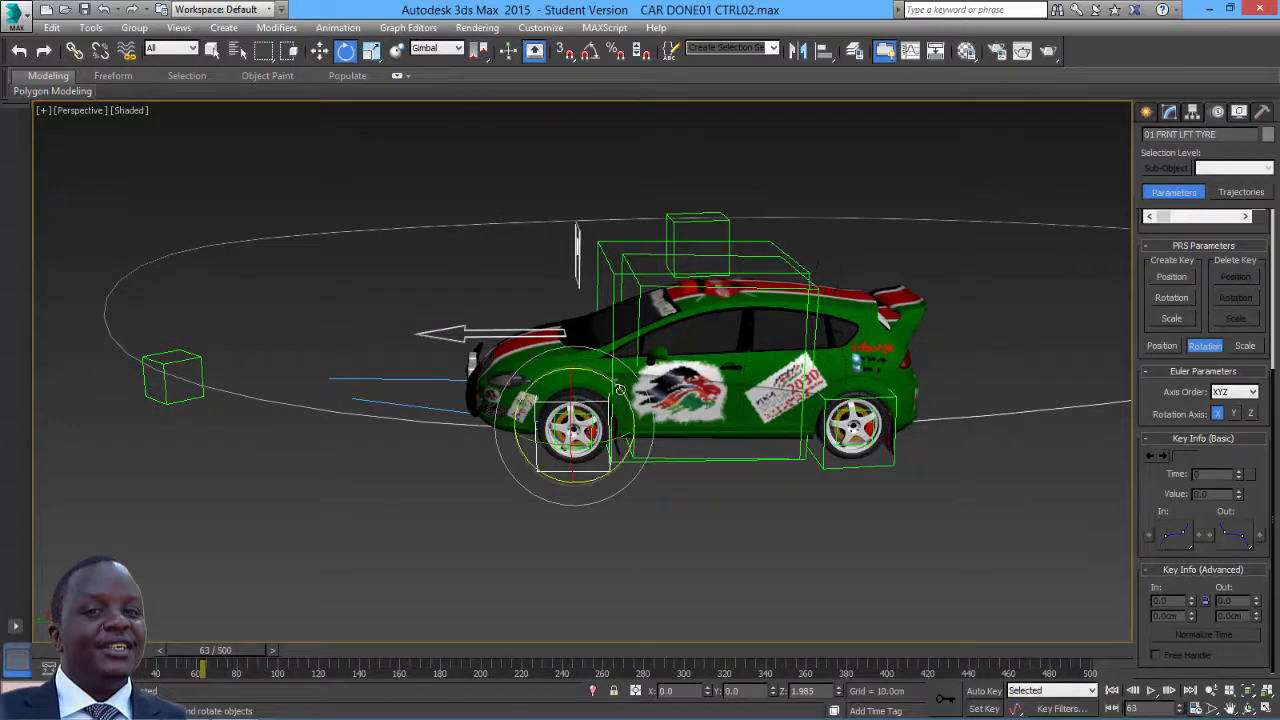
drag(604, 362, 620, 386)
drag(630, 405, 632, 424)
right_click(632, 424)
Inspect the front left tyre dummy's rotation tracks and replace its rotation controller with TCB Rotation
click(1147, 113)
click(1222, 112)
drag(1143, 318, 1167, 491)
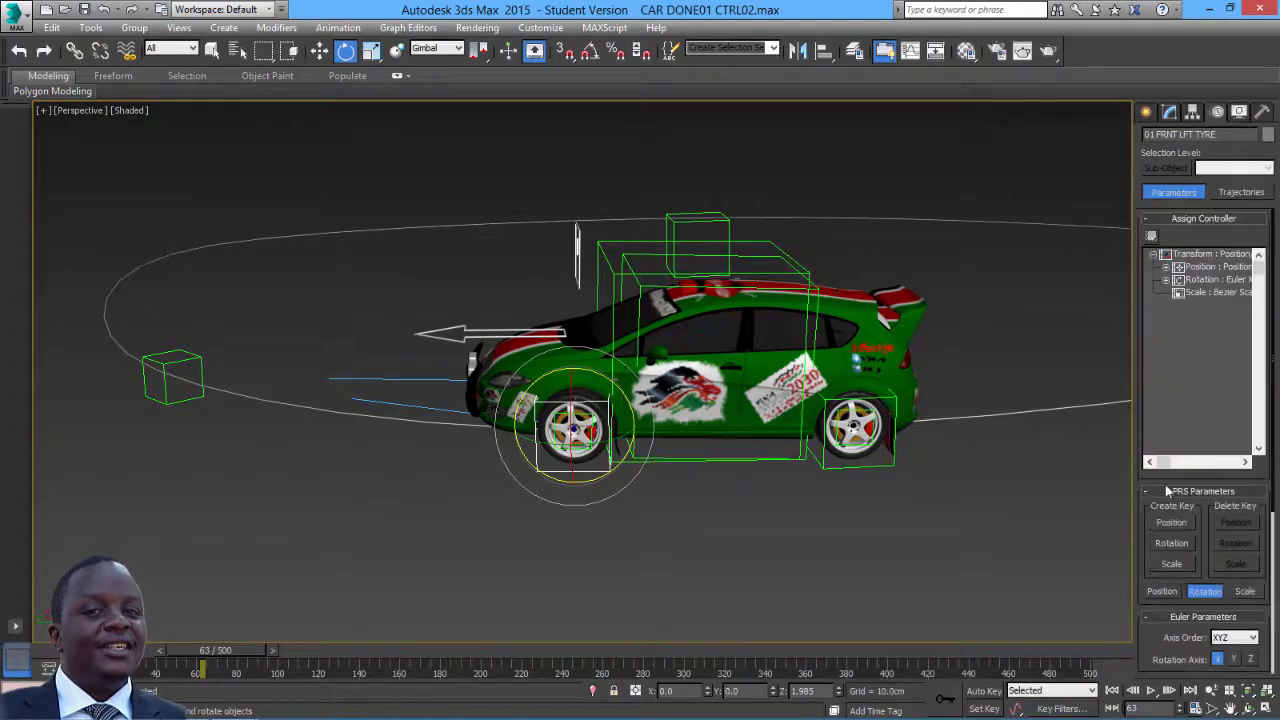
click(1205, 280)
click(1168, 280)
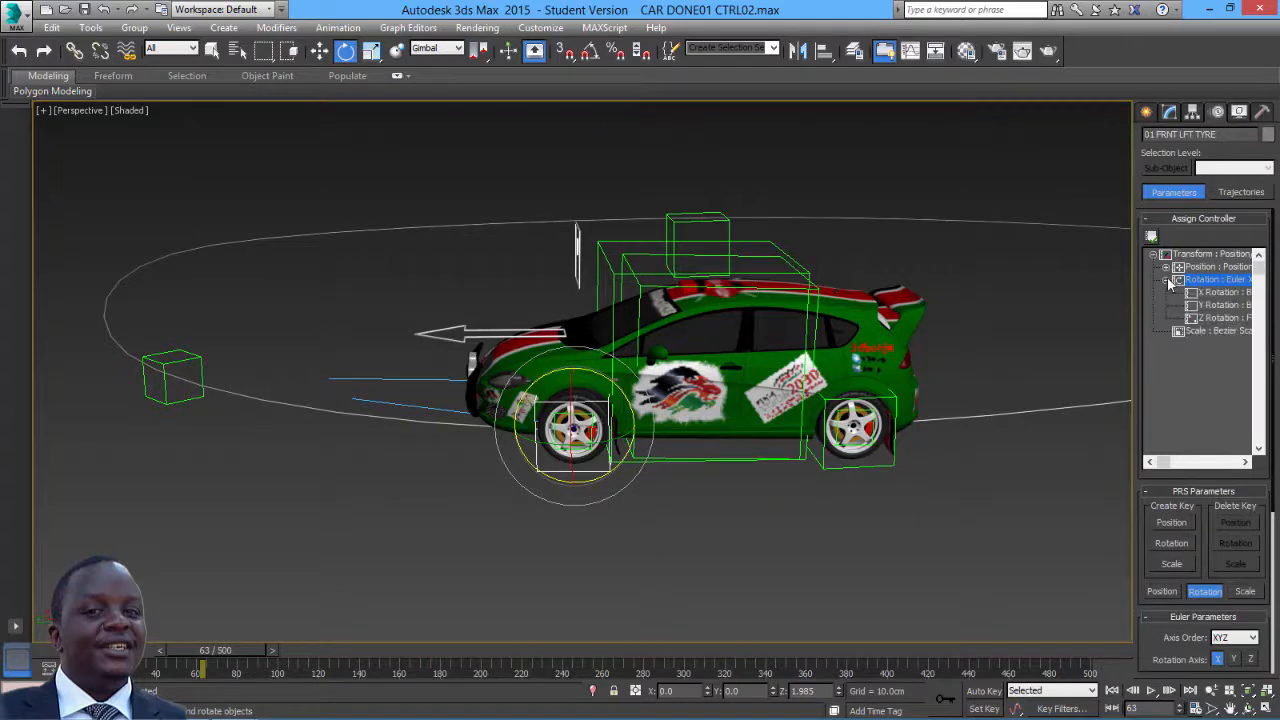
click(1168, 280)
click(1167, 280)
click(1163, 238)
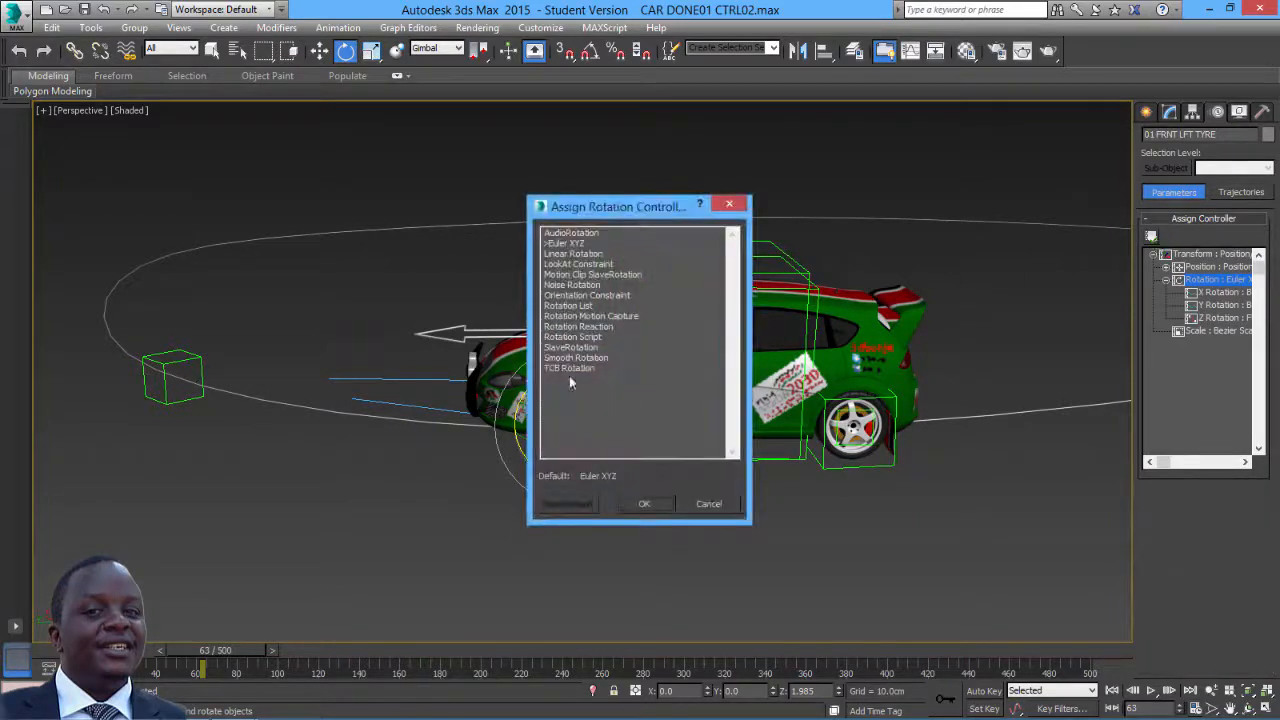
click(566, 367)
click(644, 503)
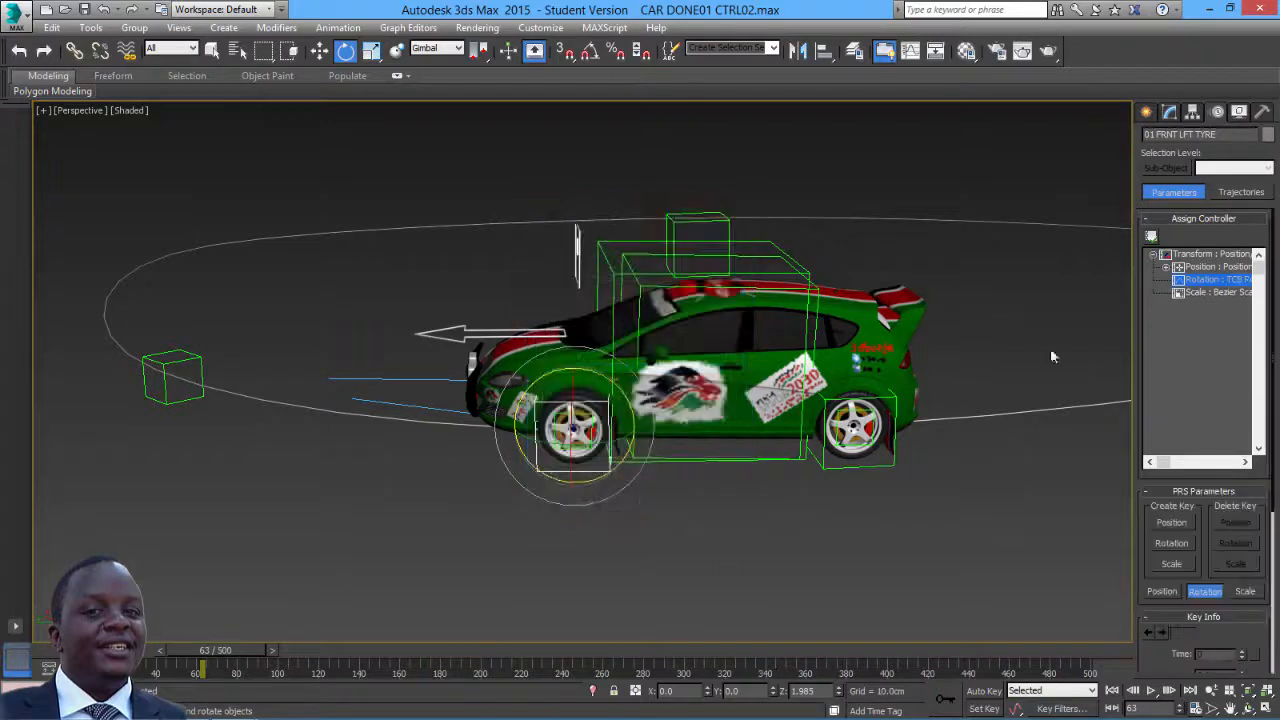
Assign Euler XYZ as the front left tyre dummy's rotation controller
click(1152, 238)
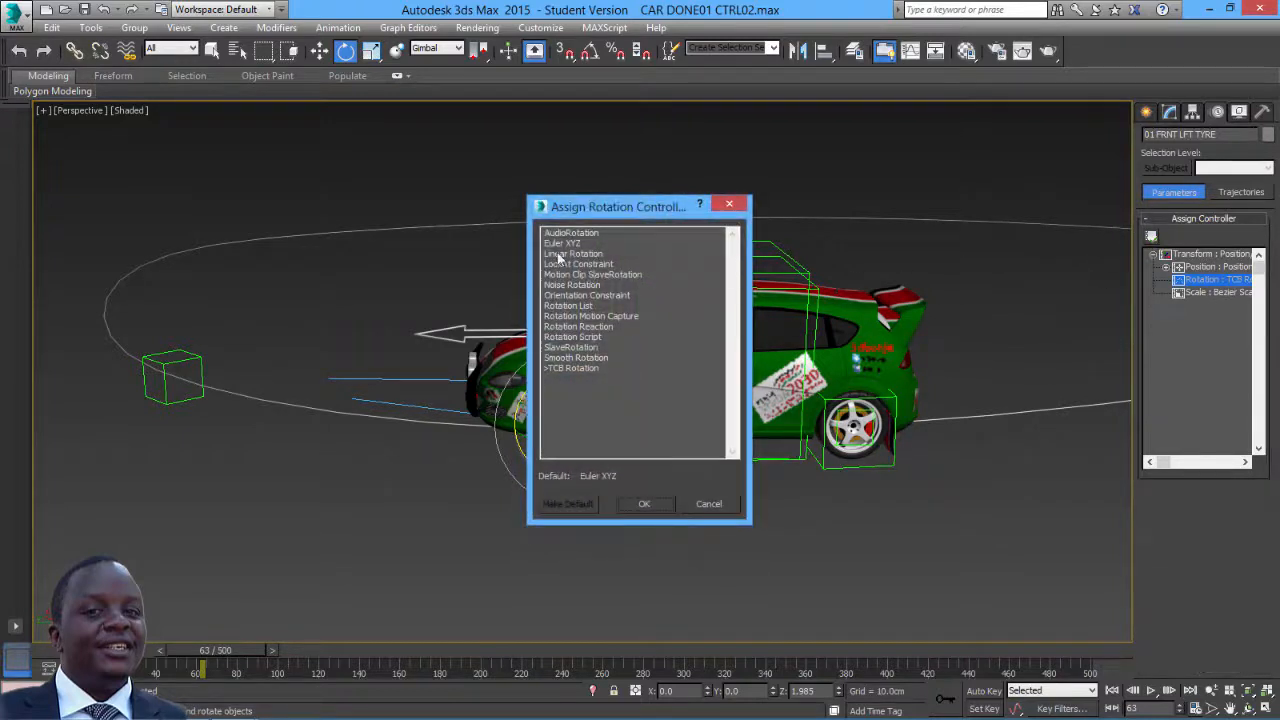
click(560, 244)
click(644, 503)
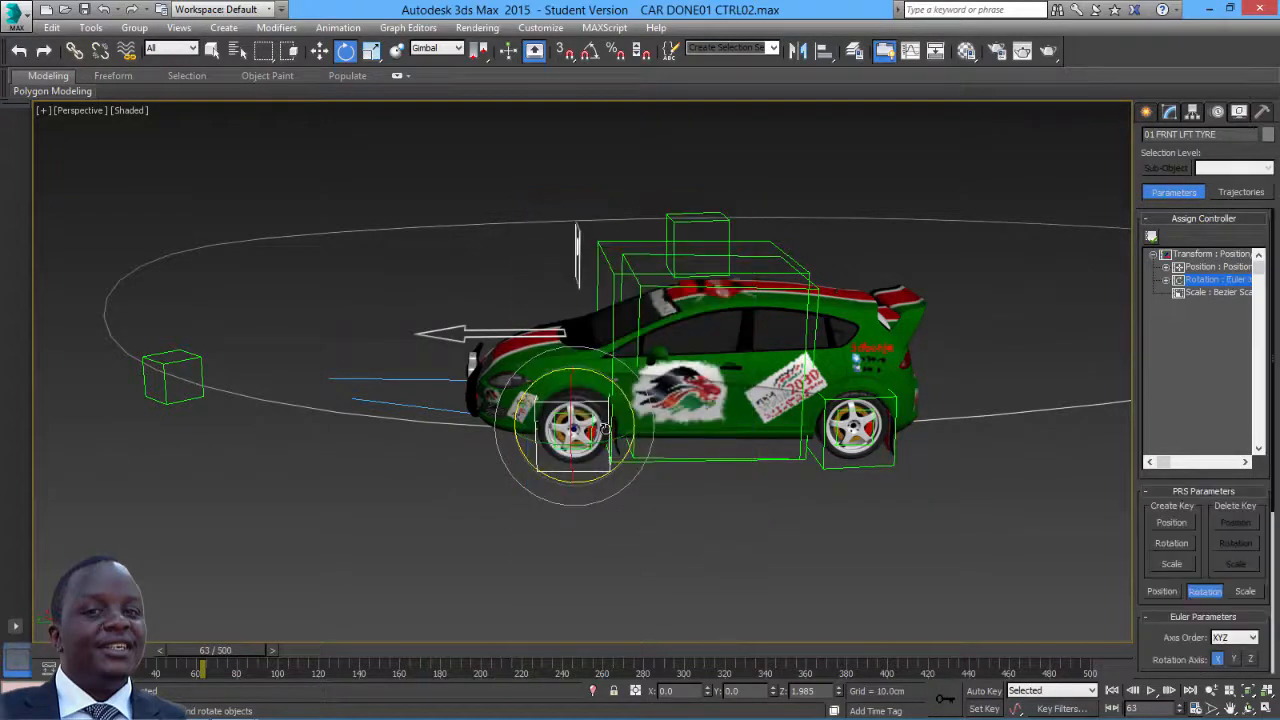
Rotate the front left tyre dummy about its Z axis to about 1.5 degrees at frame 63
drag(630, 402, 617, 410)
scroll(620, 408, up, 8)
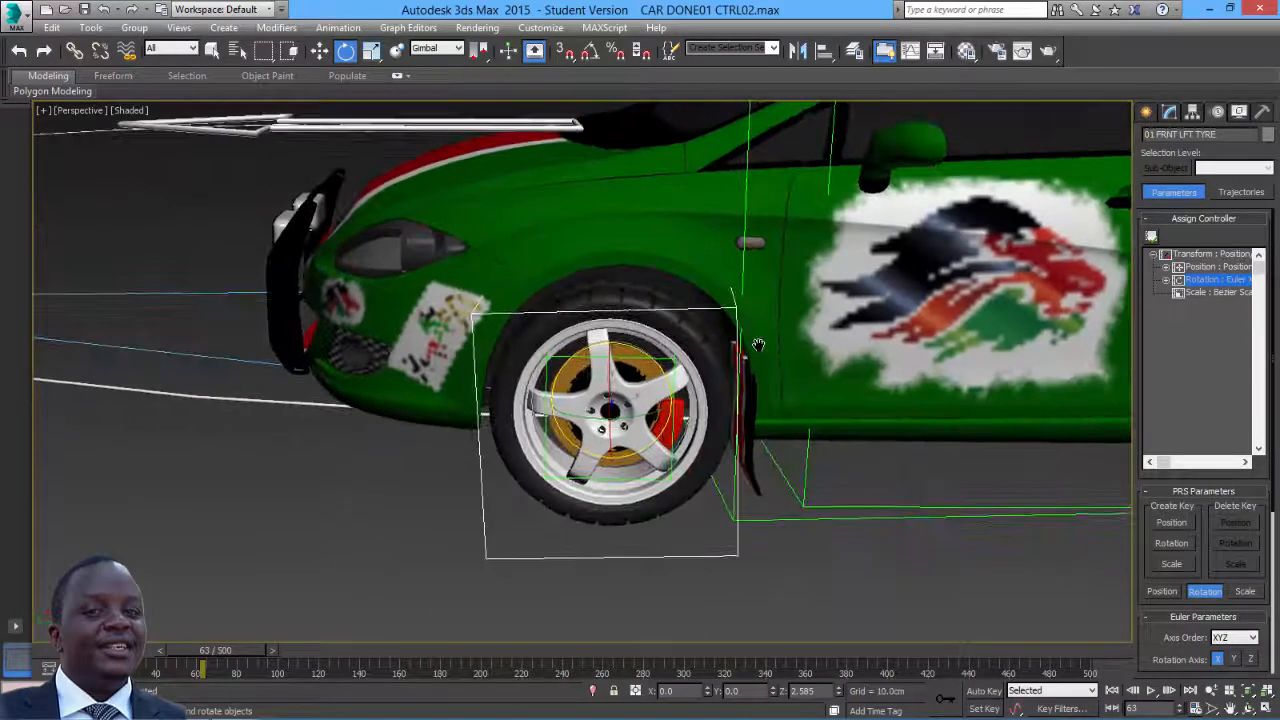
mouse_move(665, 379)
mouse_down()
mouse_move(665, 354)
mouse_move(660, 390)
mouse_up()
scroll(650, 365, down, 6)
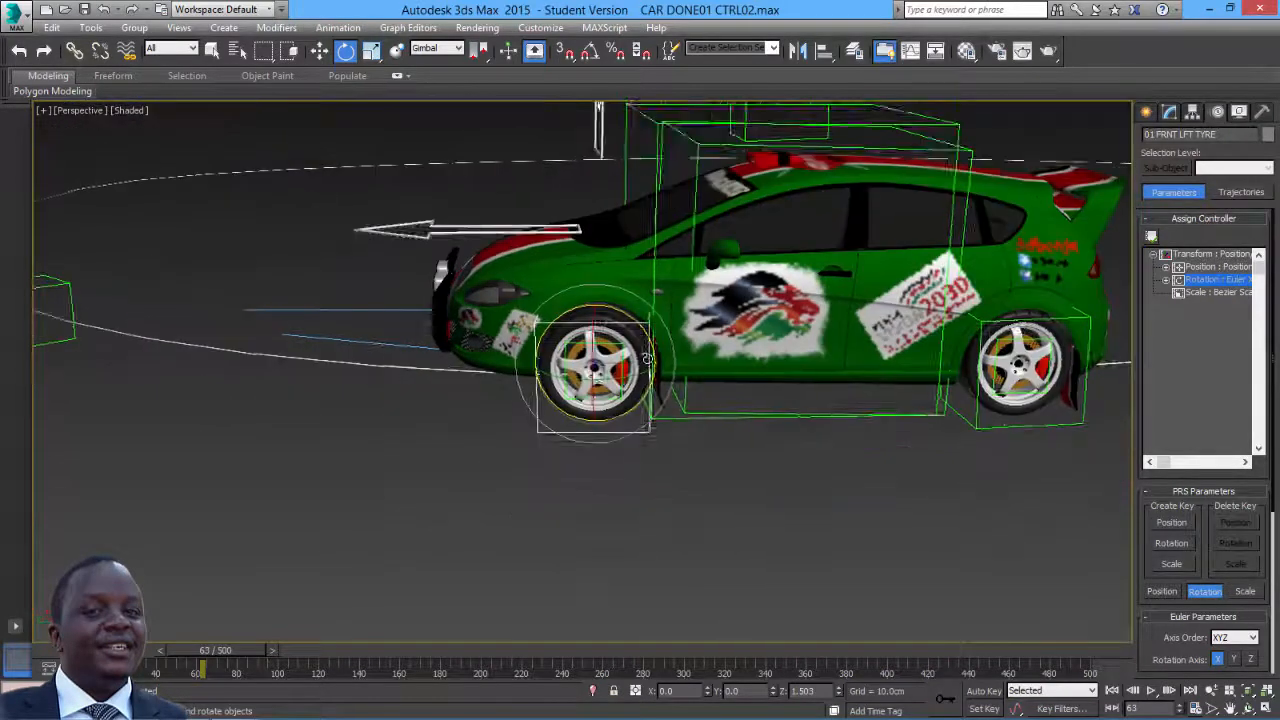
Assign a Float Expression controller to the front left tyre dummy's Z Rotation track
middle_drag(648, 358, 581, 398)
middle_drag(971, 472, 985, 476)
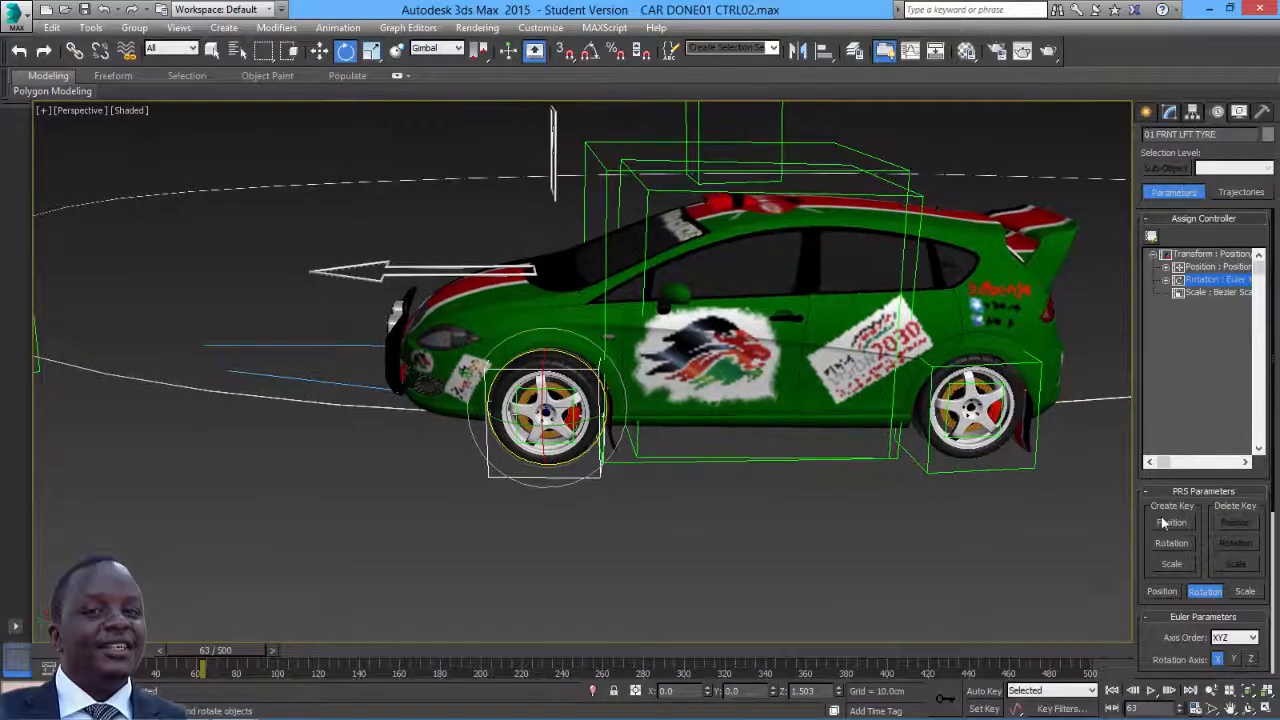
click(1166, 281)
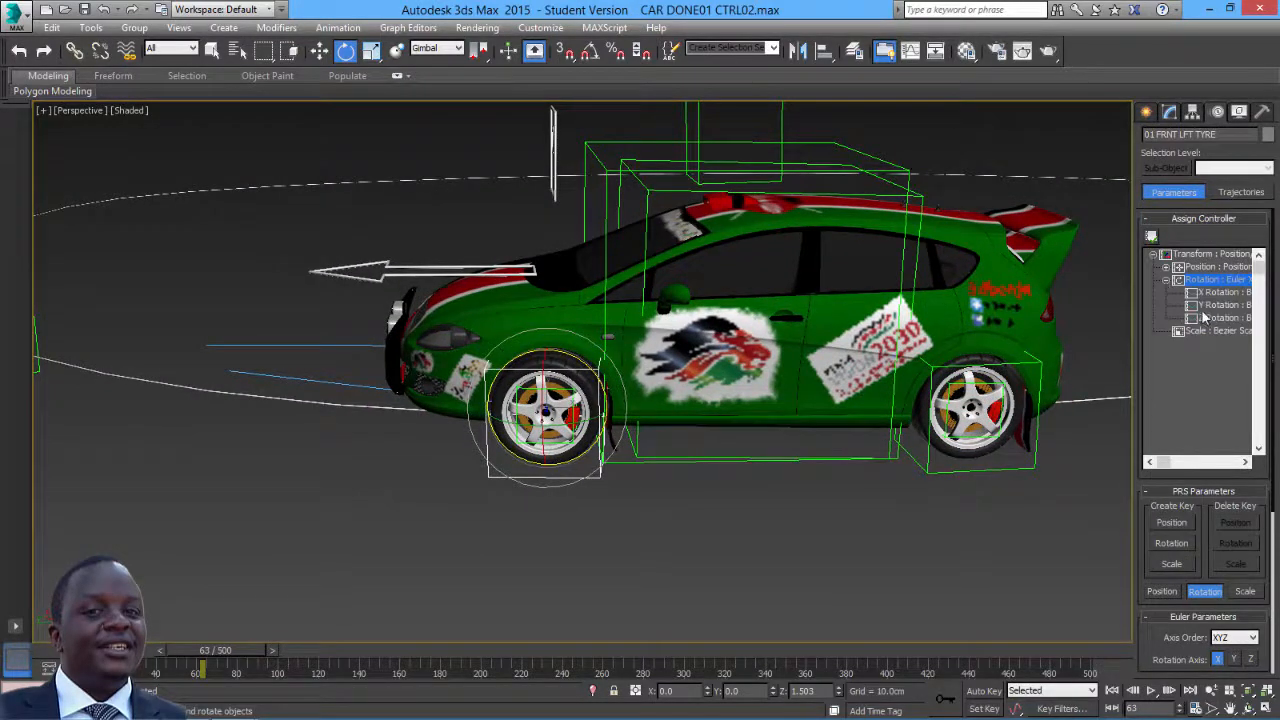
click(1222, 318)
click(1155, 238)
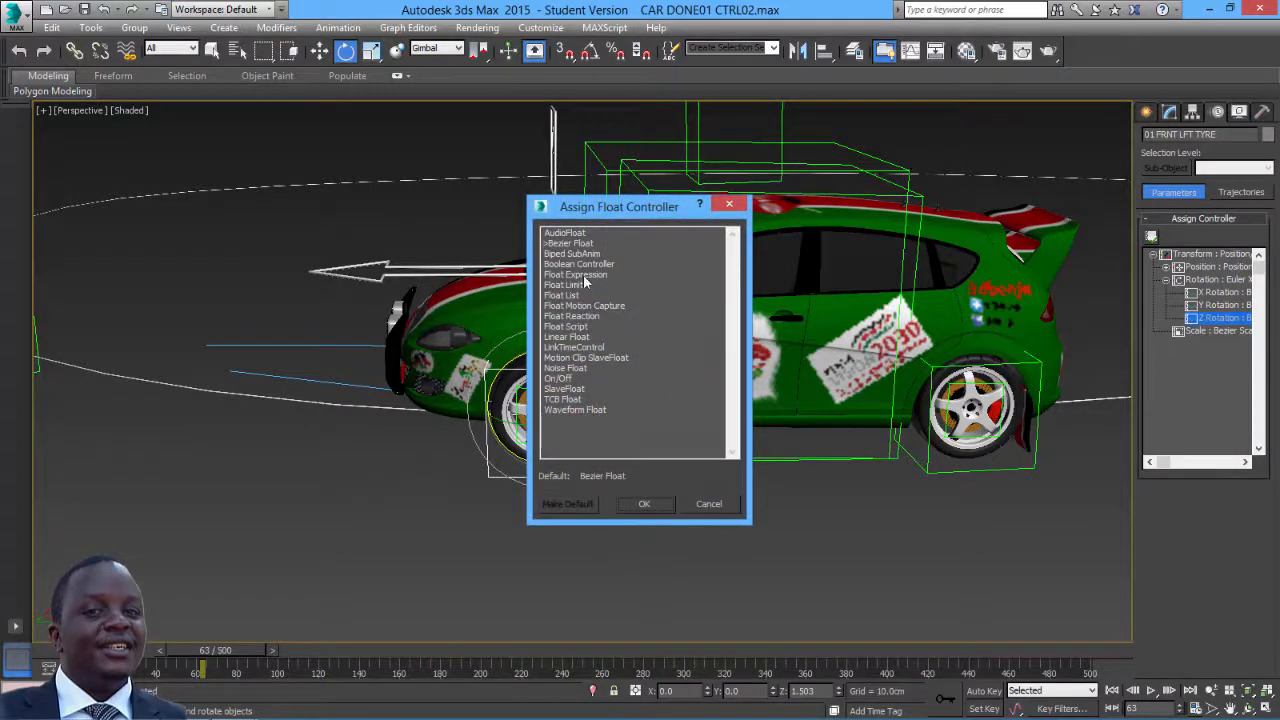
click(583, 275)
click(641, 505)
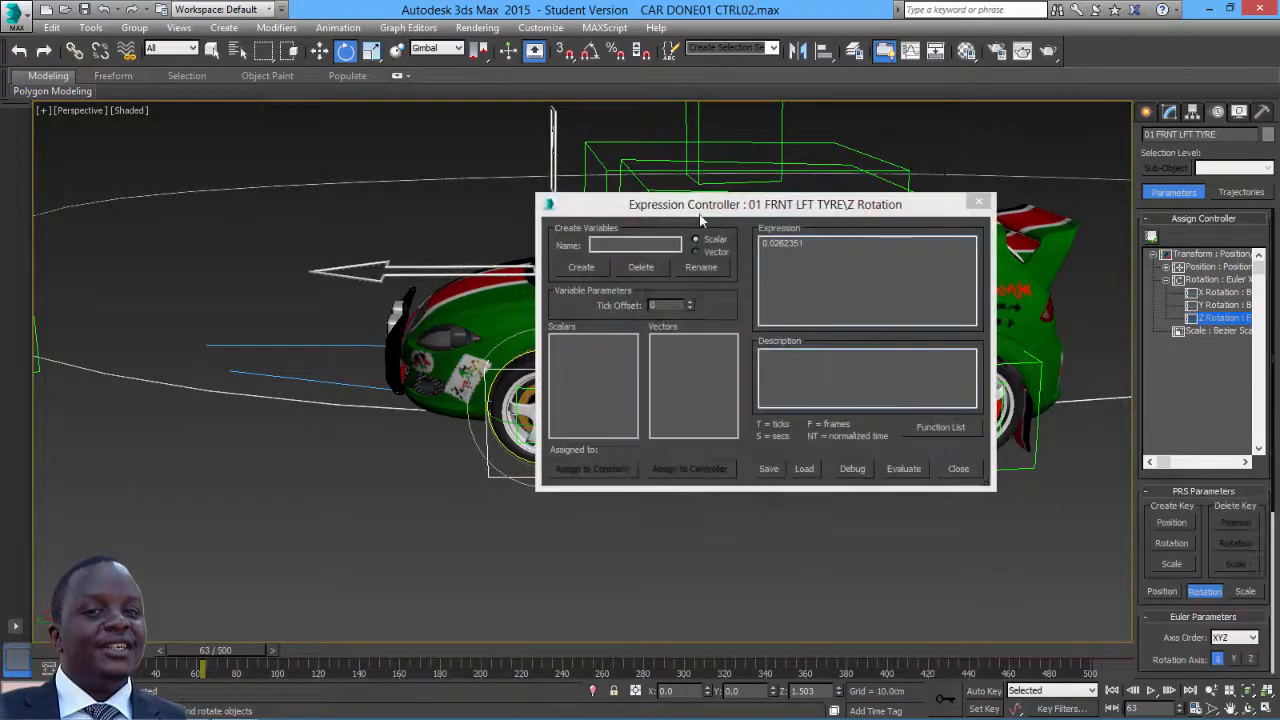
drag(645, 208, 508, 173)
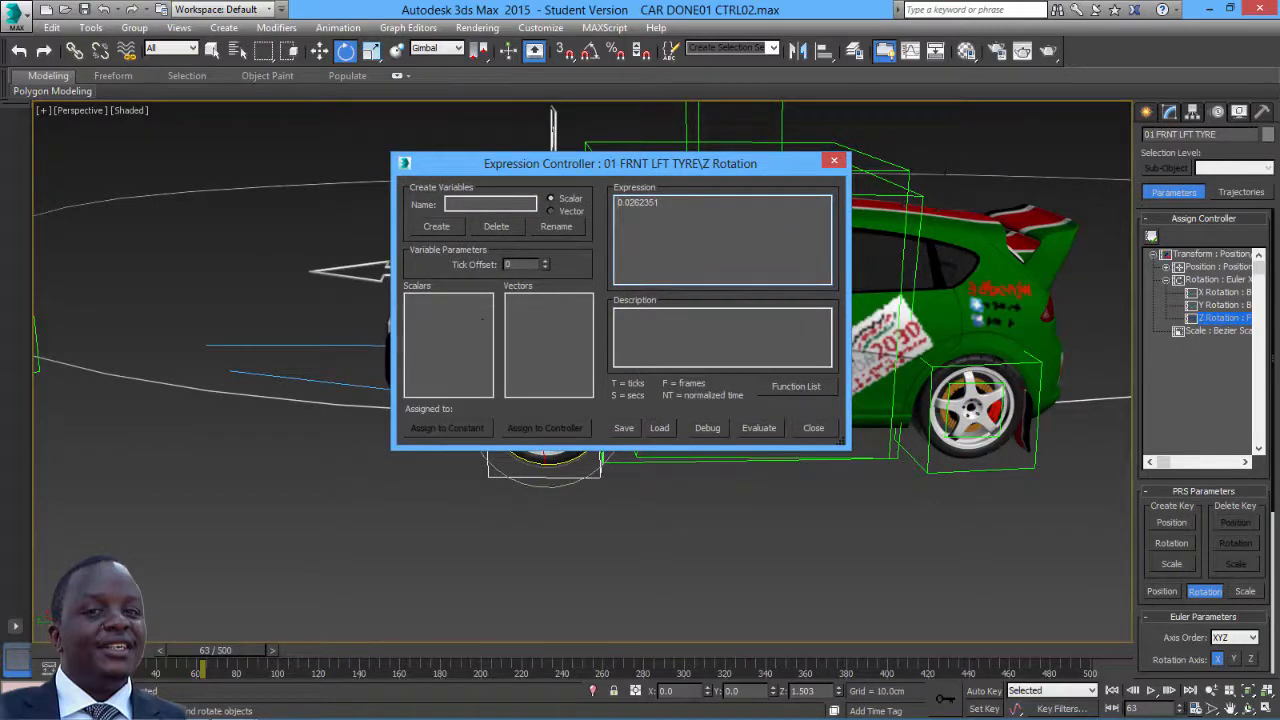
Copy the name "distance" from the Notepad notes and create a scalar variable with it in the Z Rotation expression controller
key(alt+Tab)
drag(479, 215, 494, 337)
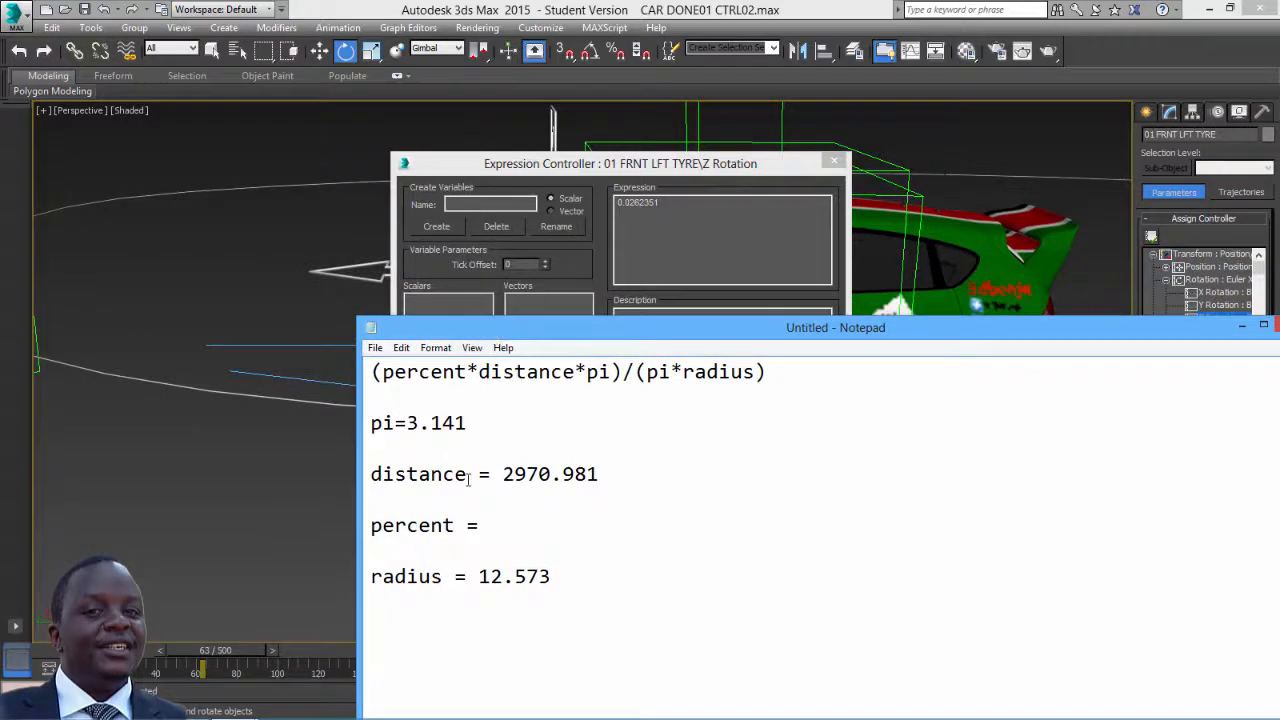
drag(468, 478, 366, 478)
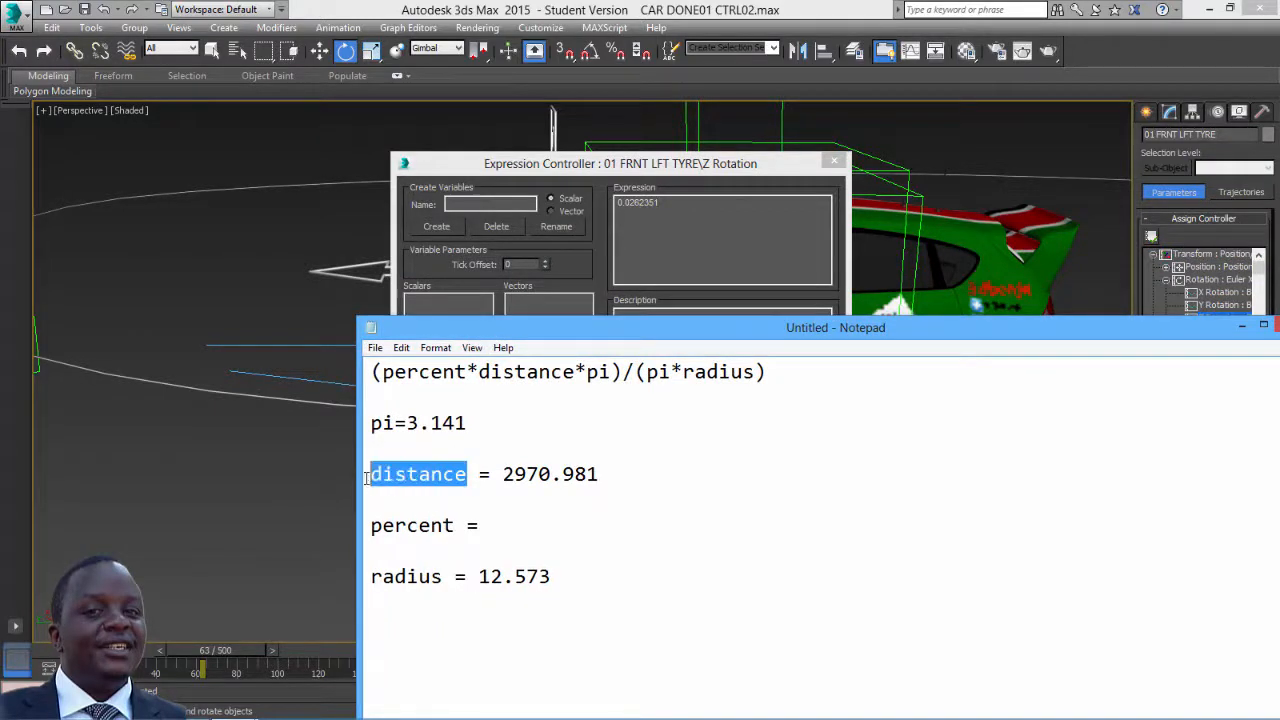
right_click(400, 474)
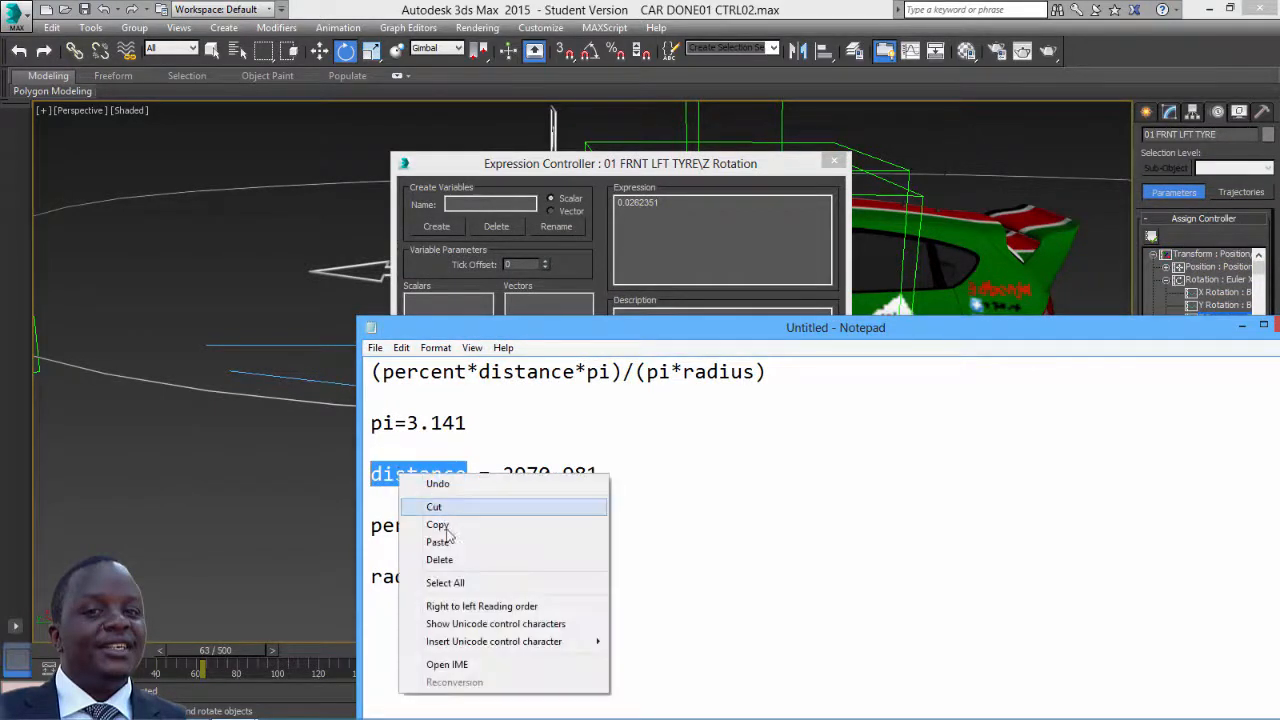
click(437, 525)
click(474, 248)
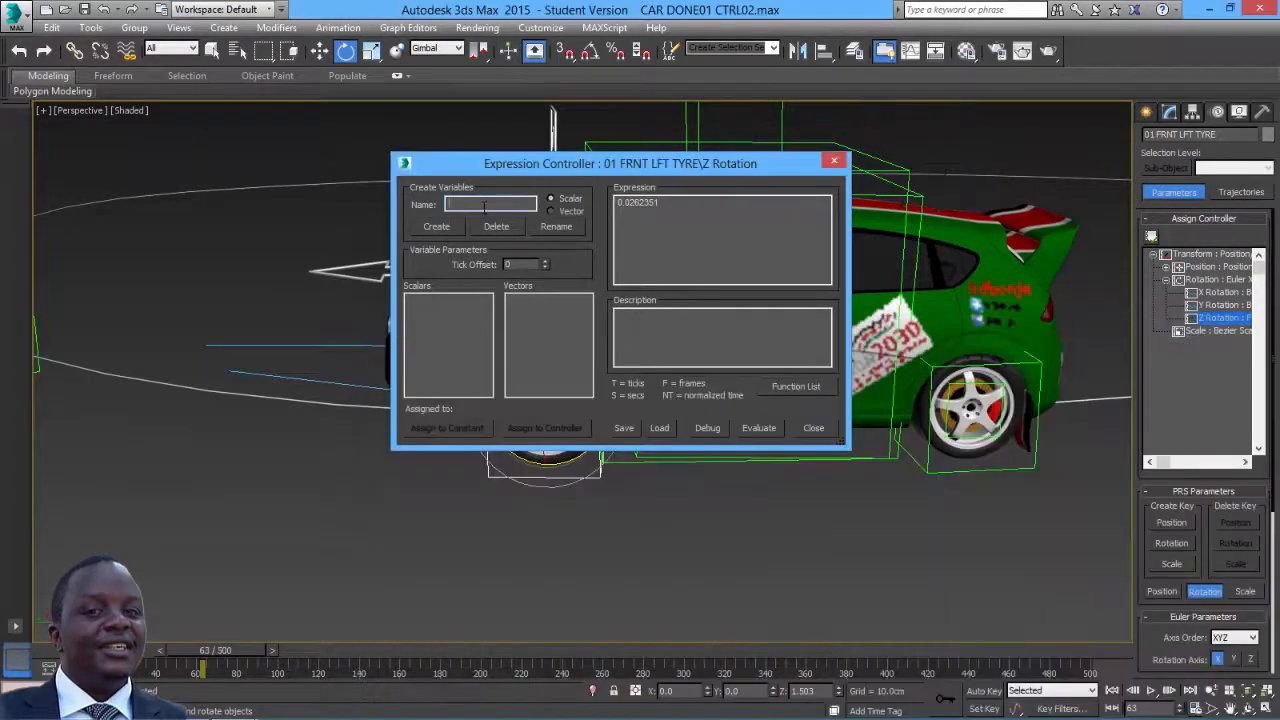
right_click(482, 204)
click(521, 277)
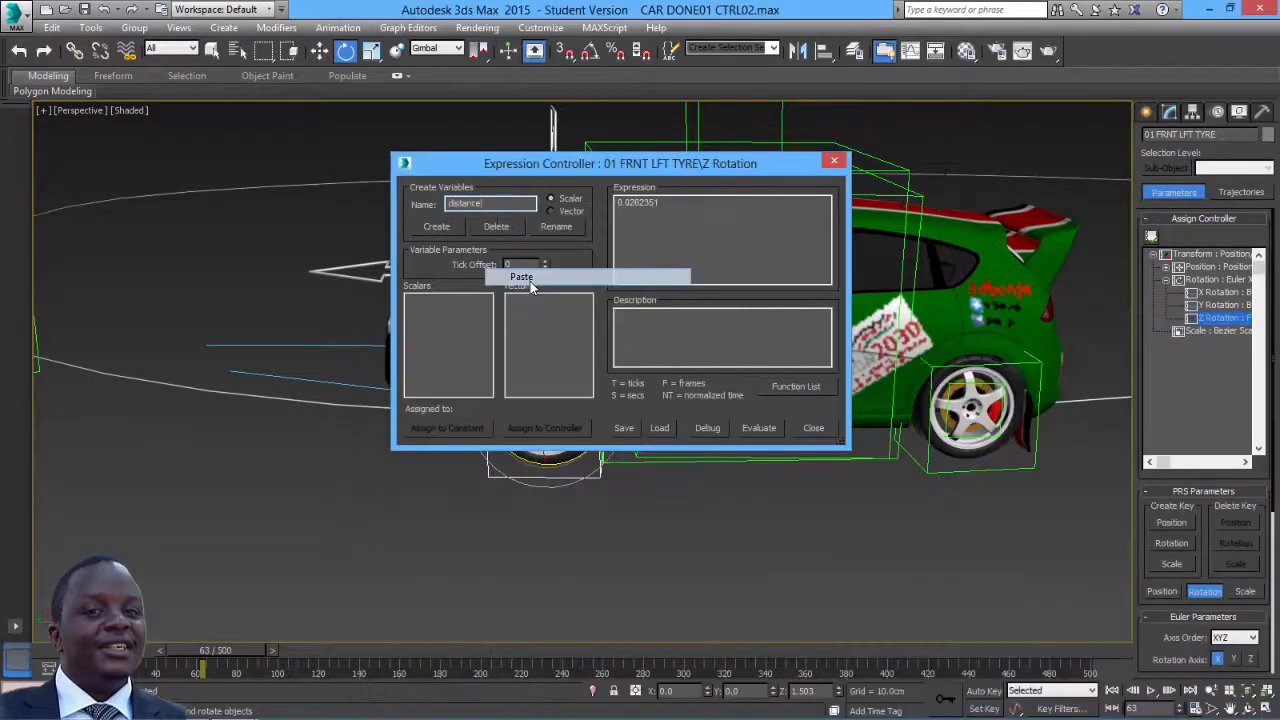
click(436, 226)
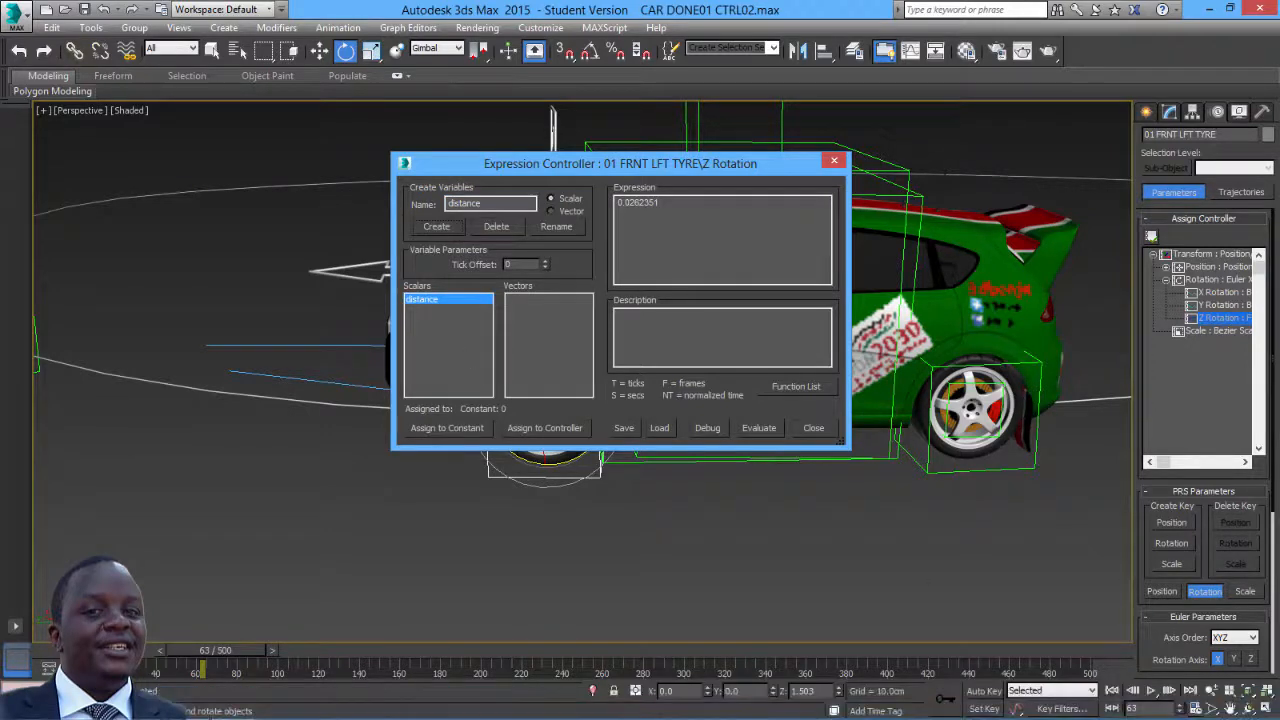
Copy the name "percent" from the Notepad notes and create a second scalar variable with it in the expression controller
key(alt+Tab)
drag(453, 525, 371, 525)
right_click(381, 521)
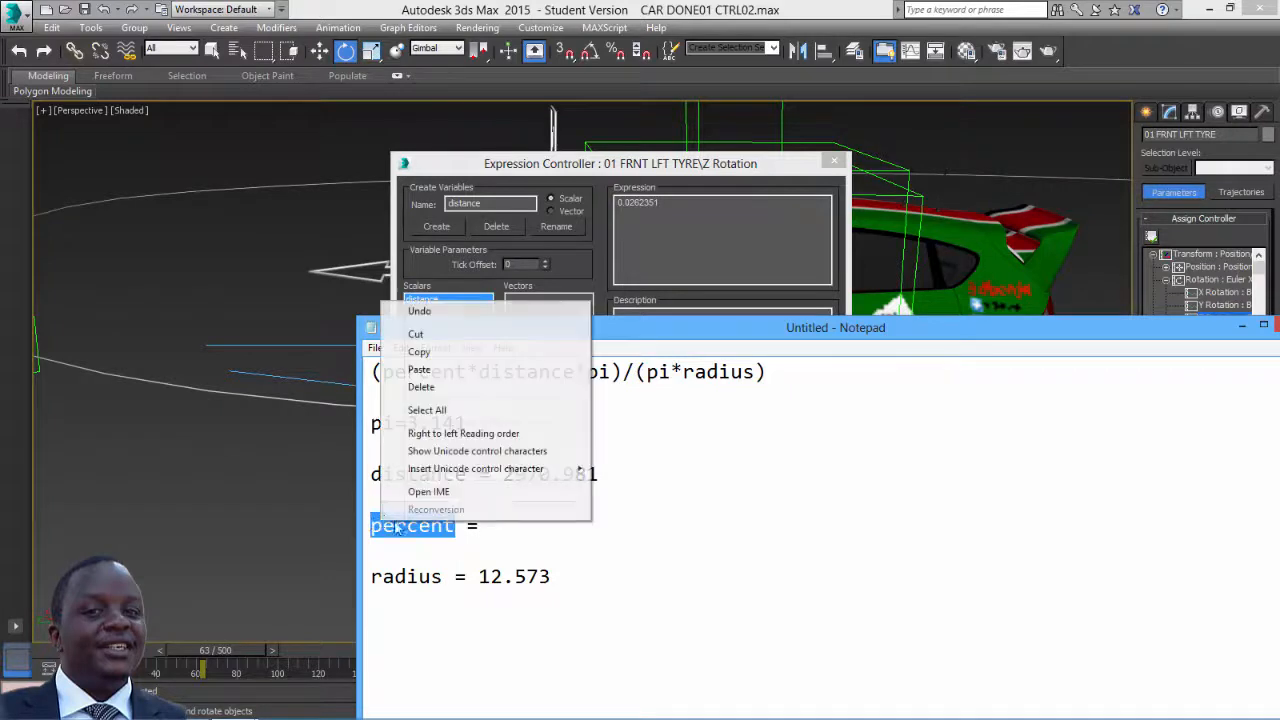
click(420, 353)
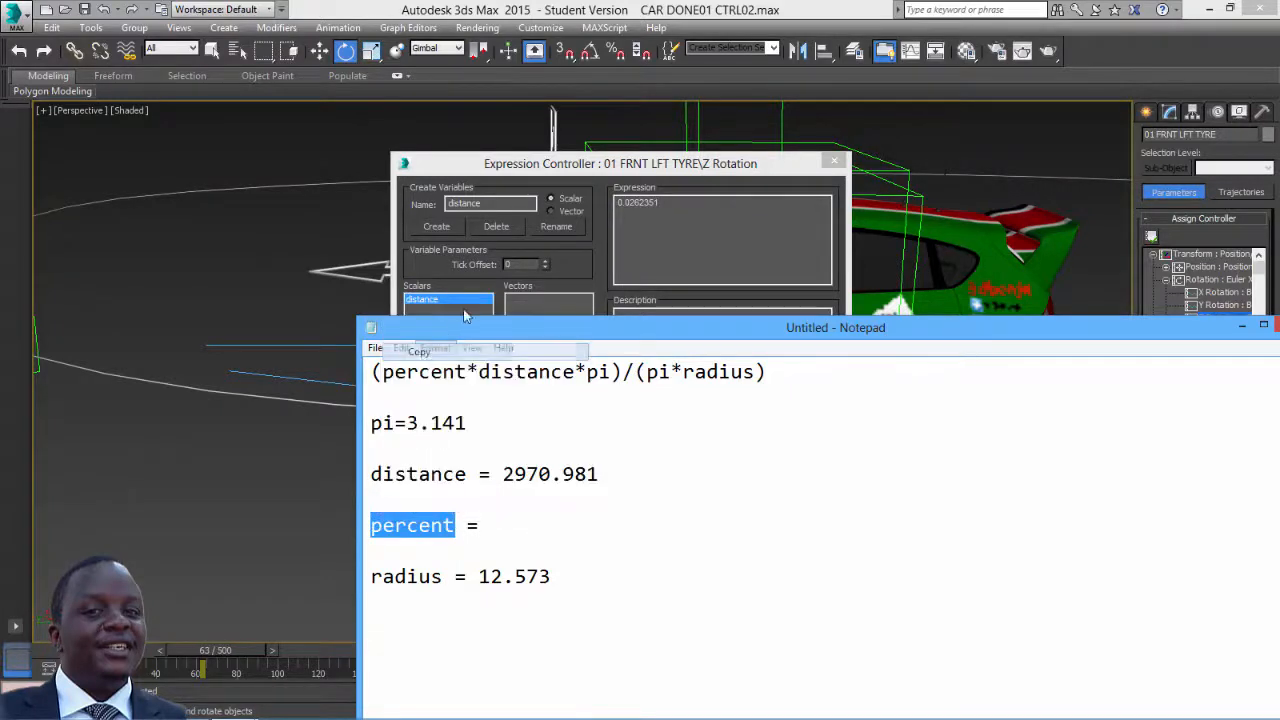
double_click(493, 205)
right_click(490, 205)
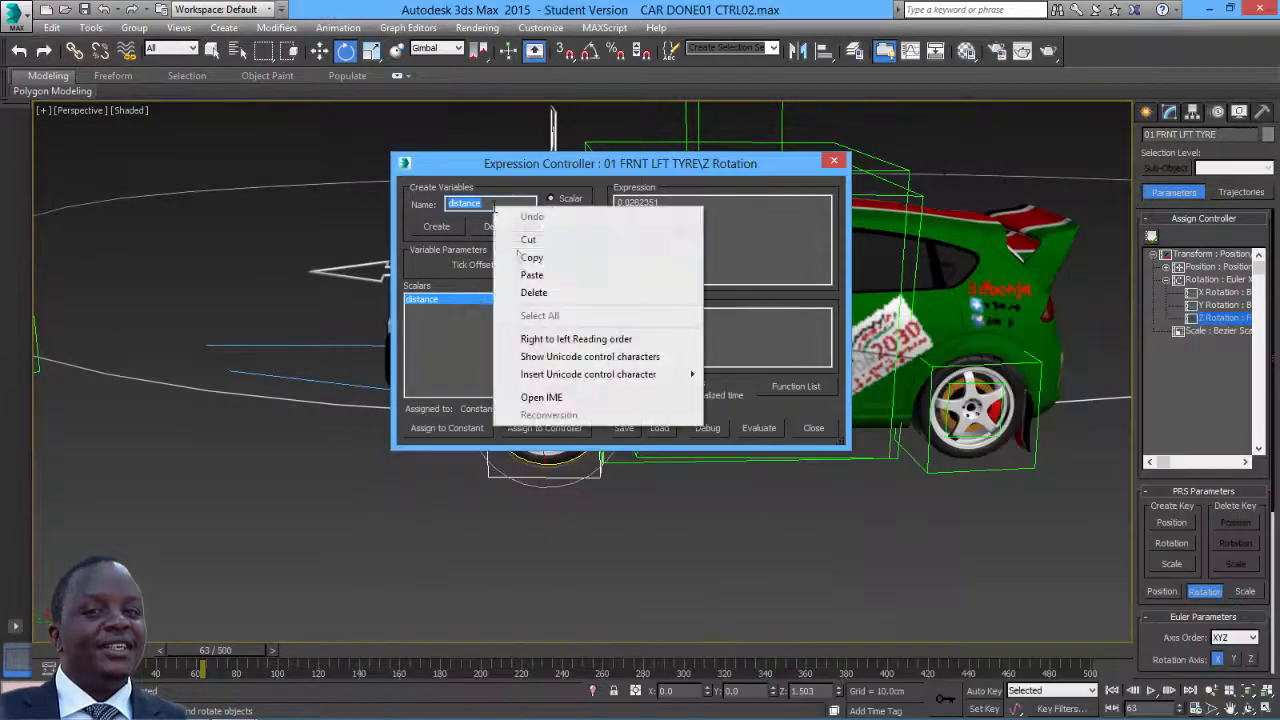
click(500, 271)
click(437, 226)
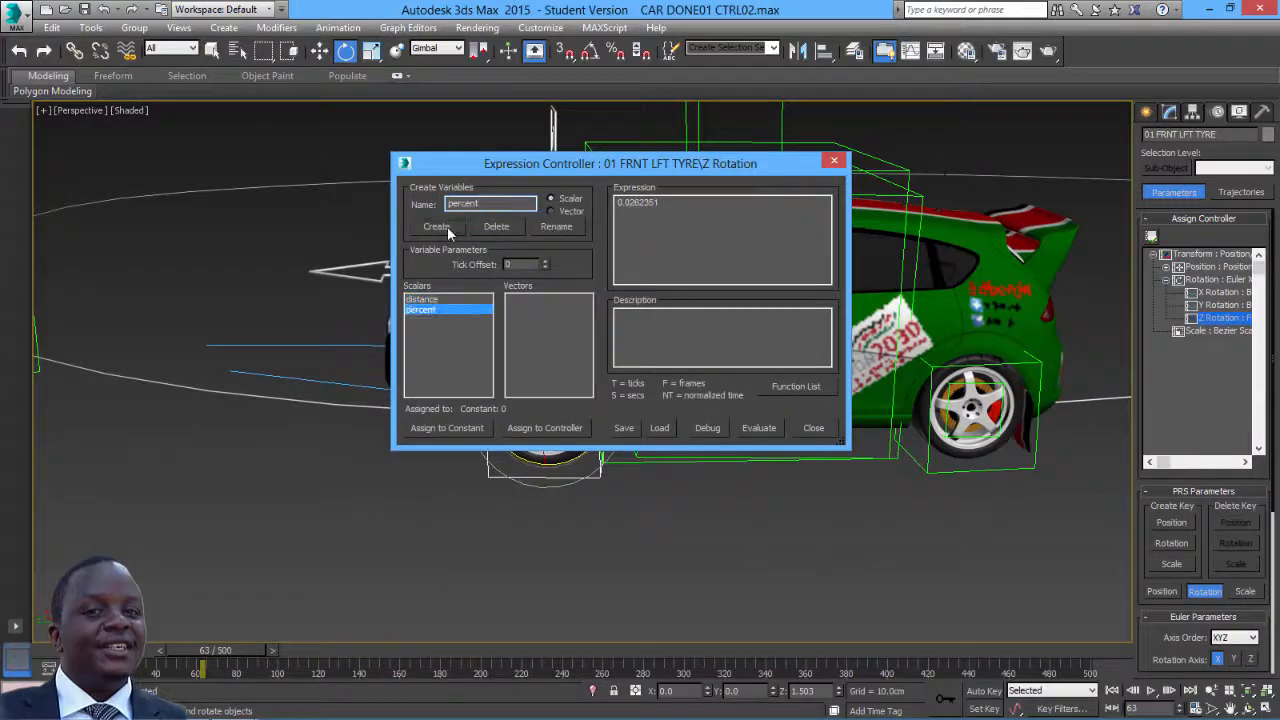
Copy the name "radius" from the Notepad notes and create a third scalar variable with it in the expression controller
key(alt+Tab)
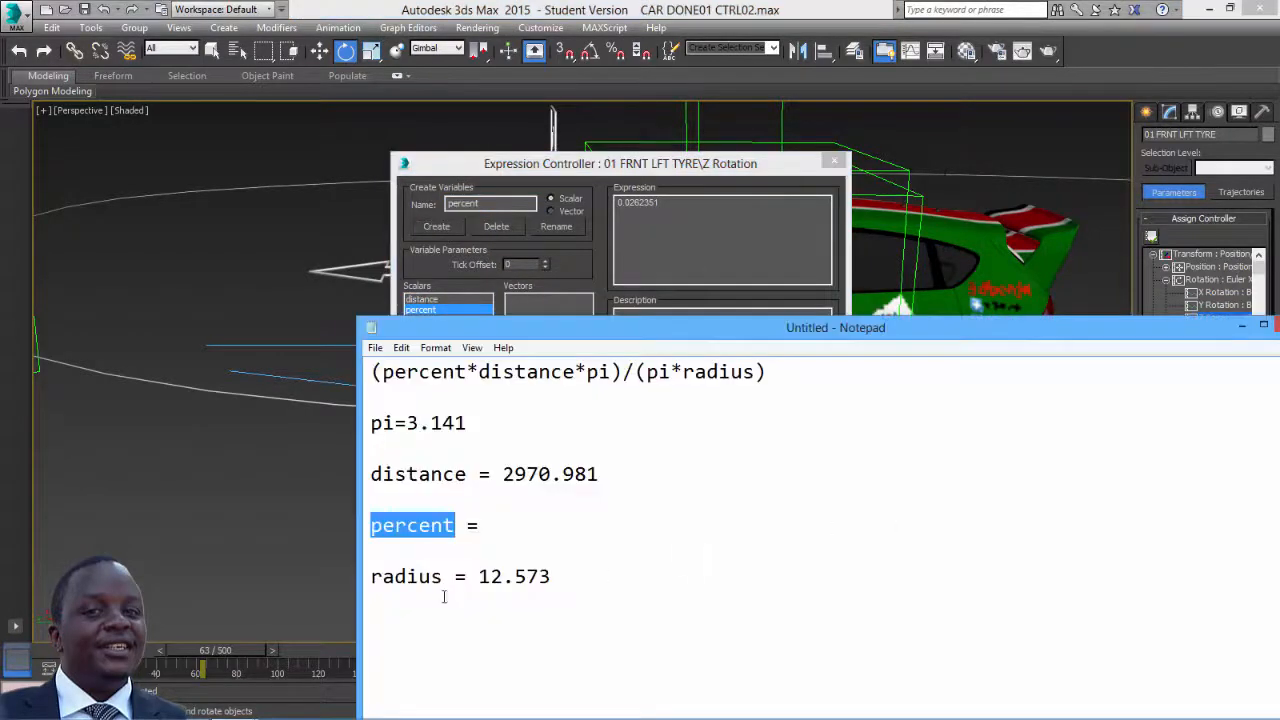
drag(442, 577, 371, 577)
right_click(400, 577)
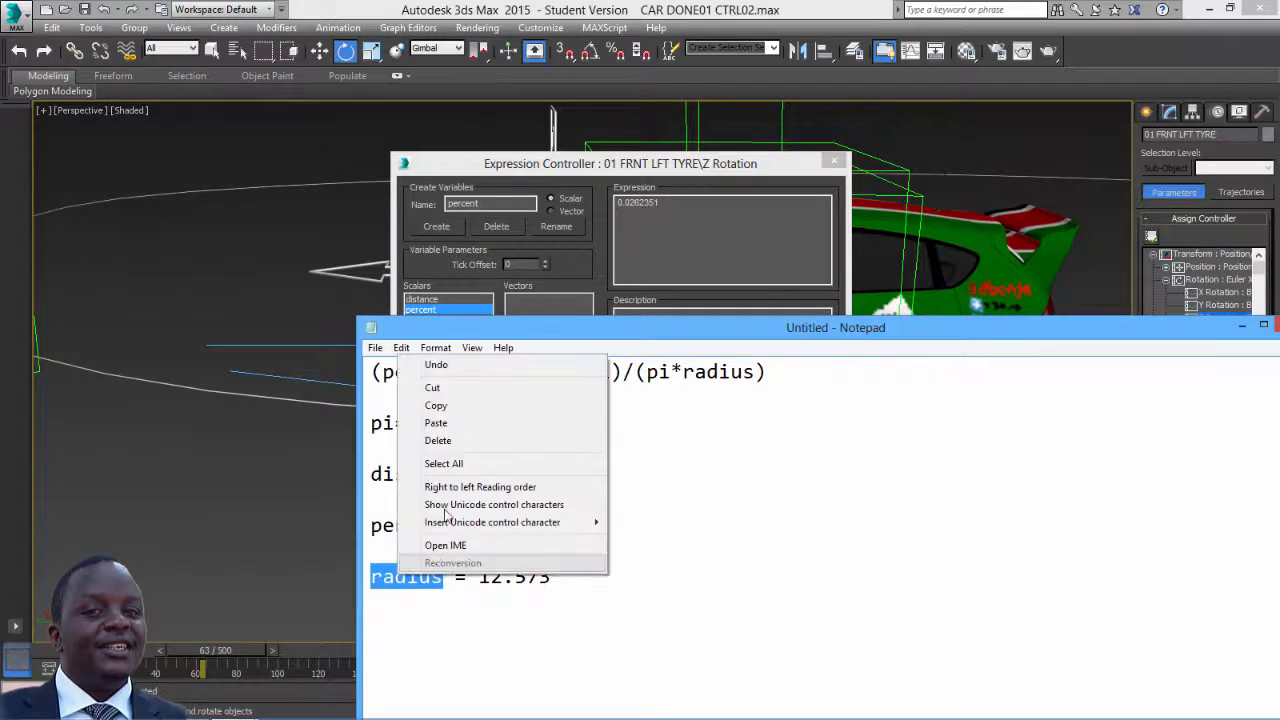
click(440, 408)
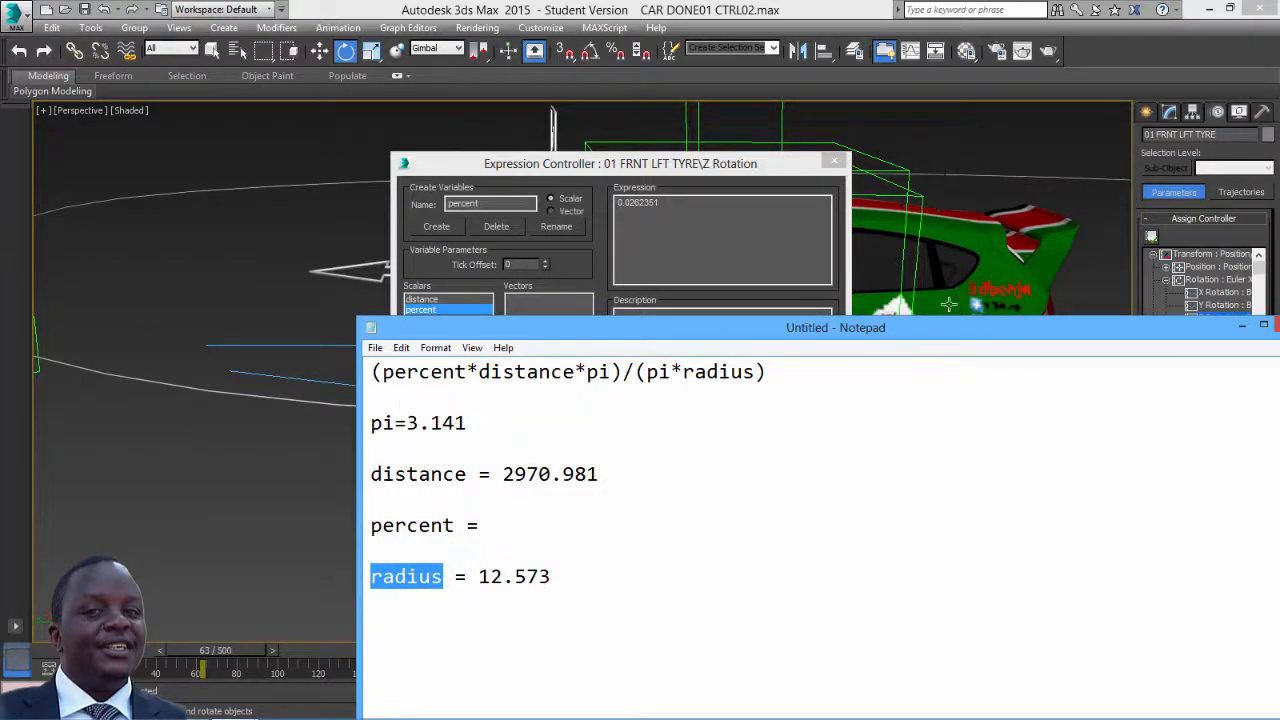
click(718, 197)
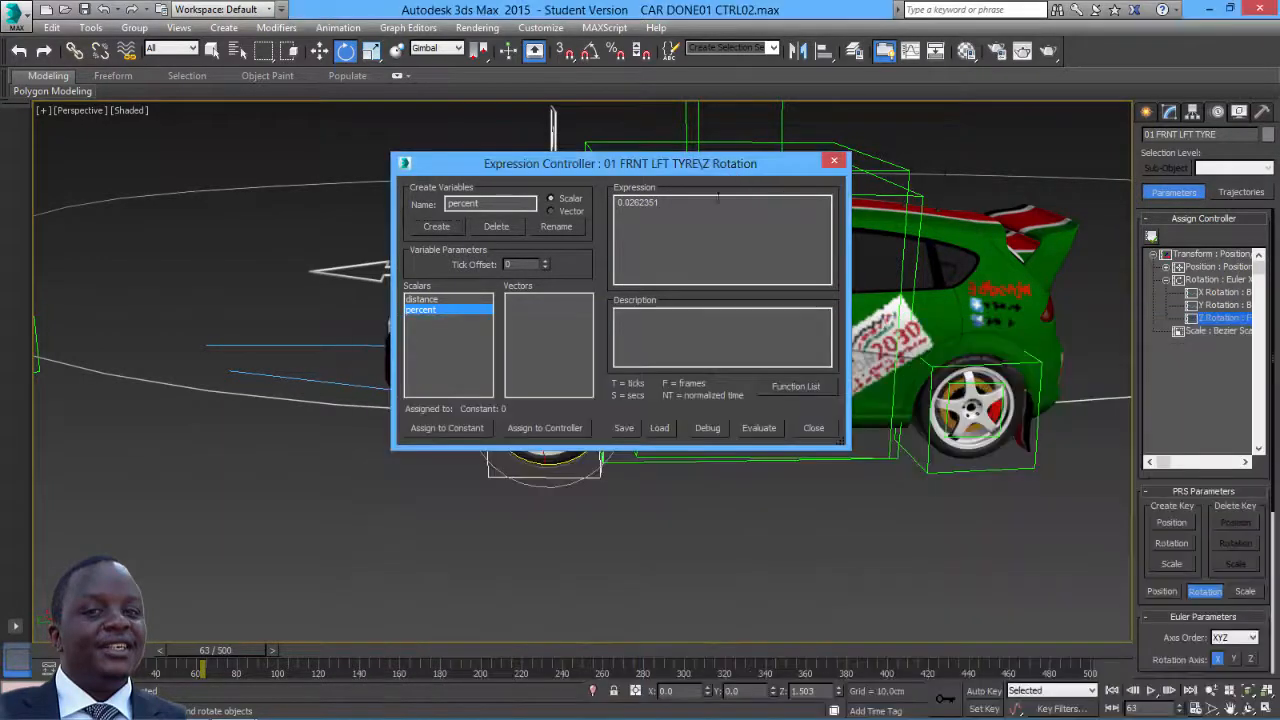
double_click(460, 204)
right_click(473, 208)
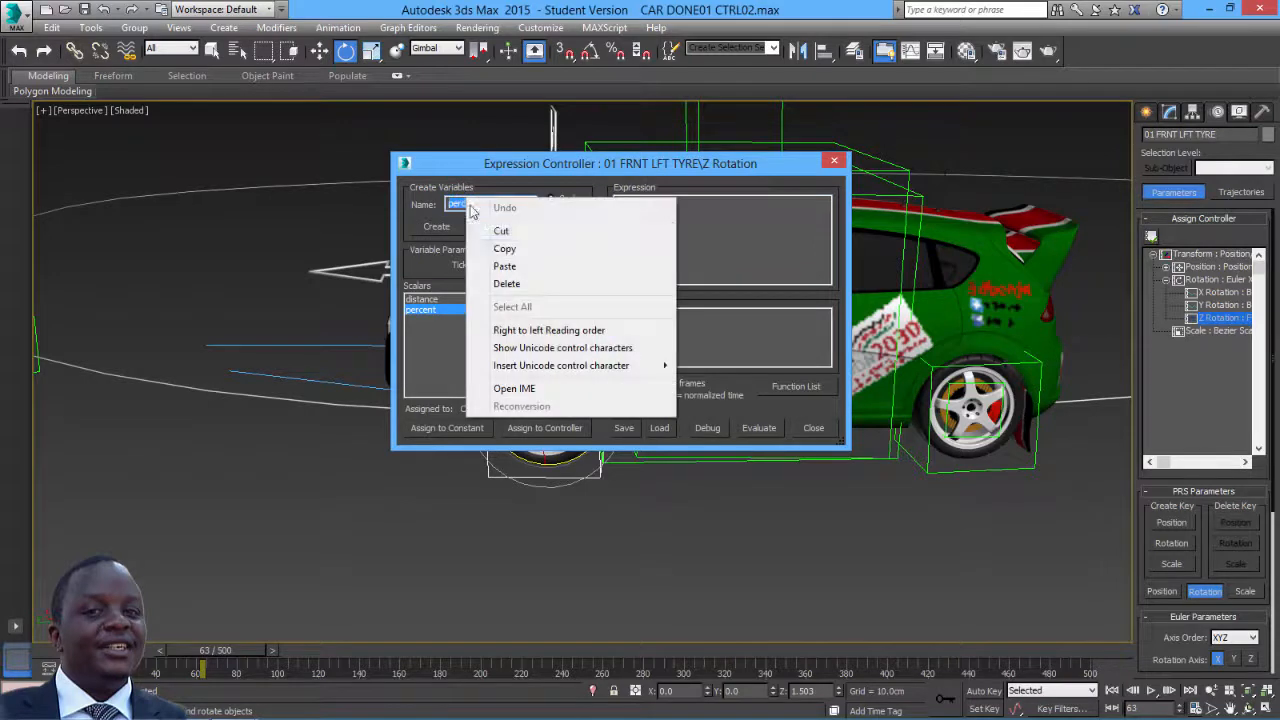
click(505, 266)
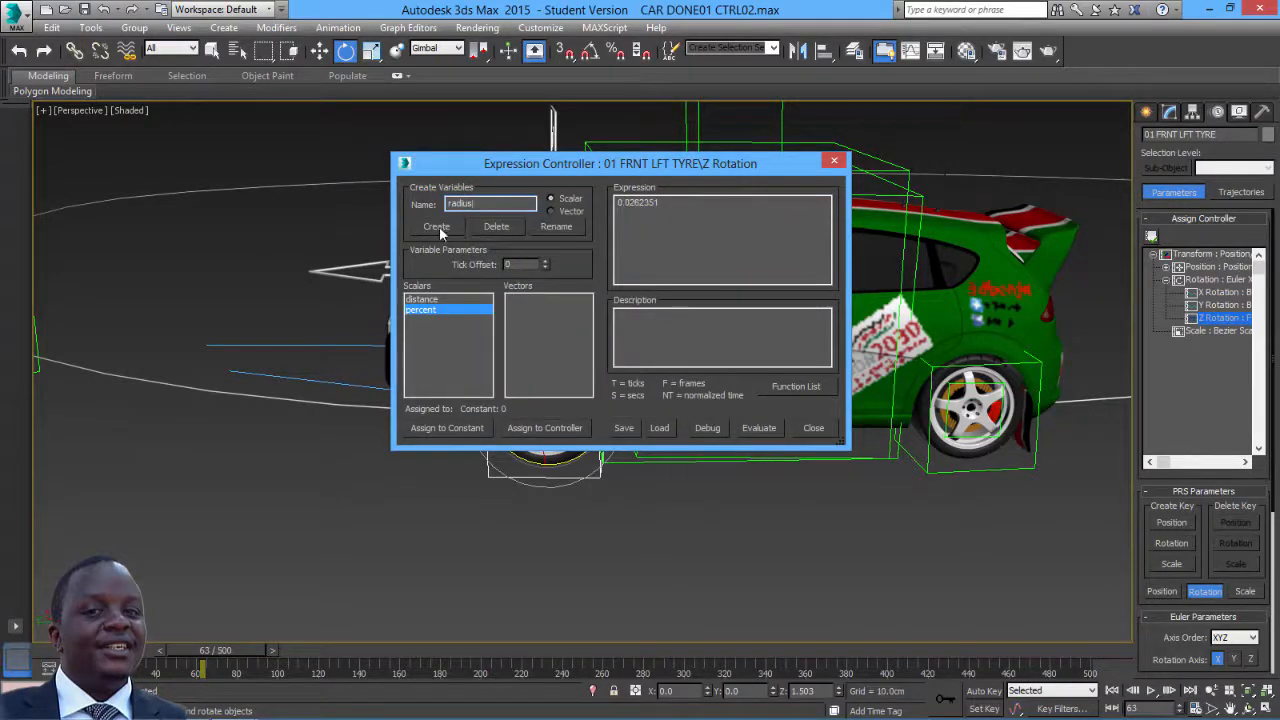
click(438, 228)
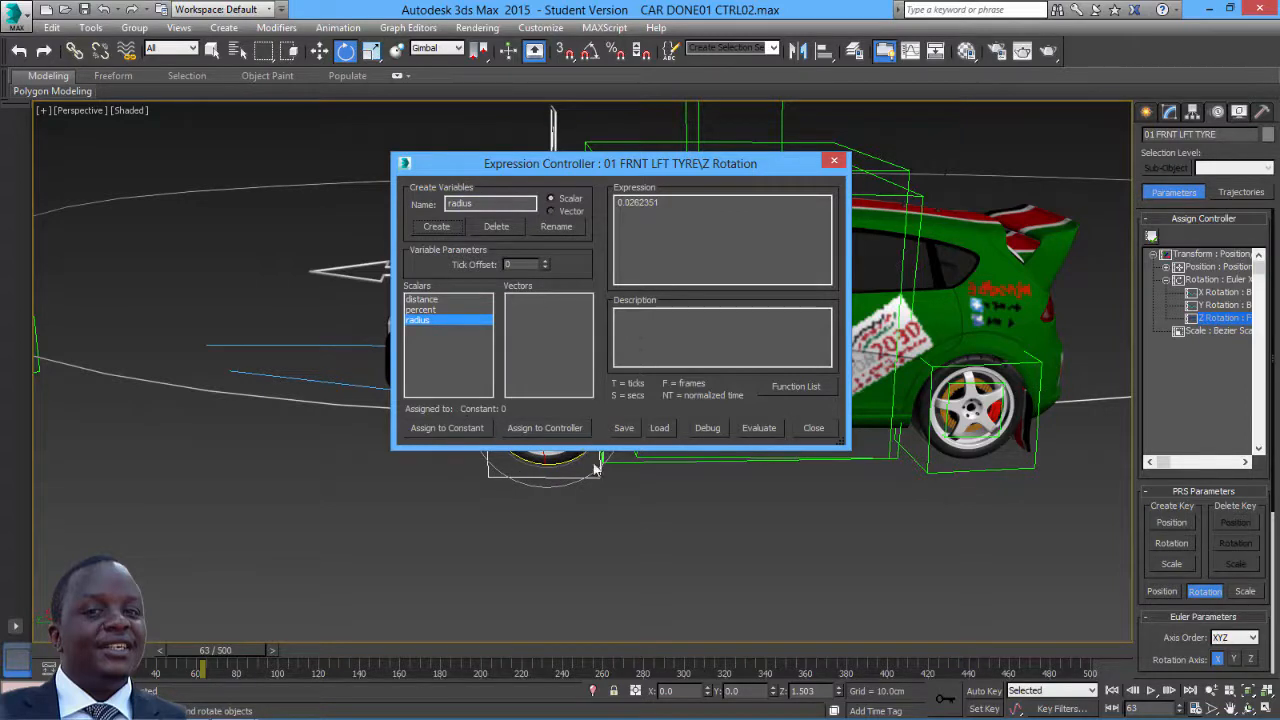
Copy the path length from the Notepad notes and assign the distance variable to the constant 2970.981
drag(666, 166, 532, 132)
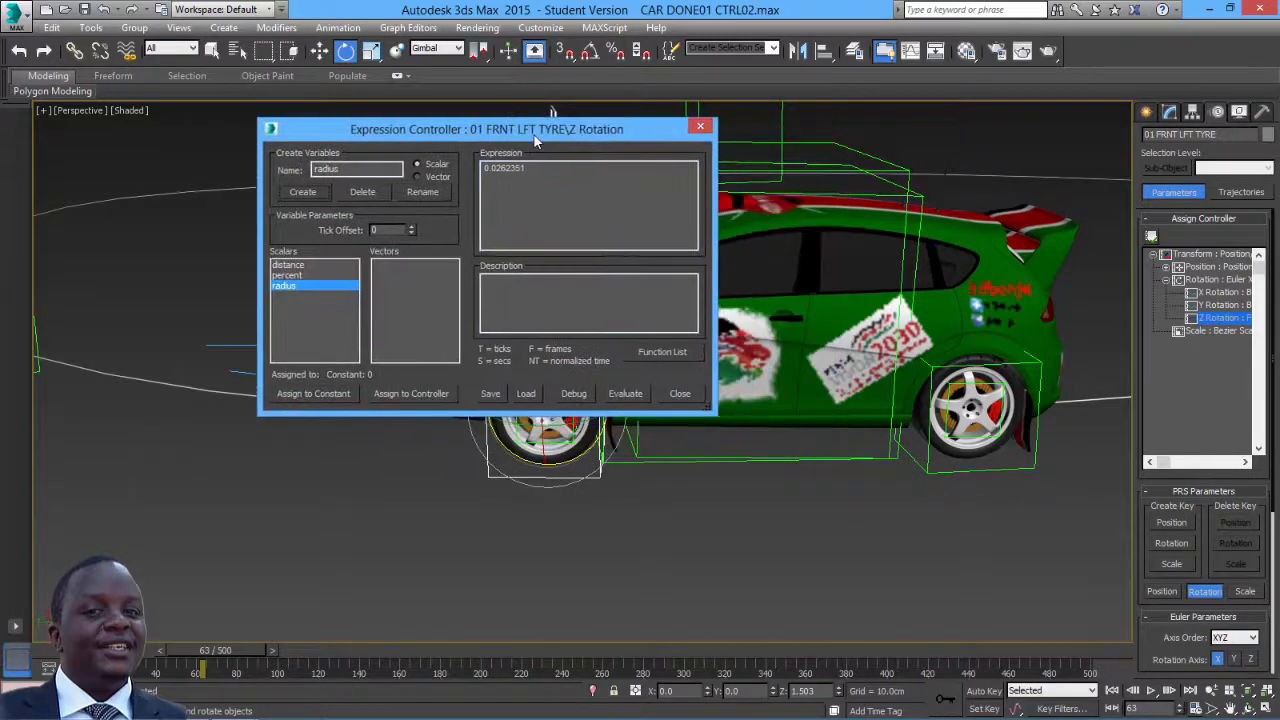
key(alt+Tab)
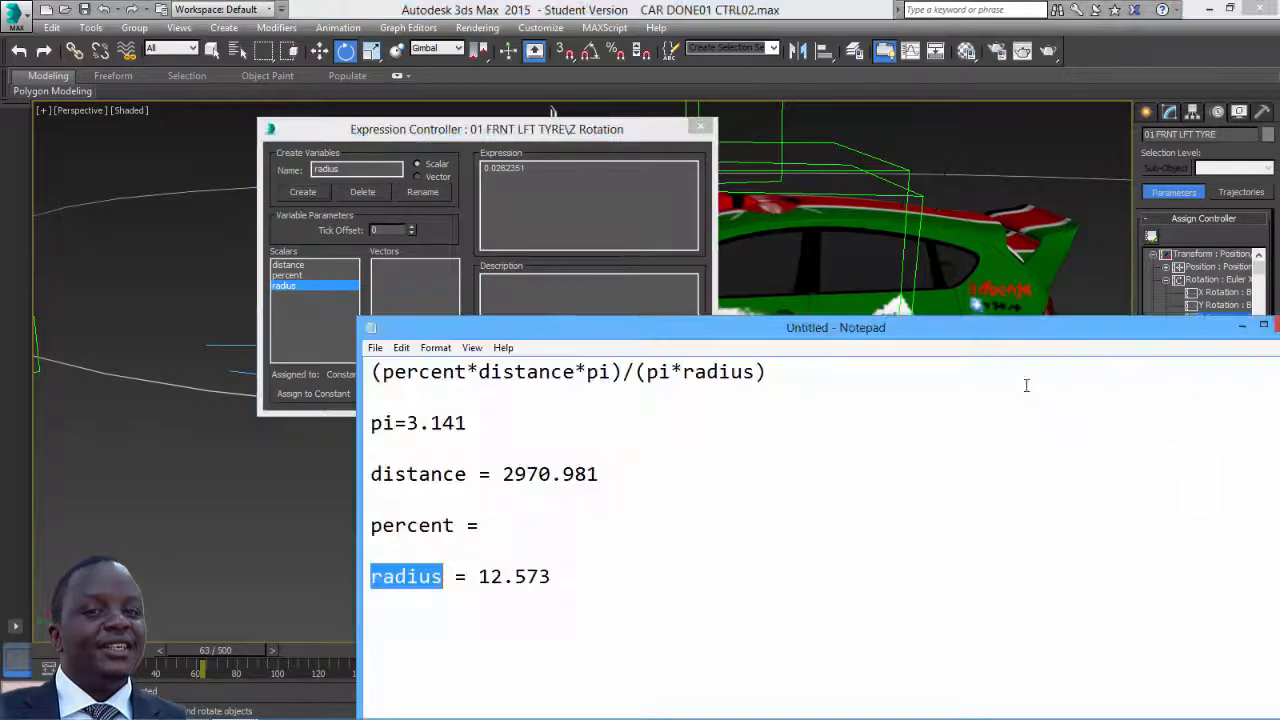
drag(918, 341, 972, 289)
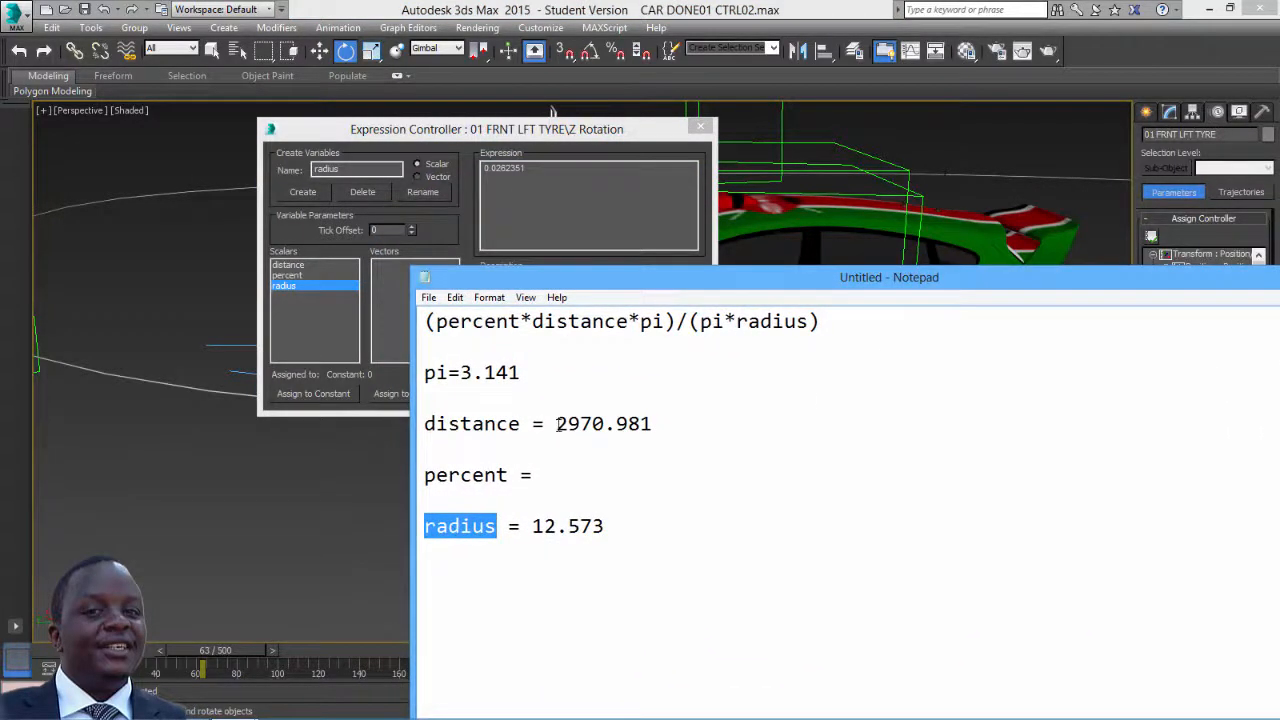
drag(557, 424, 684, 432)
right_click(621, 423)
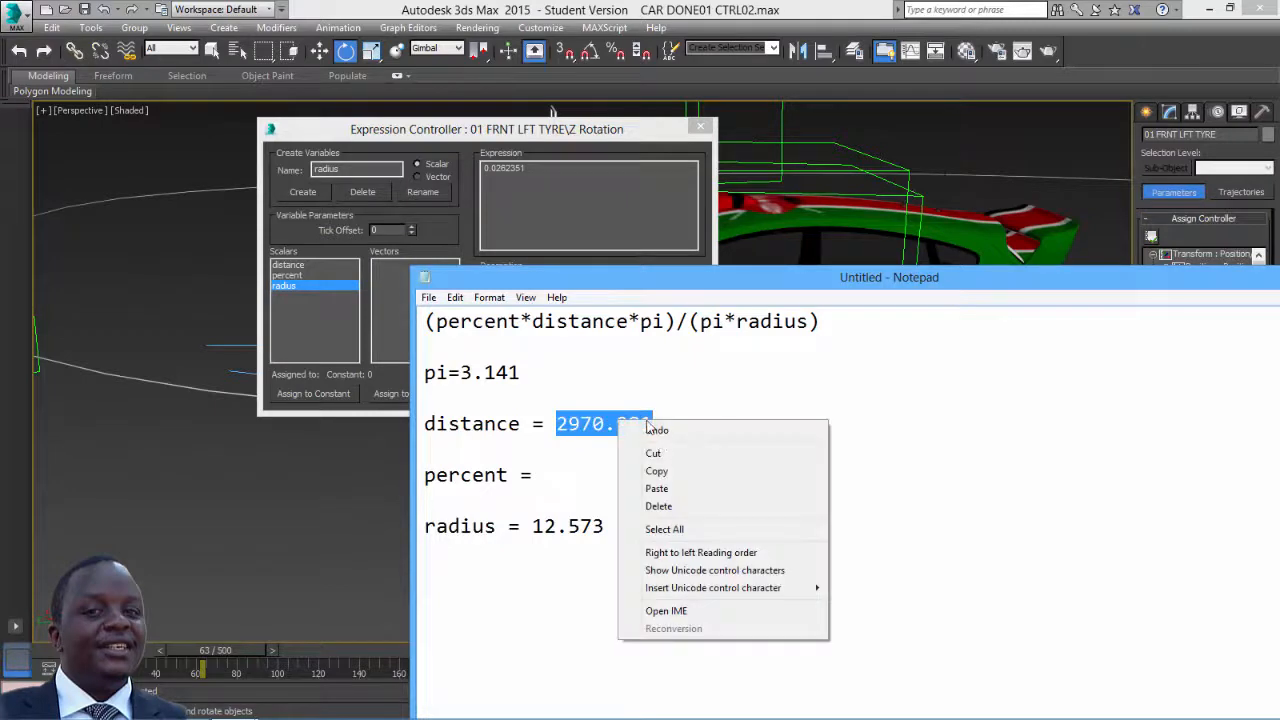
click(657, 471)
click(598, 131)
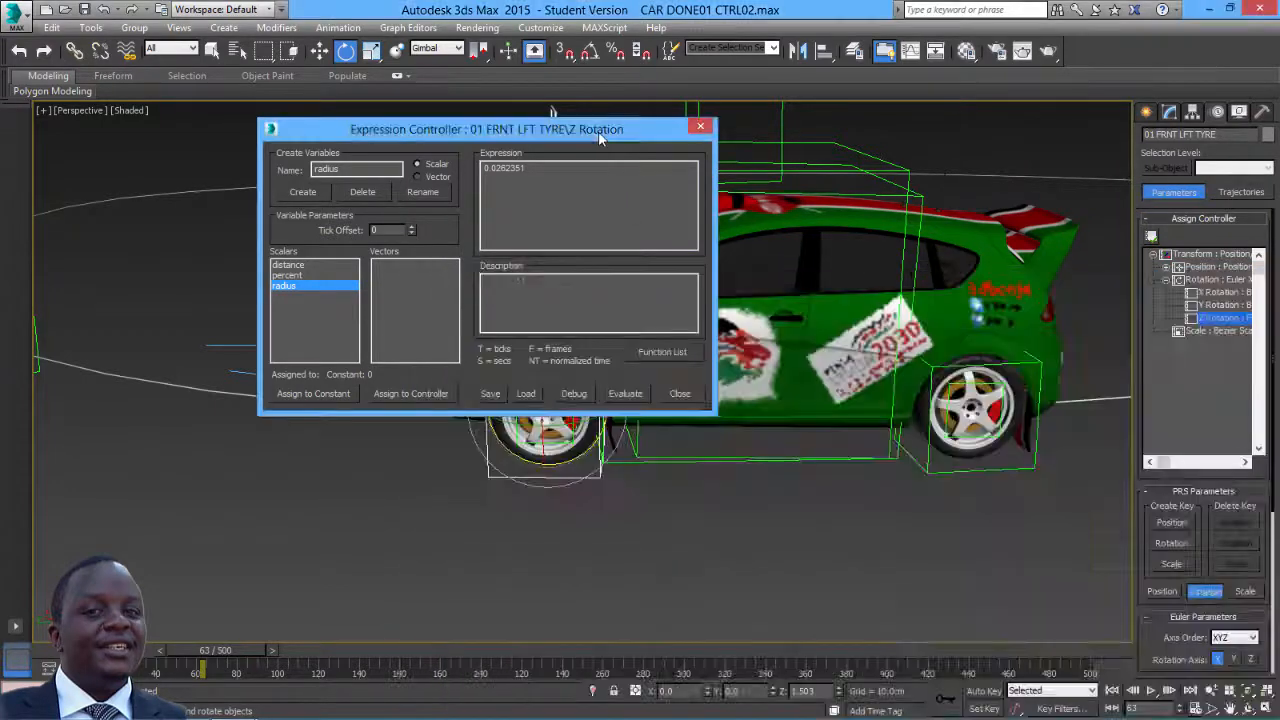
click(304, 266)
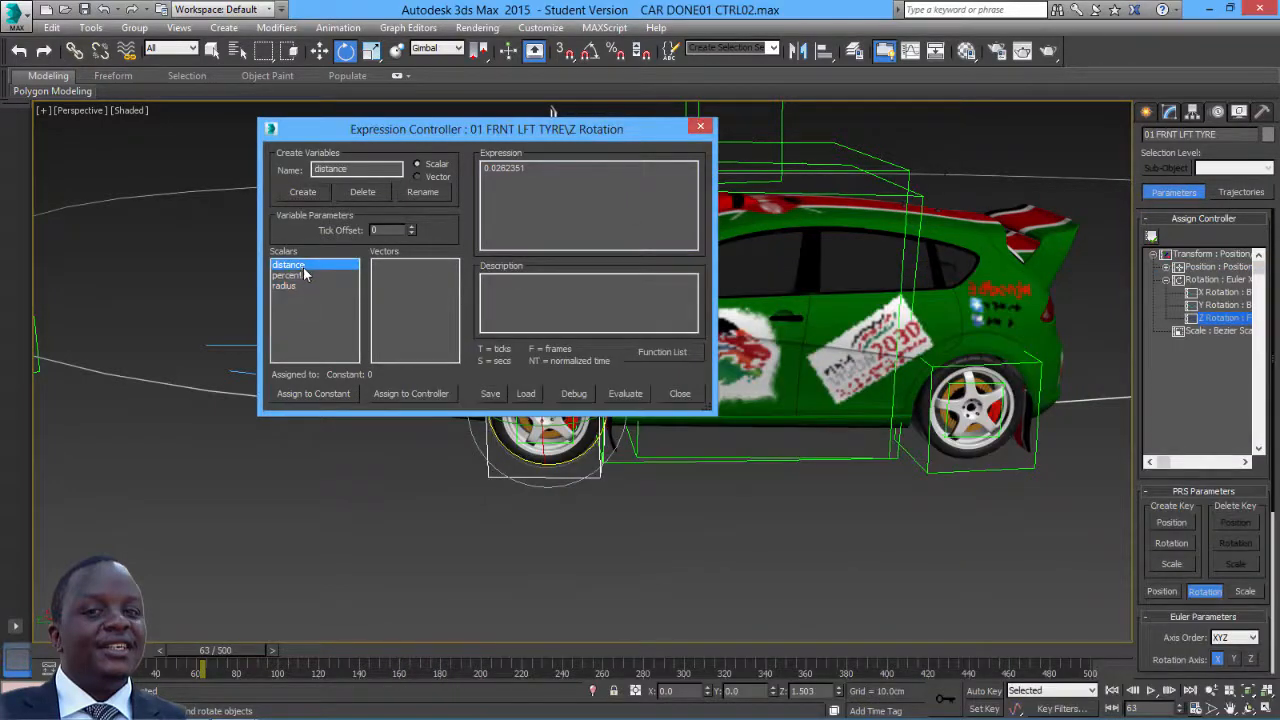
click(313, 393)
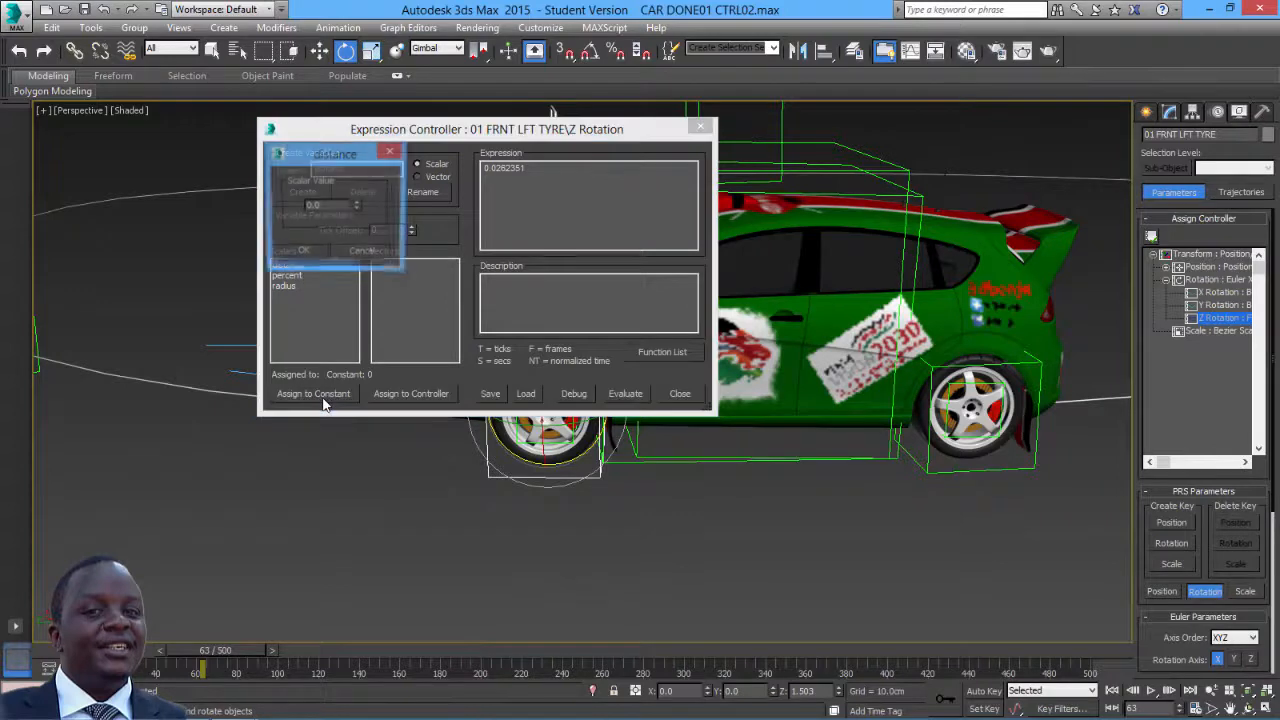
right_click(312, 205)
click(357, 274)
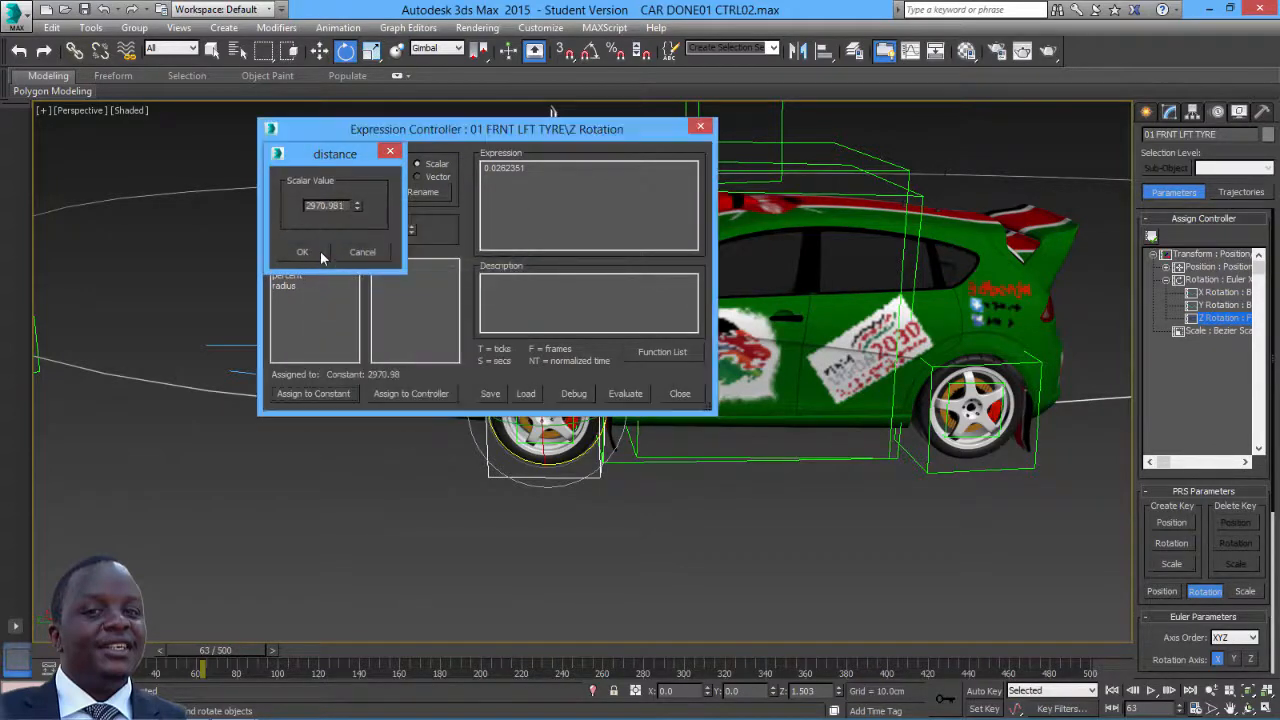
click(318, 252)
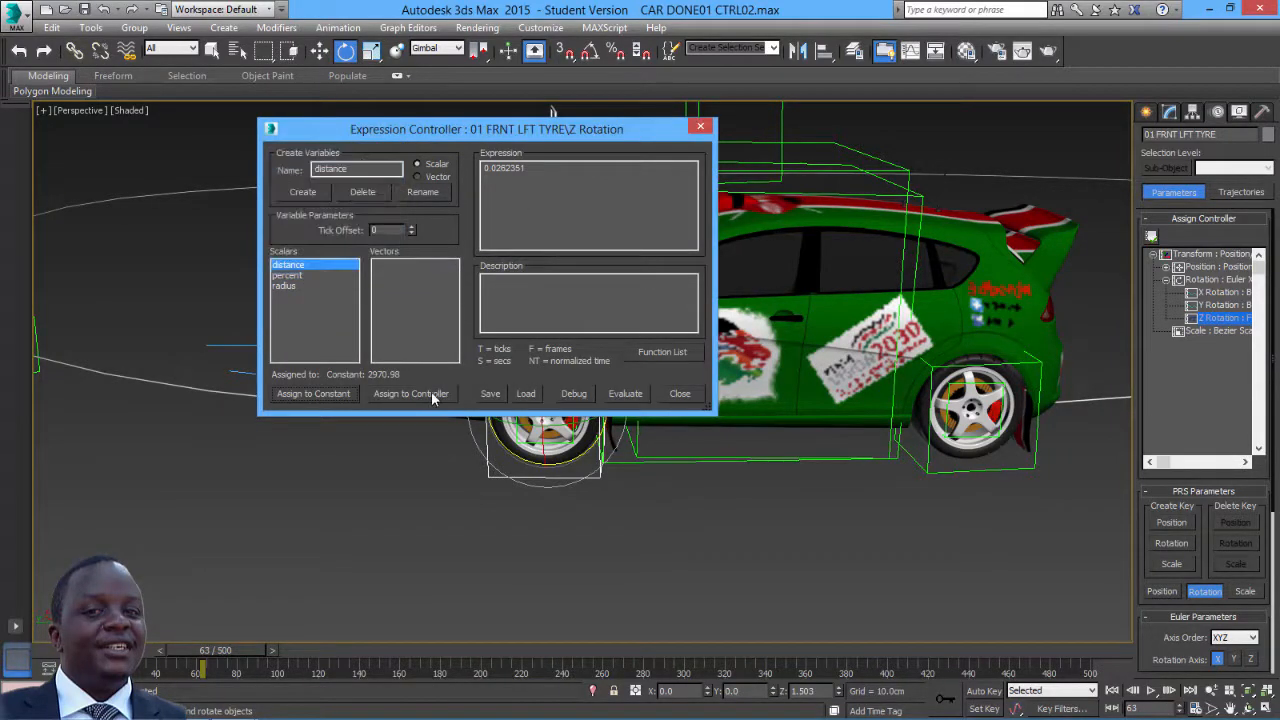
Copy the radius value from the Notepad notes and assign the radius variable to the constant 12.573
click(285, 286)
key(alt+Tab)
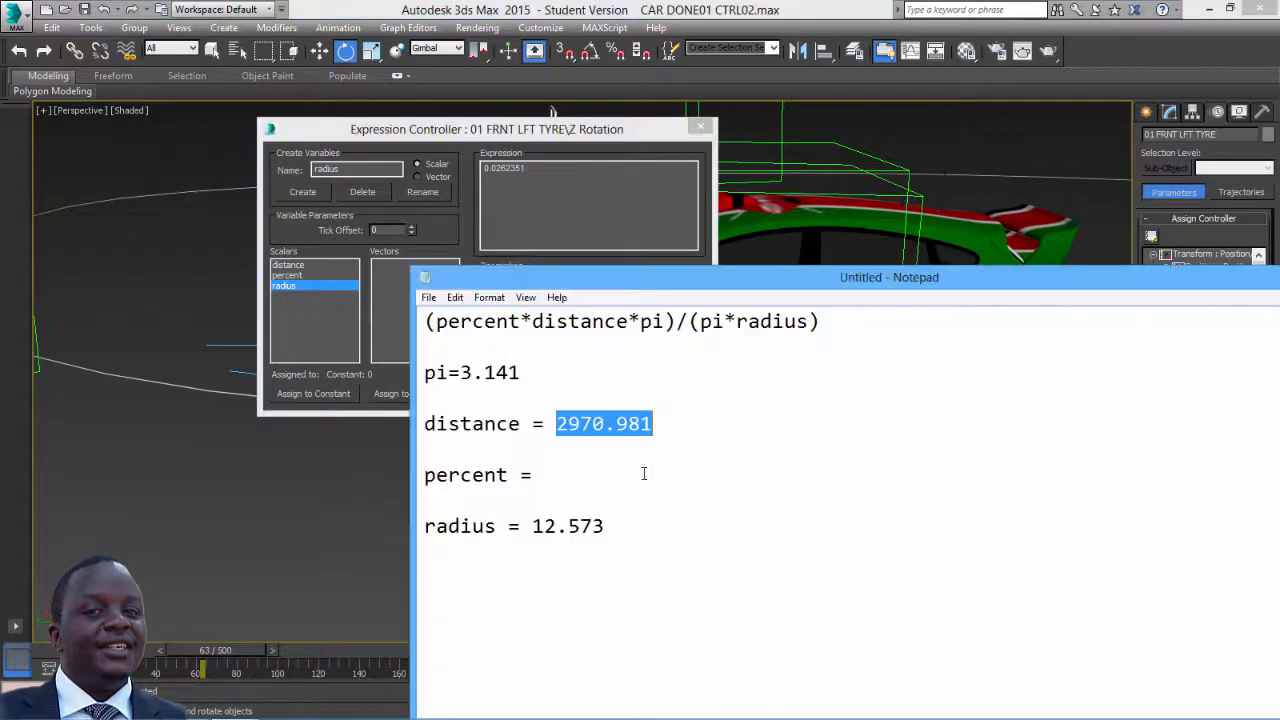
click(532, 526)
double_click(580, 526)
right_click(580, 530)
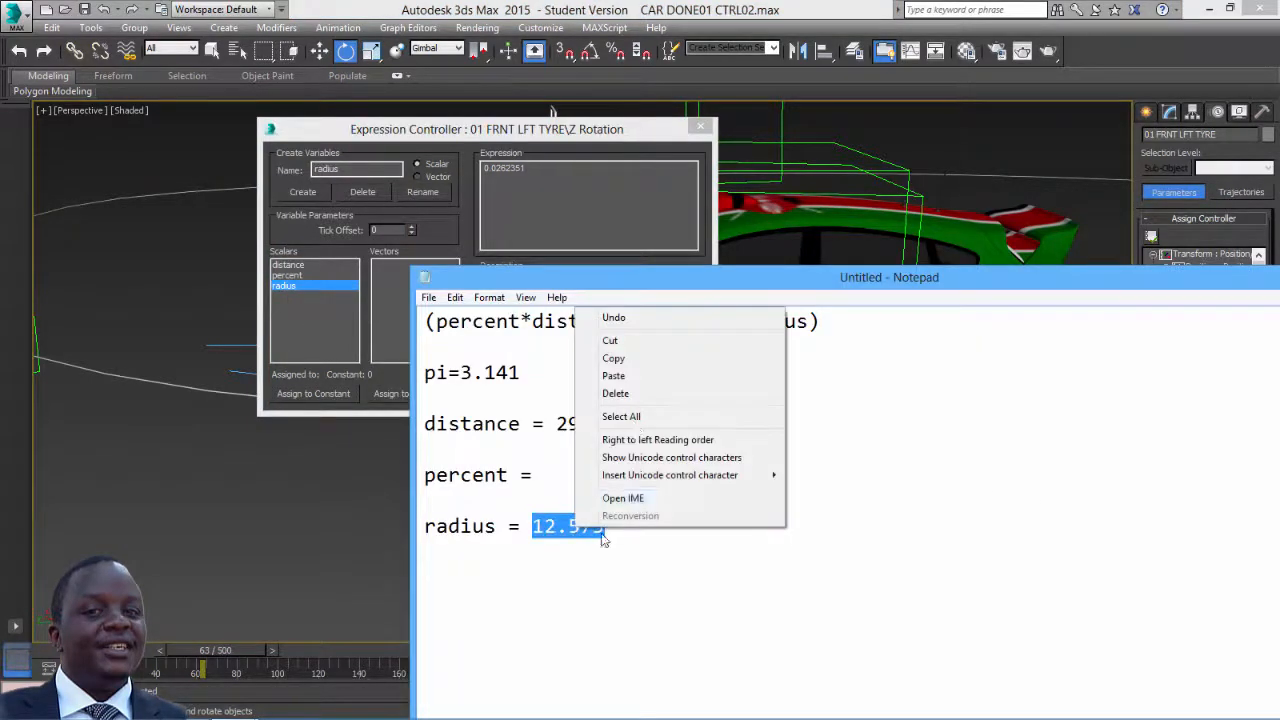
click(610, 357)
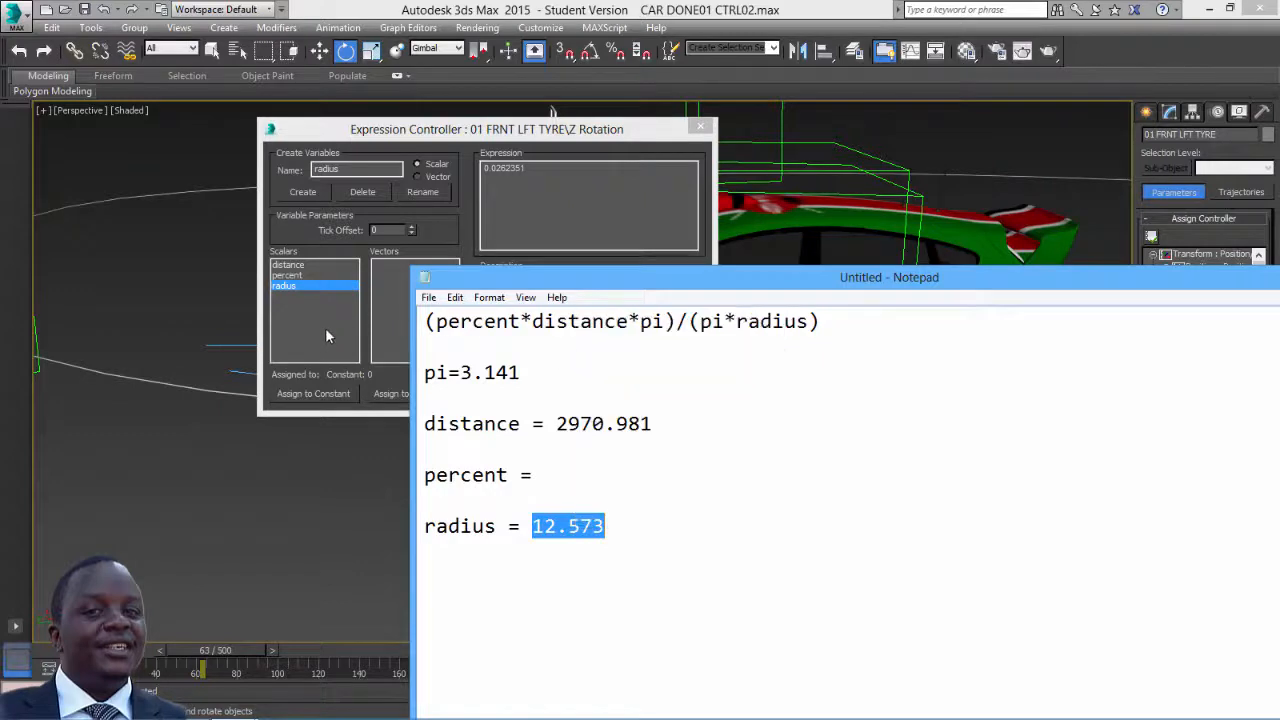
click(325, 327)
click(322, 390)
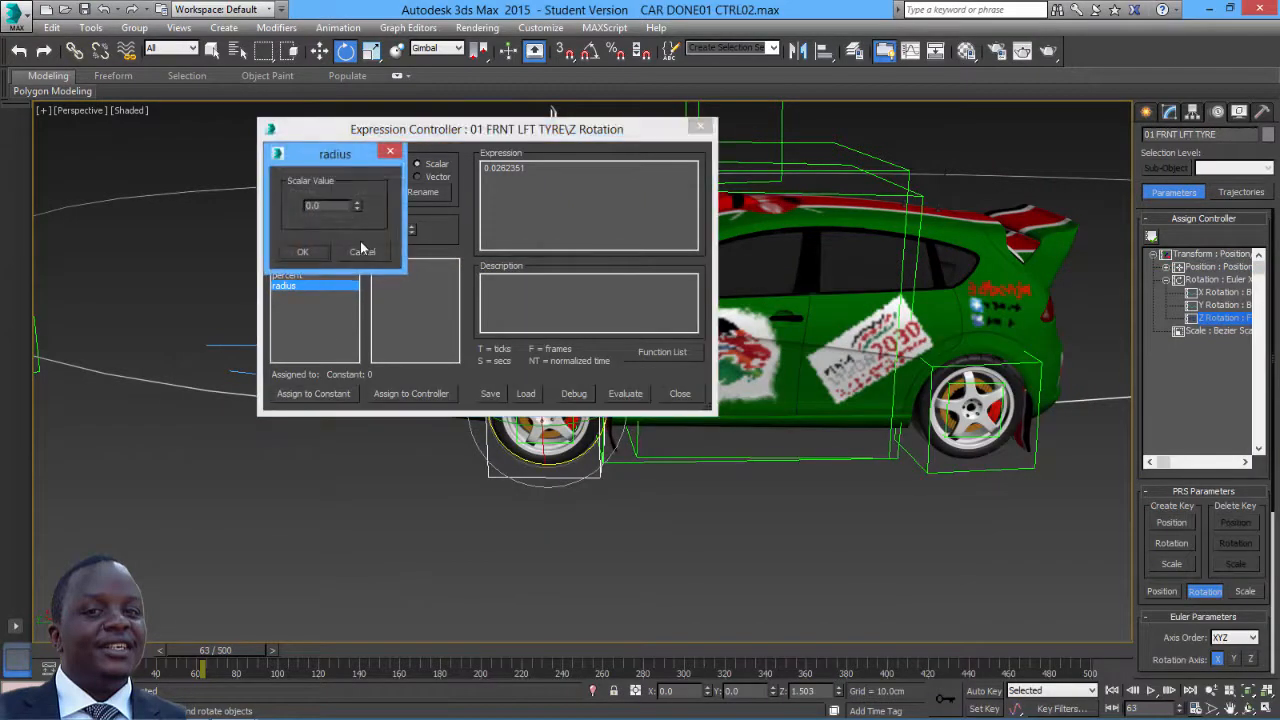
right_click(313, 206)
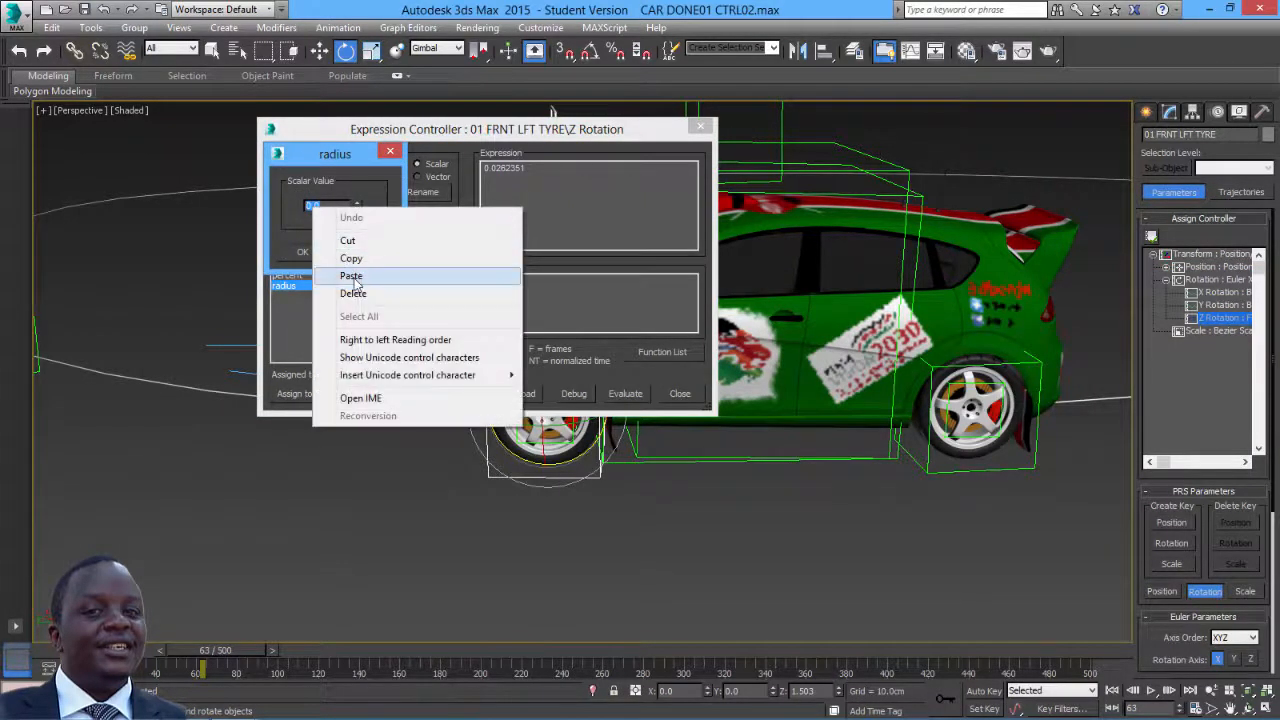
click(347, 271)
click(305, 253)
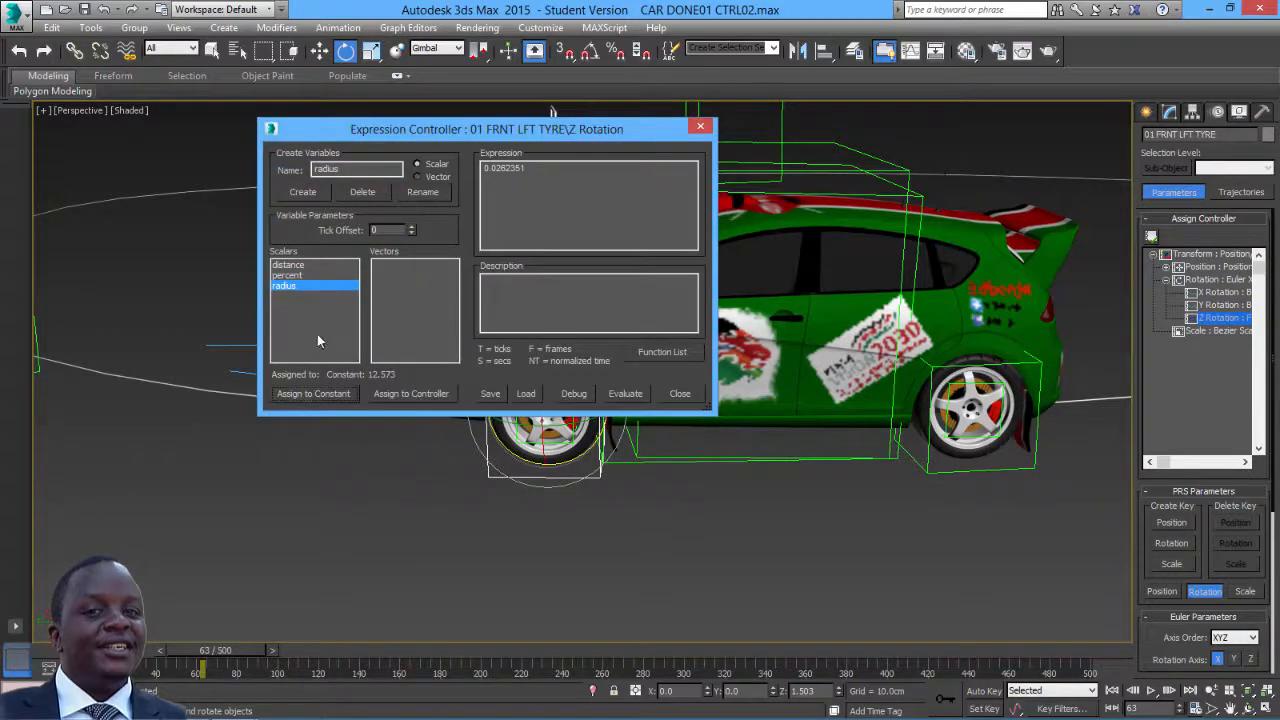
Assign the percent variable to the Percent track of the MAIN CAR object's path constraint
click(289, 276)
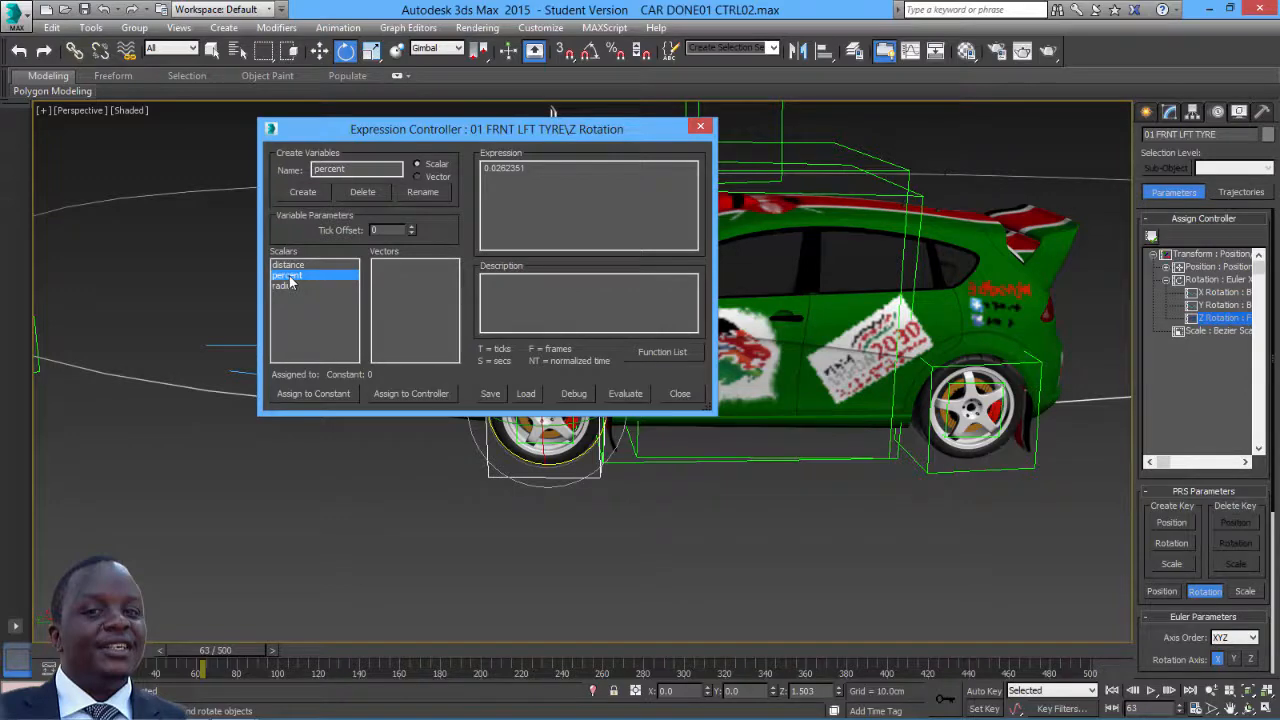
click(407, 395)
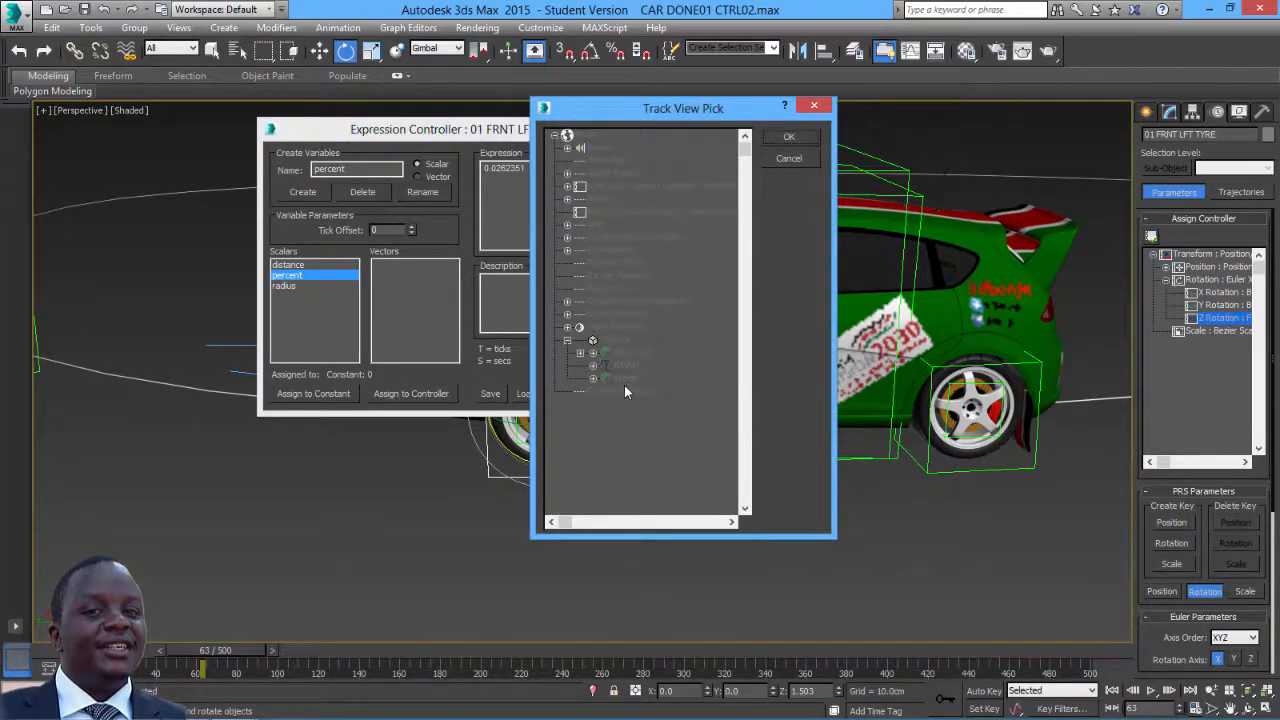
click(593, 354)
click(605, 366)
click(618, 379)
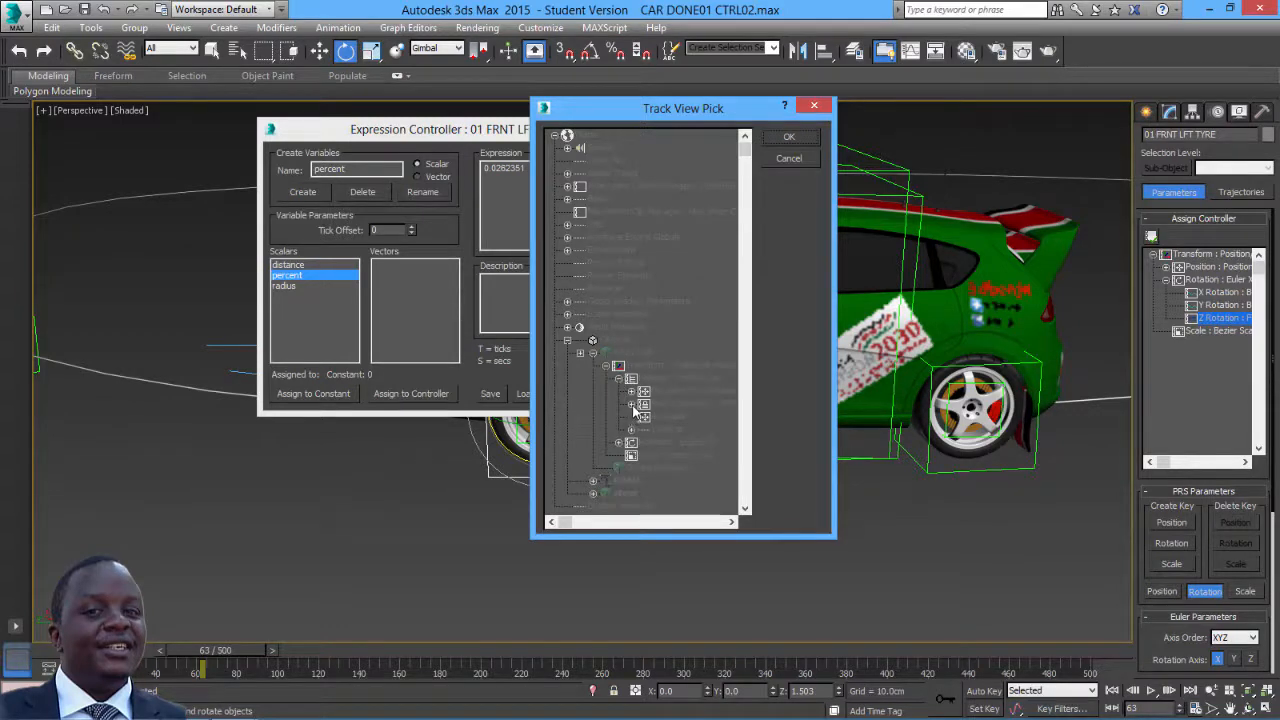
click(631, 404)
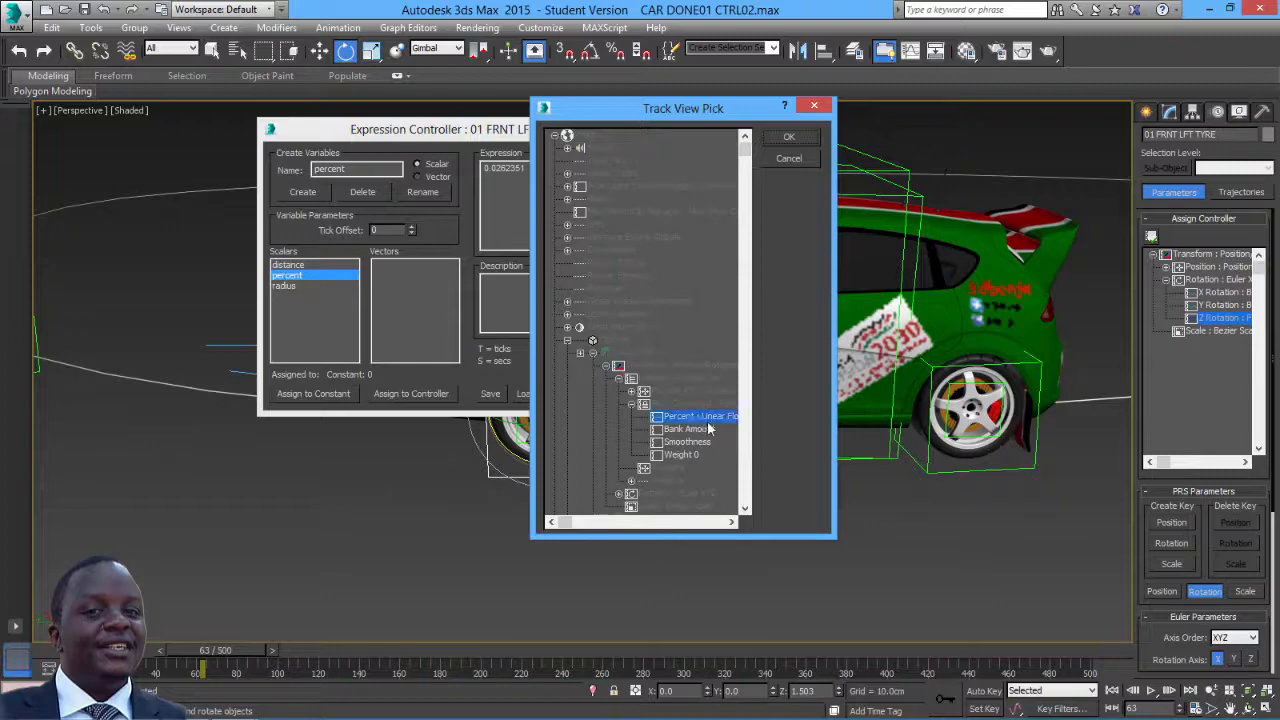
click(788, 138)
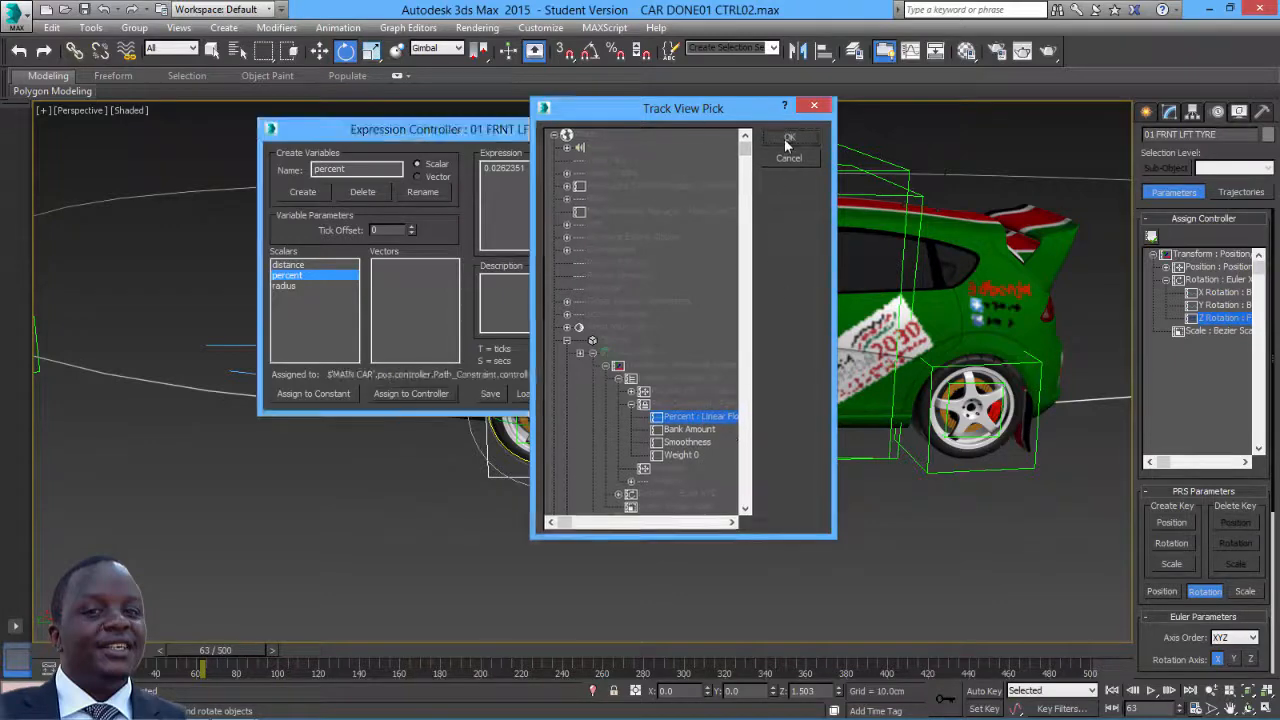
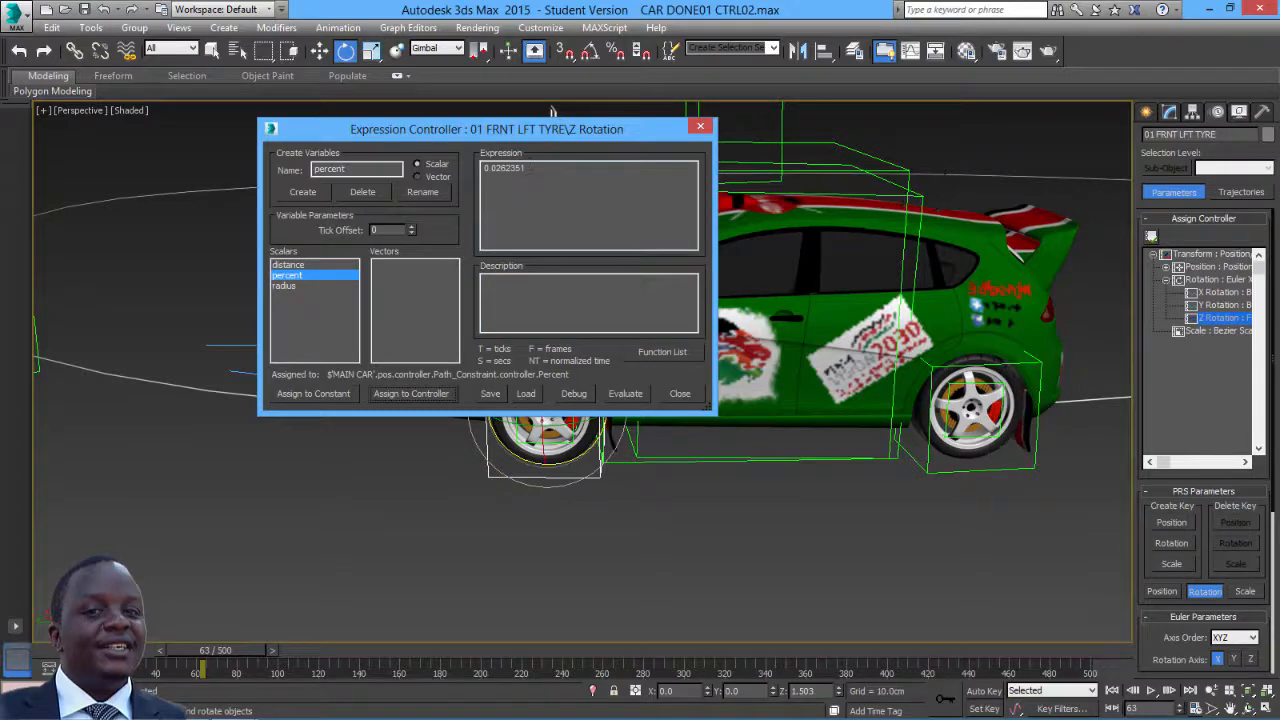
Copy the formula (percent*distance*pi)/(pi*radius) from the Notepad notes into the Z Rotation expression, evaluate it and close the expression controller
key(alt+Tab)
drag(820, 322, 424, 320)
right_click(441, 316)
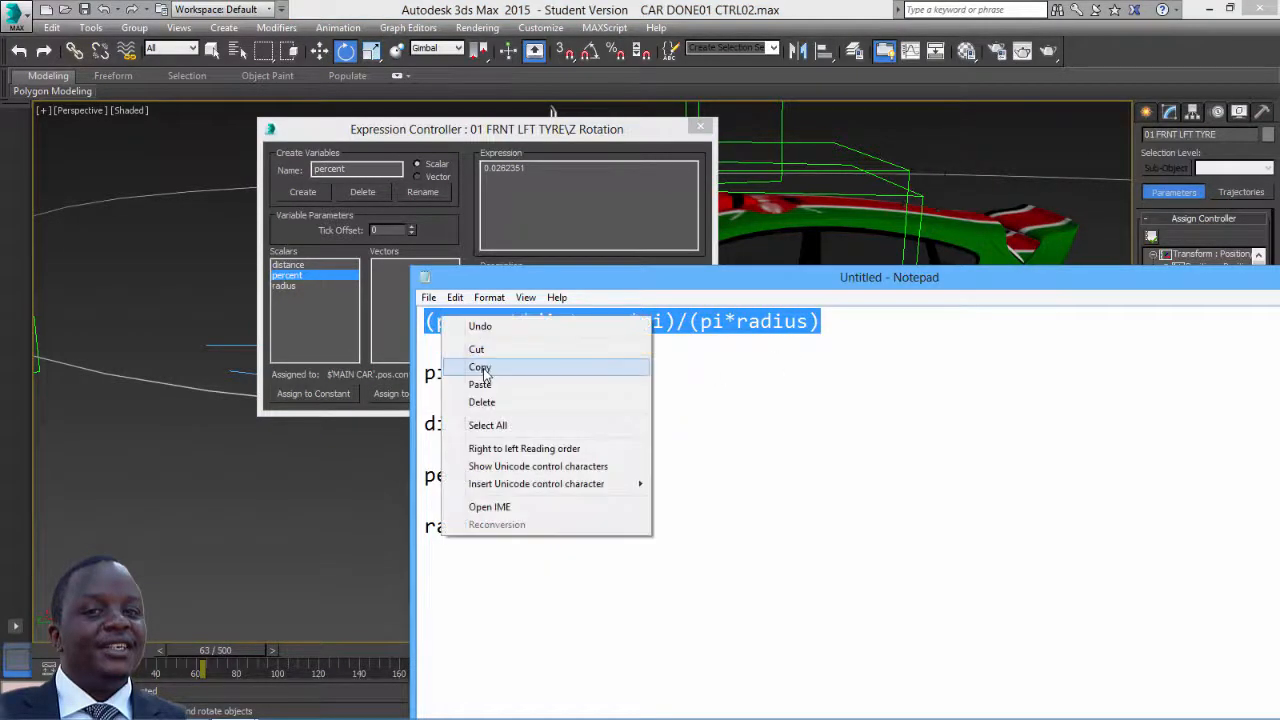
click(480, 366)
click(644, 149)
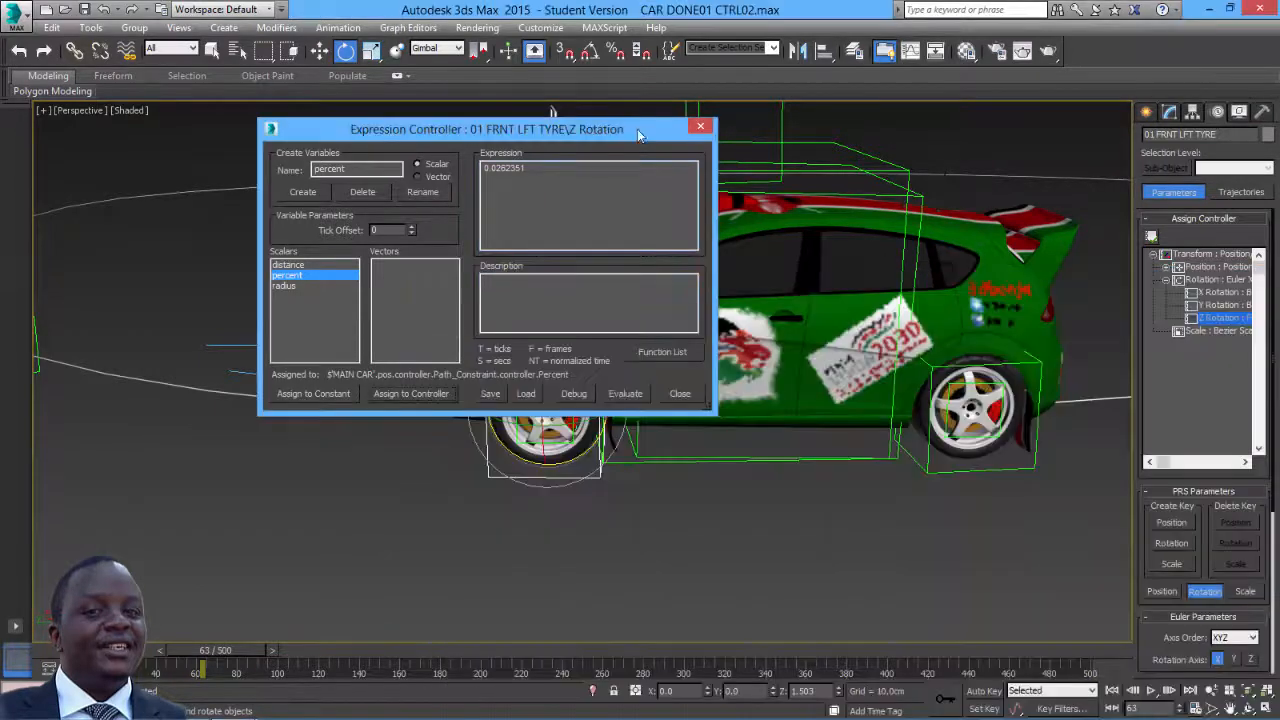
double_click(503, 170)
right_click(503, 172)
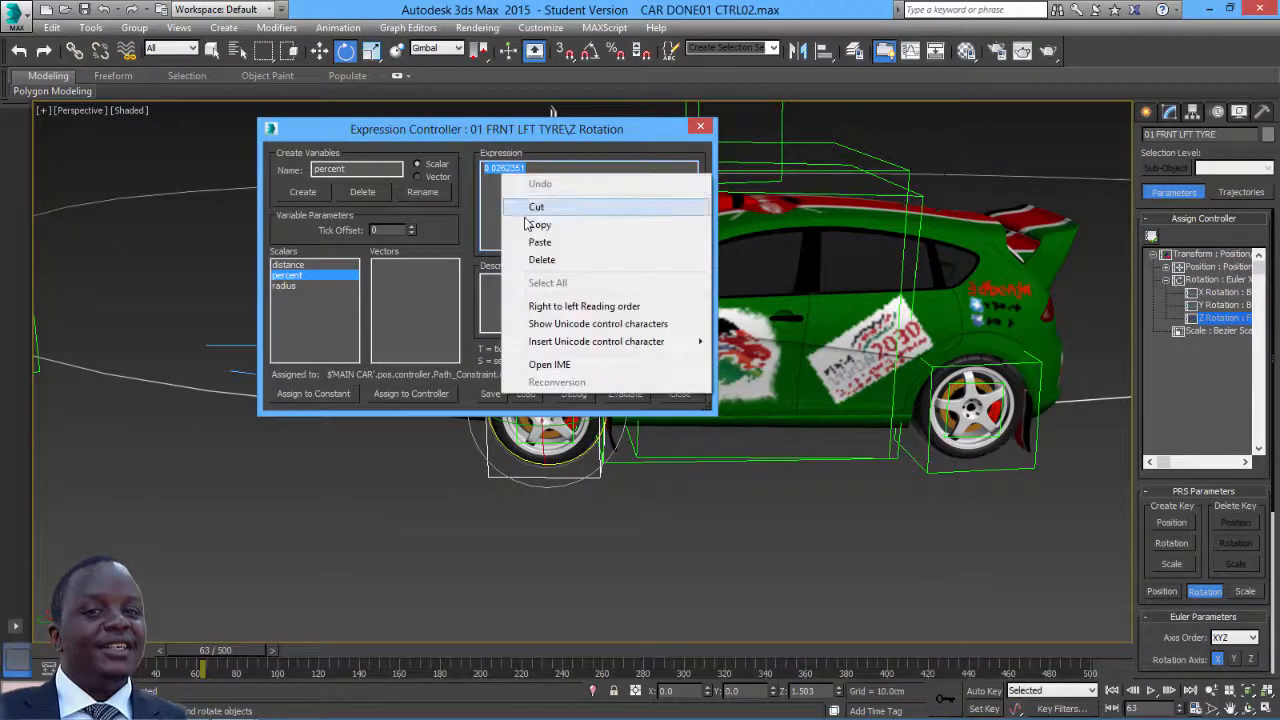
click(534, 240)
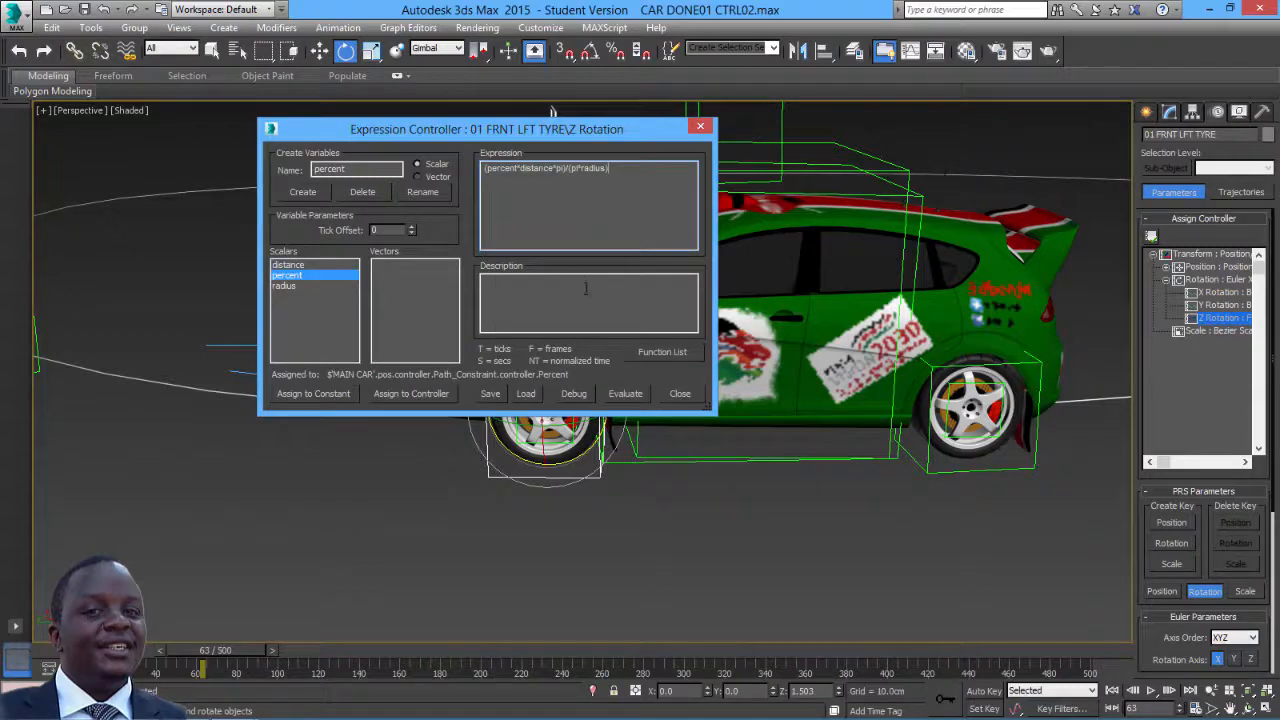
click(624, 394)
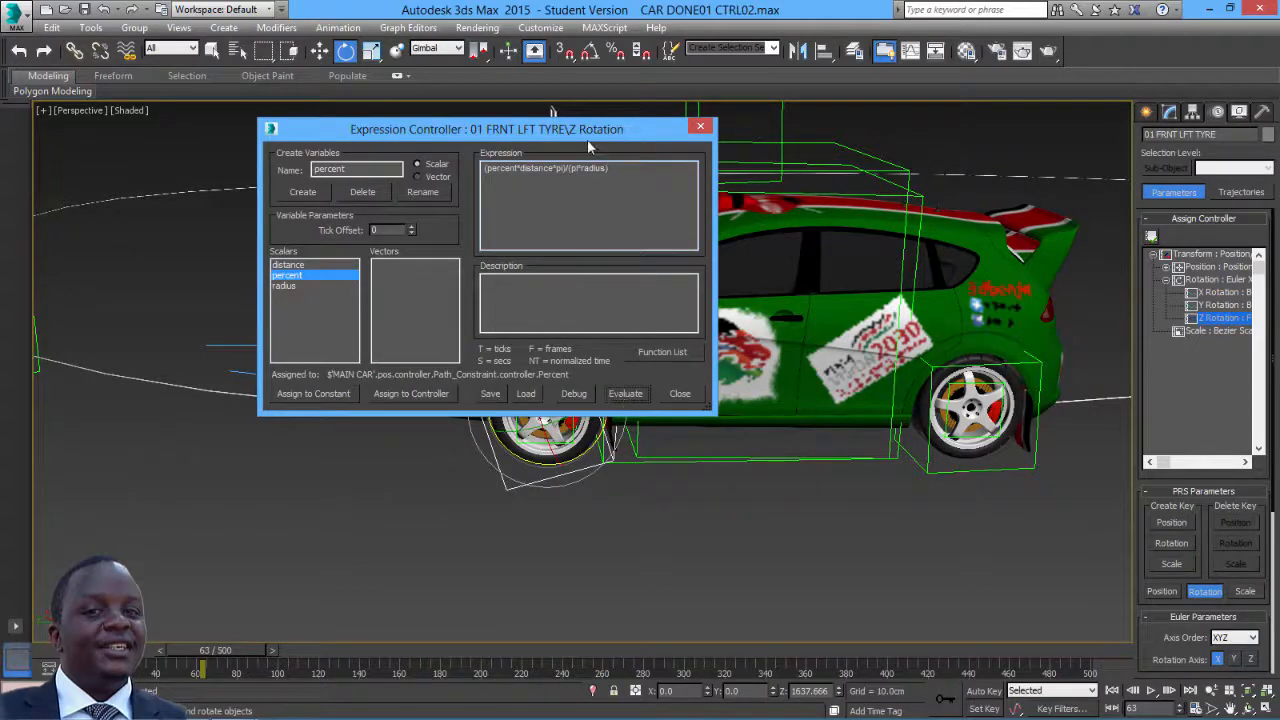
drag(589, 131, 905, 162)
click(1016, 157)
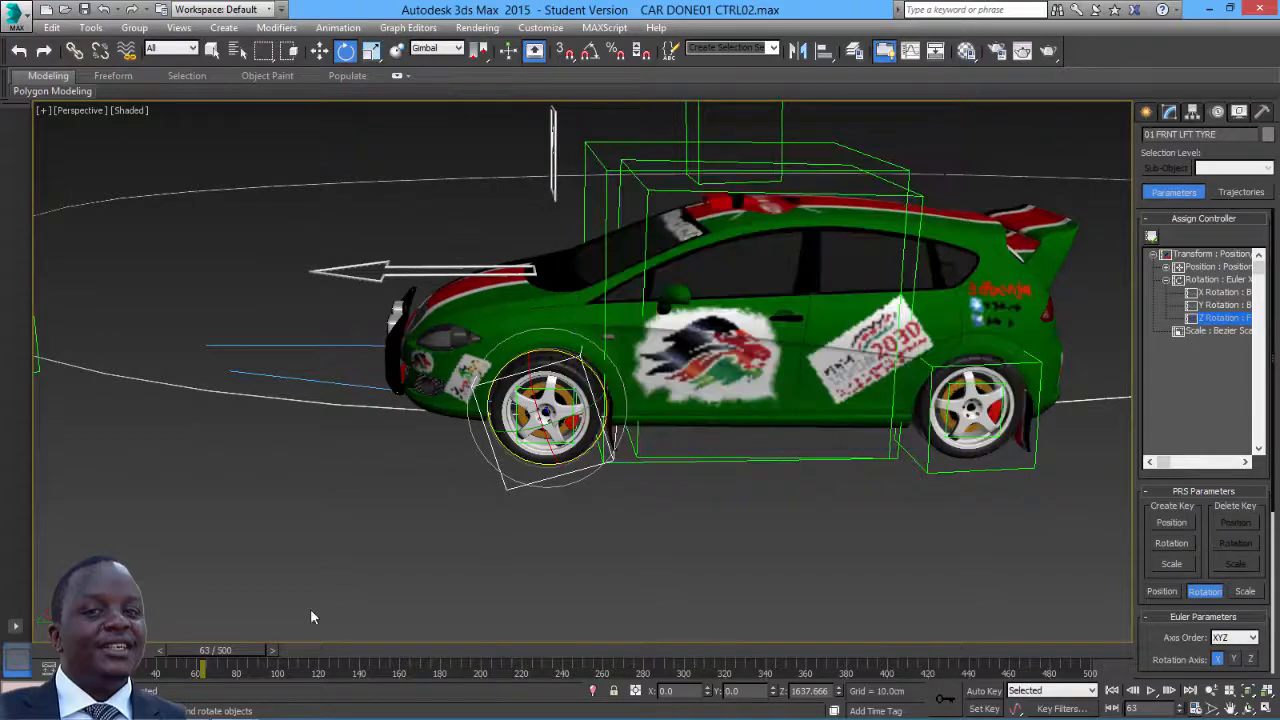
Scrub and play the animation to examine how the front left tyre rolls, checking the time configuration too
drag(221, 648, 234, 650)
key(e)
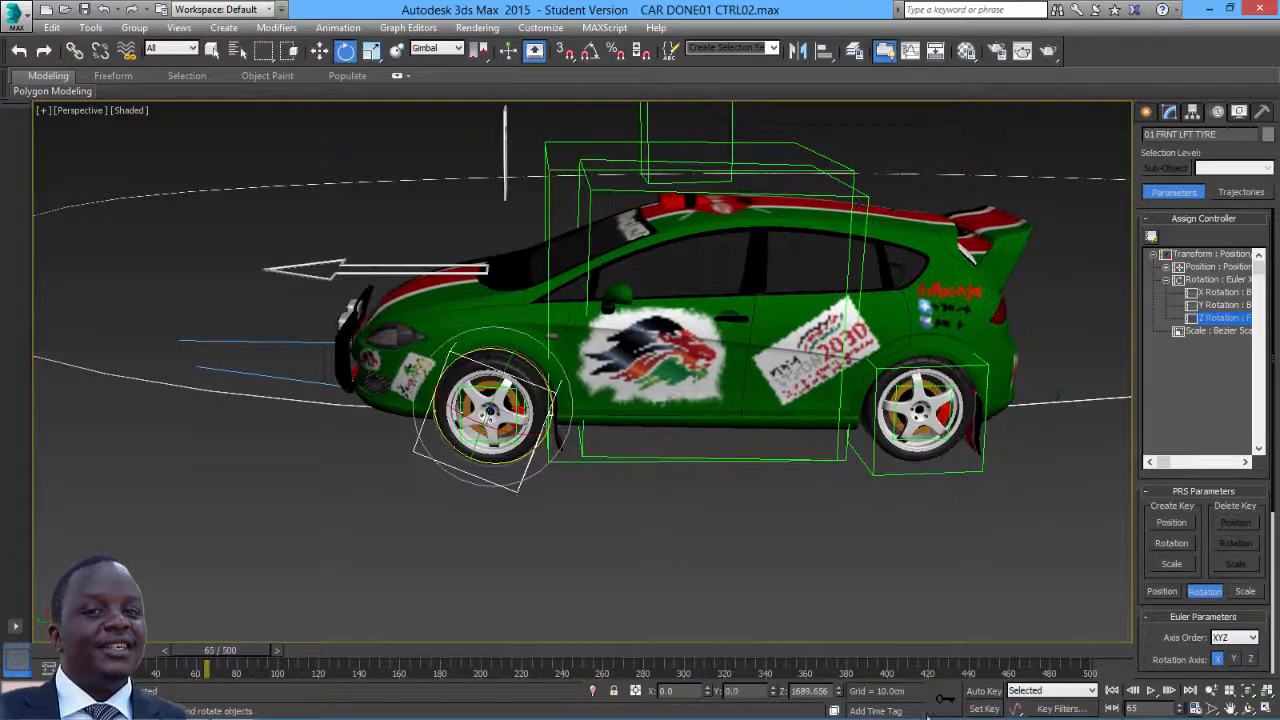
click(1196, 708)
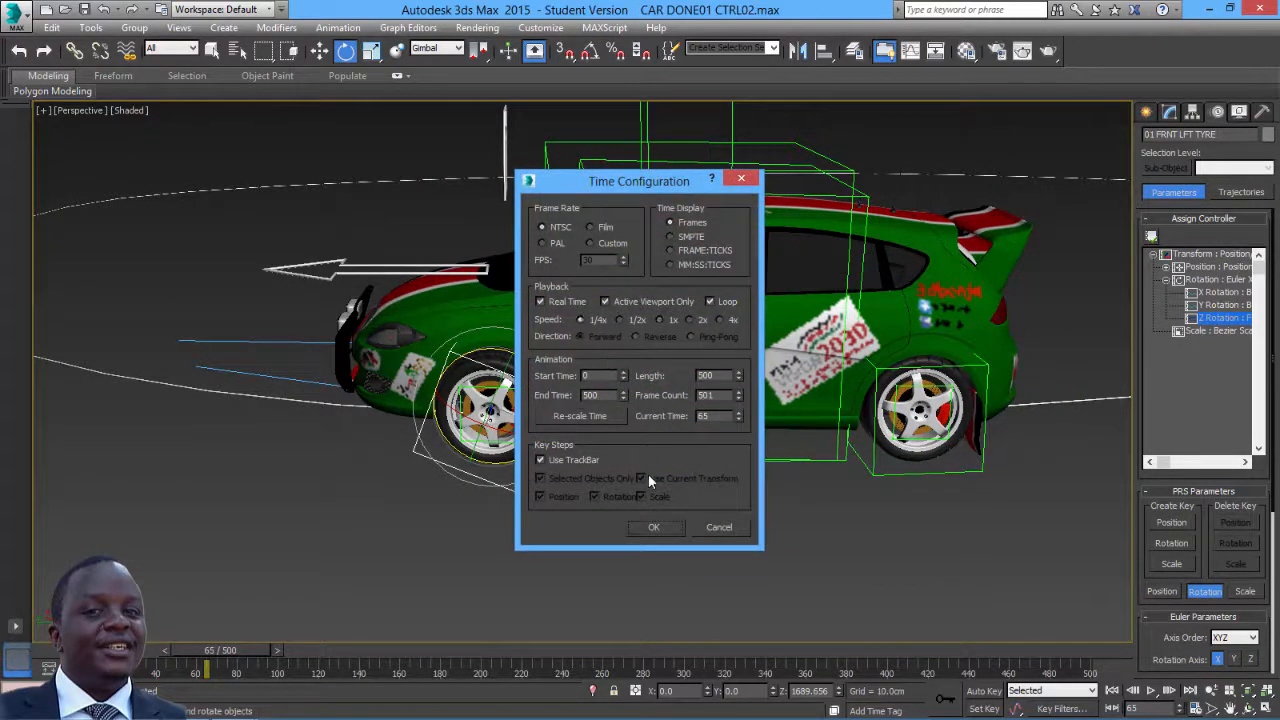
click(655, 528)
click(1151, 690)
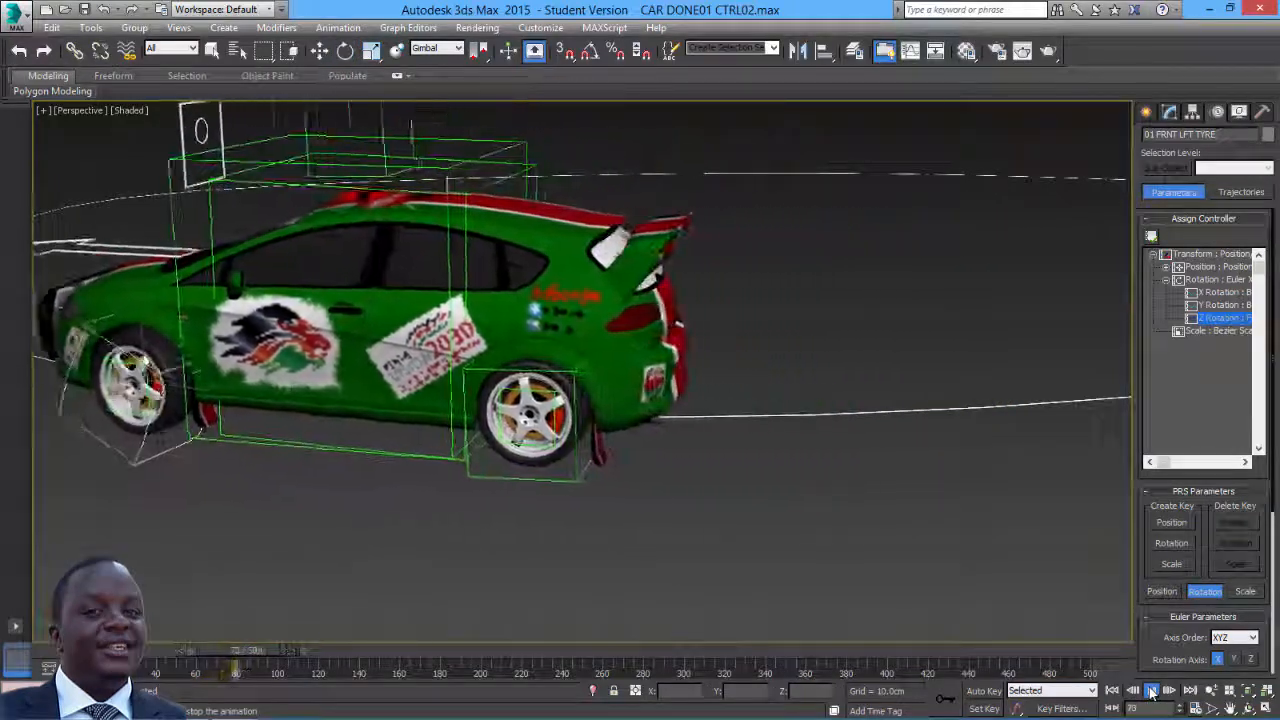
key(e)
click(250, 652)
drag(255, 655, 225, 655)
key(e)
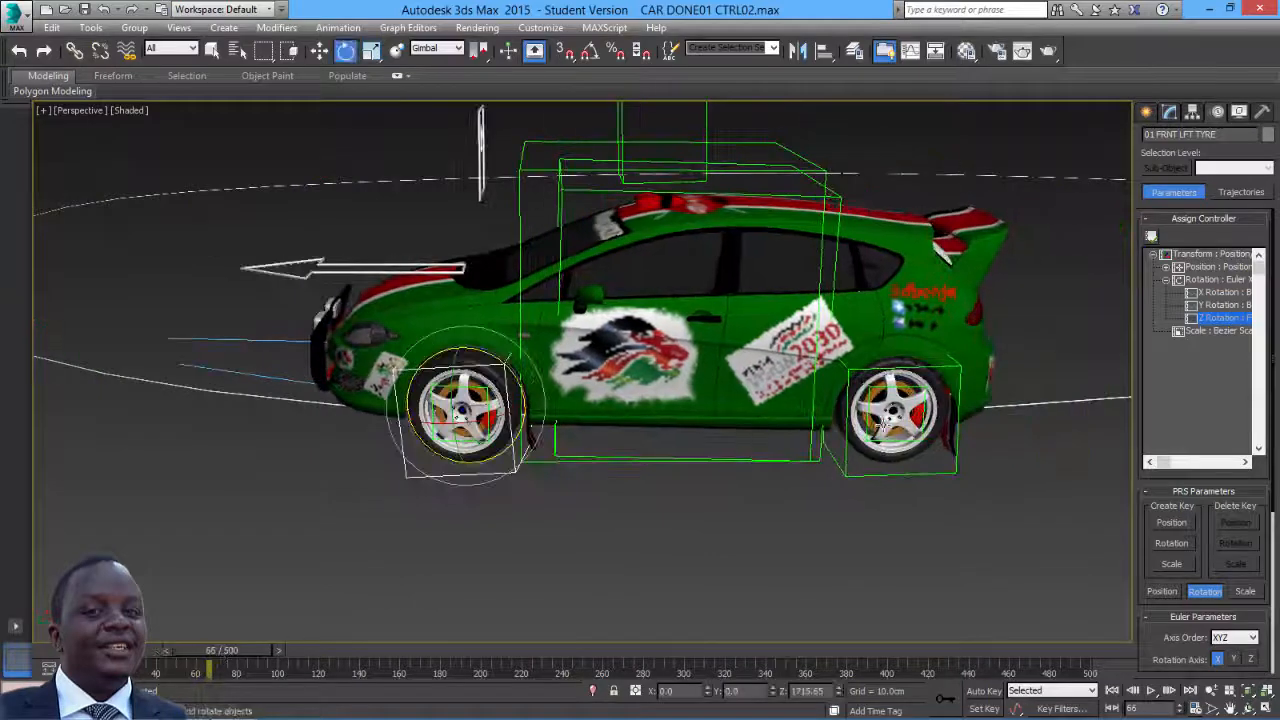
Reopen the front left tyre's Z Rotation expression and save it as an expression file named CAR PATH
right_click(1215, 325)
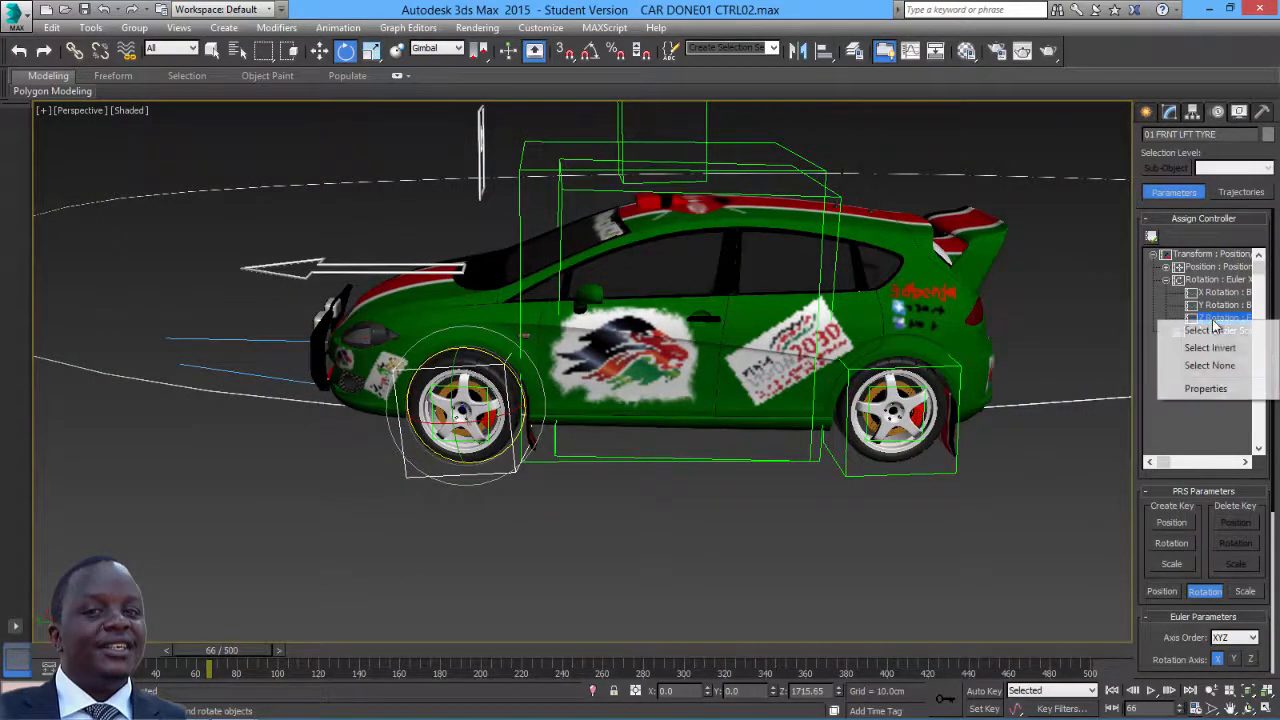
click(1216, 389)
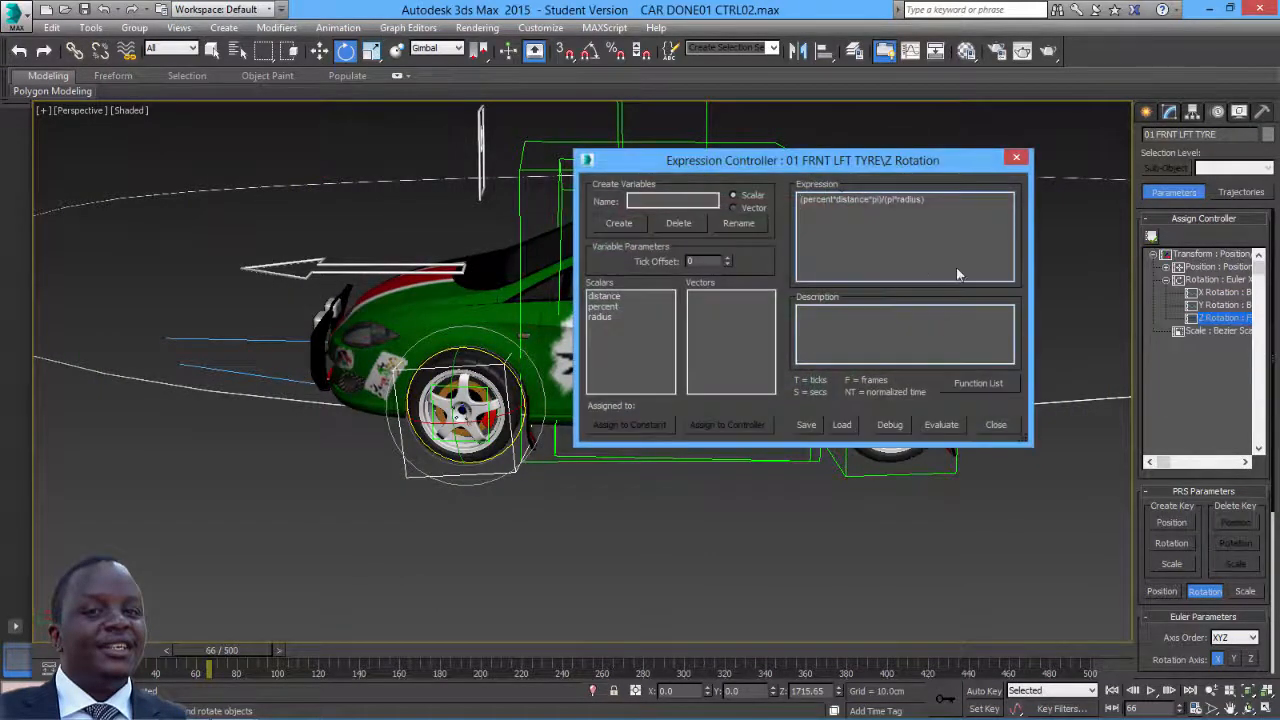
click(806, 424)
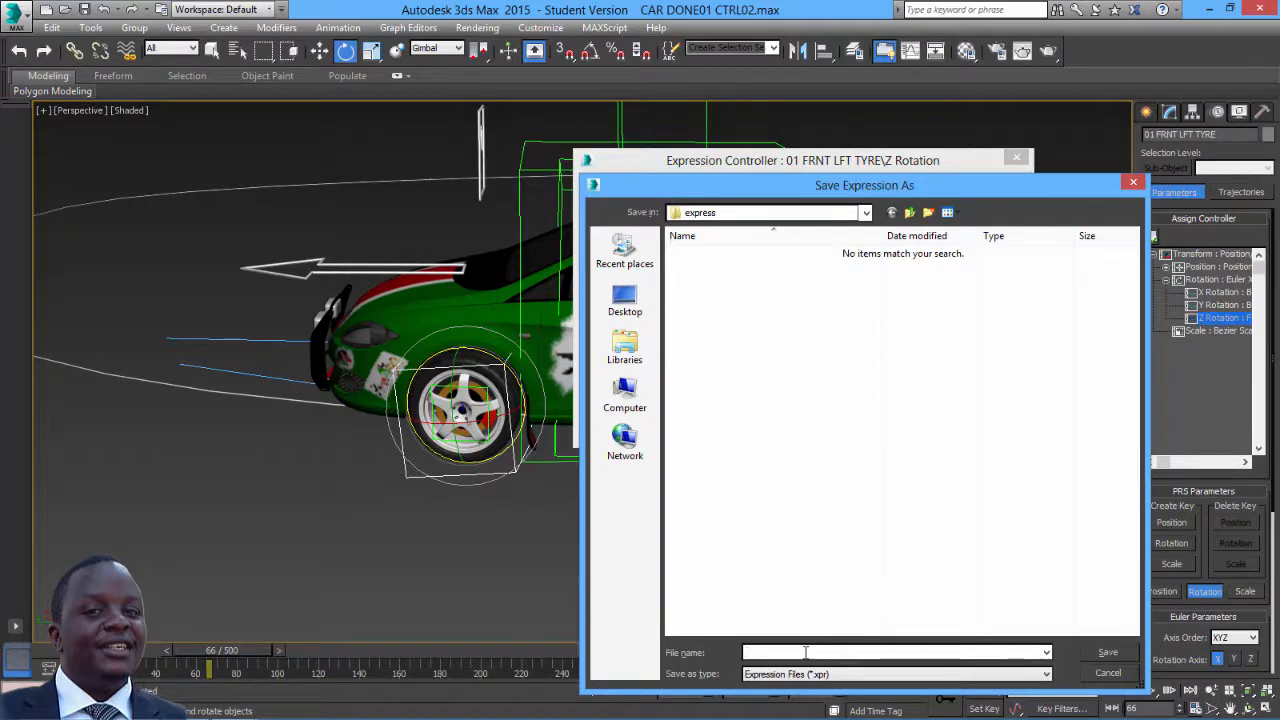
text(CAR PATH)
click(1108, 652)
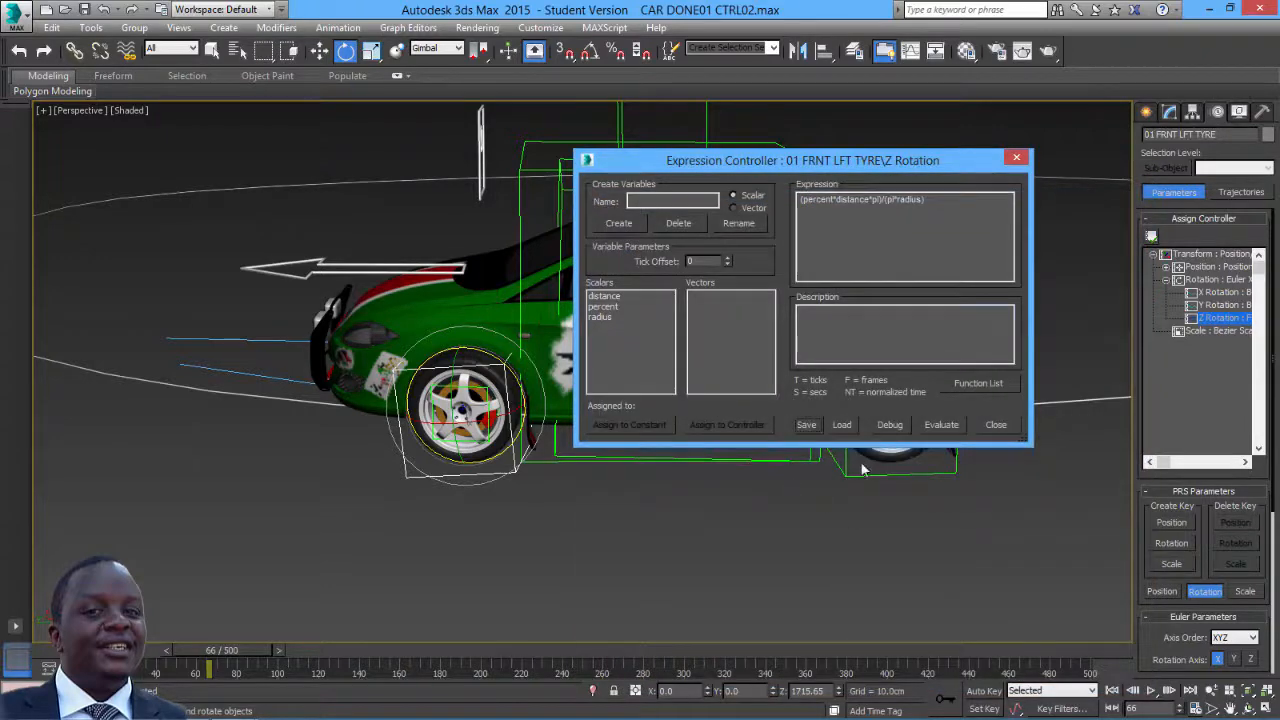
click(996, 424)
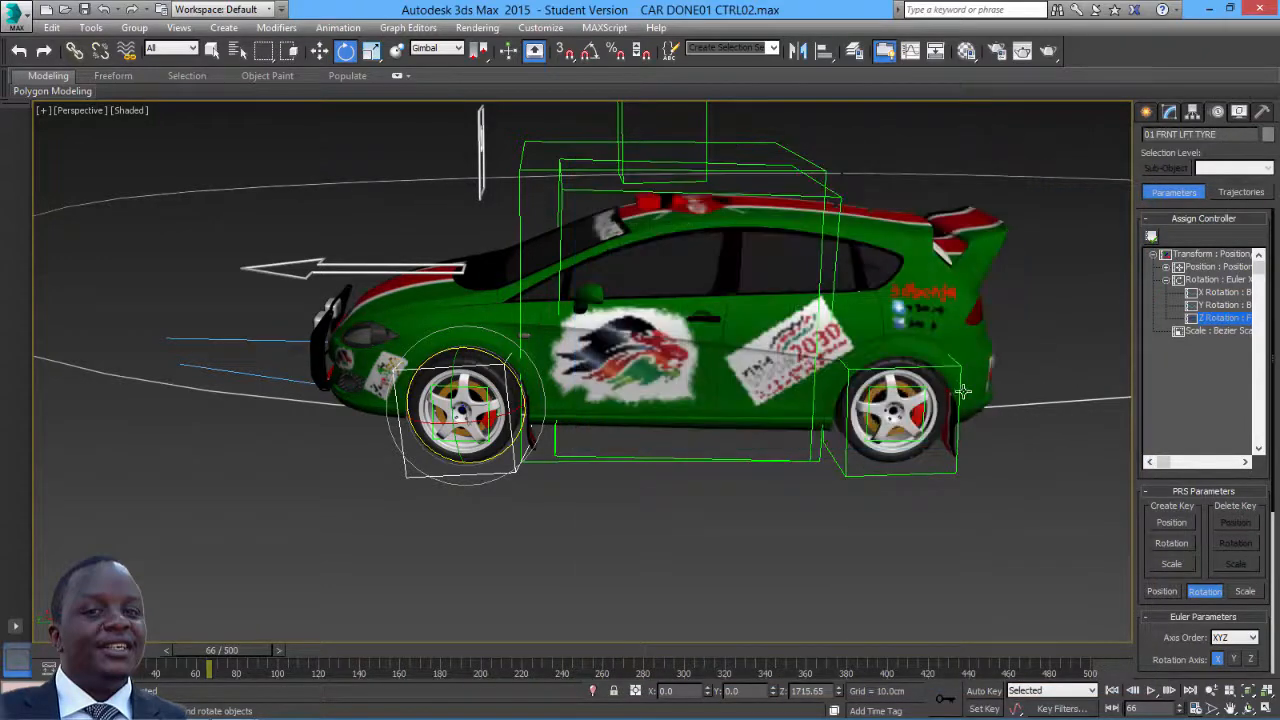
Reset the rotation controller of 03 BACK LFT TYRE by switching it to TCB Rotation and back to Euler XYZ
click(959, 384)
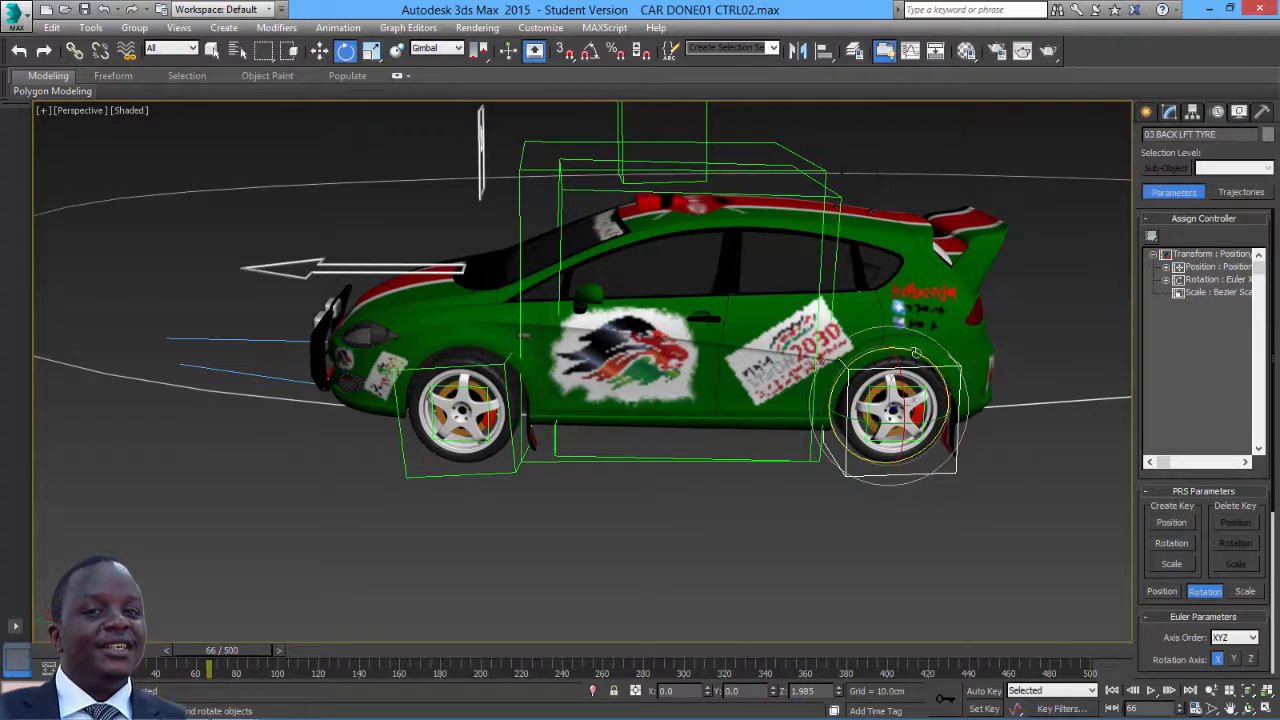
click(1205, 279)
click(1151, 236)
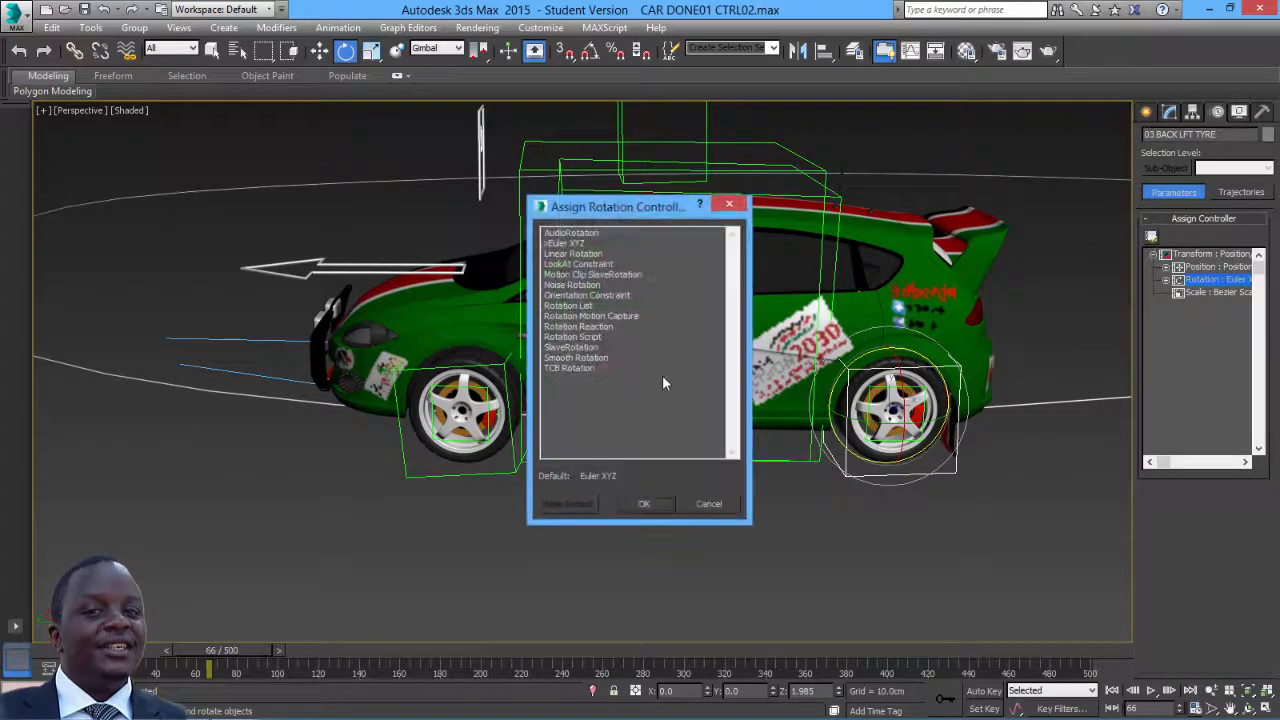
click(570, 368)
click(644, 503)
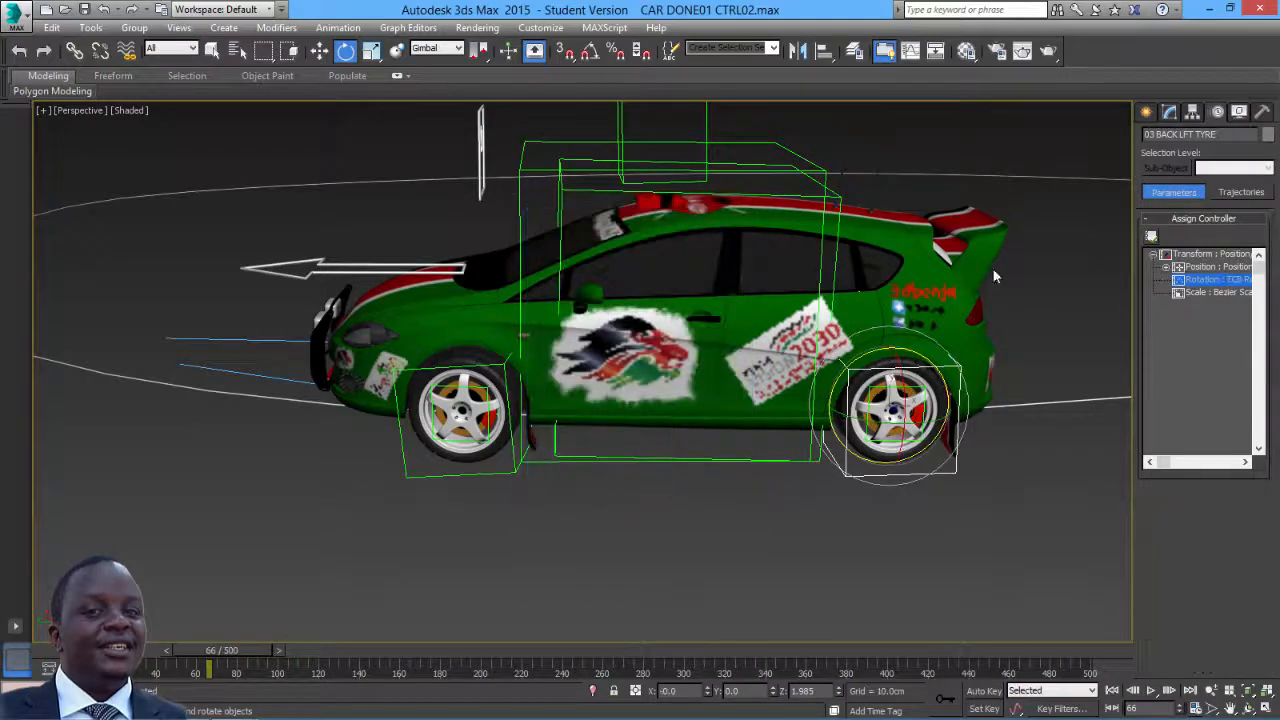
click(1151, 236)
click(565, 243)
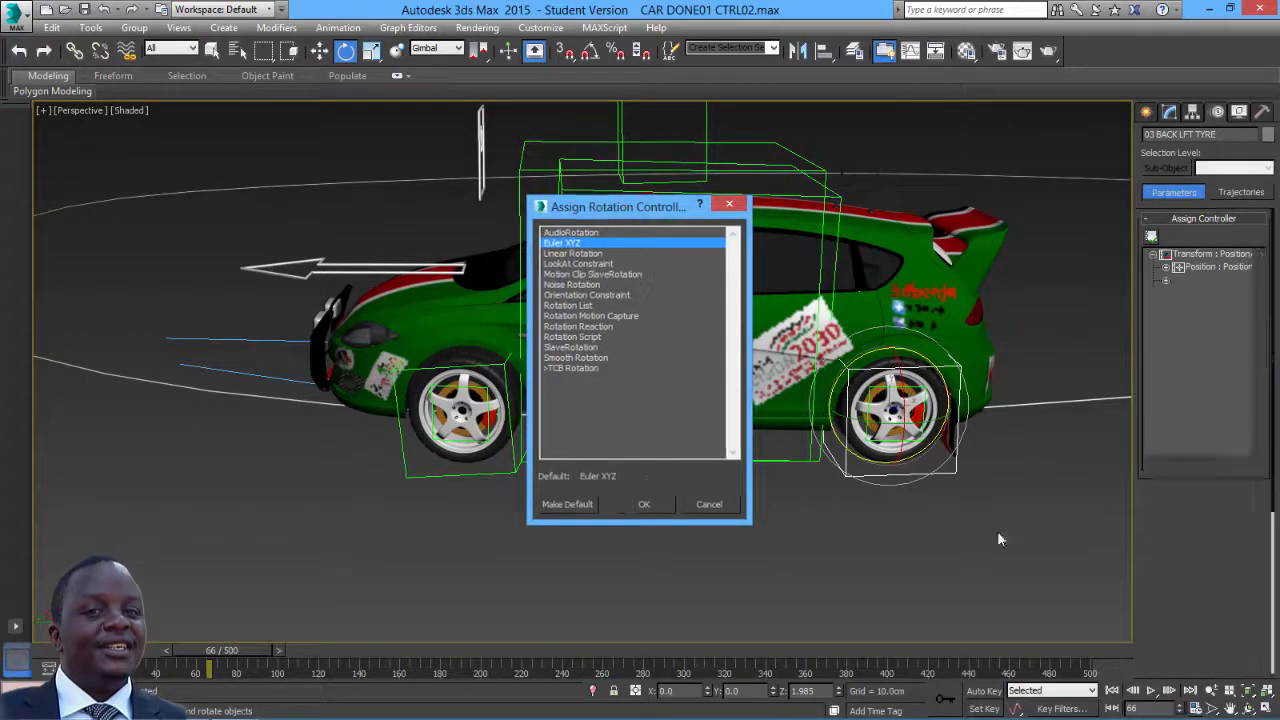
key(Return)
drag(939, 354, 939, 374)
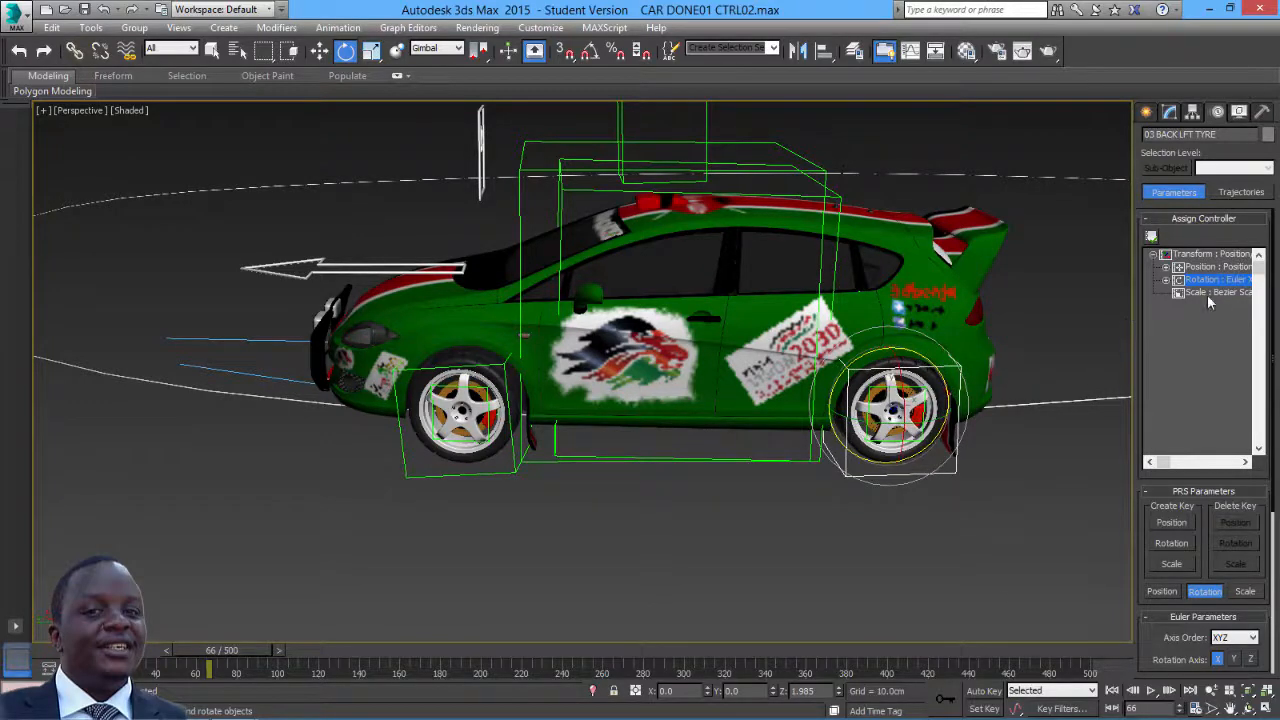
Assign a Float Expression controller to the Z Rotation of 03 BACK LFT TYRE
click(1166, 280)
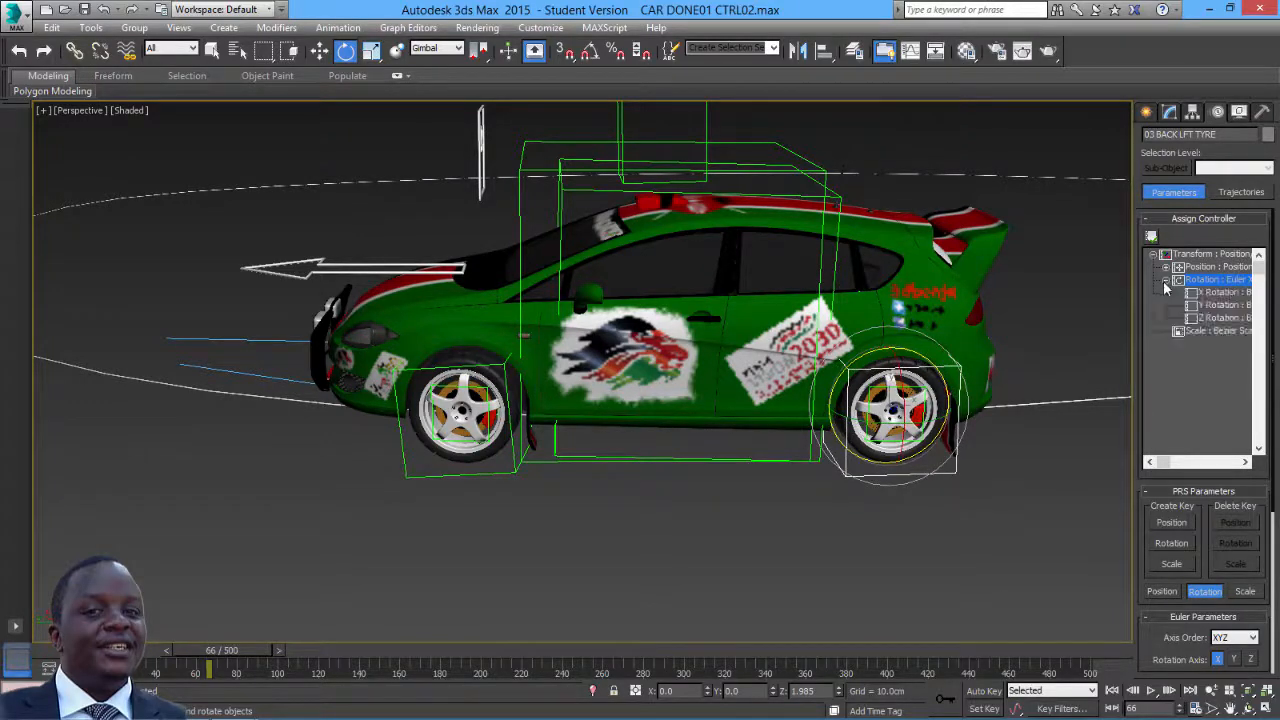
click(1208, 318)
right_click(1208, 318)
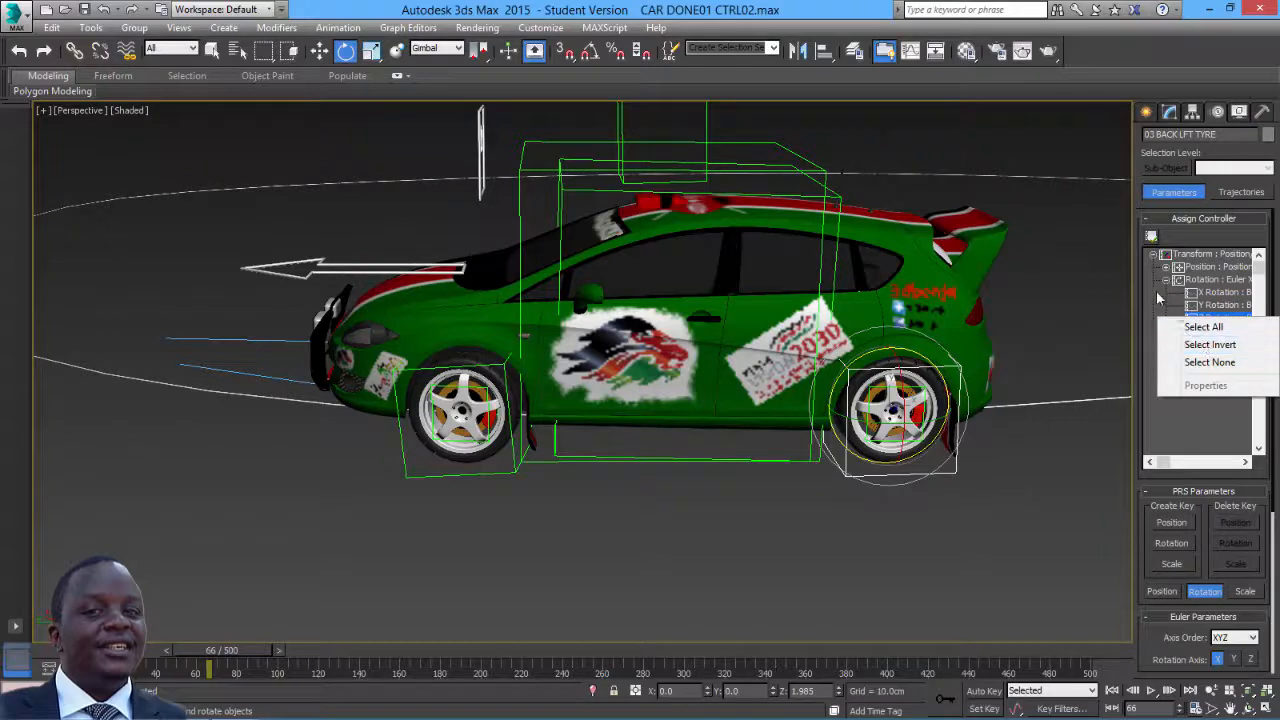
click(1151, 236)
click(590, 274)
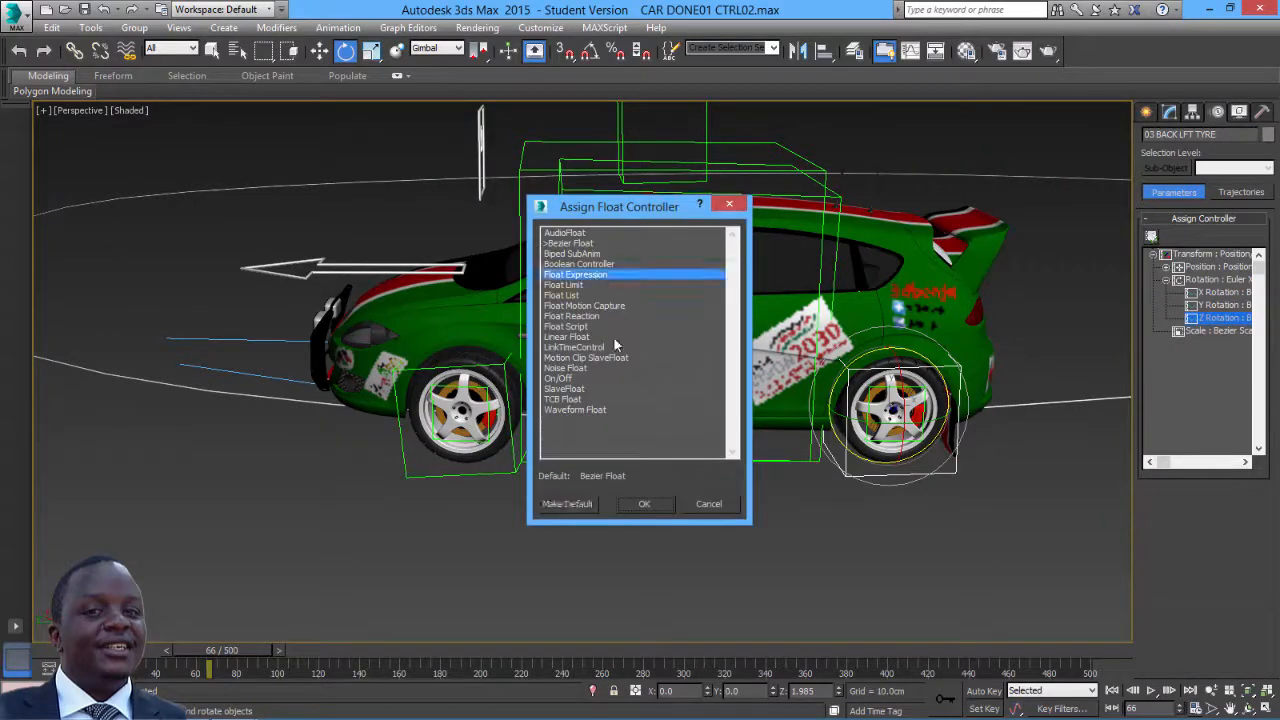
click(643, 503)
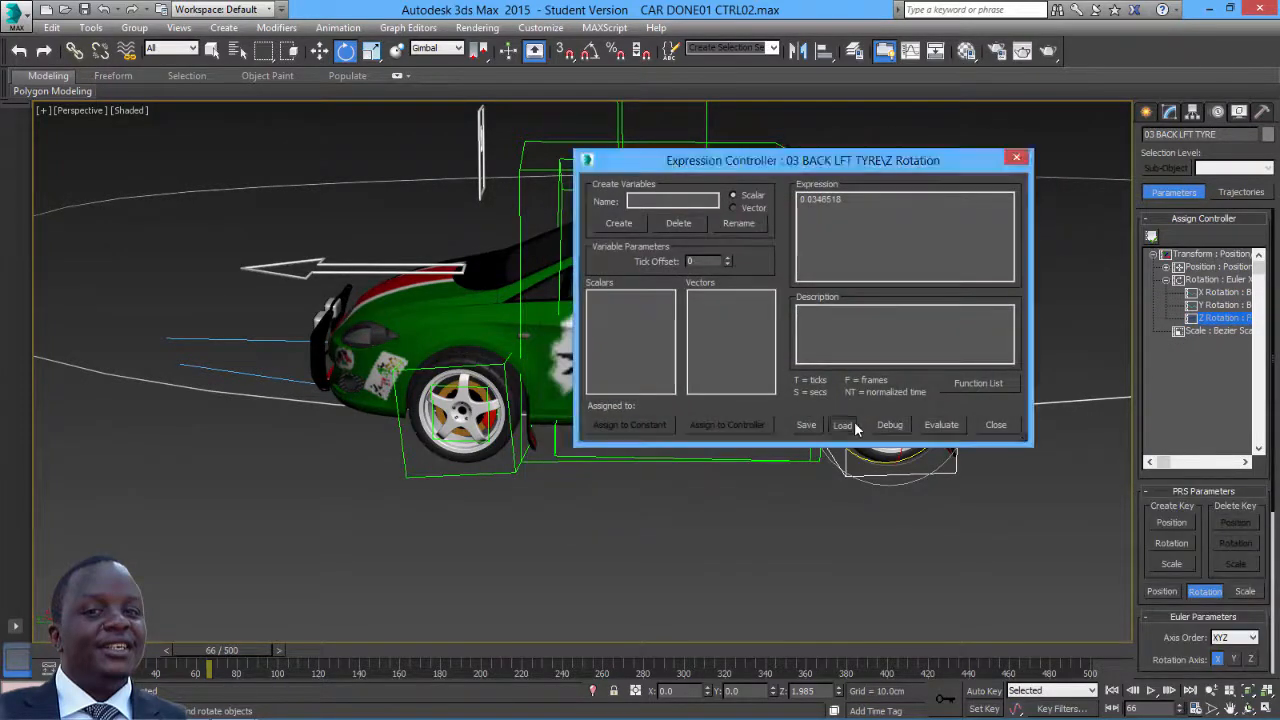
Load the saved CAR PATH.xpr expression into the back left tyre's Z Rotation expression controller
click(842, 425)
click(722, 254)
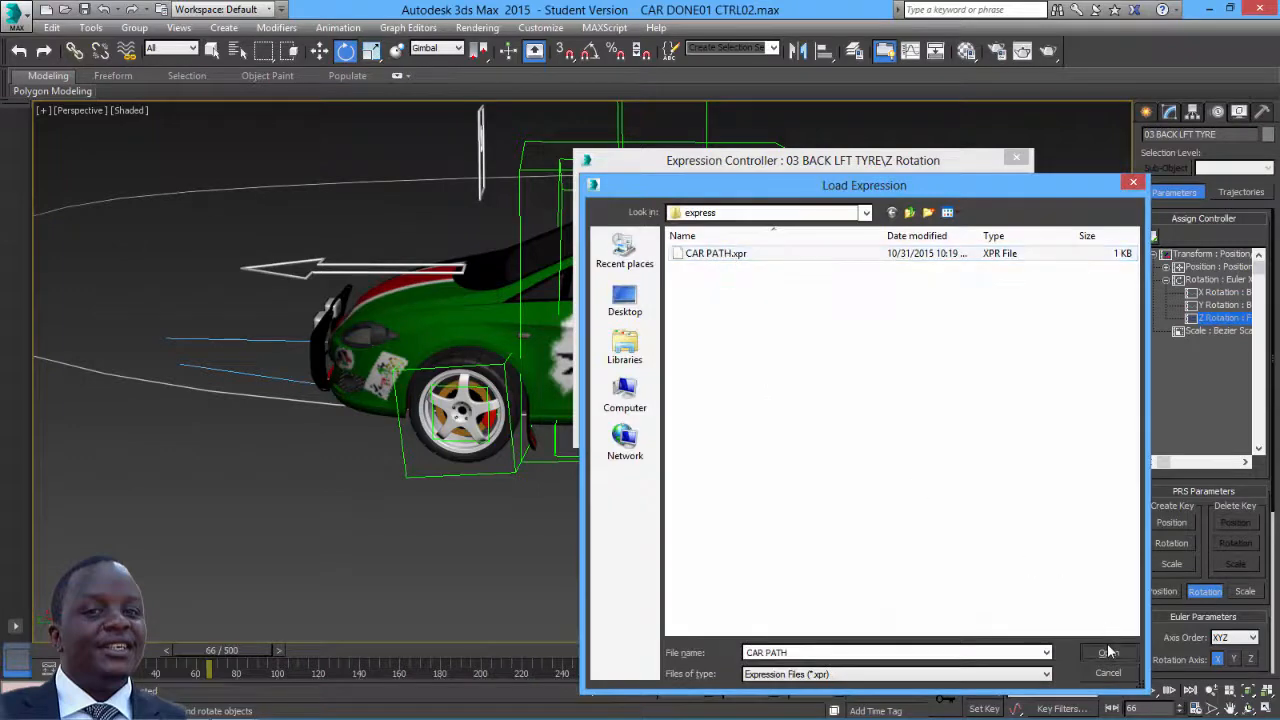
click(1107, 652)
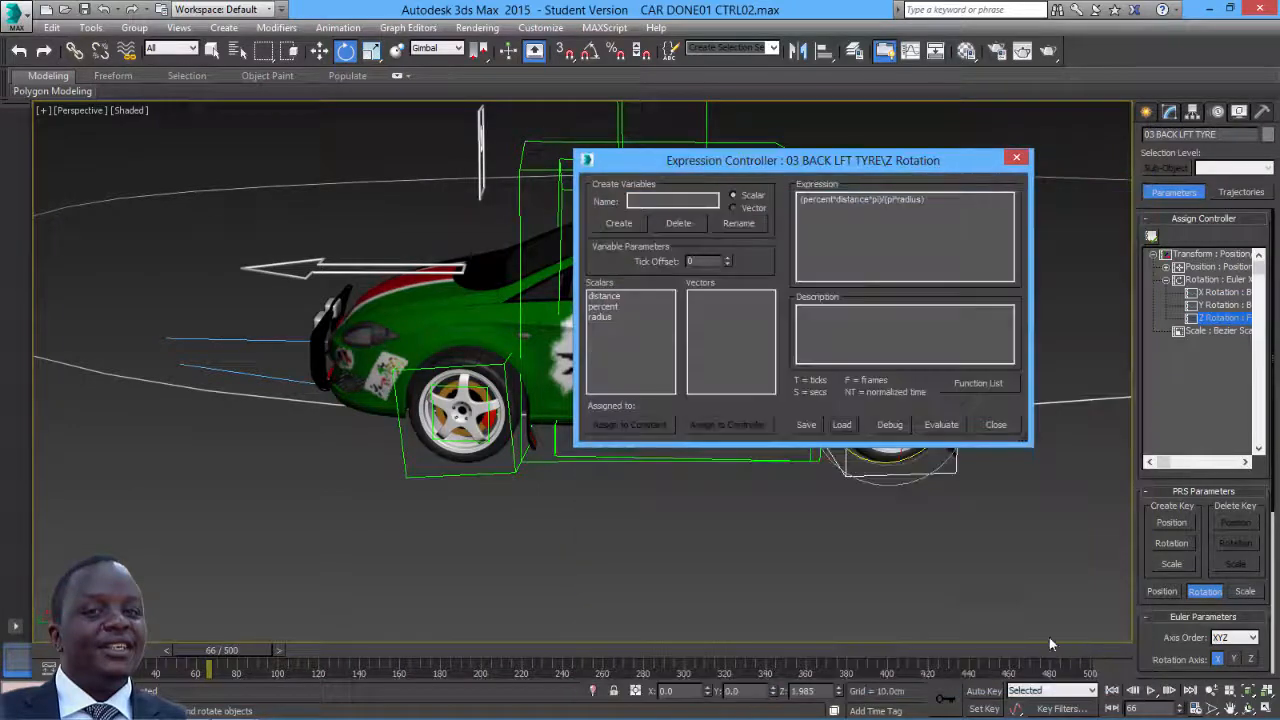
Copy the distance value 2970.981 from the Notepad notes and open the constant assignment for the distance scalar
click(605, 296)
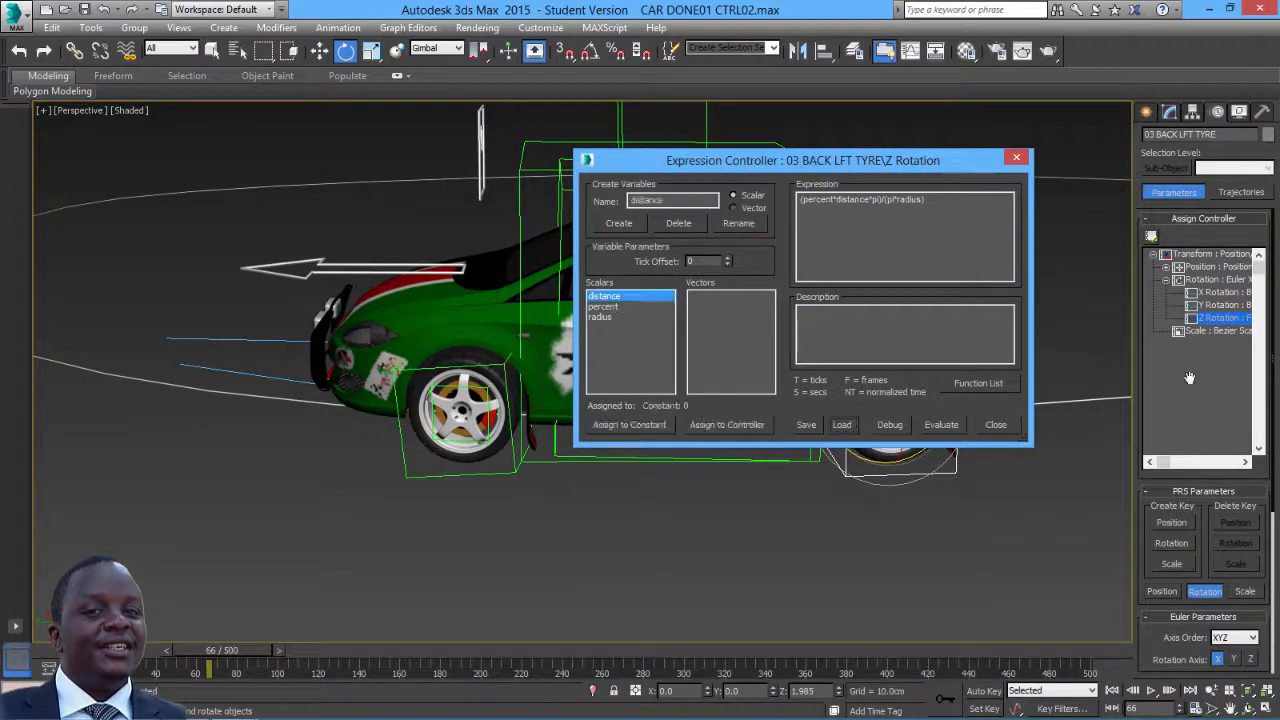
key(alt+Tab)
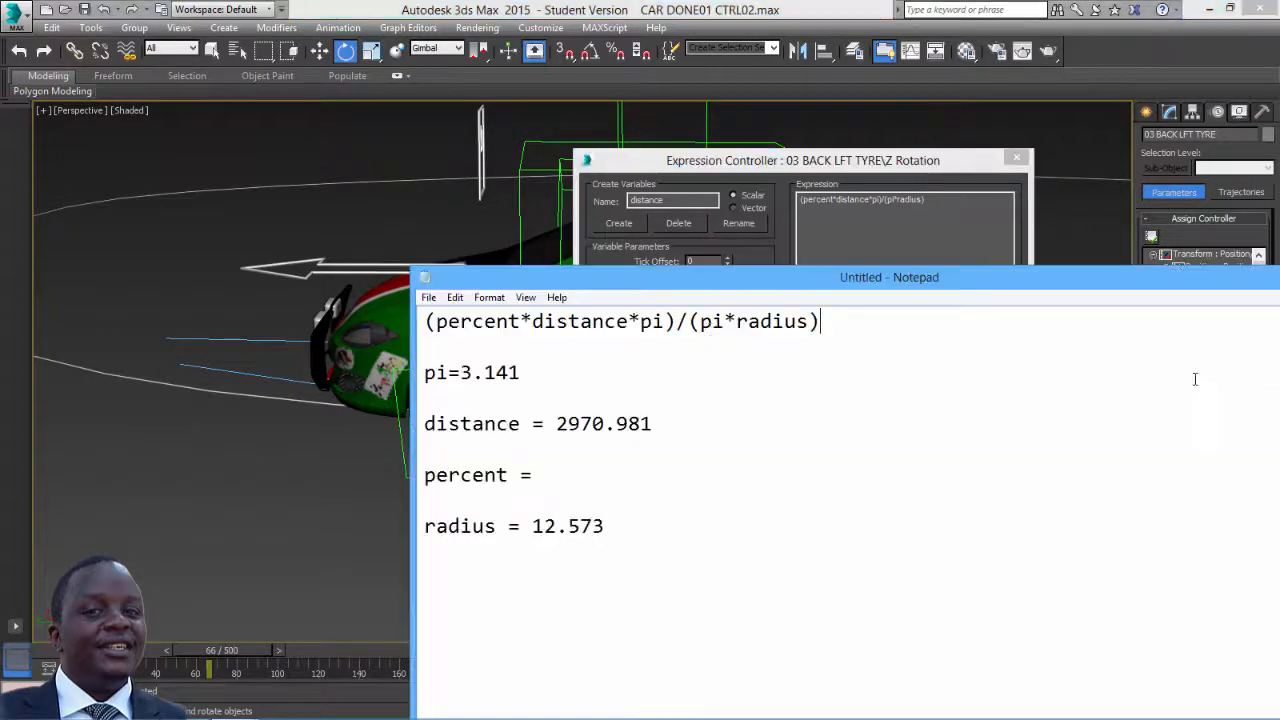
drag(556, 432, 654, 432)
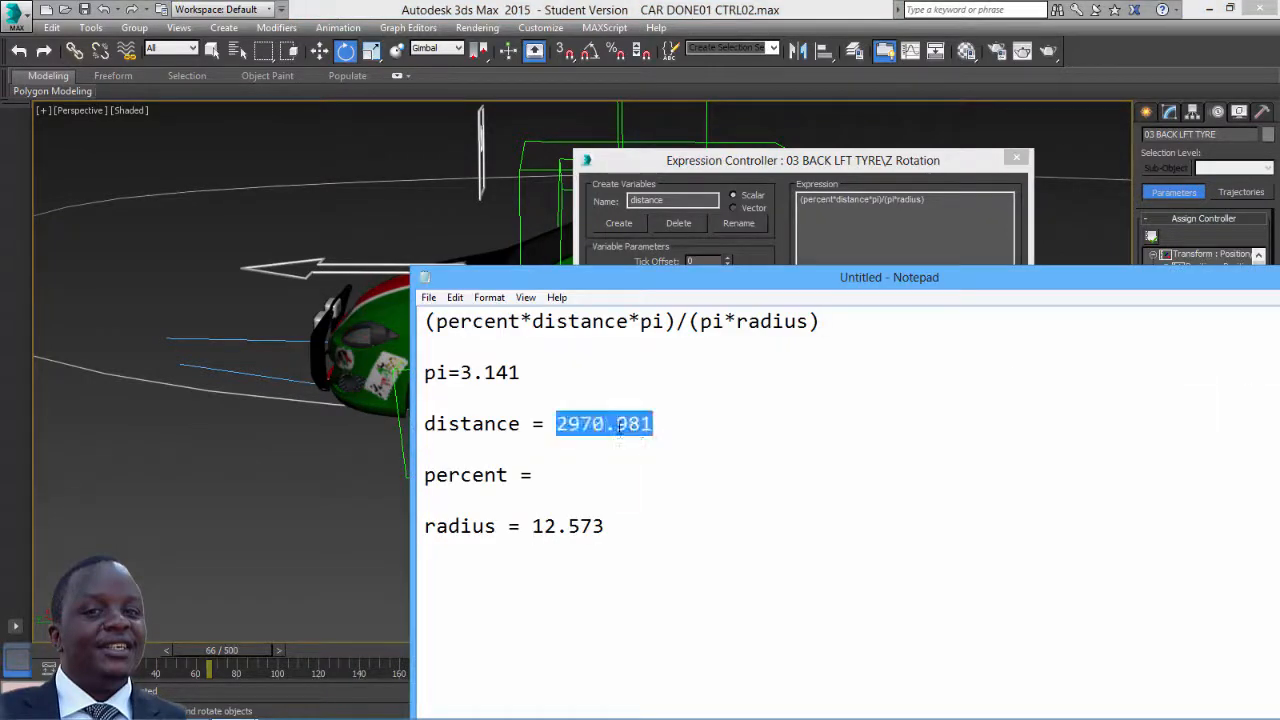
right_click(620, 432)
click(658, 478)
drag(738, 282, 734, 472)
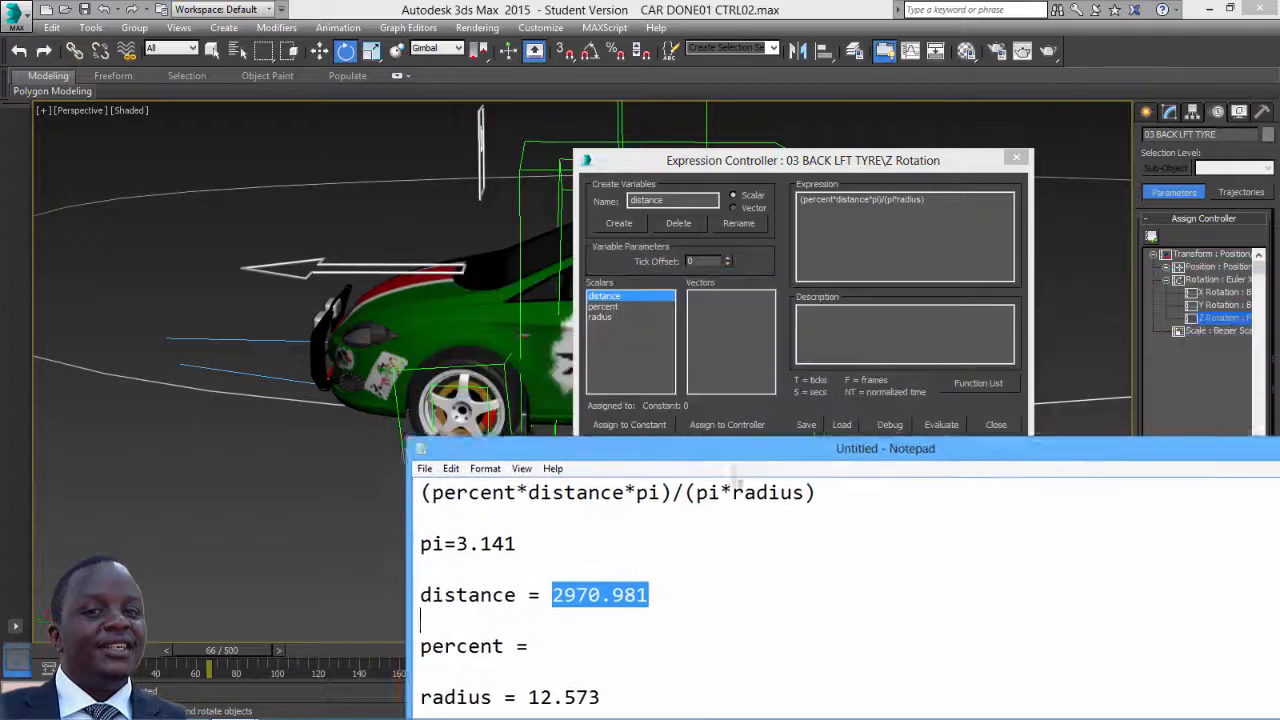
click(655, 424)
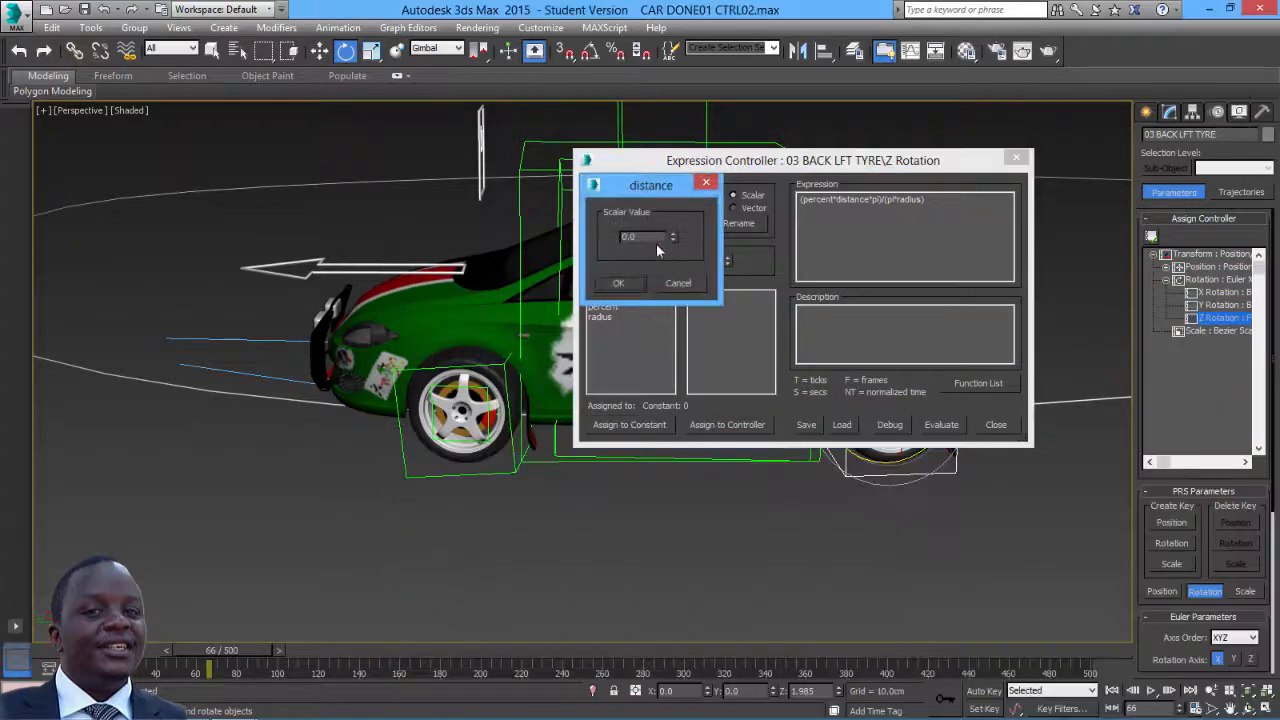
Try to paste the copied value as the distance scalar's constant
right_click(630, 237)
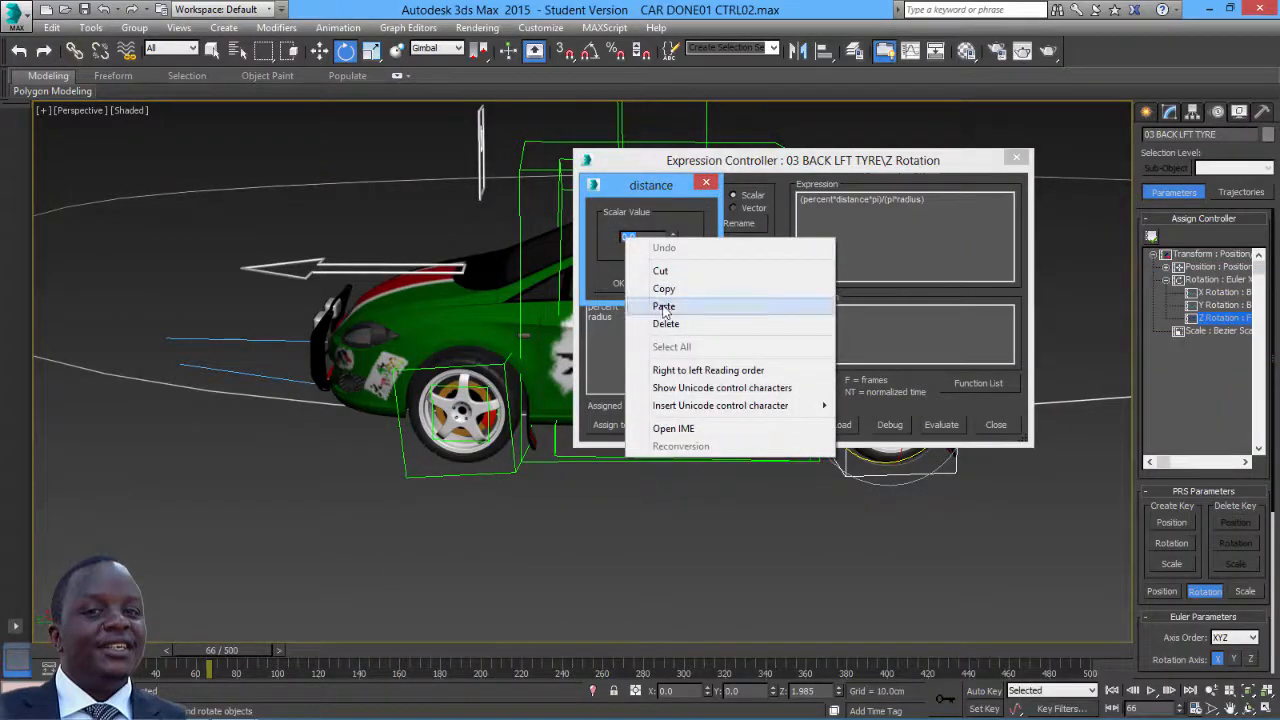
click(663, 306)
right_click(650, 238)
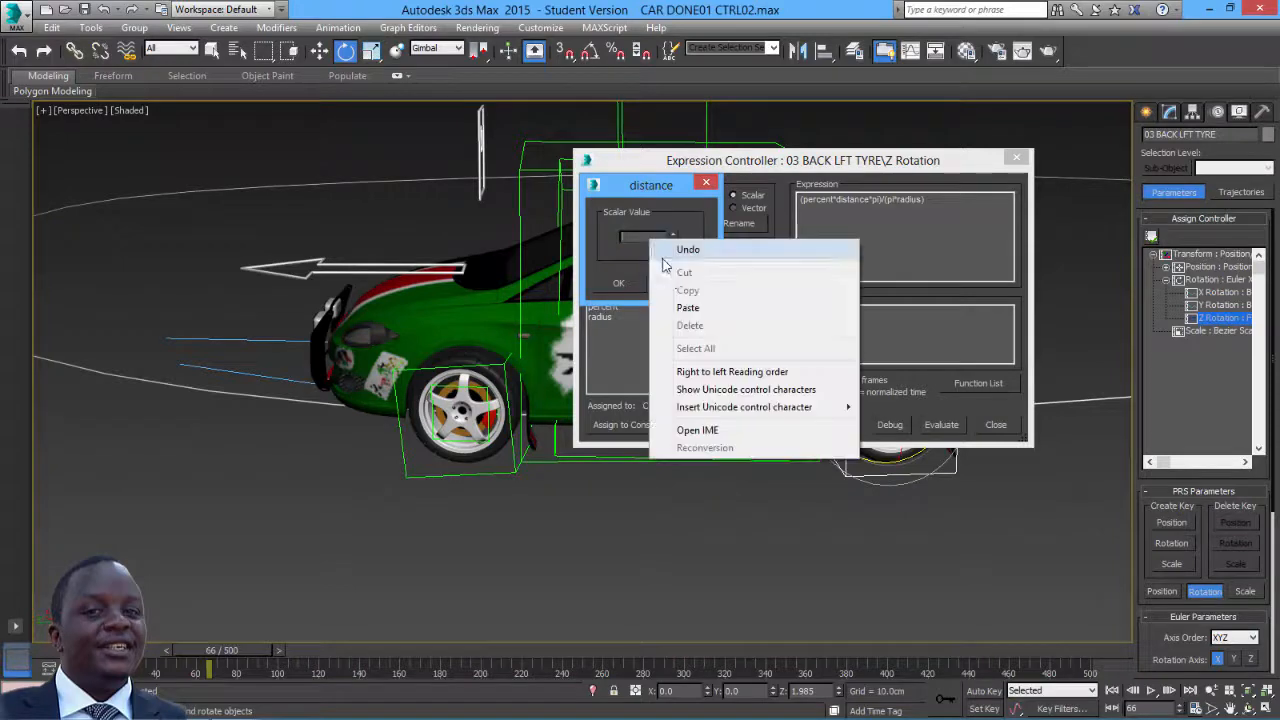
click(688, 309)
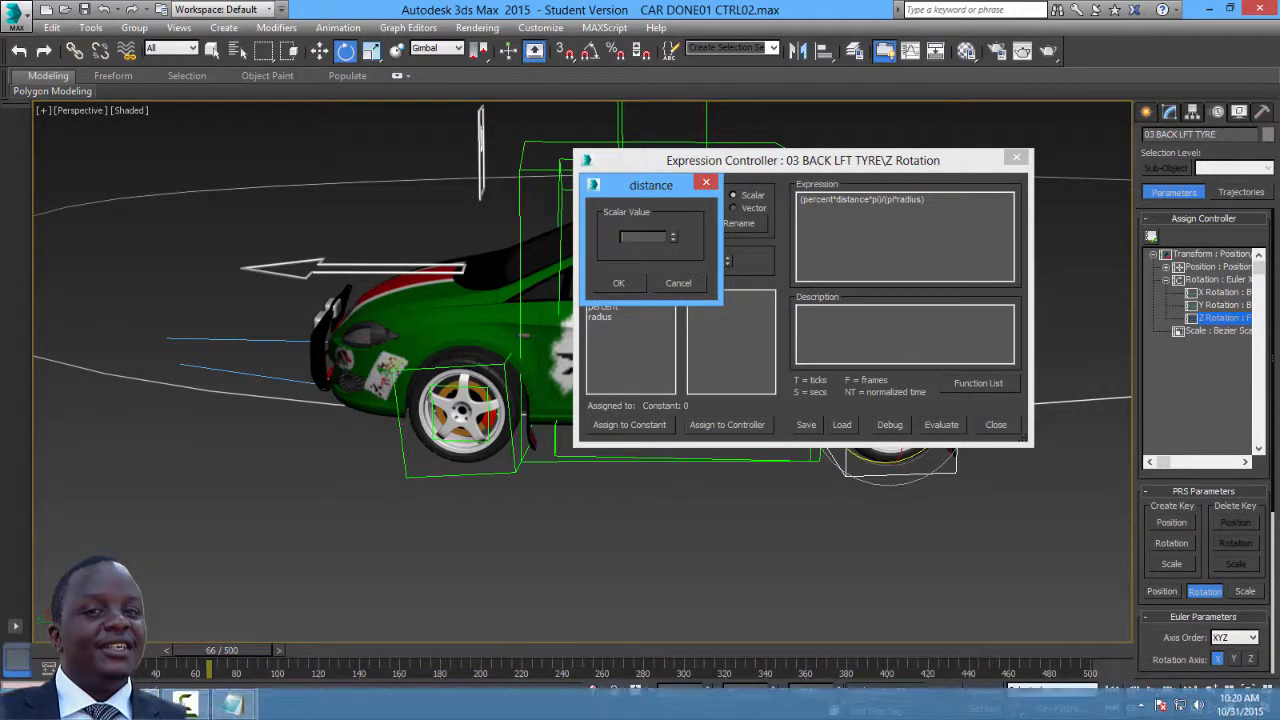
Copy 2970.981 from the Notepad notes again and assign it as the distance scalar's constant
click(530, 704)
drag(553, 613, 664, 615)
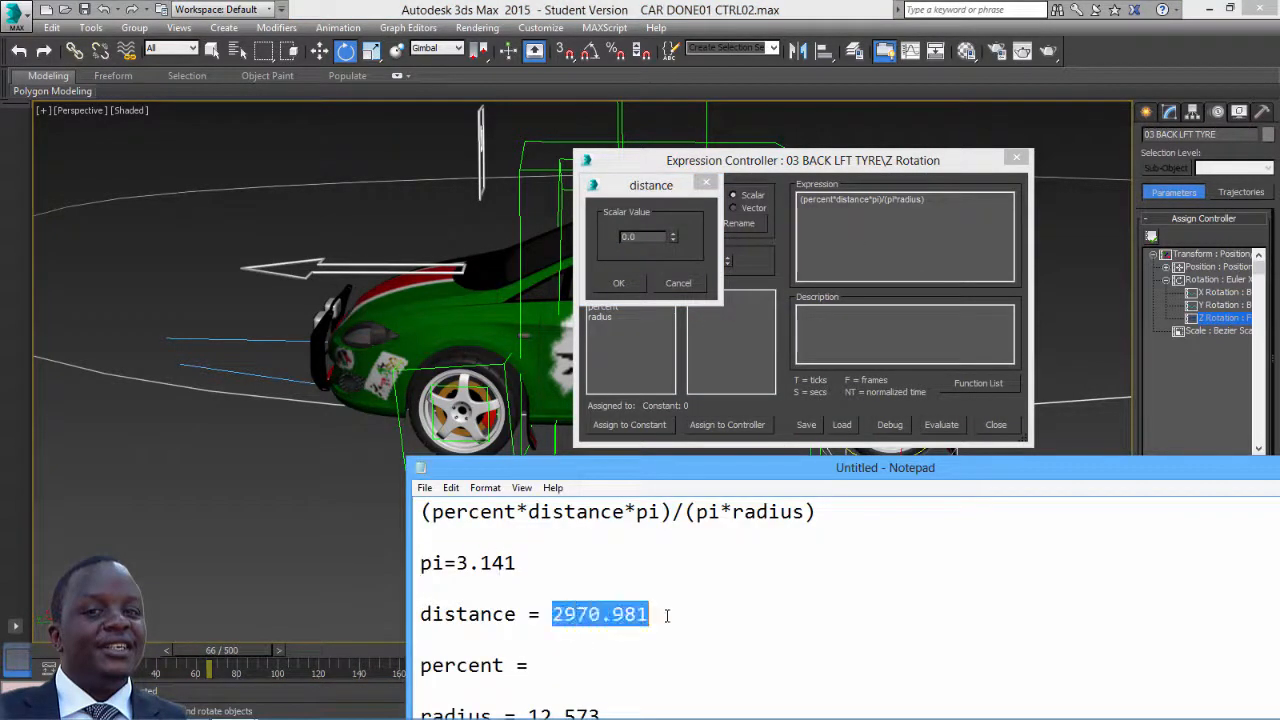
right_click(650, 615)
click(666, 447)
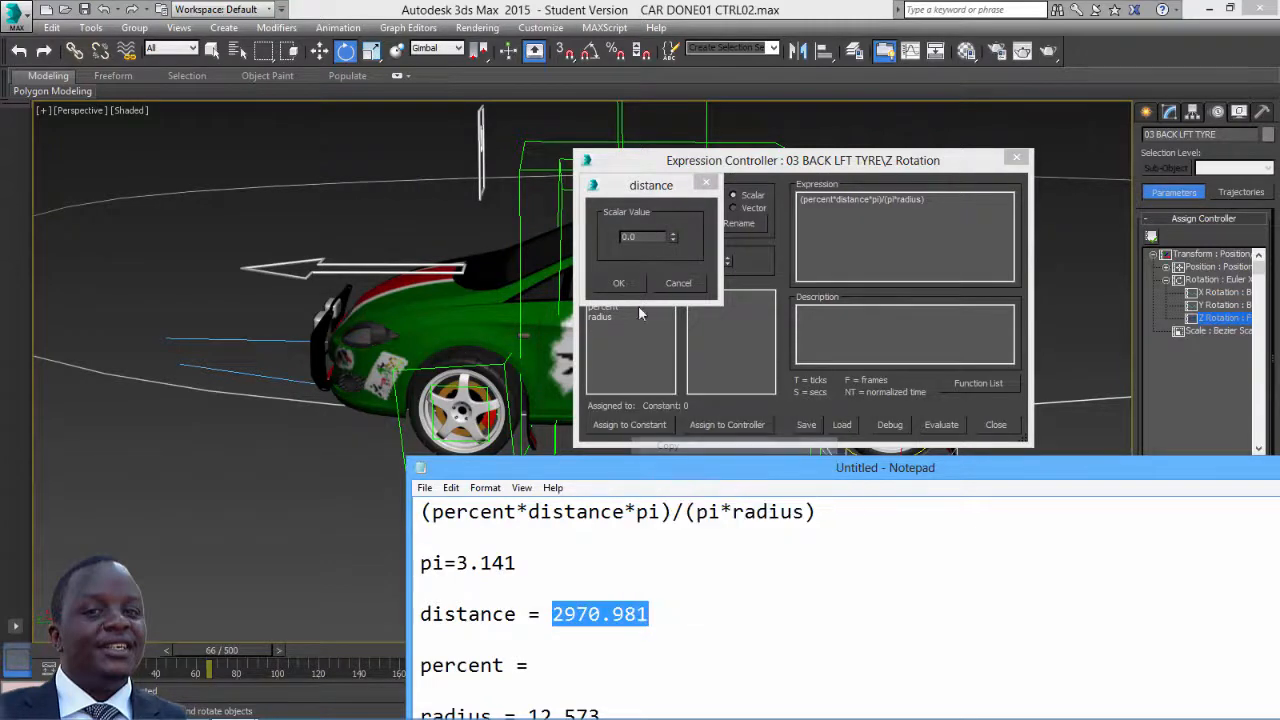
click(630, 237)
right_click(643, 240)
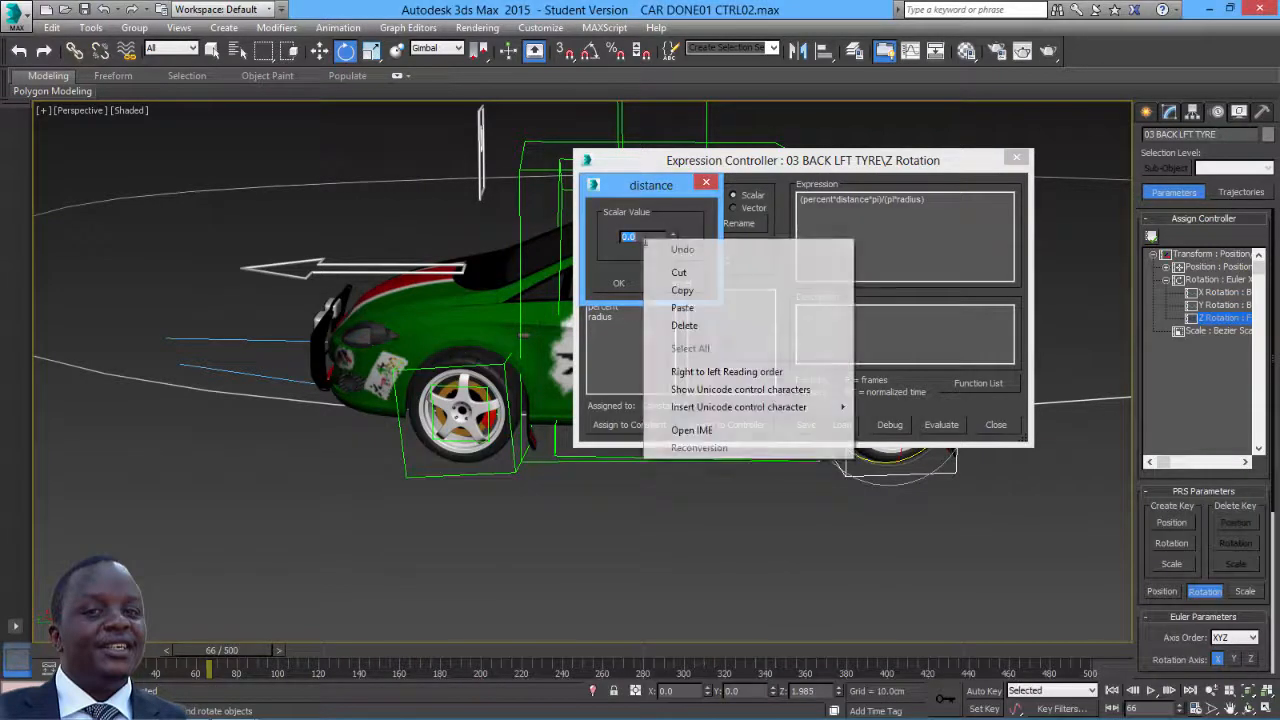
click(682, 307)
click(634, 283)
Assign the radius scalar the constant 12.573, copied from the Notepad notes
click(603, 316)
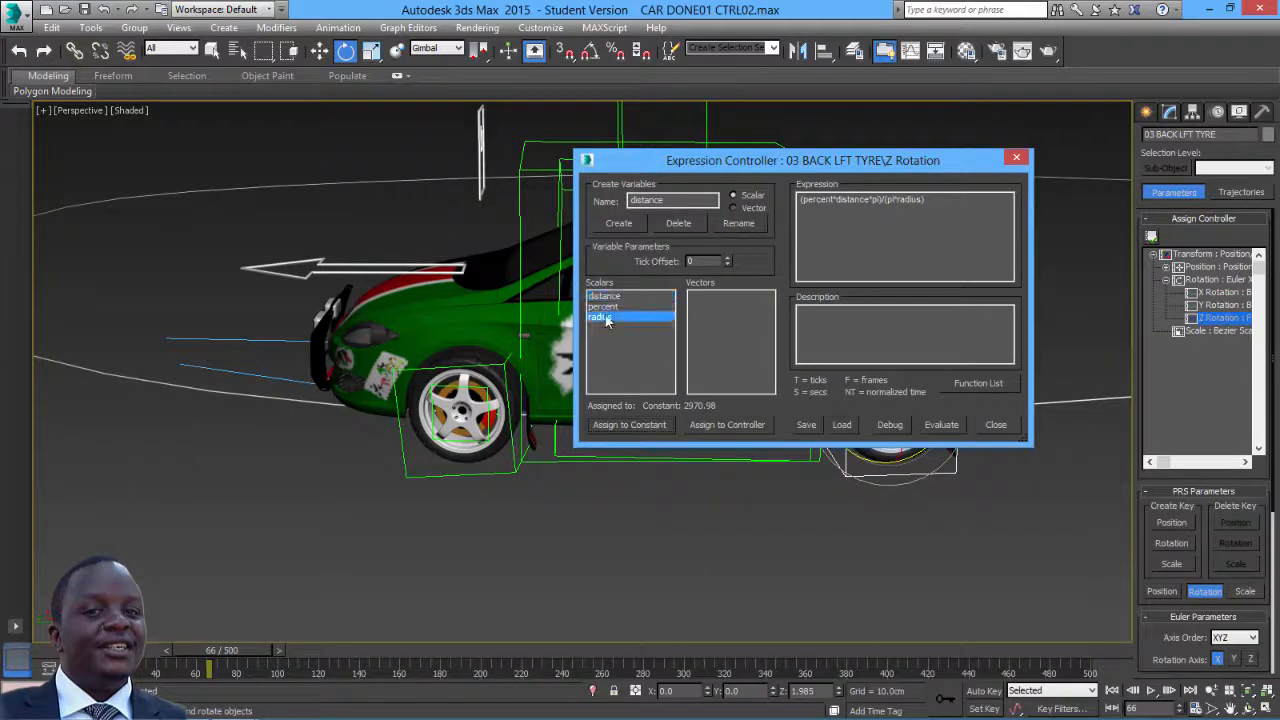
click(640, 424)
key(alt+Tab)
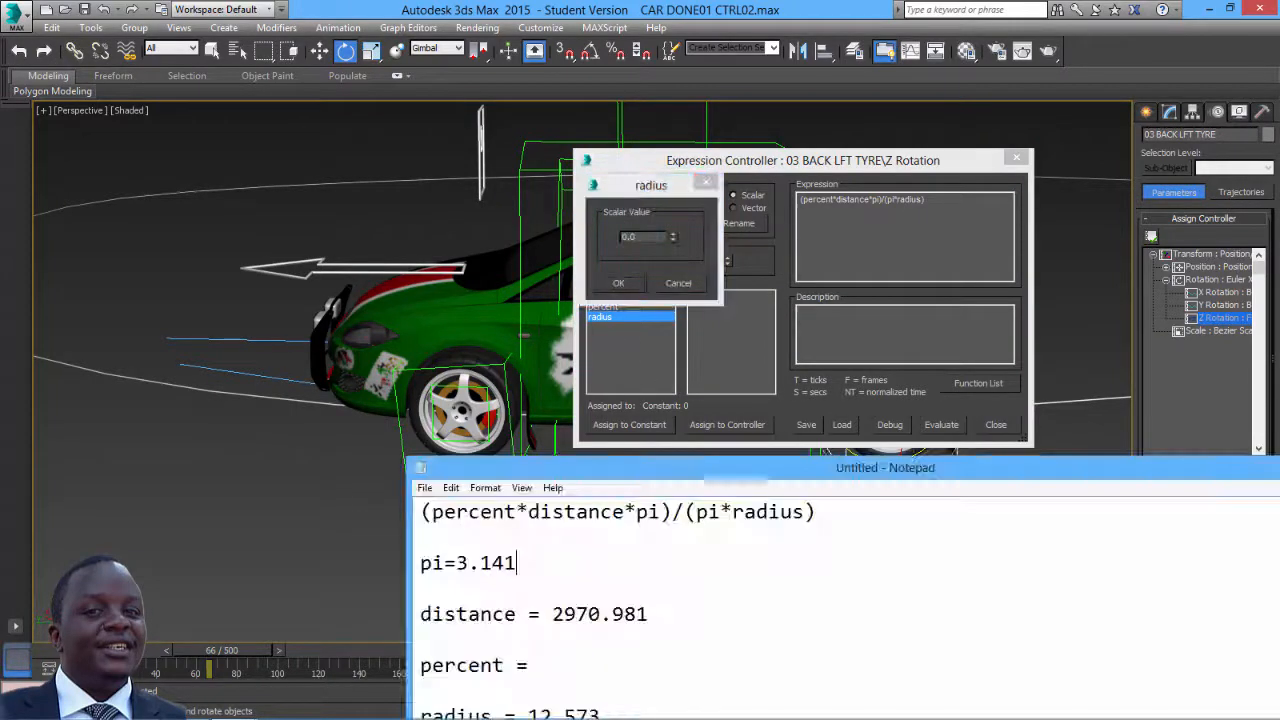
drag(655, 474, 604, 290)
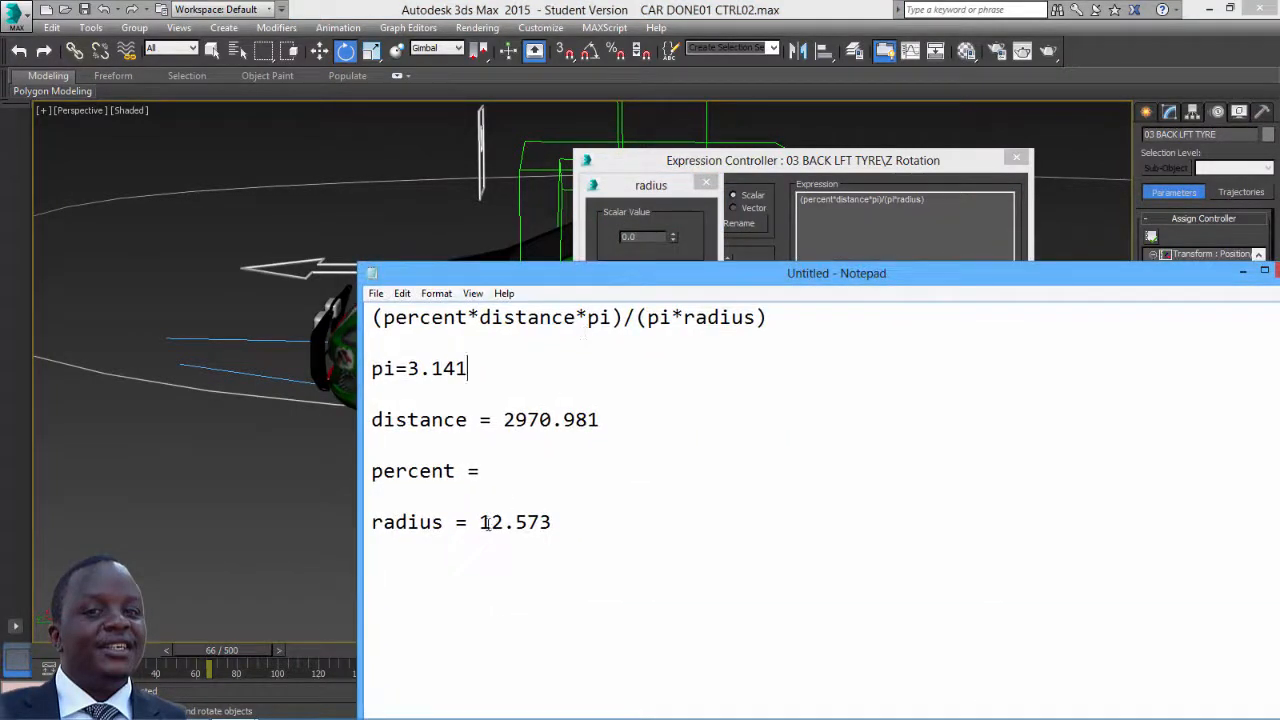
drag(481, 522, 568, 528)
right_click(575, 531)
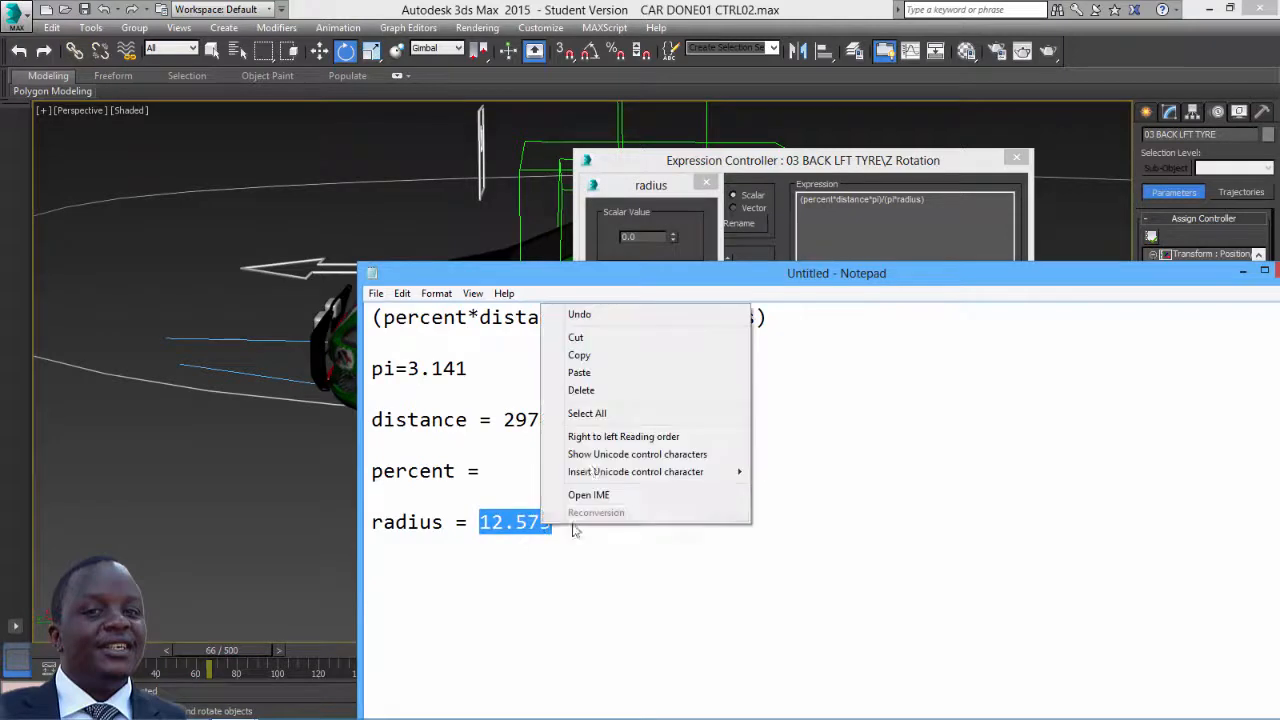
click(581, 355)
drag(653, 273, 700, 434)
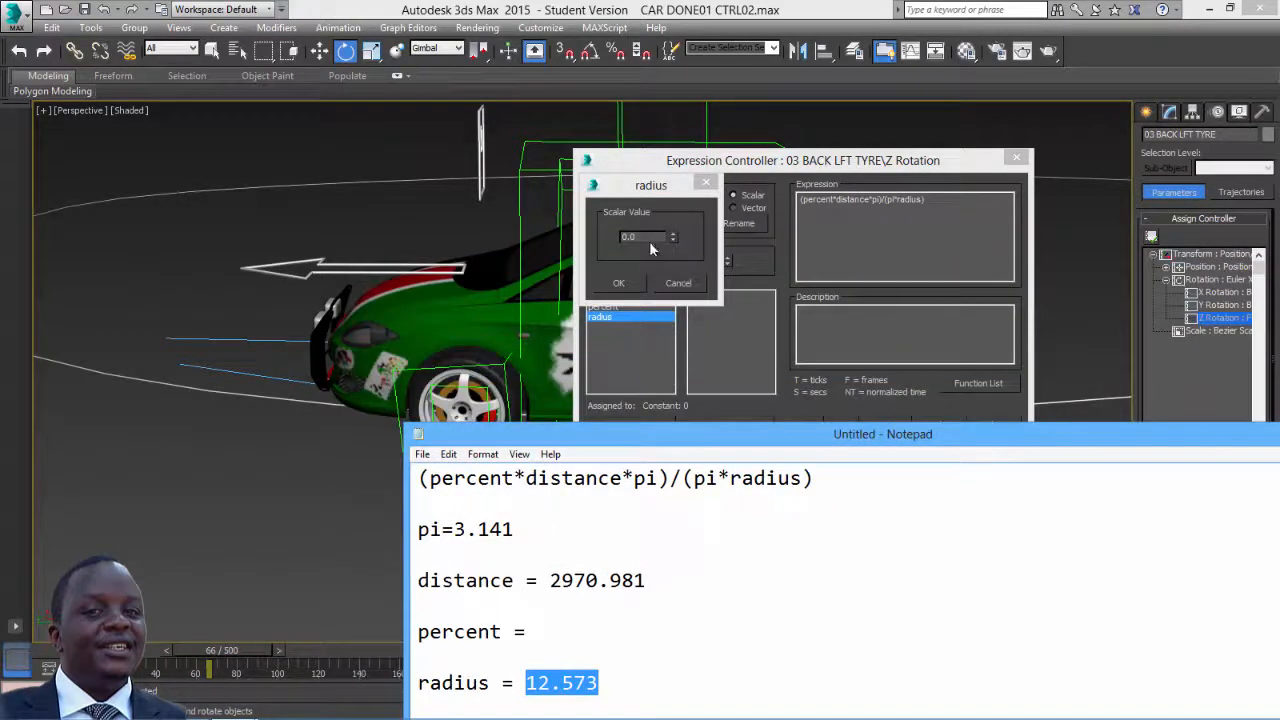
click(649, 237)
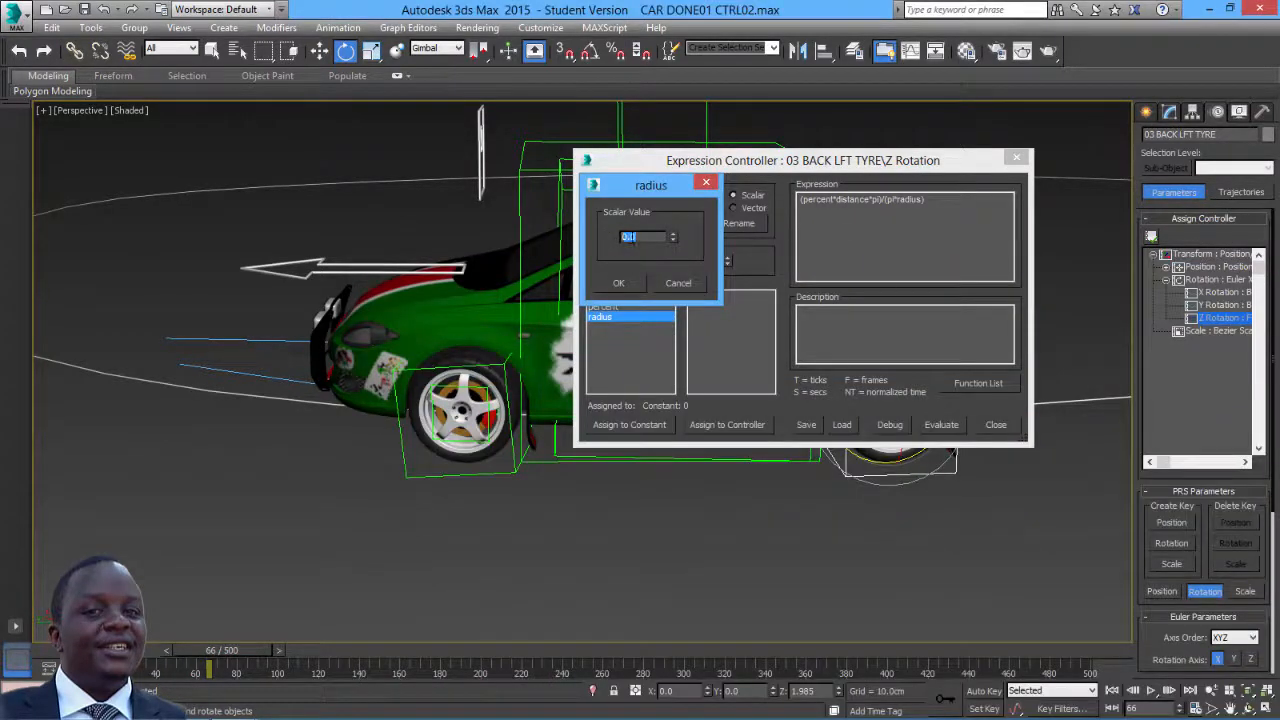
right_click(632, 238)
click(665, 302)
key(Return)
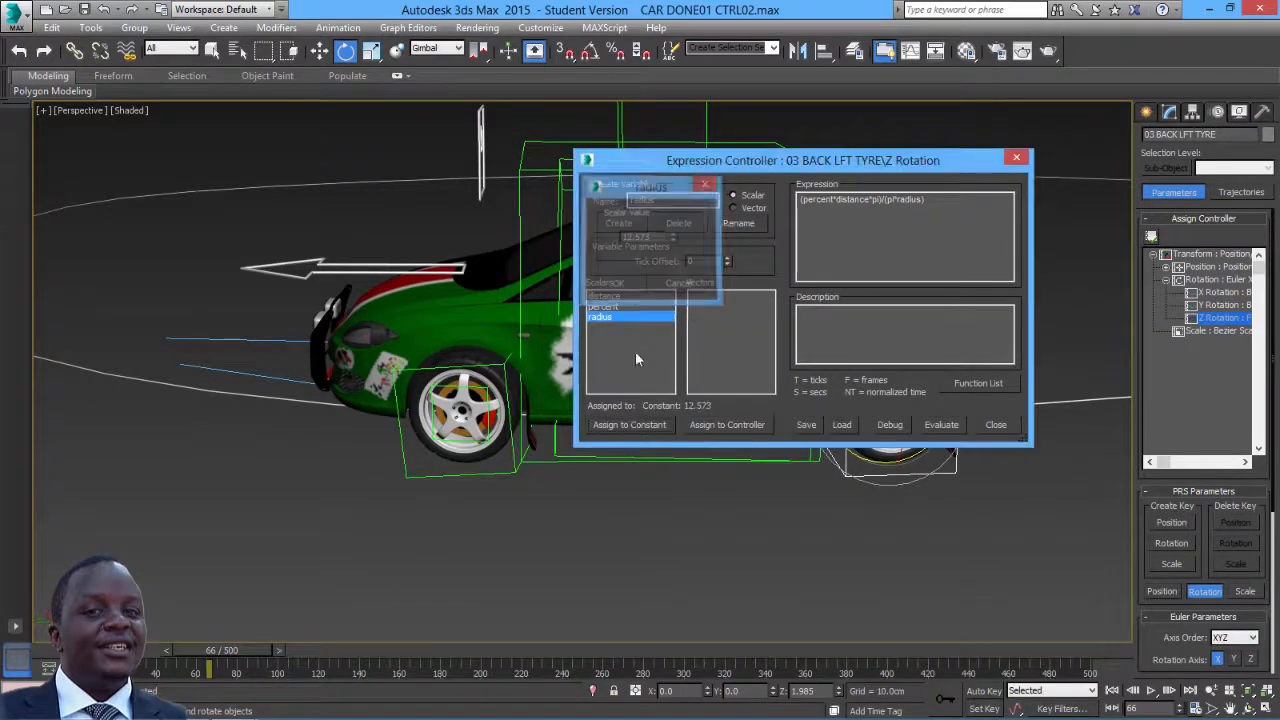
Assign the percent scalar to the MAIN CAR path constraint's Percent controller and close the expression controller
click(604, 306)
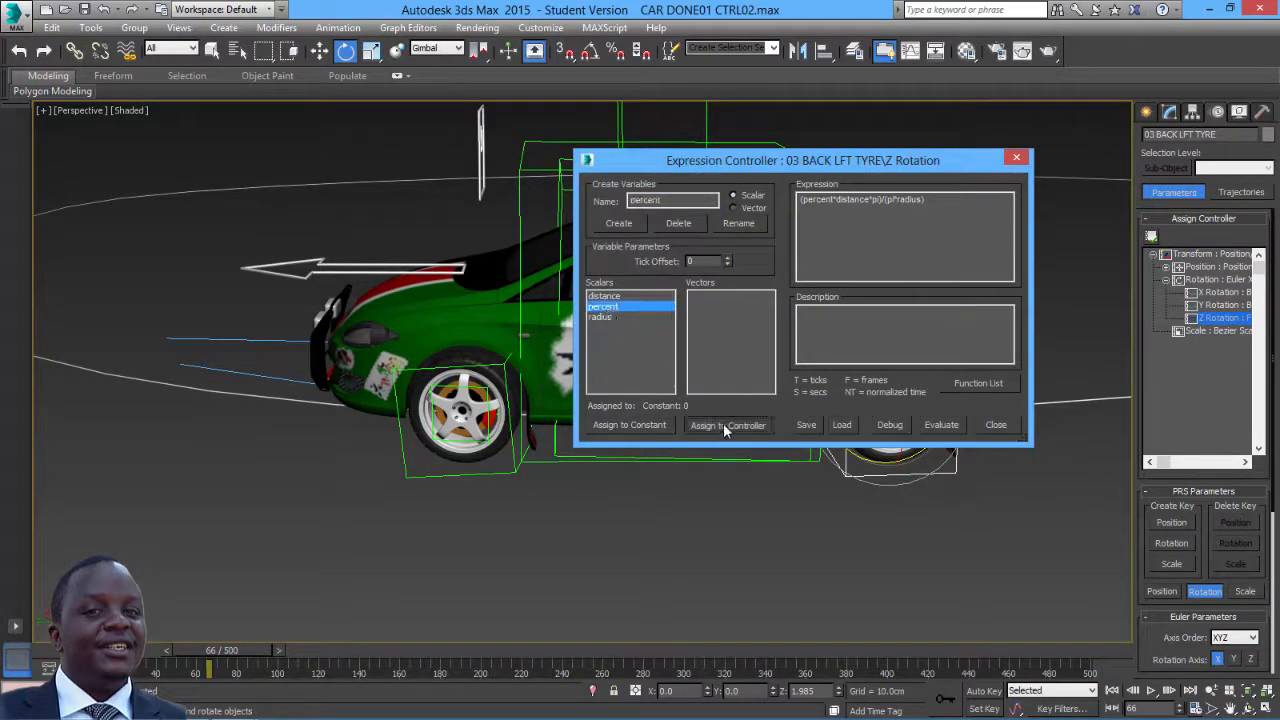
click(727, 425)
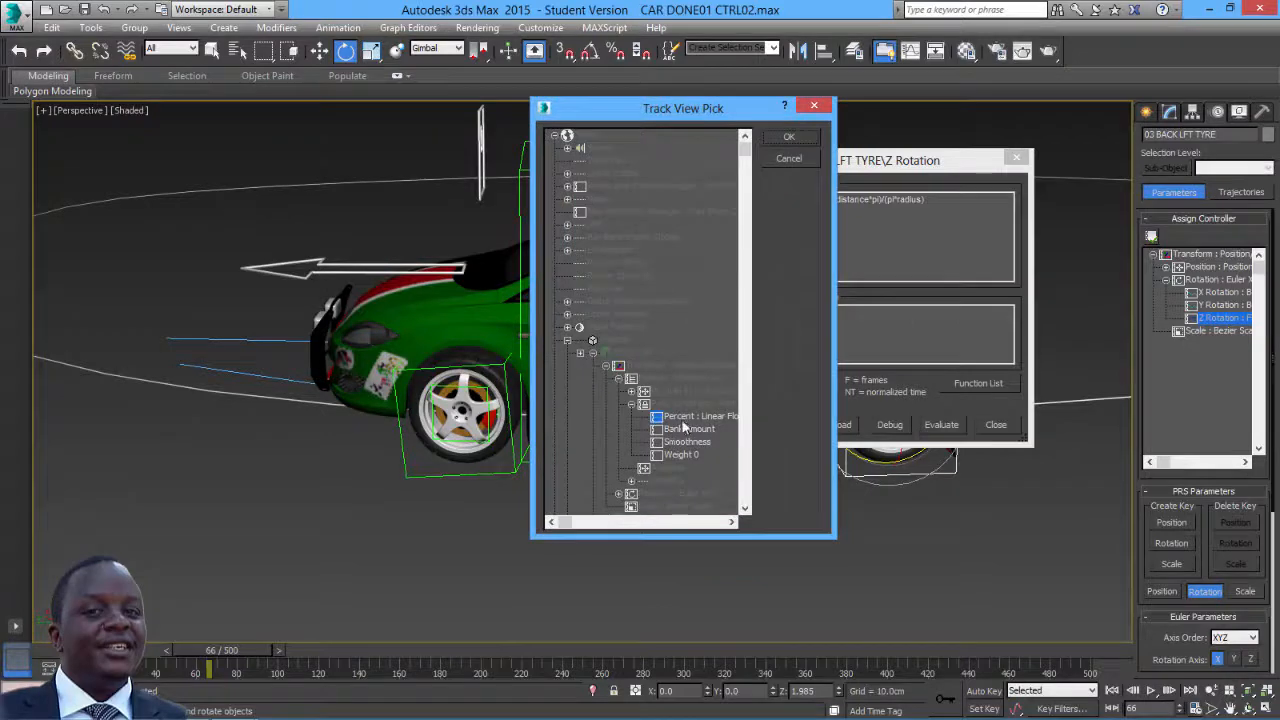
click(790, 139)
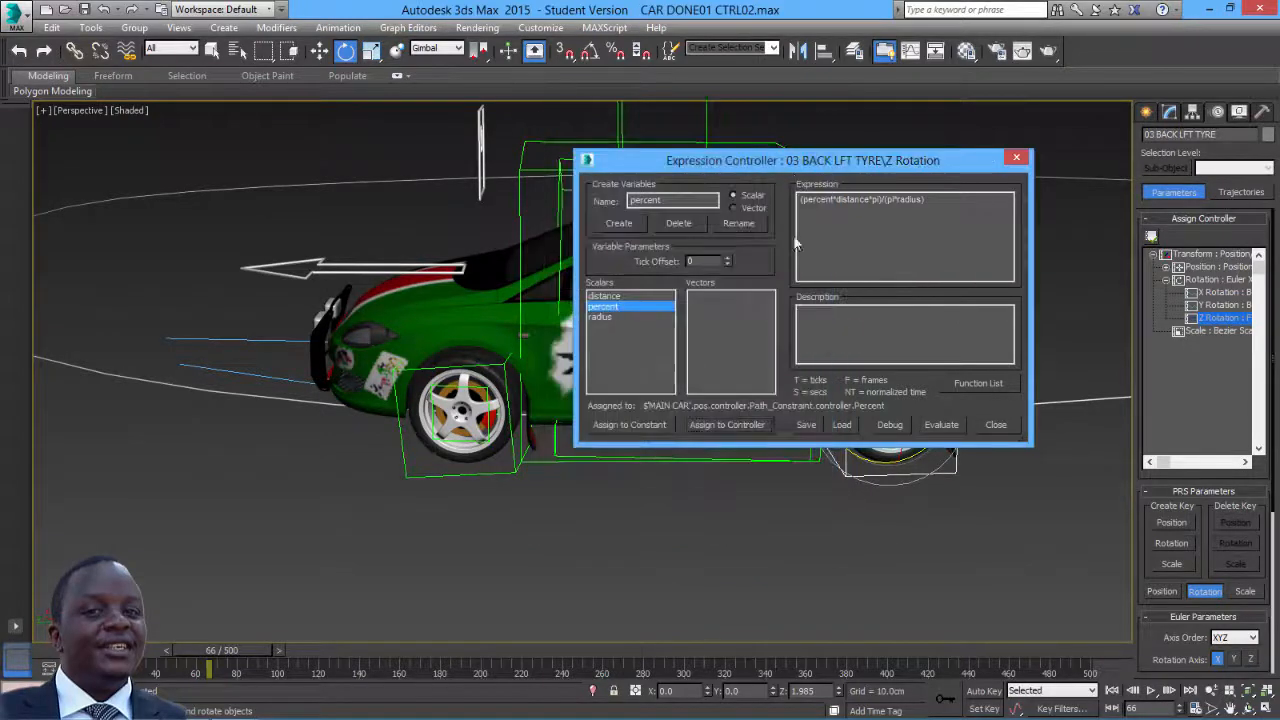
click(1016, 160)
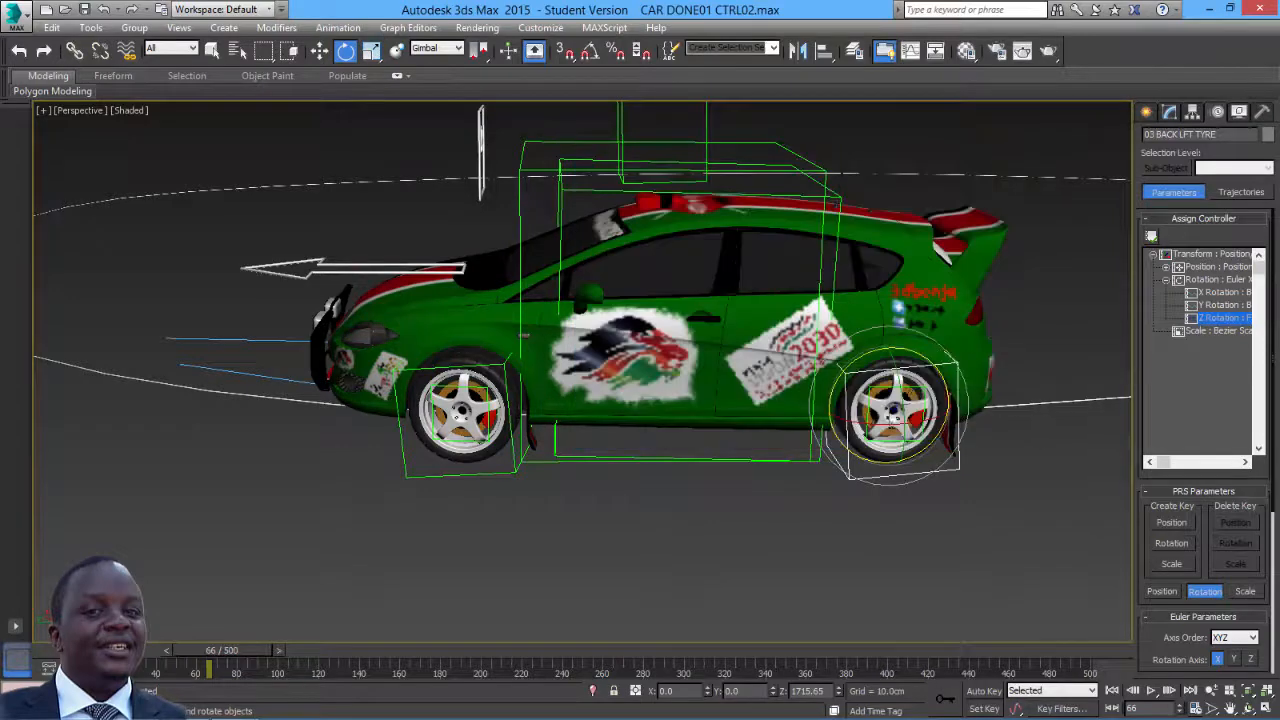
click(1279, 434)
click(738, 369)
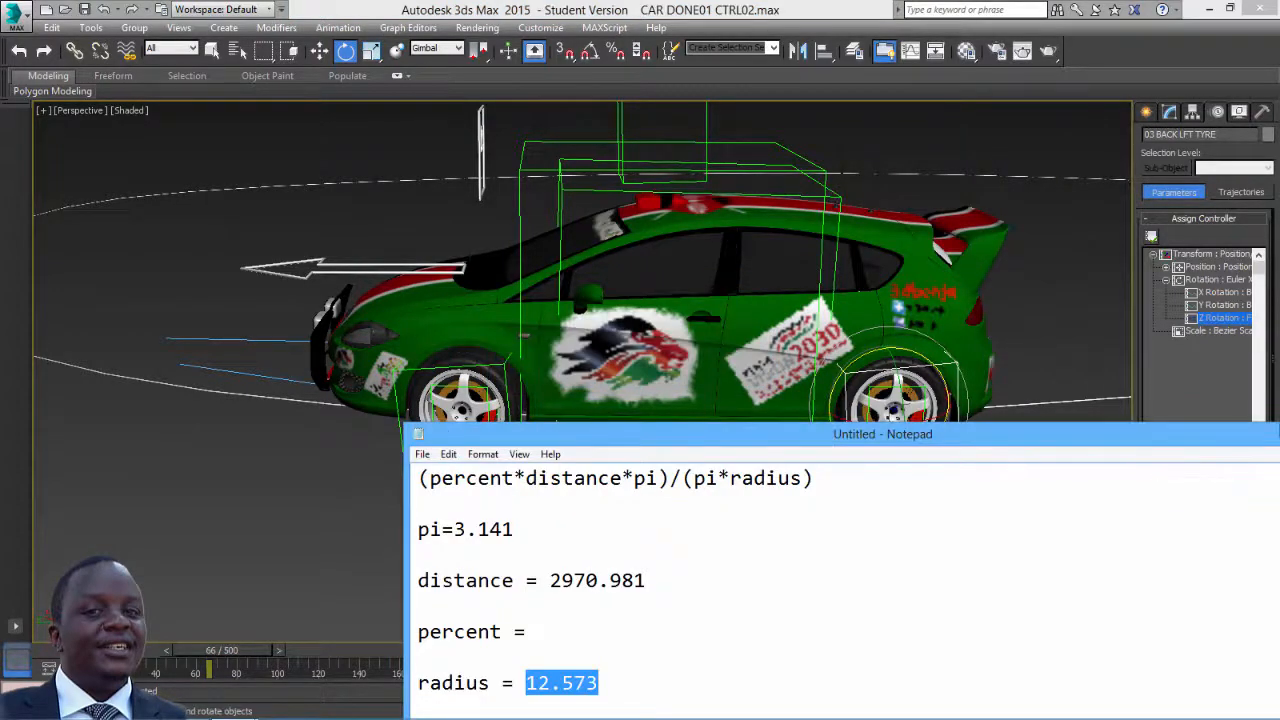
click(1279, 434)
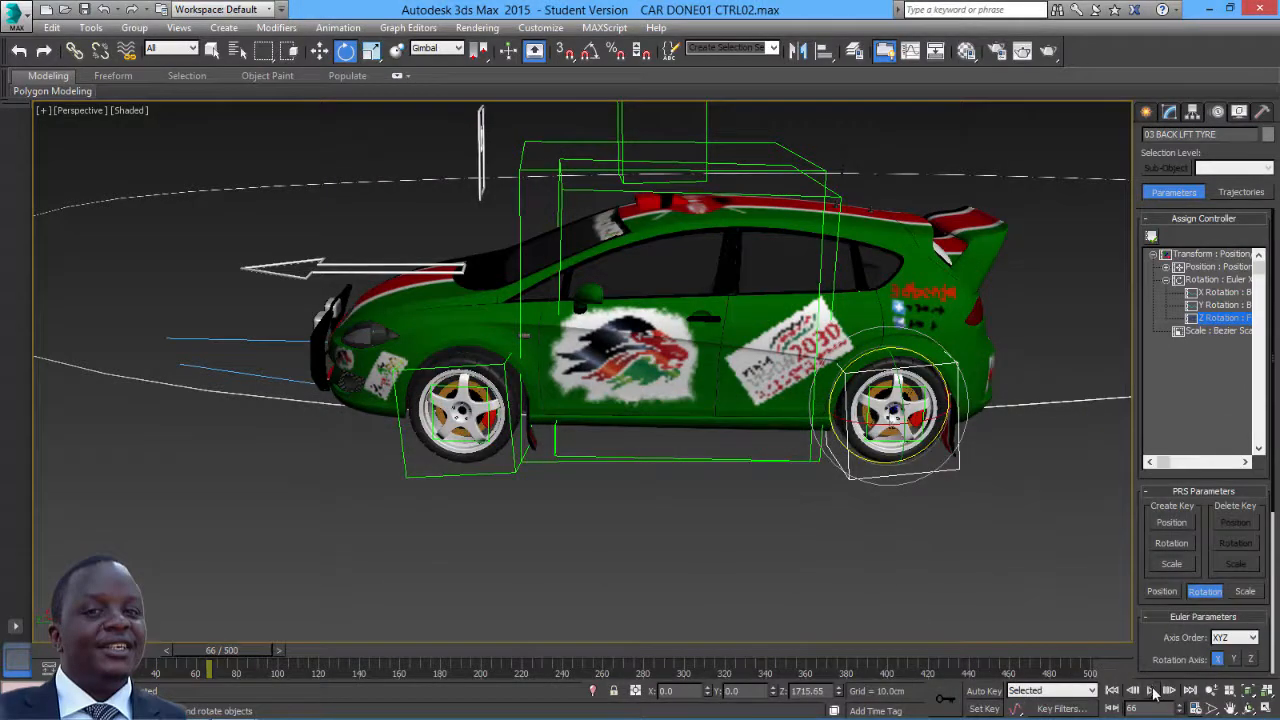
Play and scrub the animation to examine how the back left tyre rolls along the path
click(1151, 690)
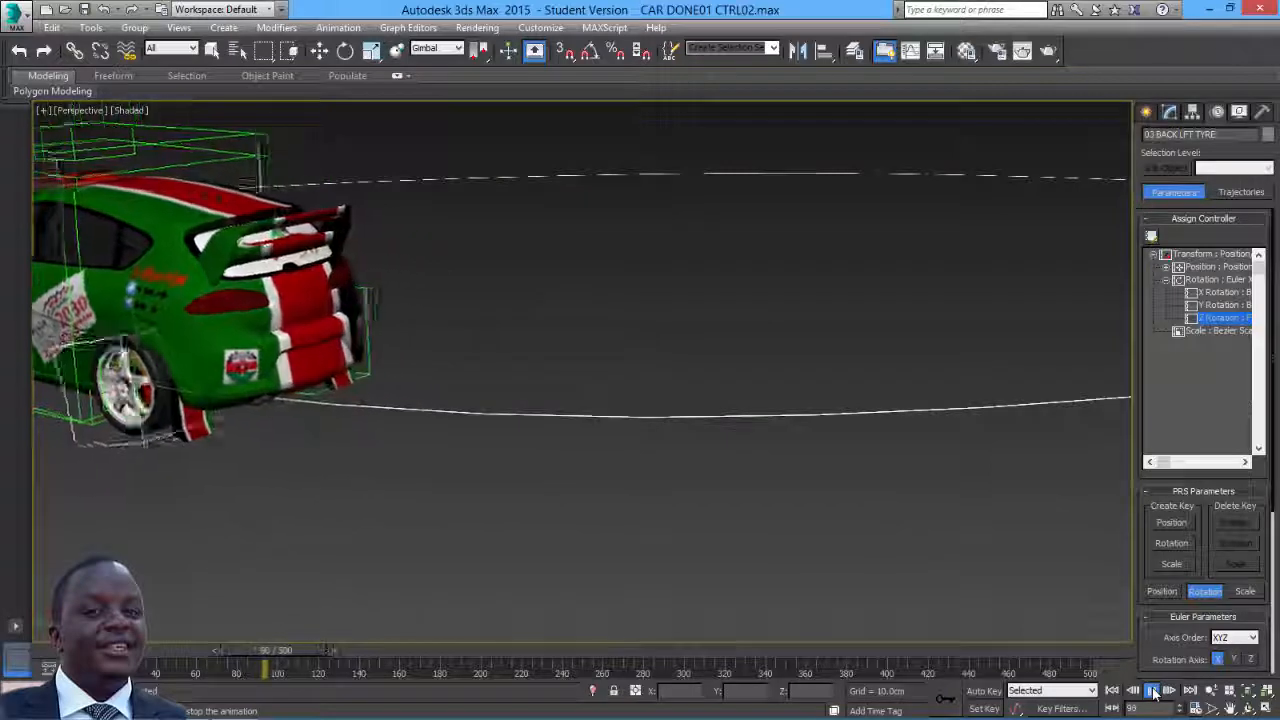
click(1152, 690)
key(e)
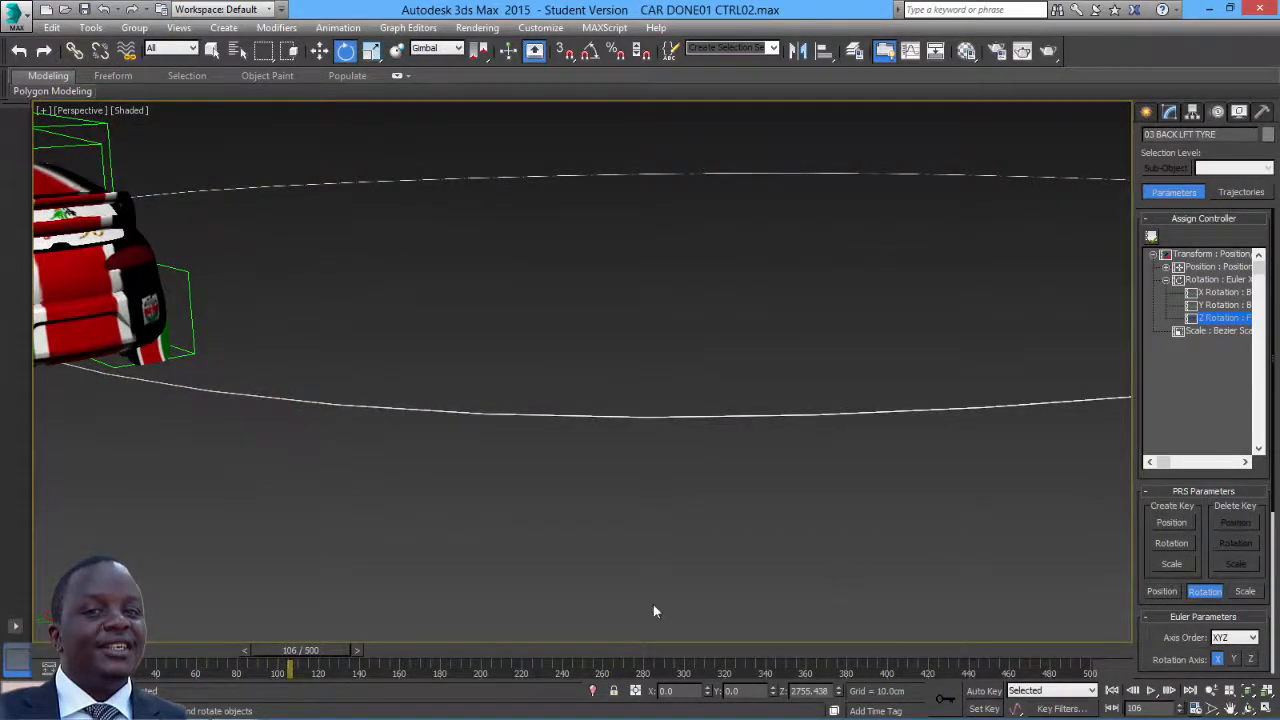
drag(323, 660, 255, 650)
alt+middle_drag(318, 491, 449, 477)
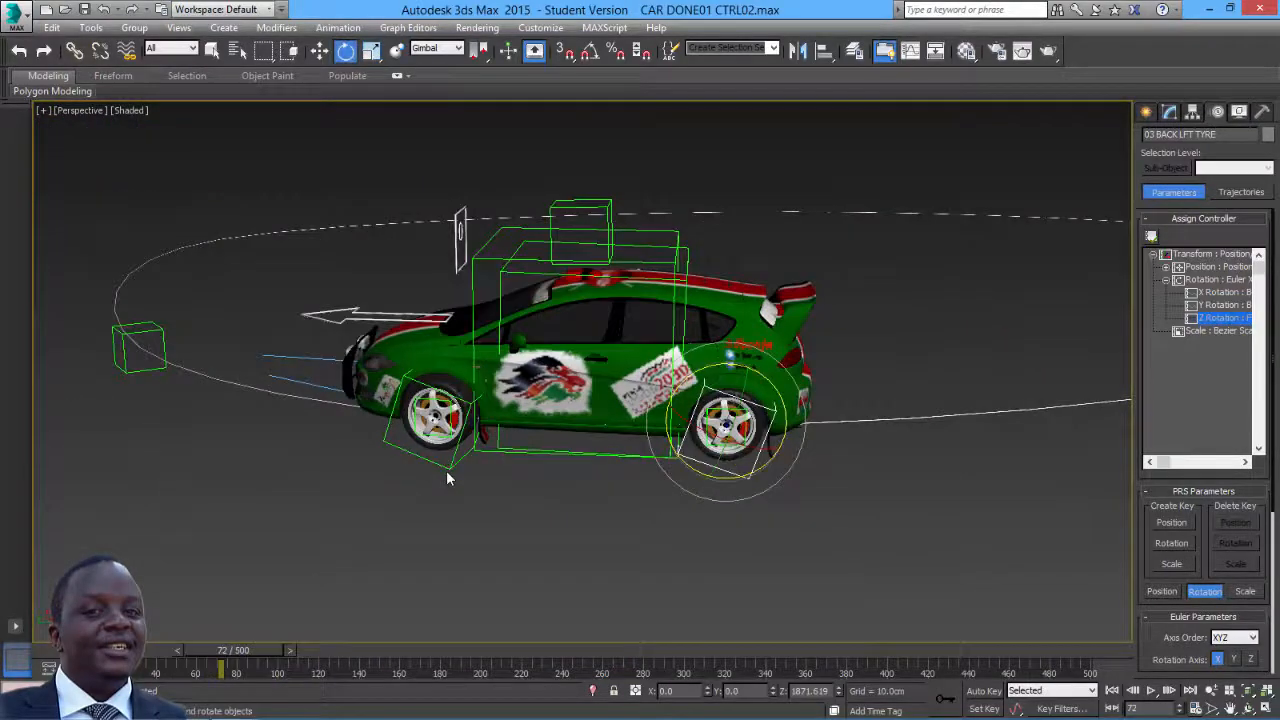
drag(268, 665, 467, 665)
key(e)
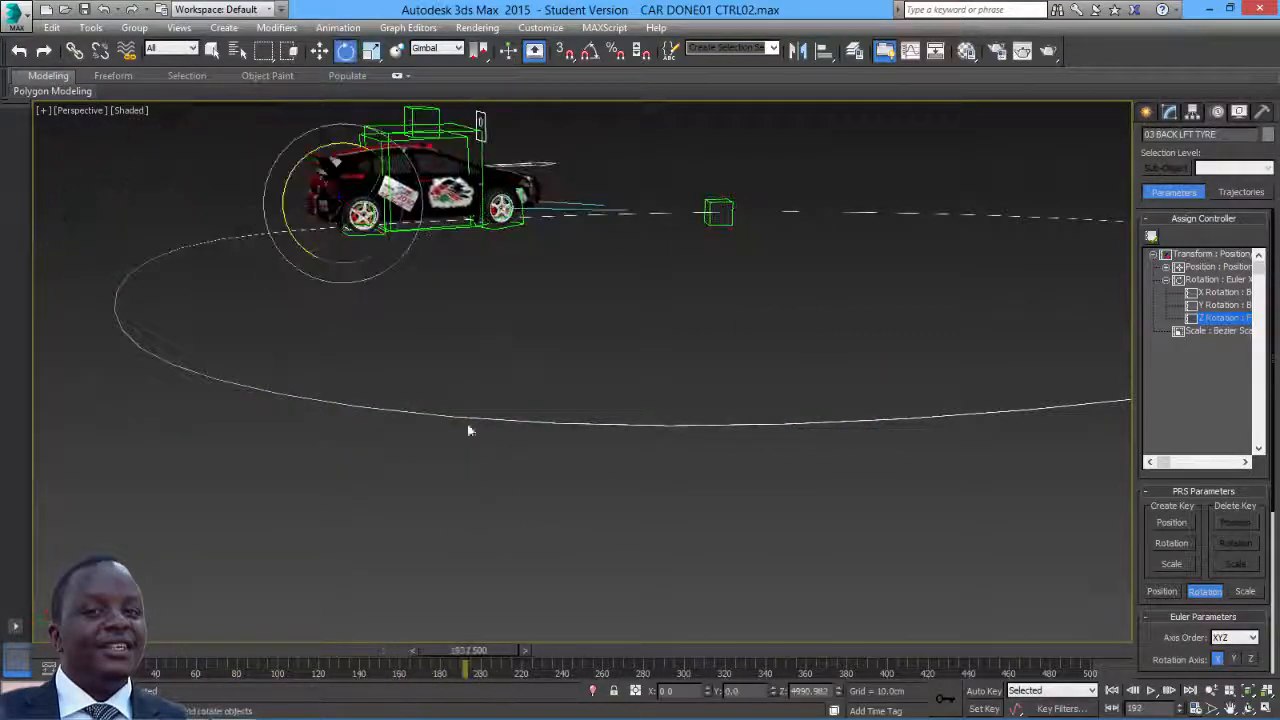
Switch the back right tyre control's rotation controller to TCB Rotation and back to Euler XYZ
middle_drag(467, 422, 514, 514)
scroll(514, 514, up, 5)
middle_drag(449, 409, 510, 322)
click(526, 366)
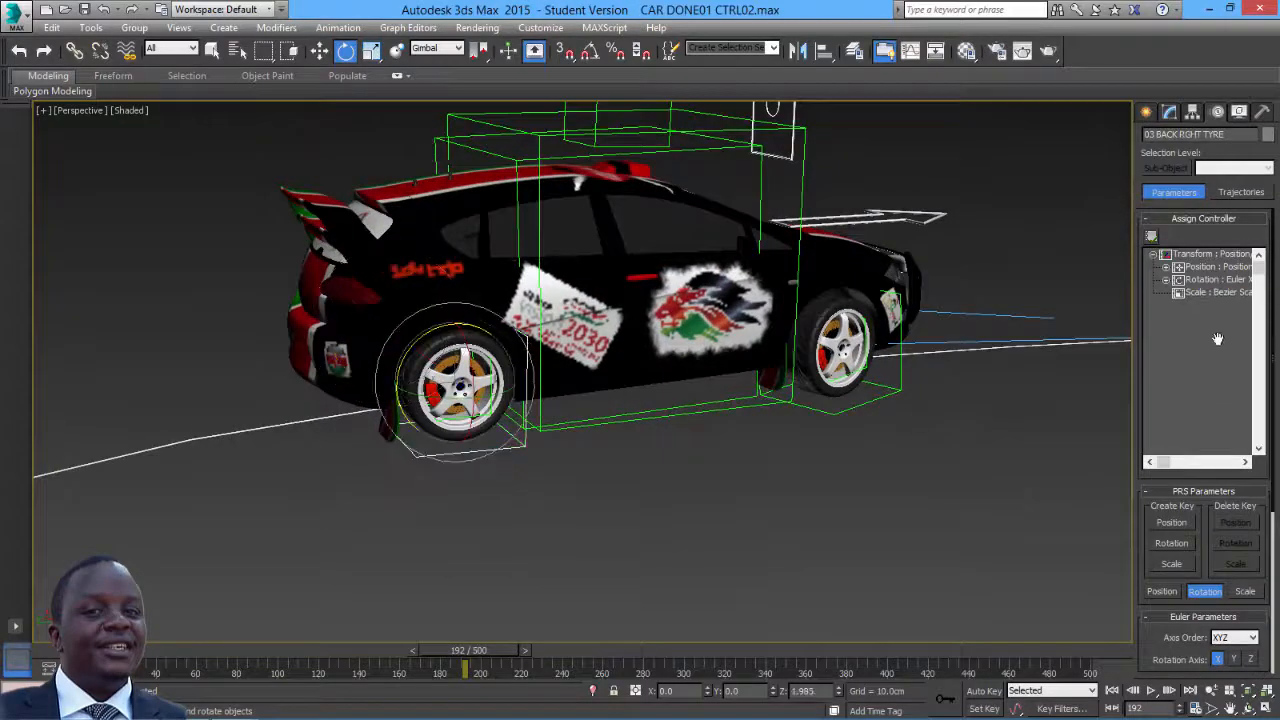
click(1151, 236)
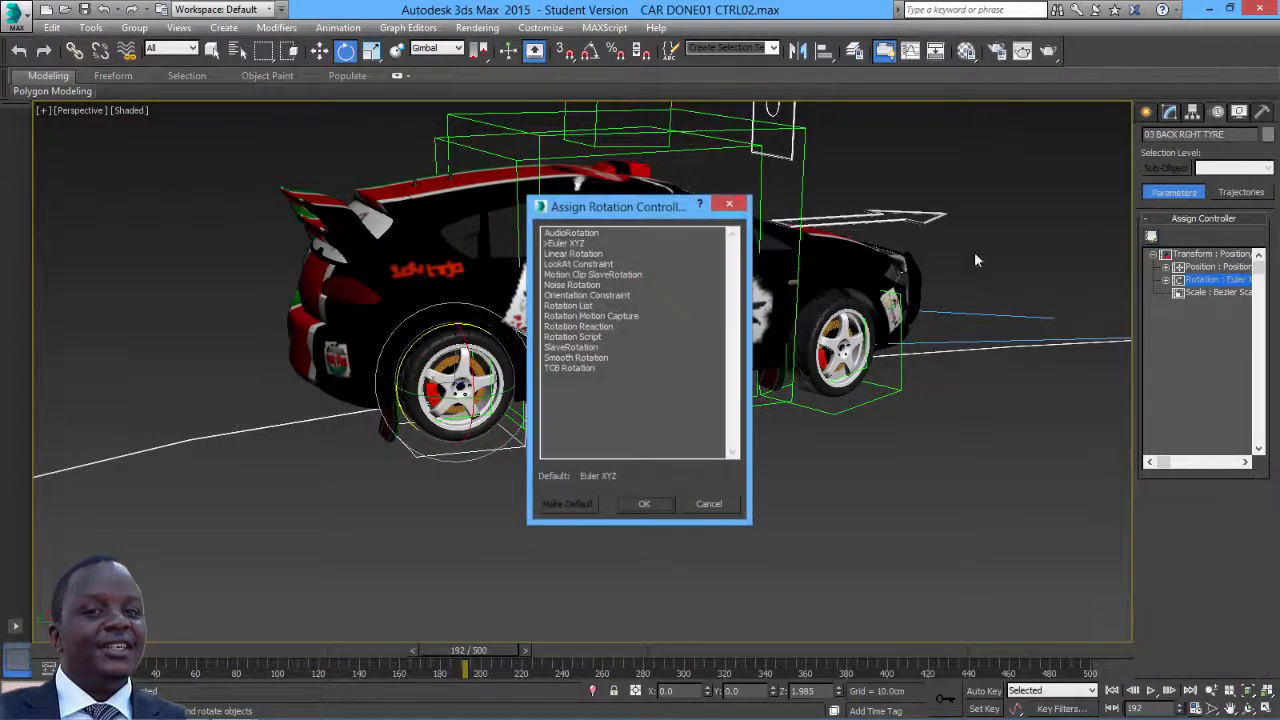
click(570, 367)
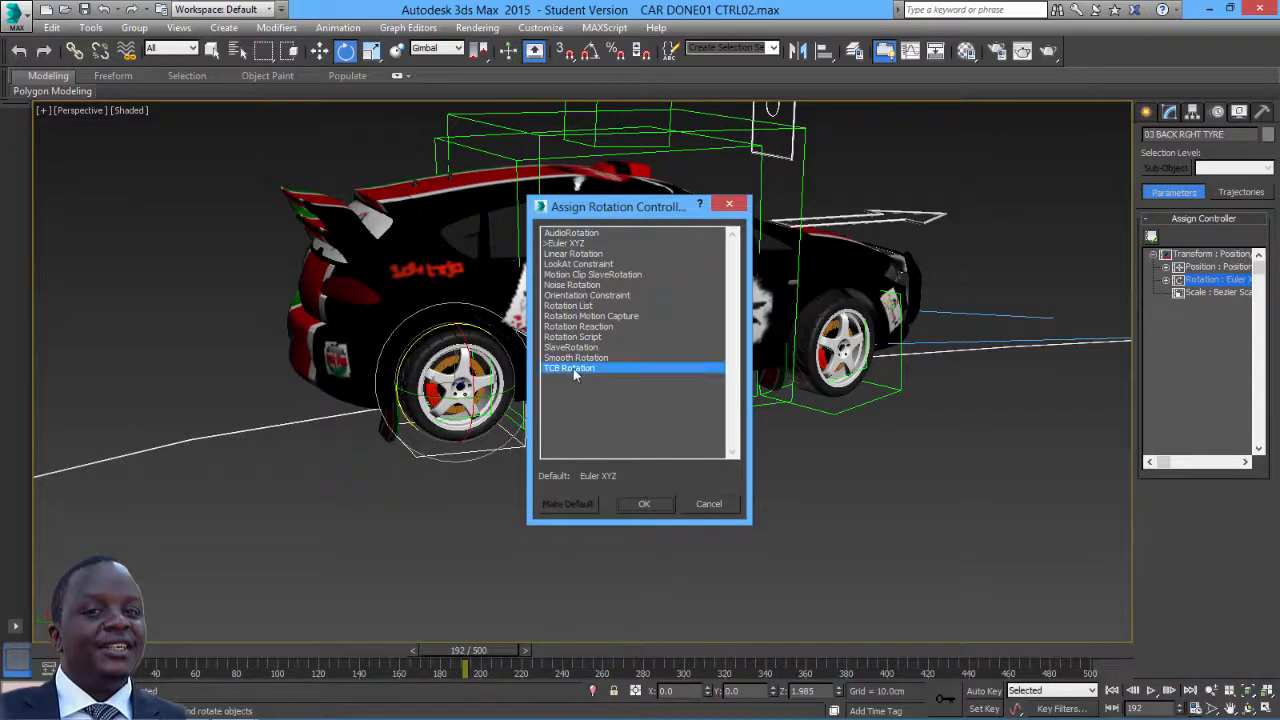
click(644, 503)
click(1151, 236)
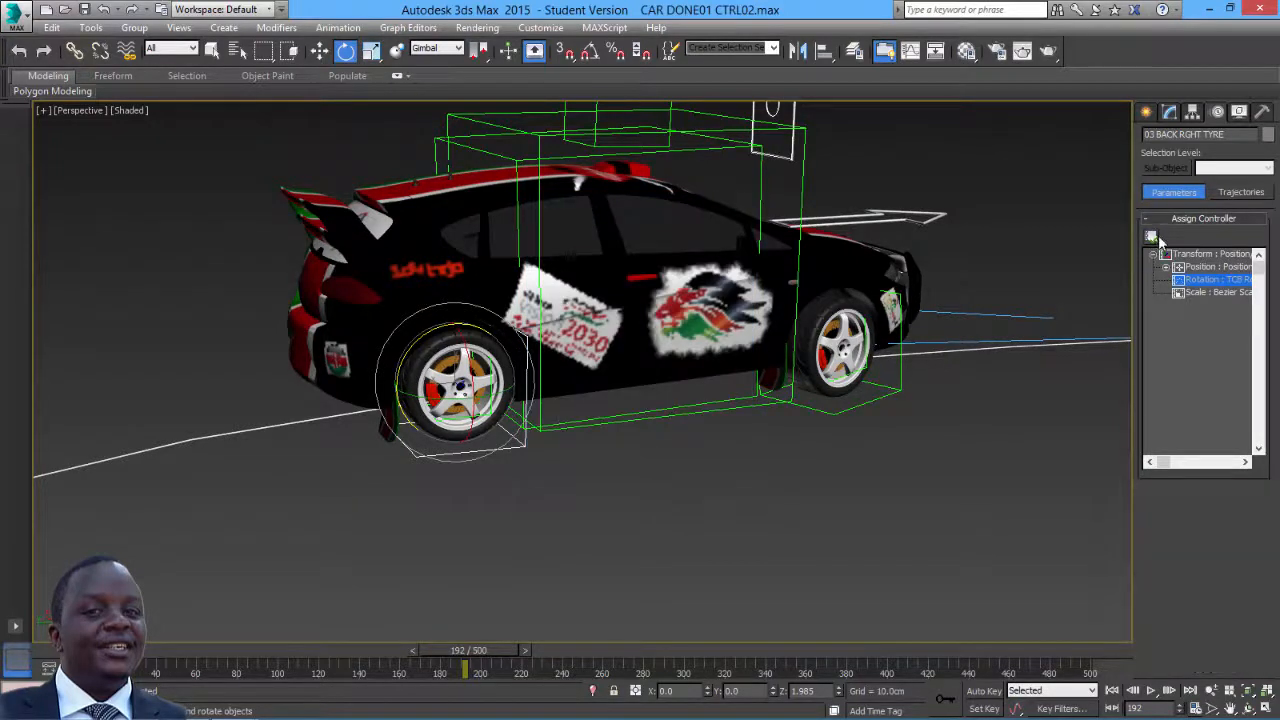
click(563, 243)
click(640, 503)
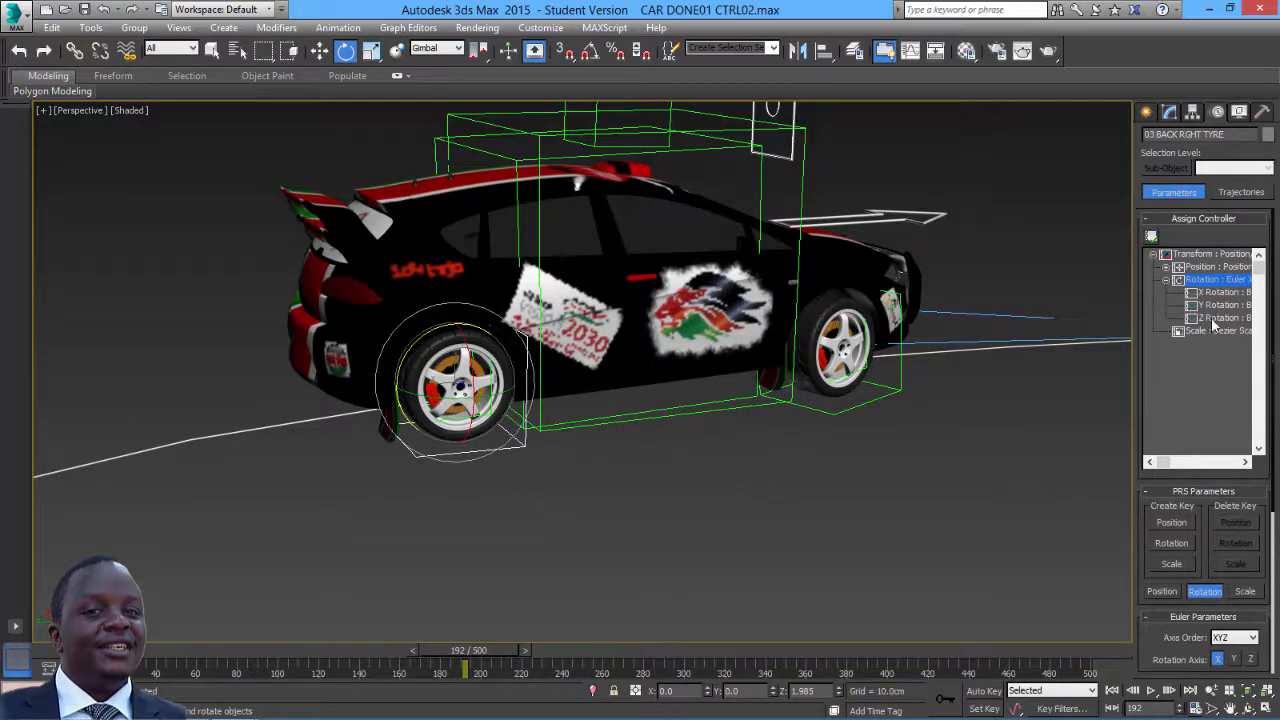
Assign a Float Expression controller to the back right tyre control's Z Rotation and load the saved CAR PATH expression
click(1151, 236)
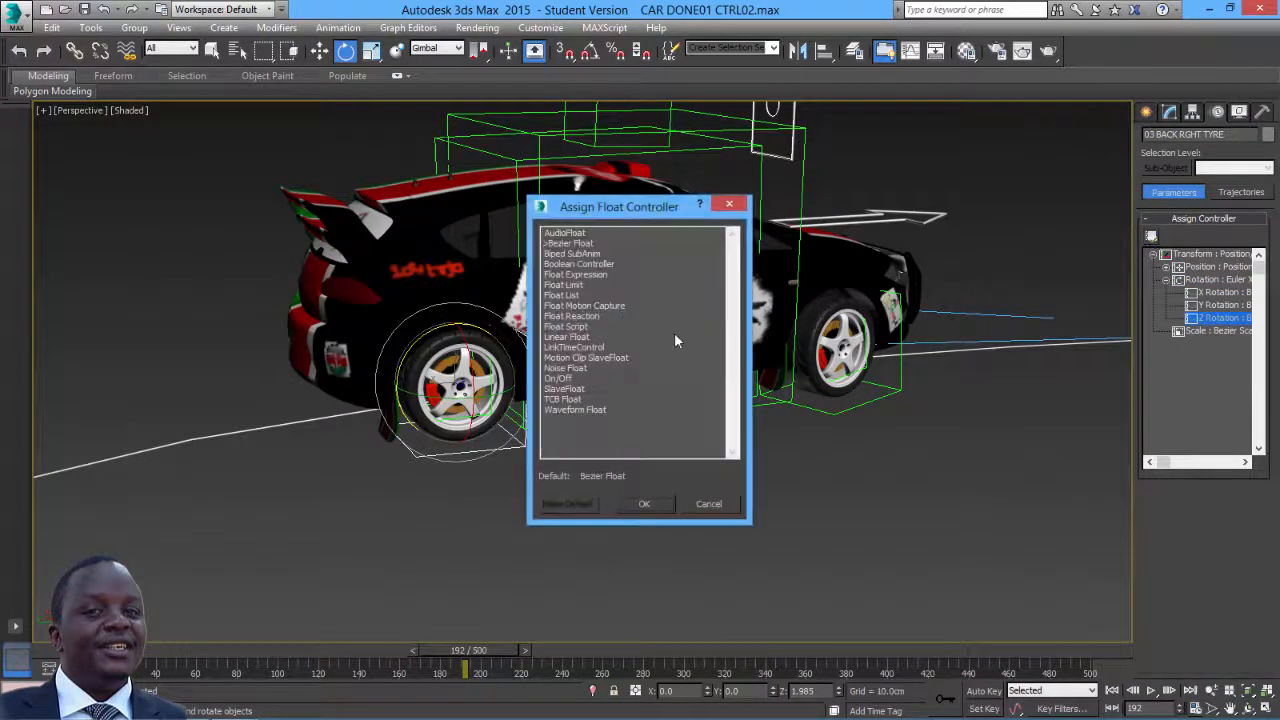
click(582, 275)
click(642, 505)
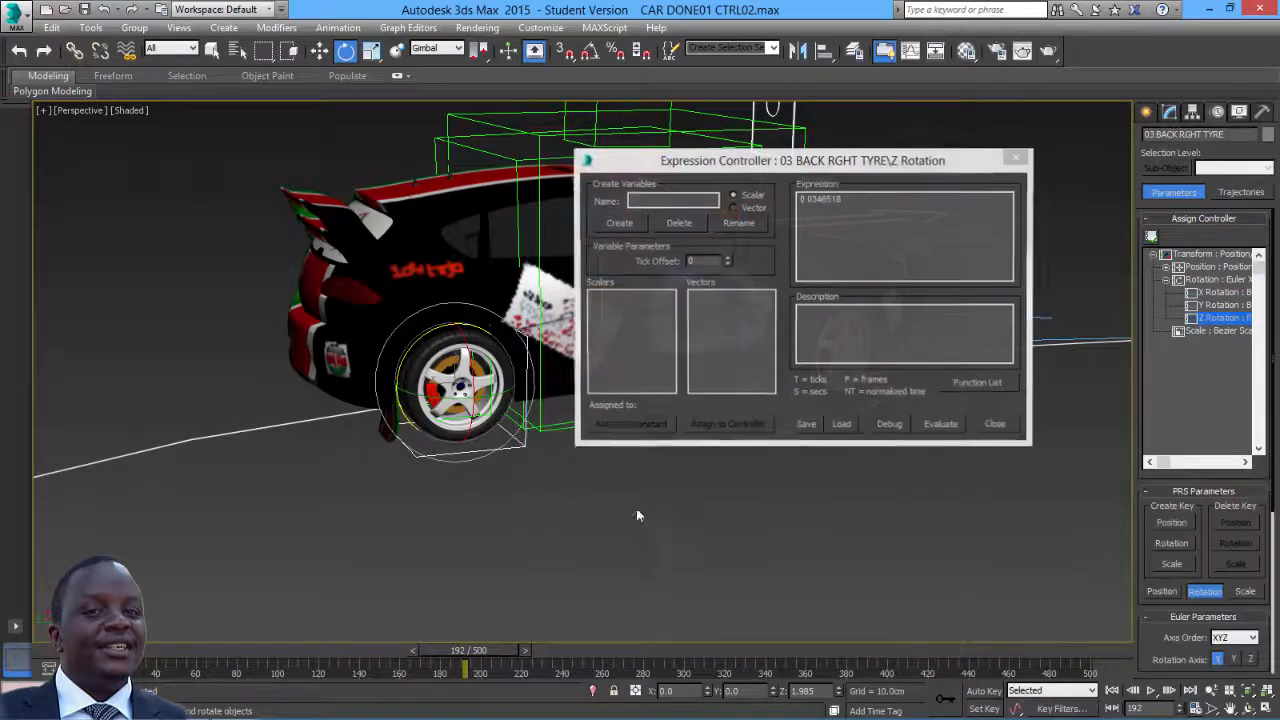
click(842, 424)
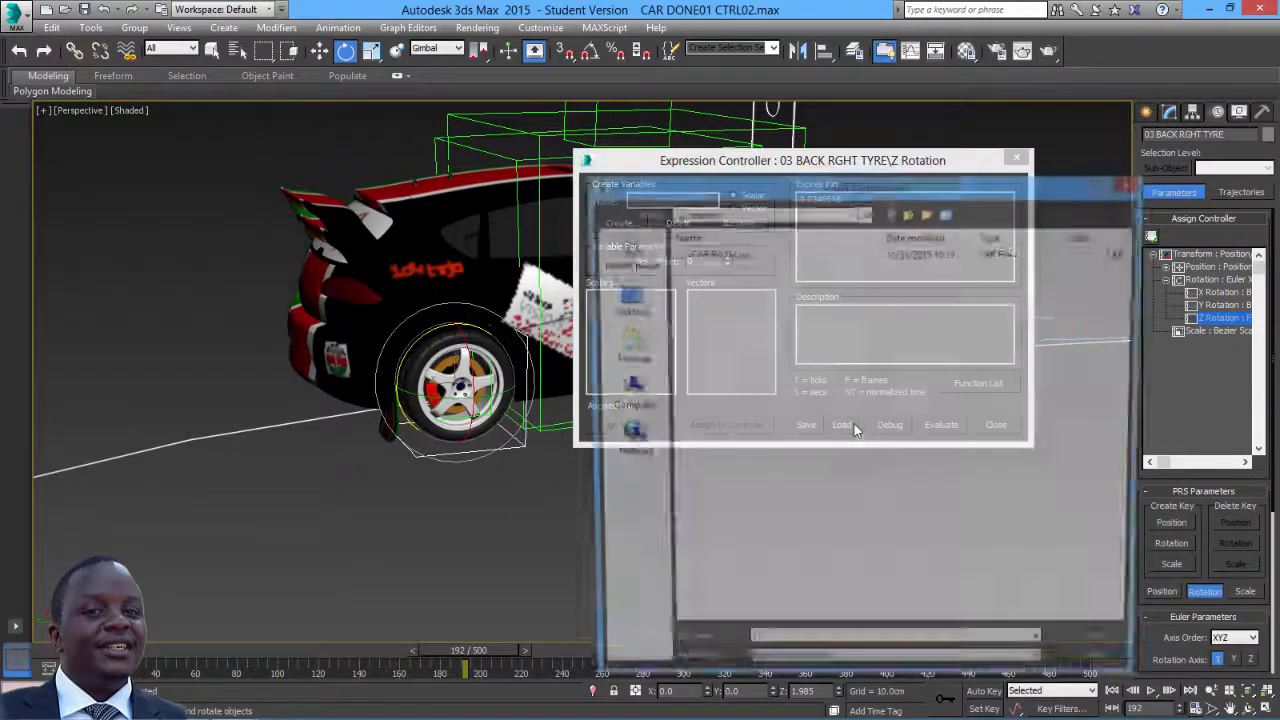
click(696, 254)
click(1107, 653)
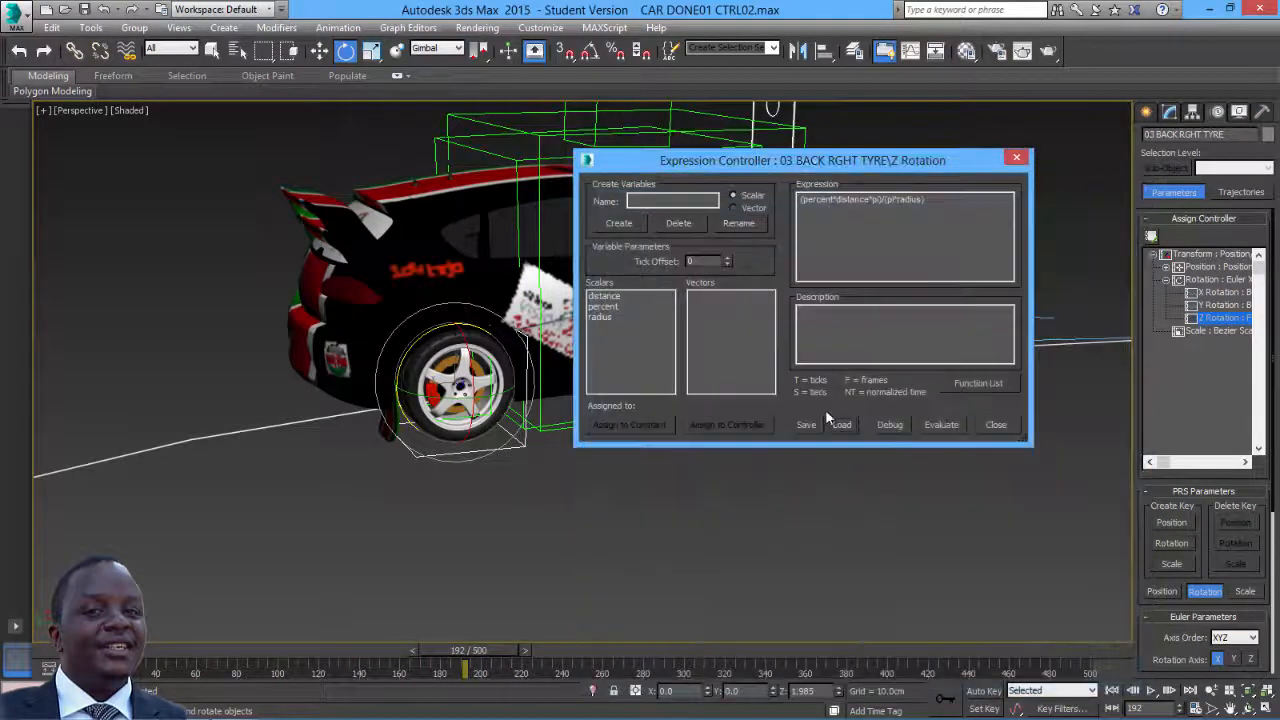
Assign the radius scalar of the back right tyre's expression the constant 12.573 by pasting the copied value
click(605, 318)
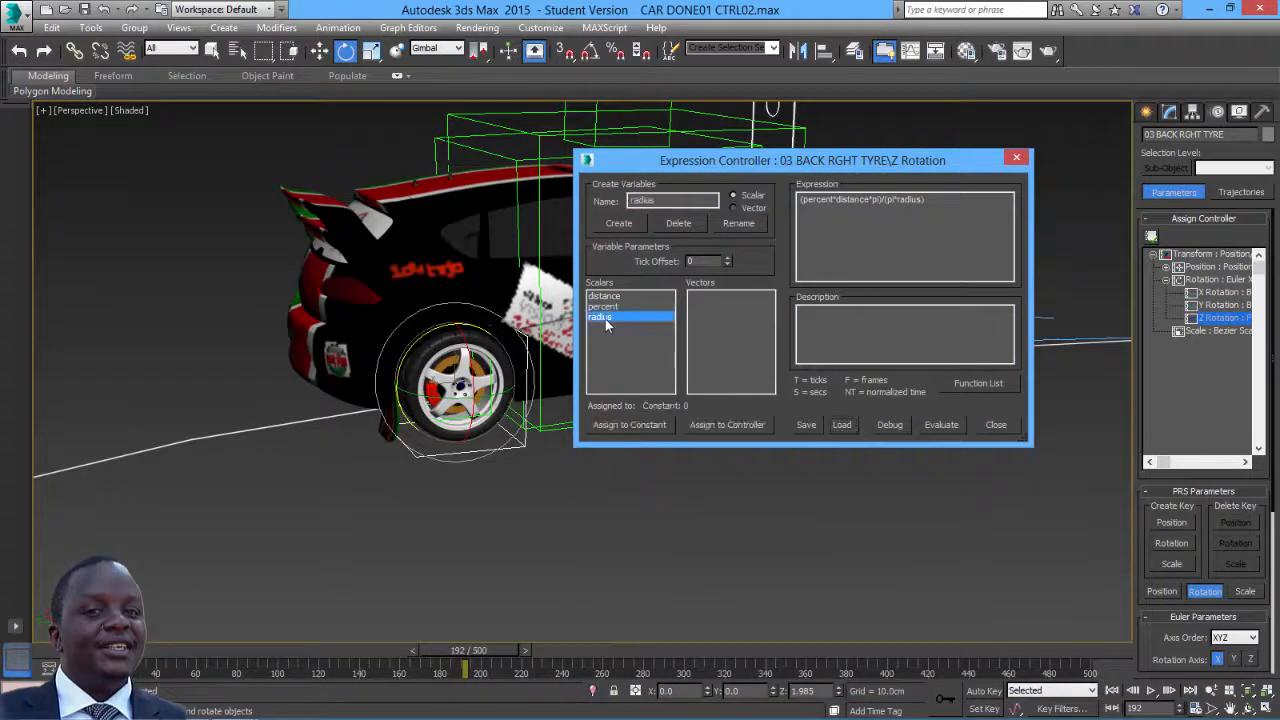
click(648, 425)
right_click(626, 237)
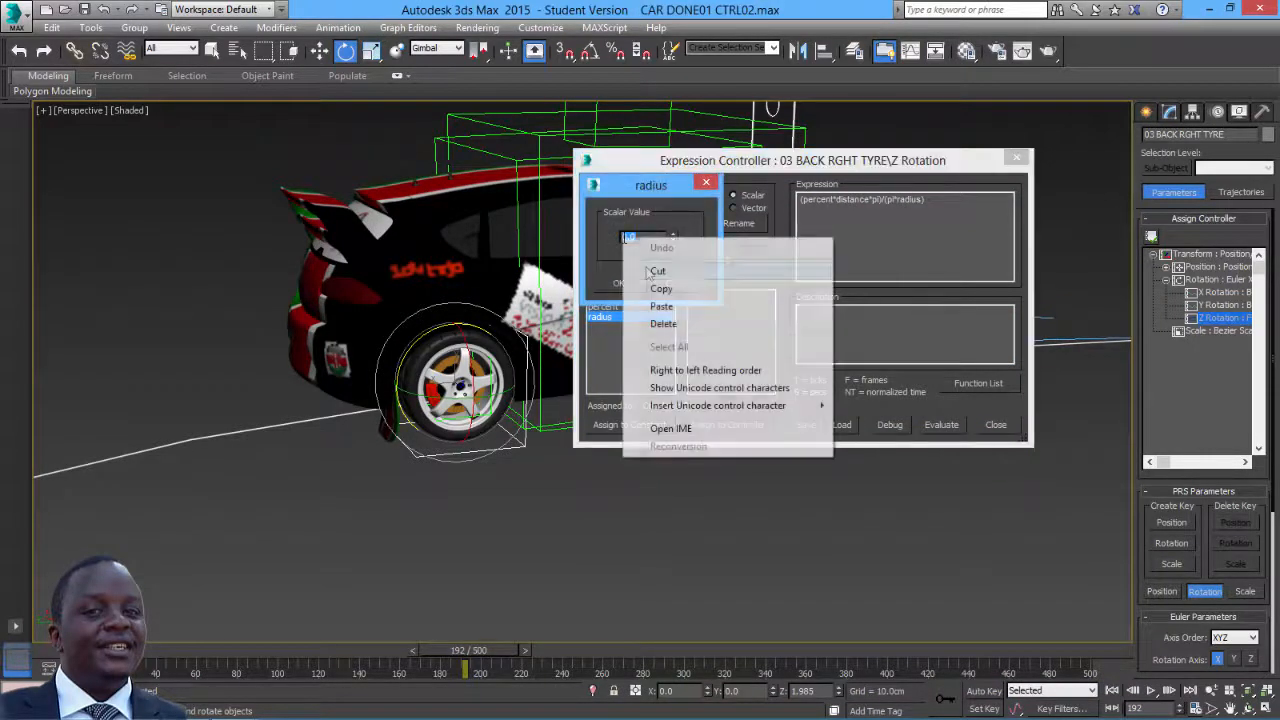
click(662, 303)
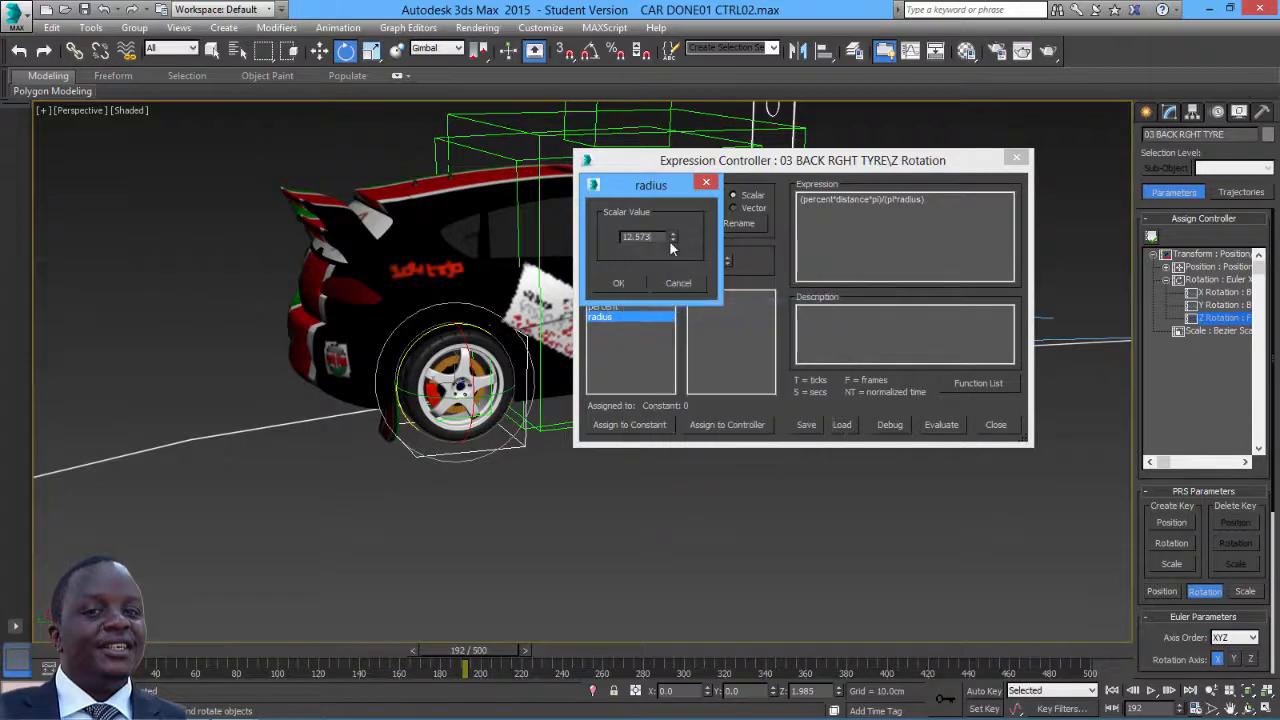
click(620, 283)
click(615, 297)
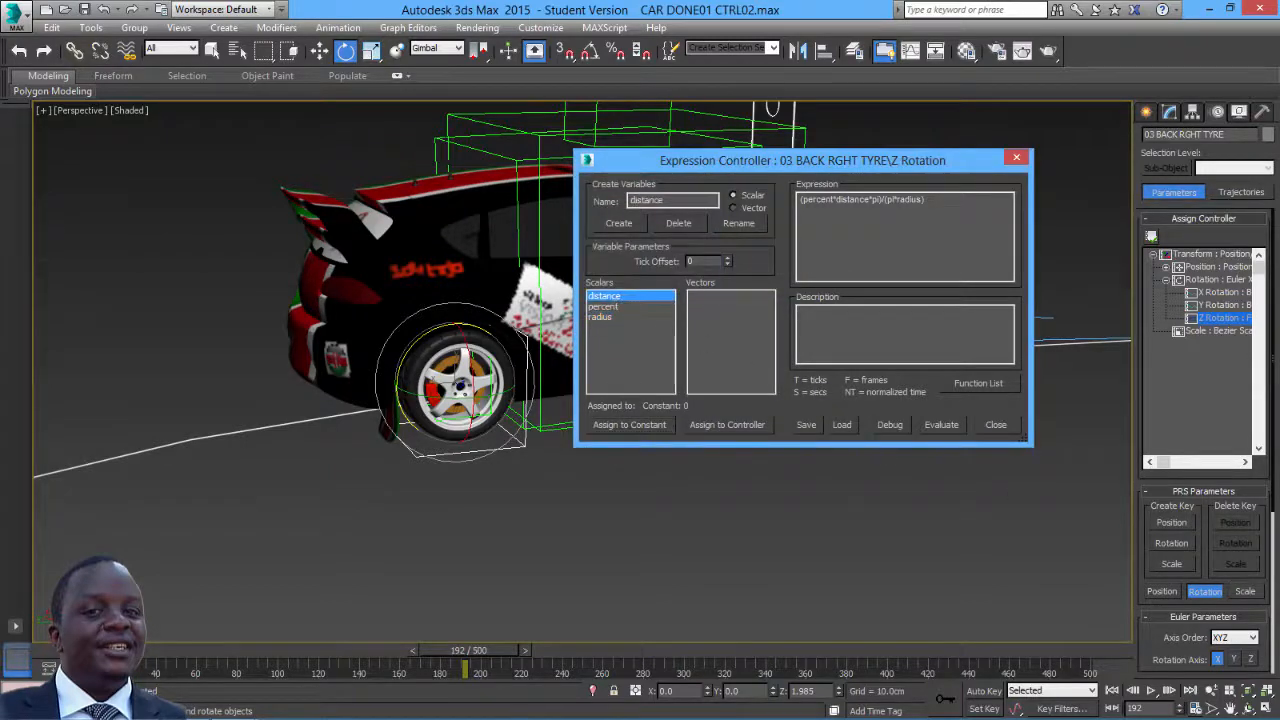
scroll(1275, 553, down, 3)
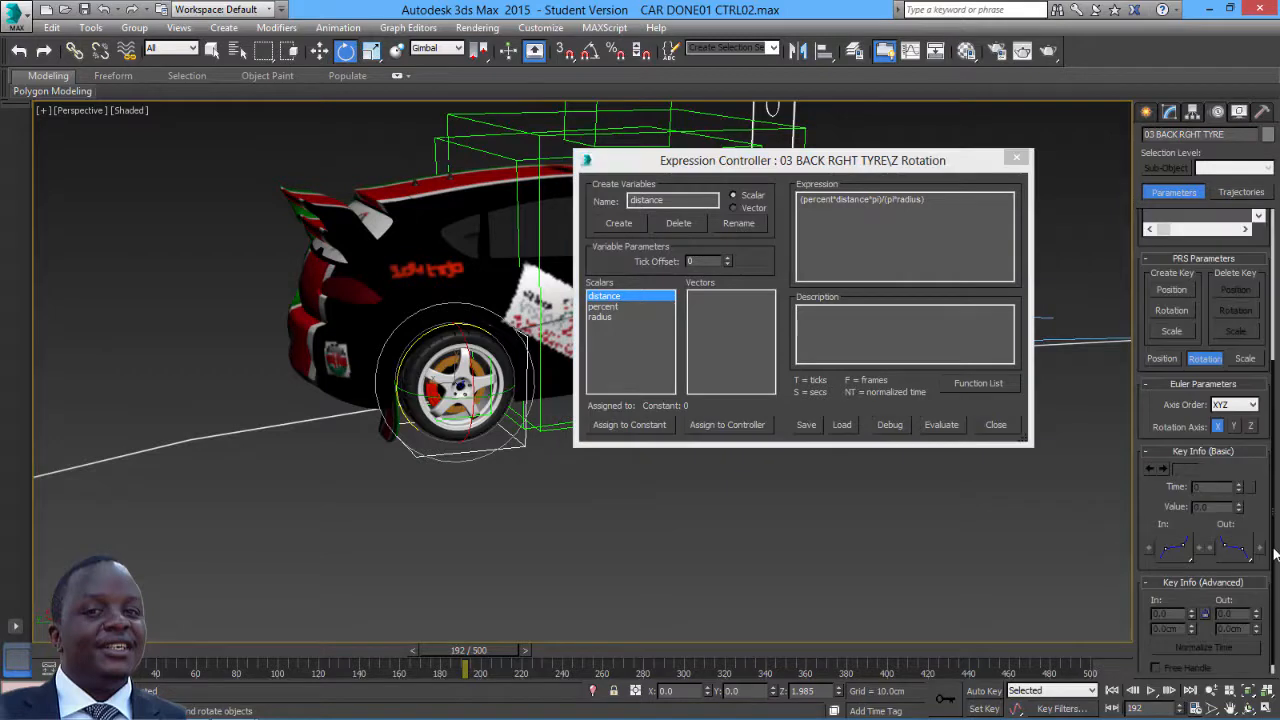
mouse_move(343, 717)
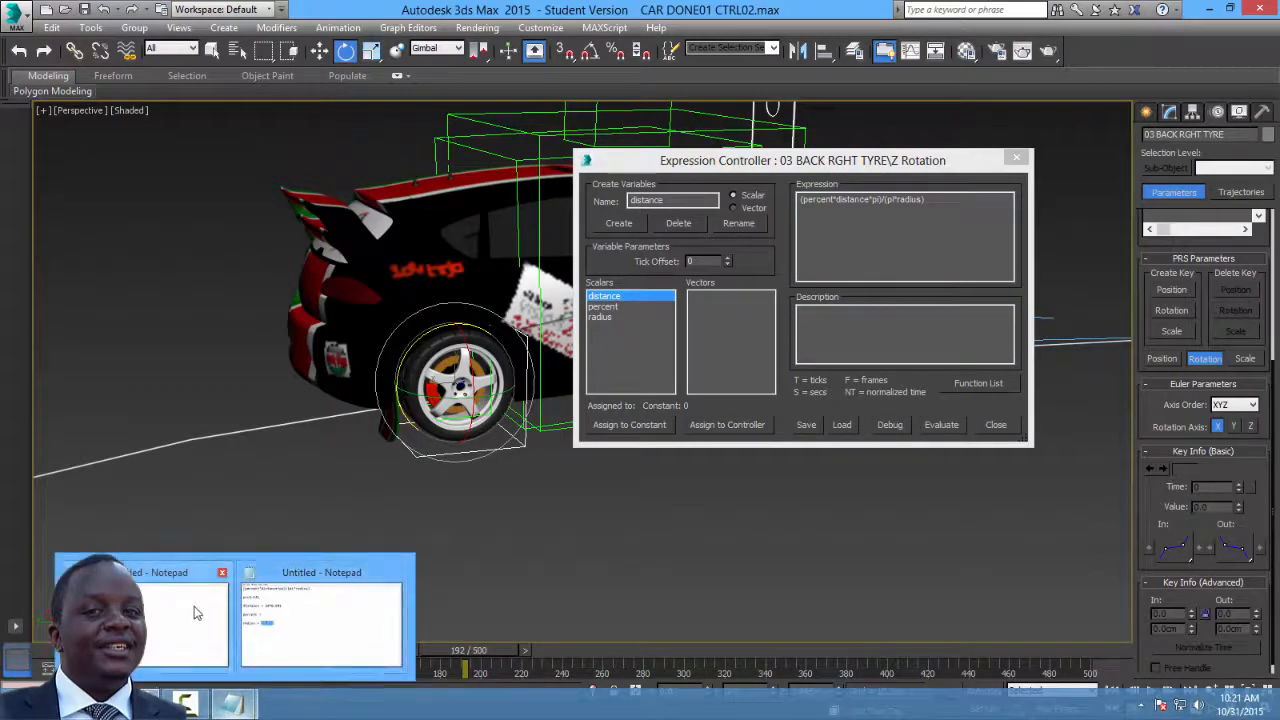
key(alt+Tab)
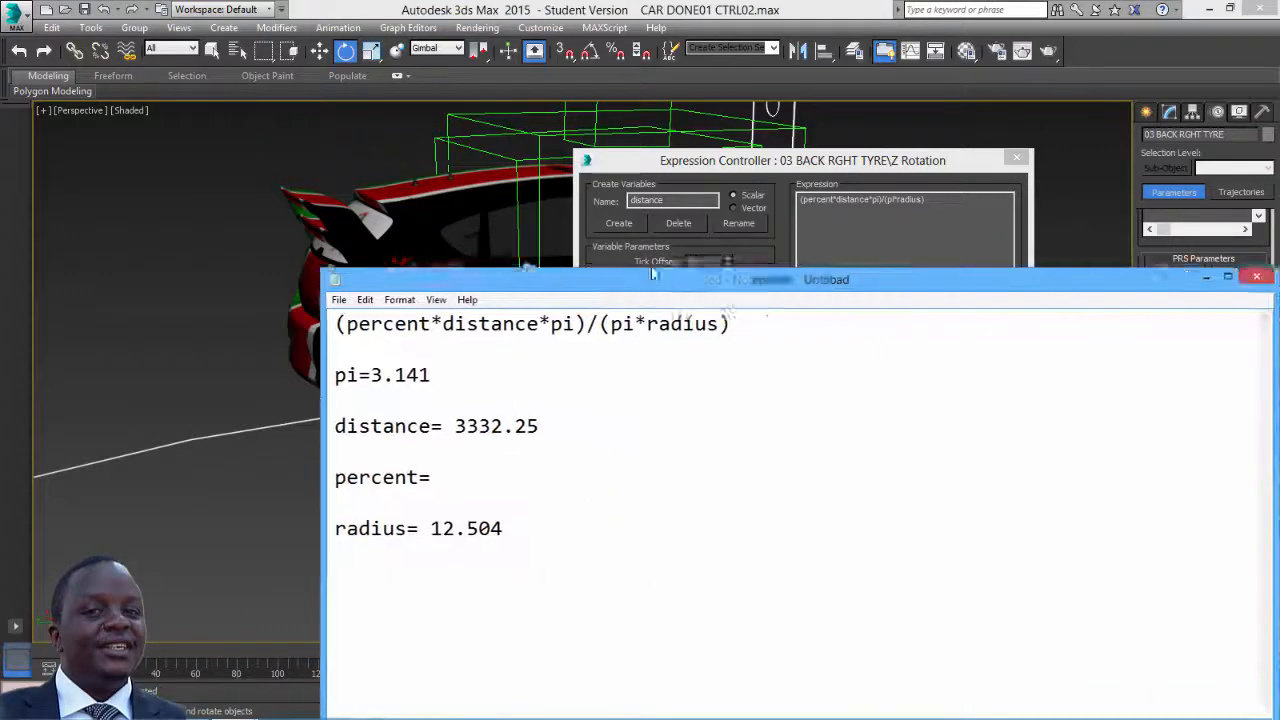
drag(689, 289, 620, 349)
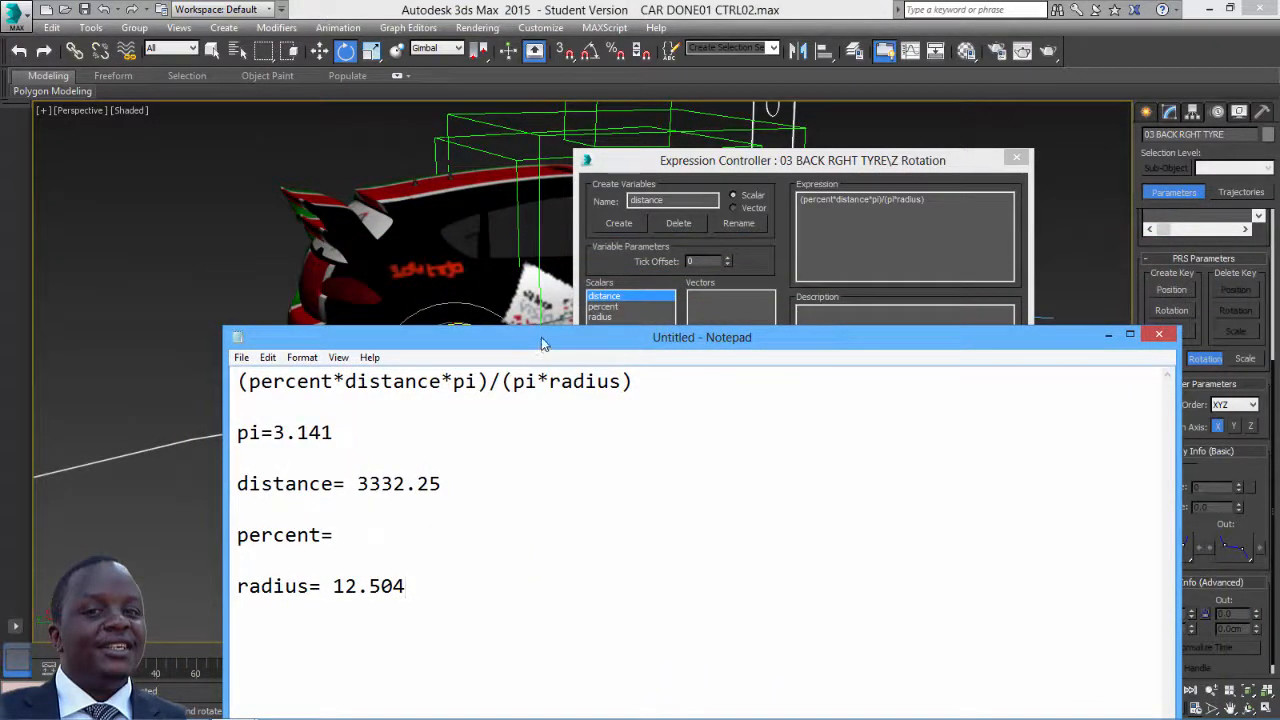
drag(551, 340, 637, 487)
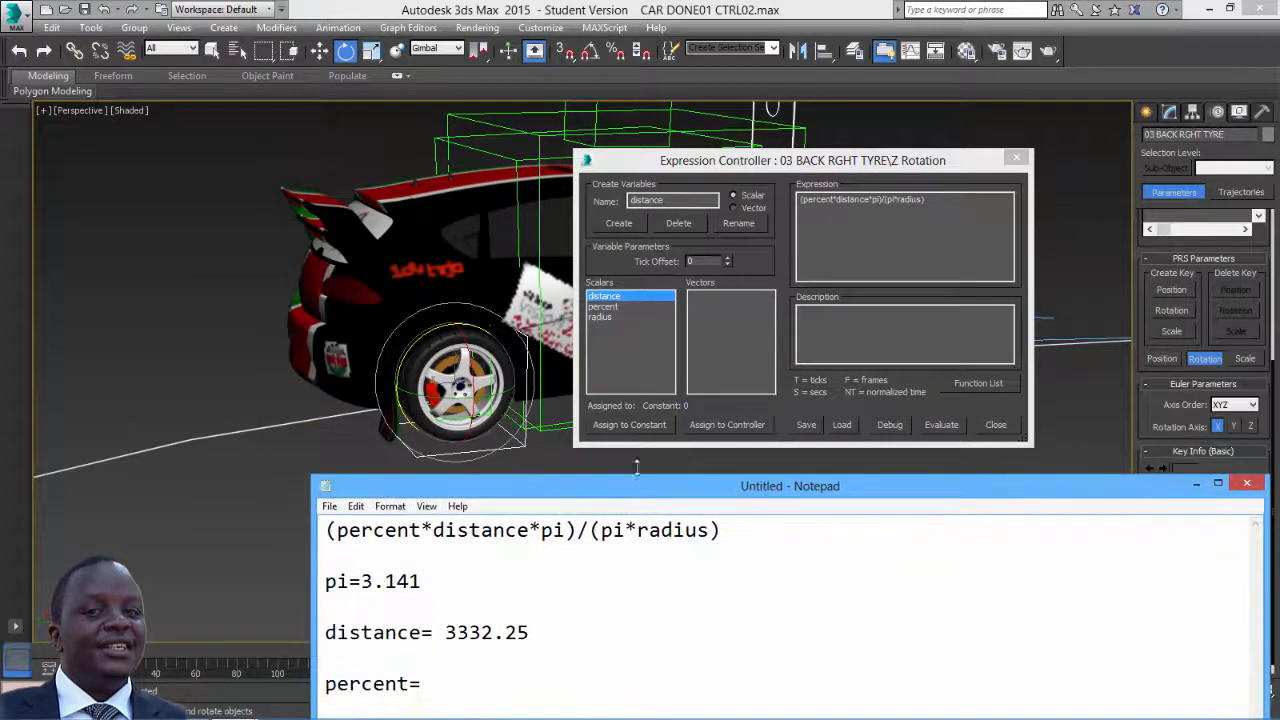
click(602, 316)
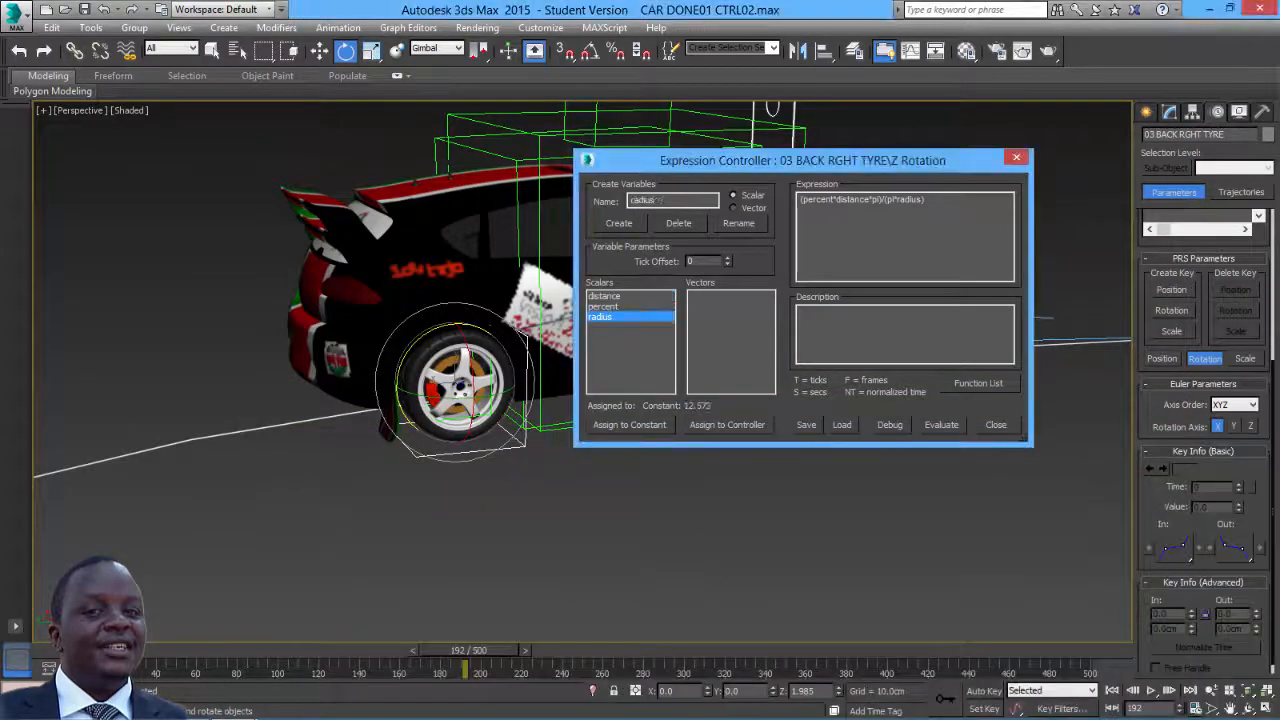
Copy the distance 2970.981 from the Notepad notes and assign it as the distance scalar's constant for the back right tyre
mouse_move(254, 710)
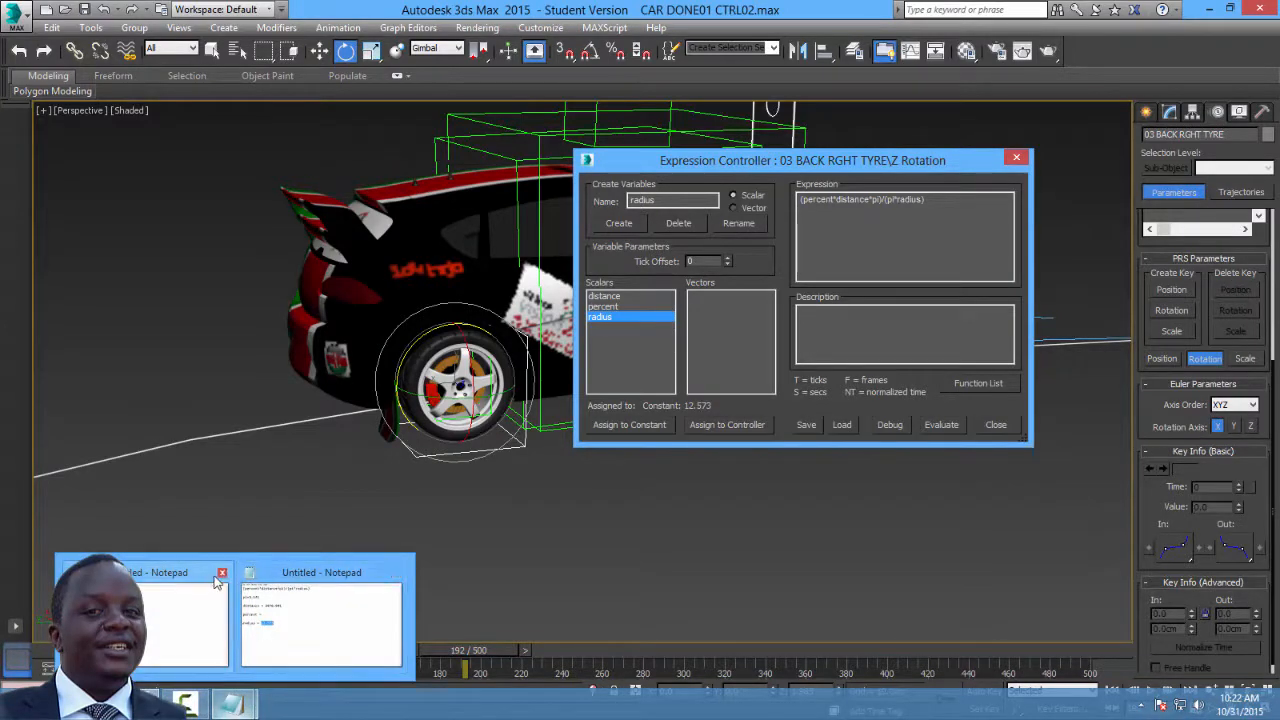
click(268, 592)
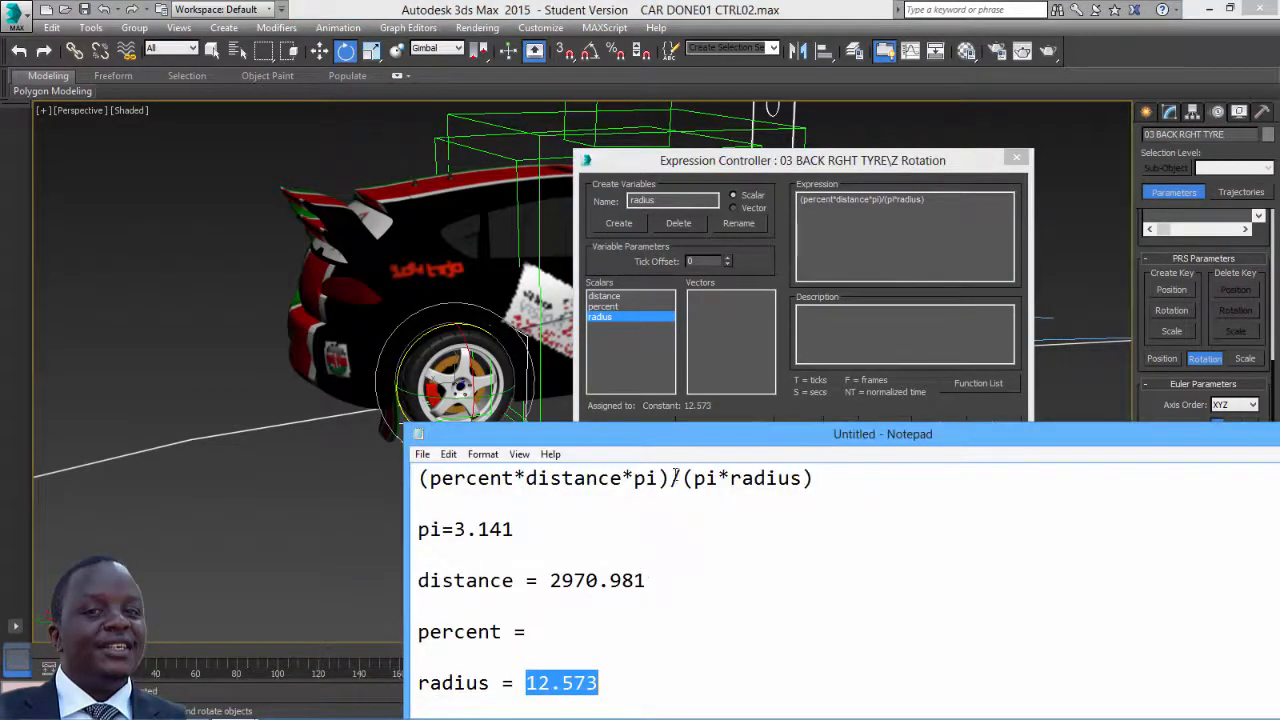
drag(691, 426, 680, 719)
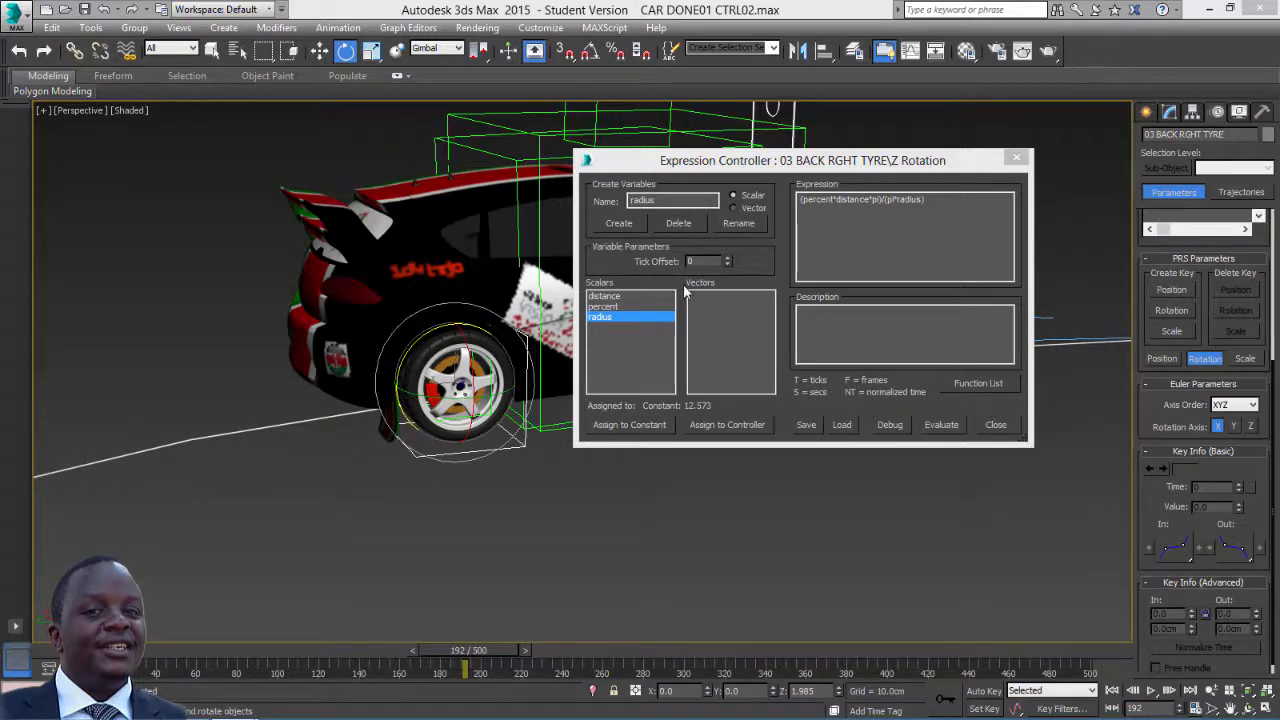
click(618, 296)
click(644, 428)
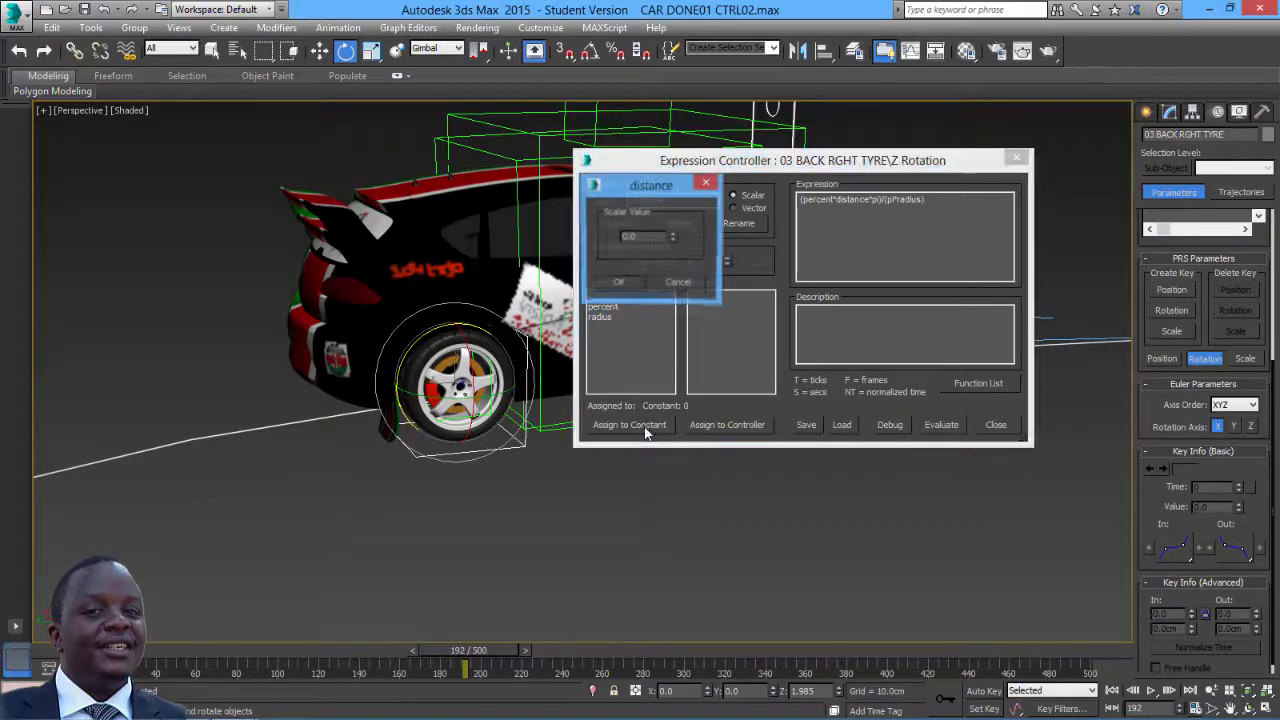
right_click(650, 240)
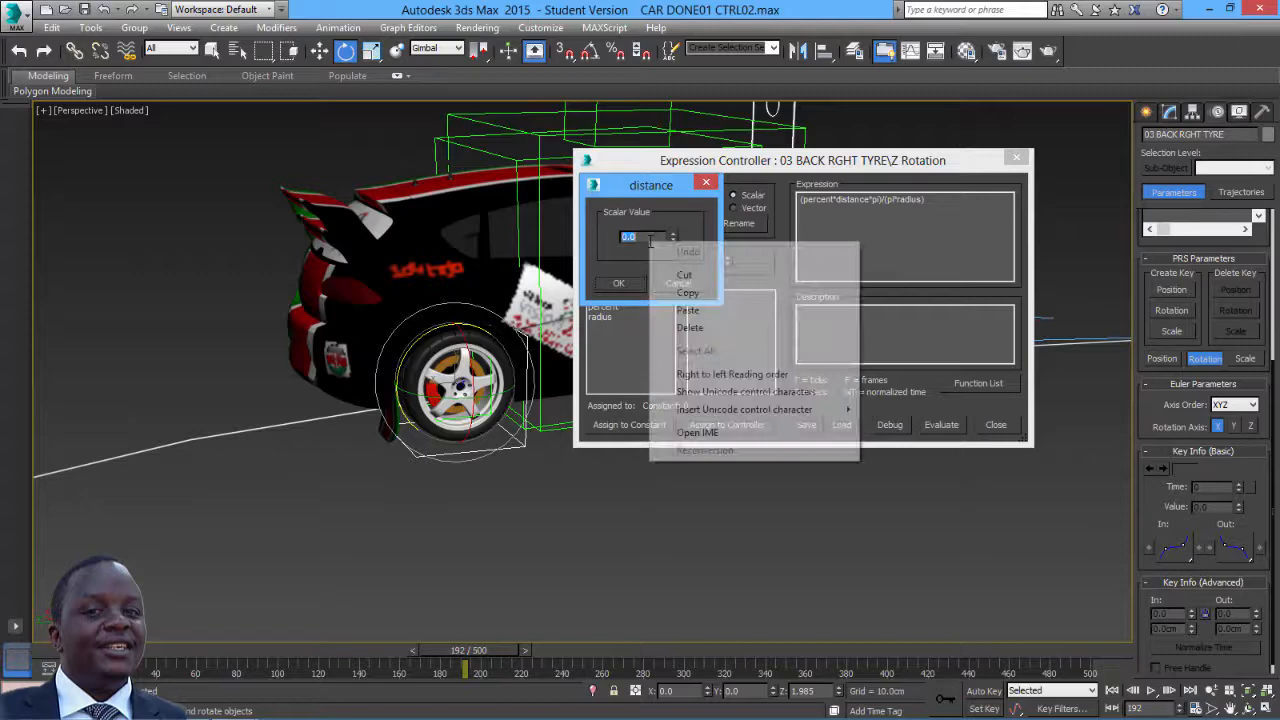
click(690, 309)
click(630, 286)
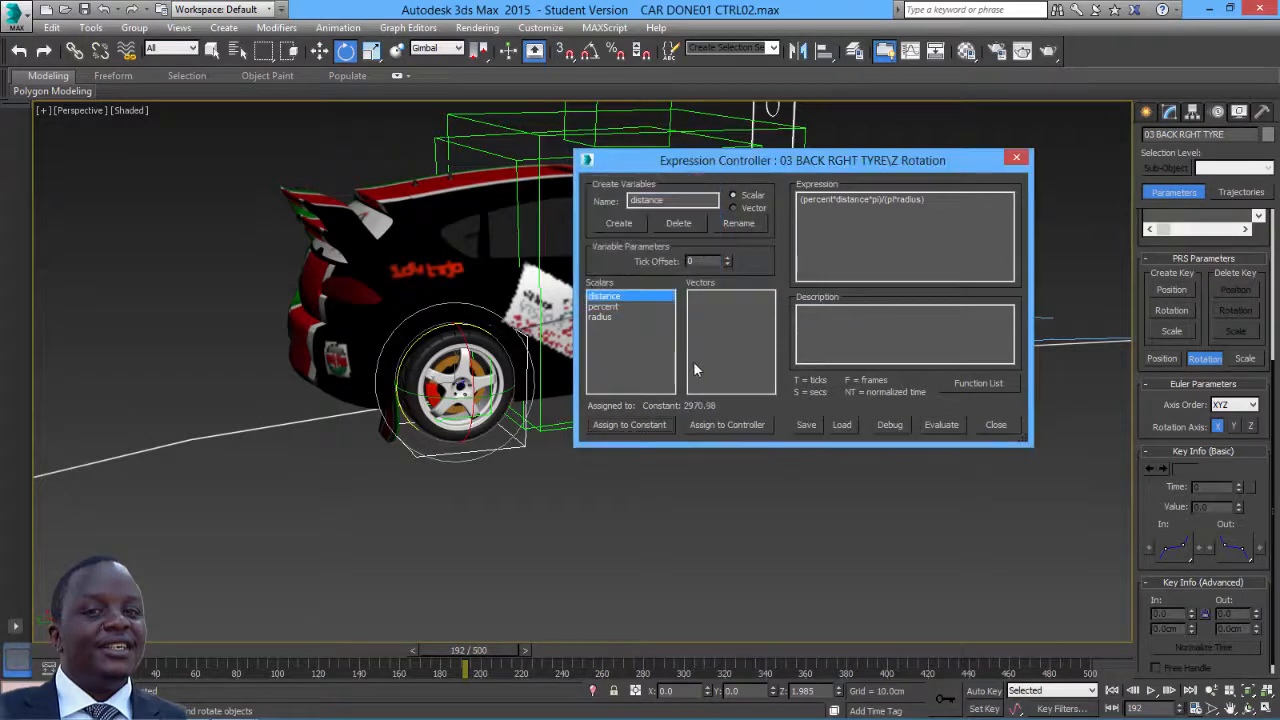
Assign the percent scalar to the MAIN CAR path constraint's Percent controller, evaluate the back right tyre's expression and close its controller
click(714, 423)
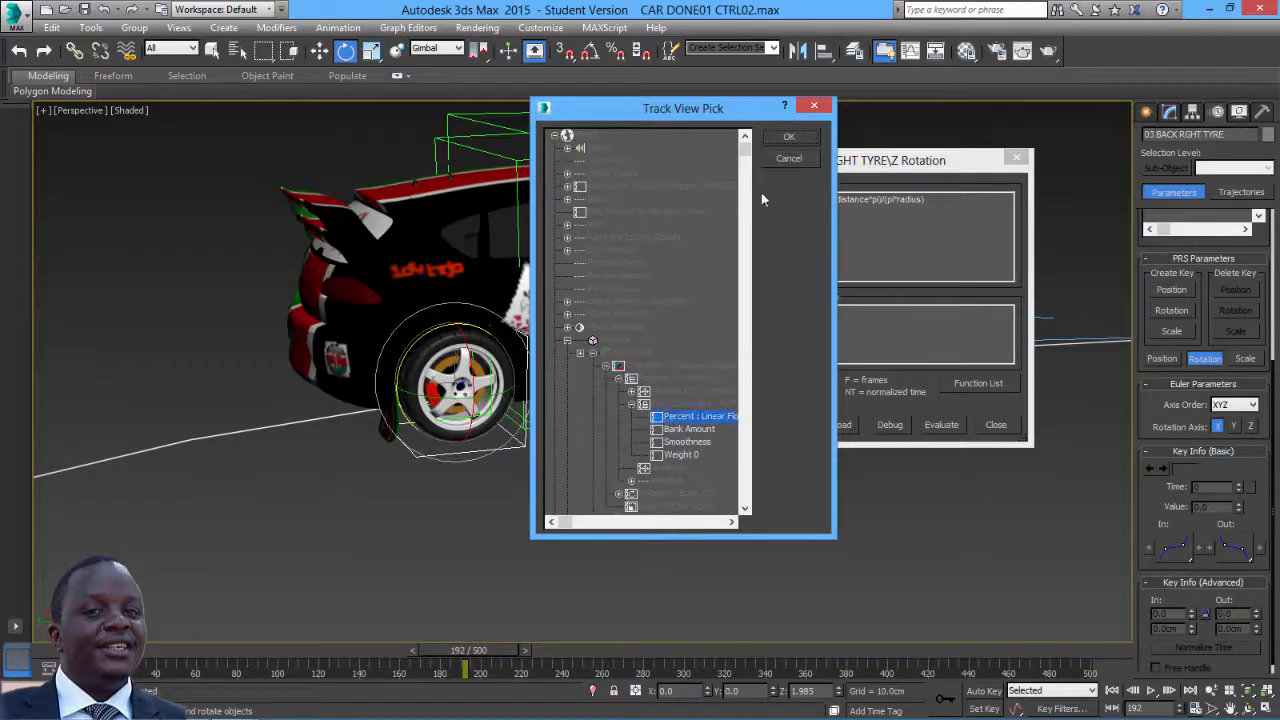
click(788, 138)
click(927, 425)
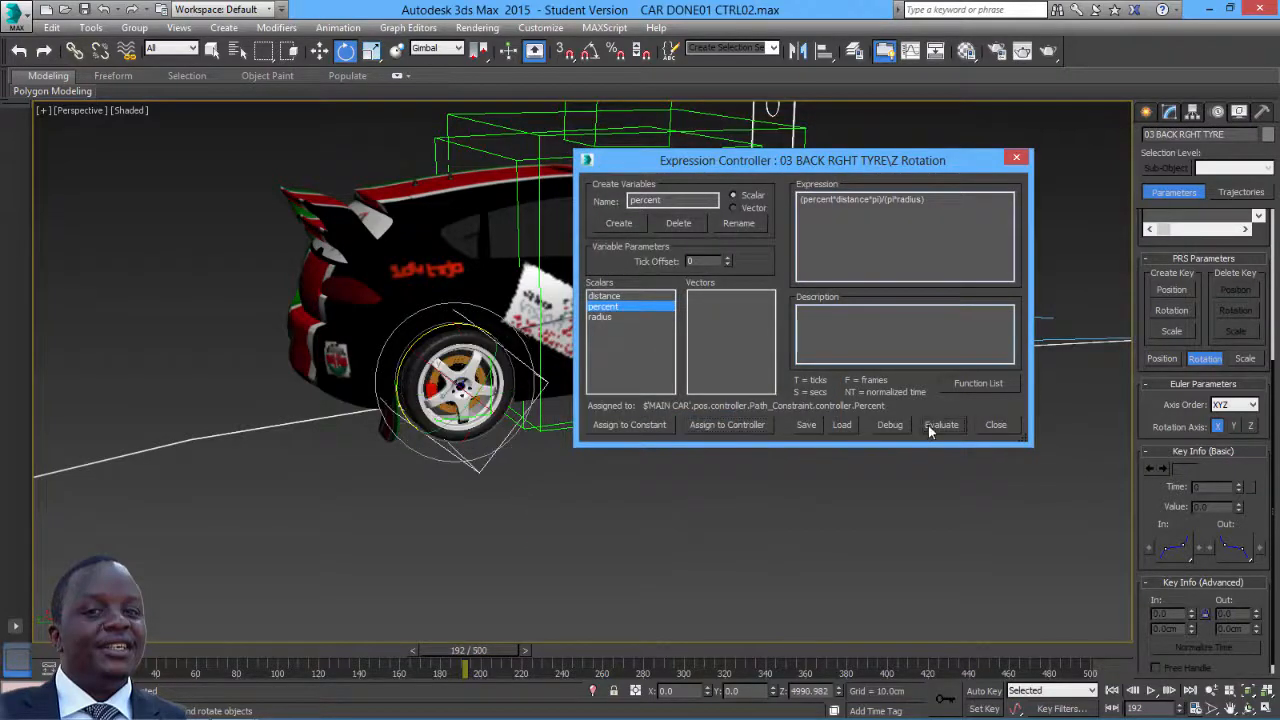
click(1017, 160)
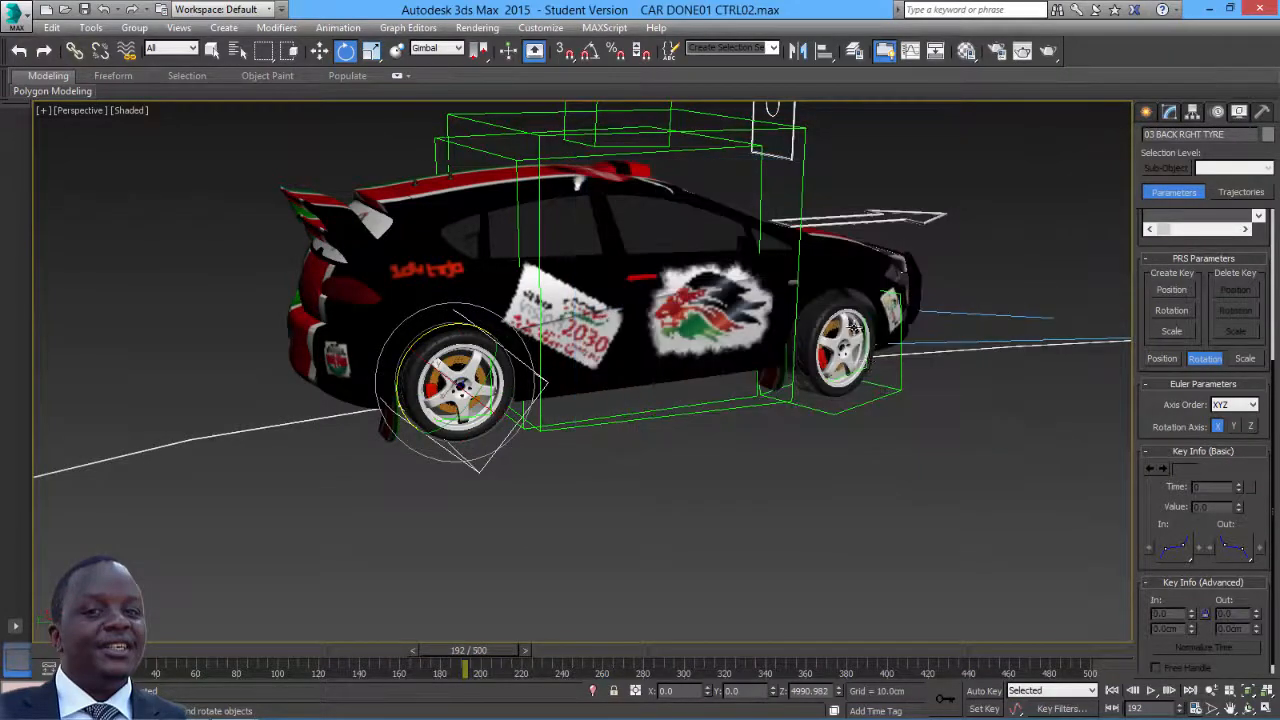
Switch the front right tyre control's rotation controller to TCB Rotation and back to Euler XYZ
click(898, 390)
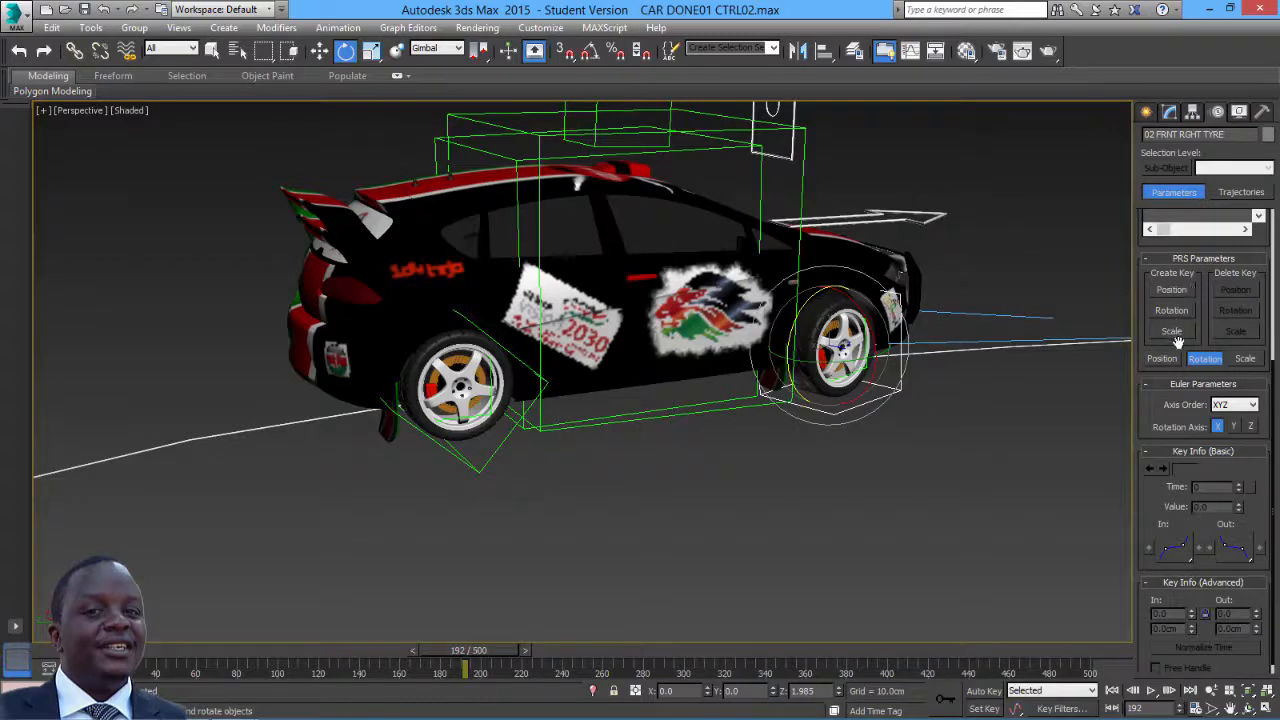
scroll(1155, 350, up, 5)
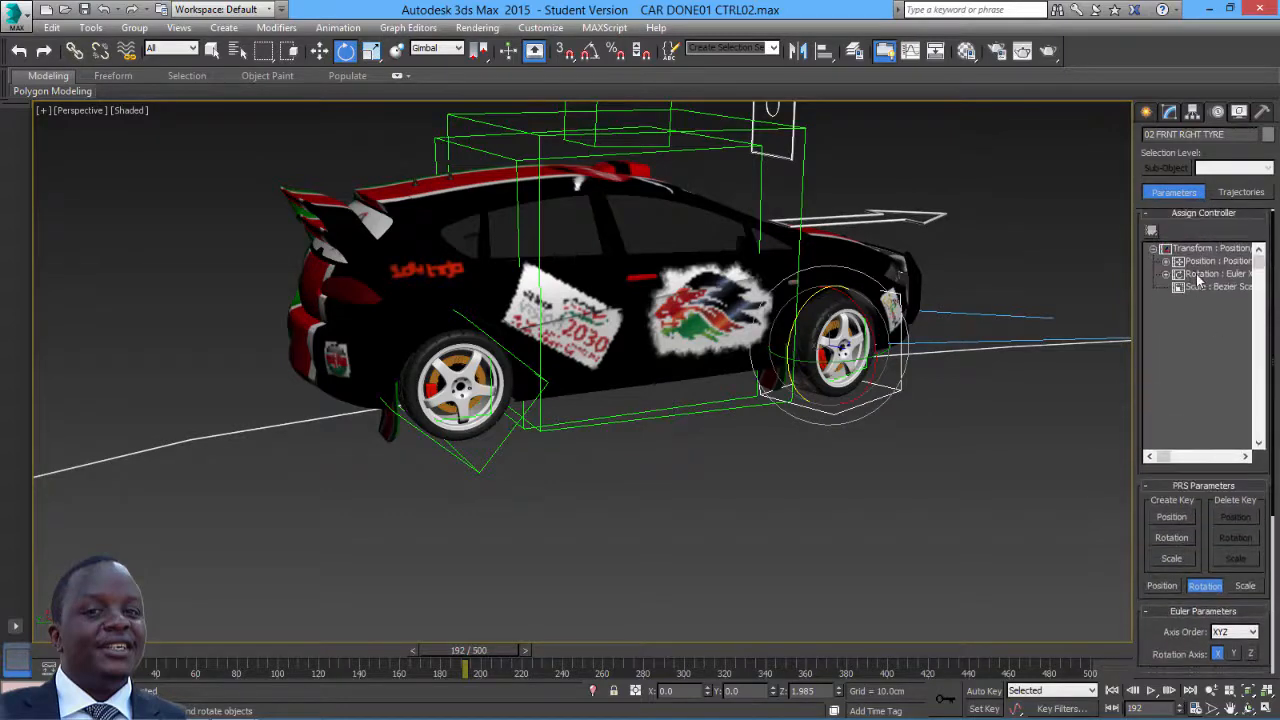
click(1151, 231)
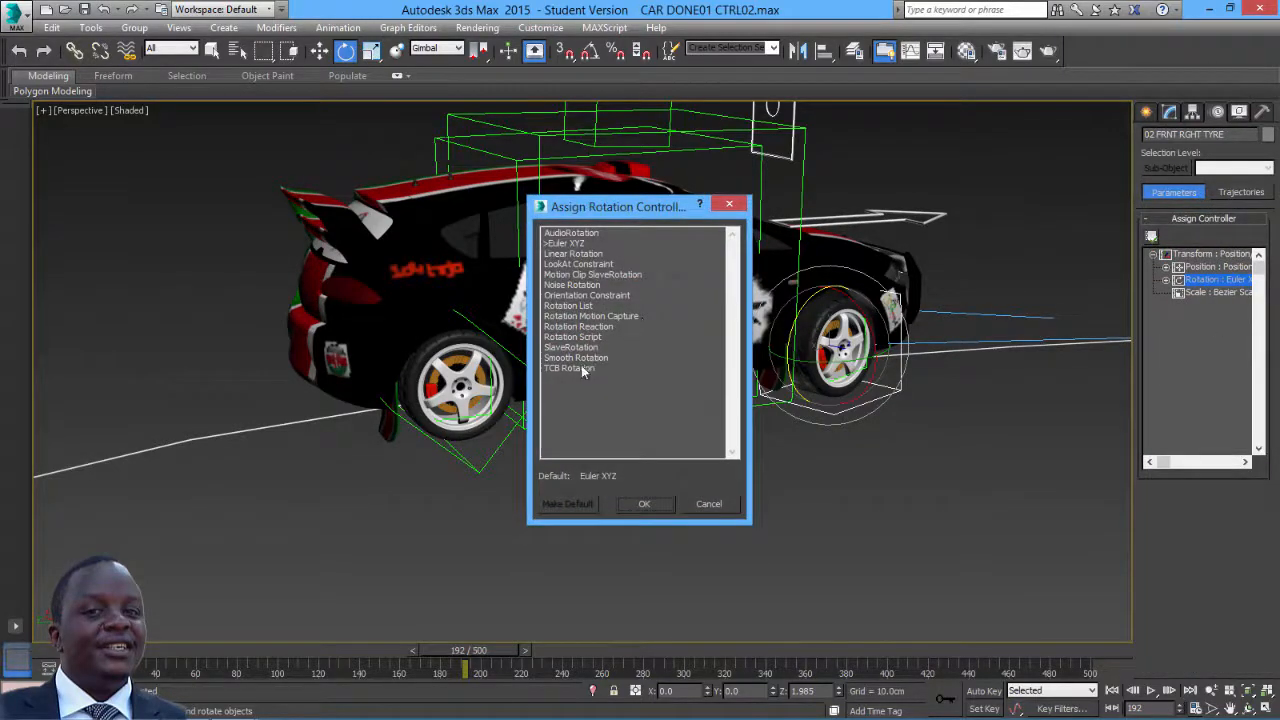
click(645, 504)
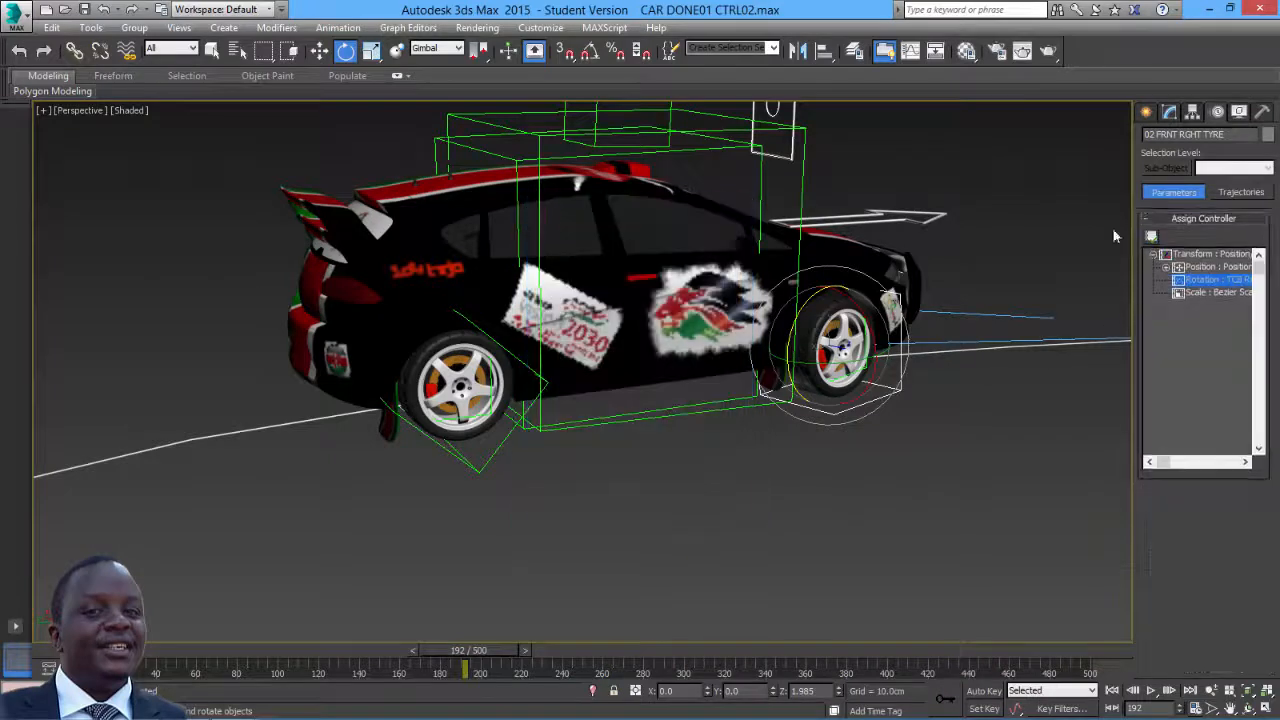
click(1151, 236)
click(577, 244)
click(644, 503)
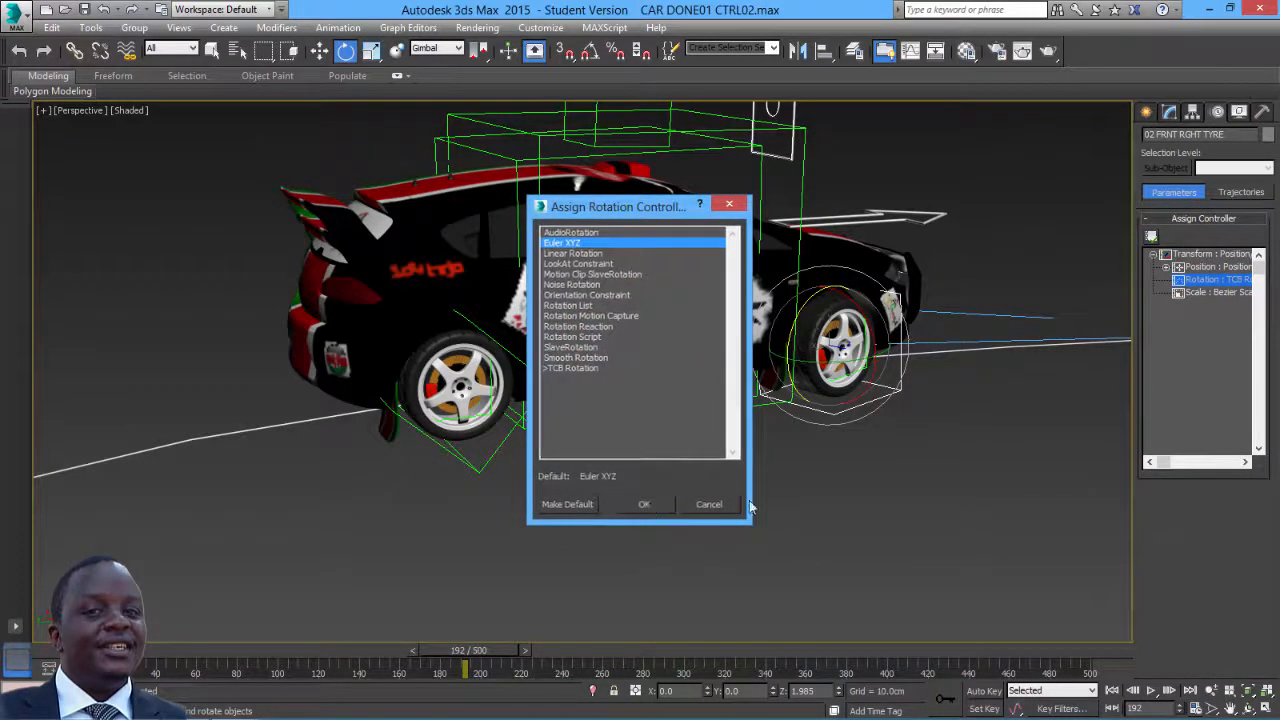
Assign a Float Expression controller to the front right tyre control's Z Rotation and load the saved CAR PATH.xpr expression
click(1165, 274)
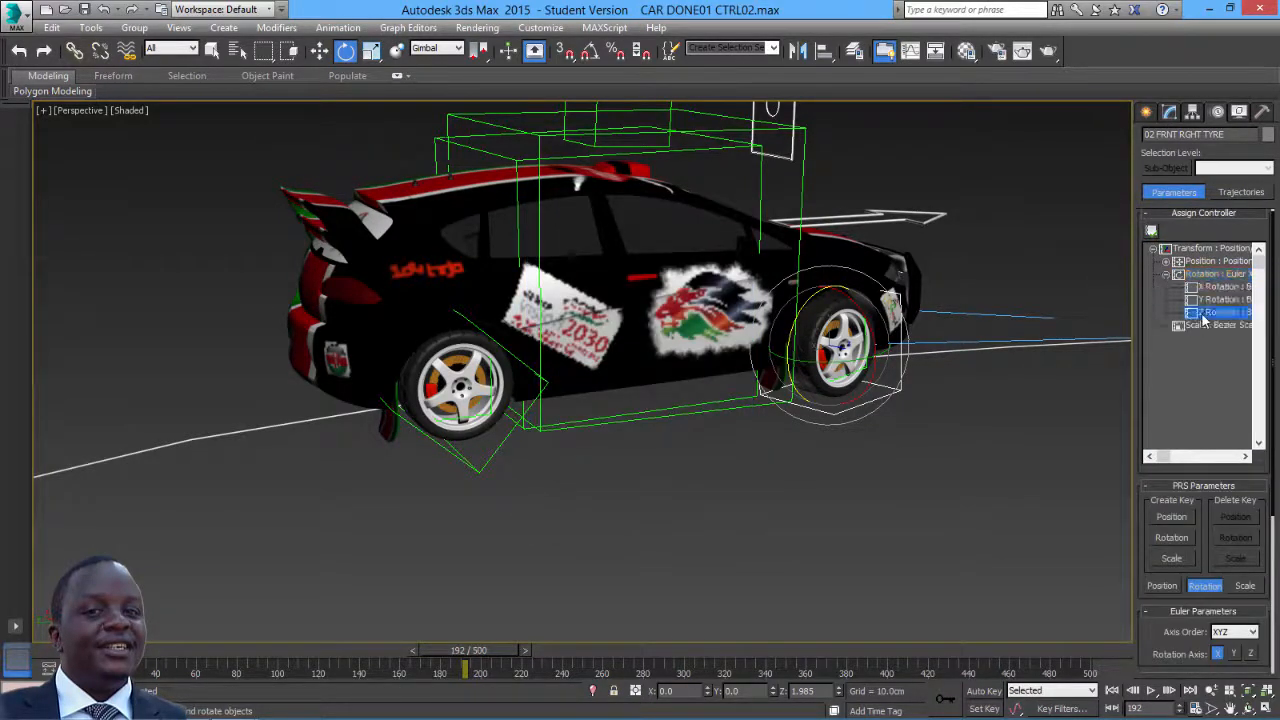
right_click(1192, 316)
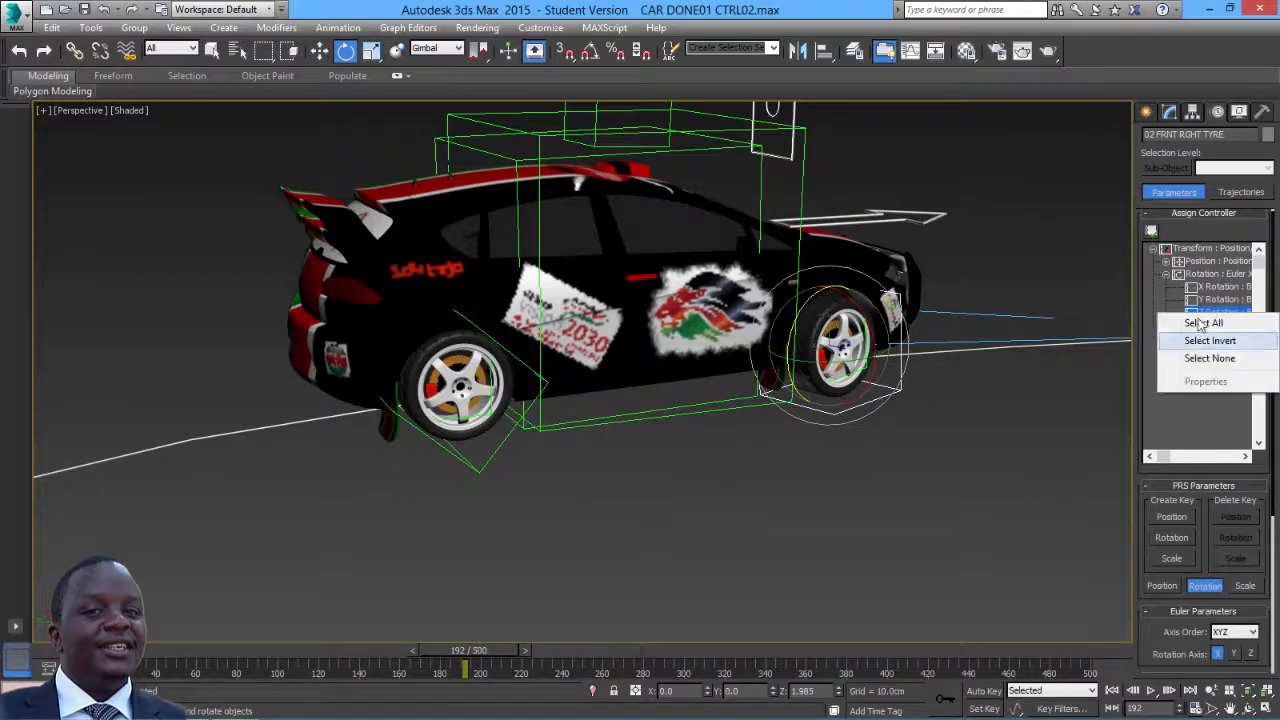
click(1151, 230)
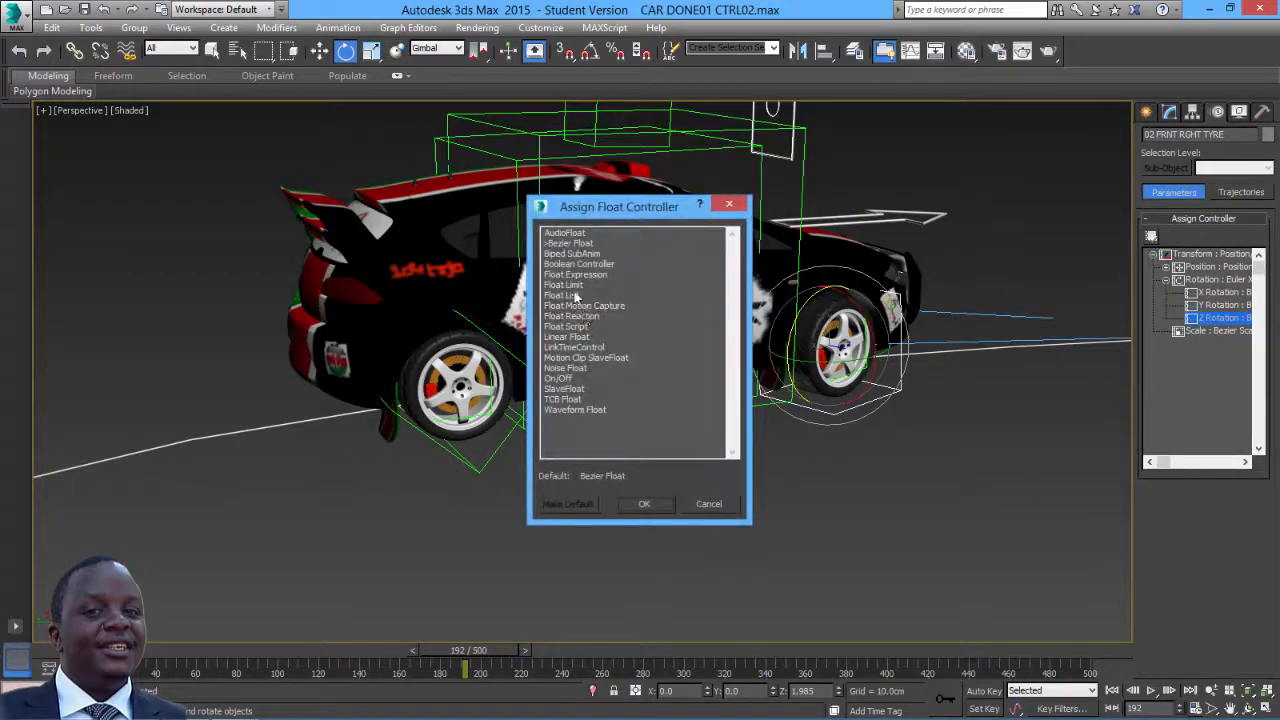
click(646, 503)
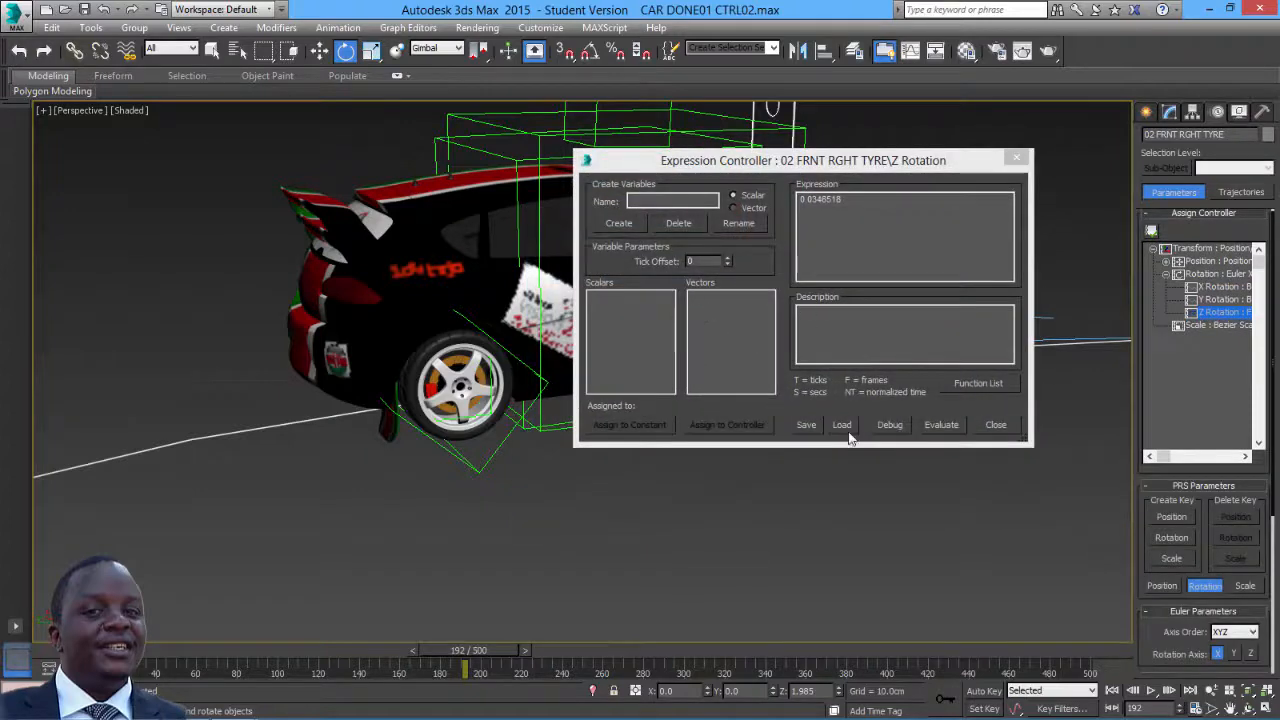
click(842, 425)
click(716, 256)
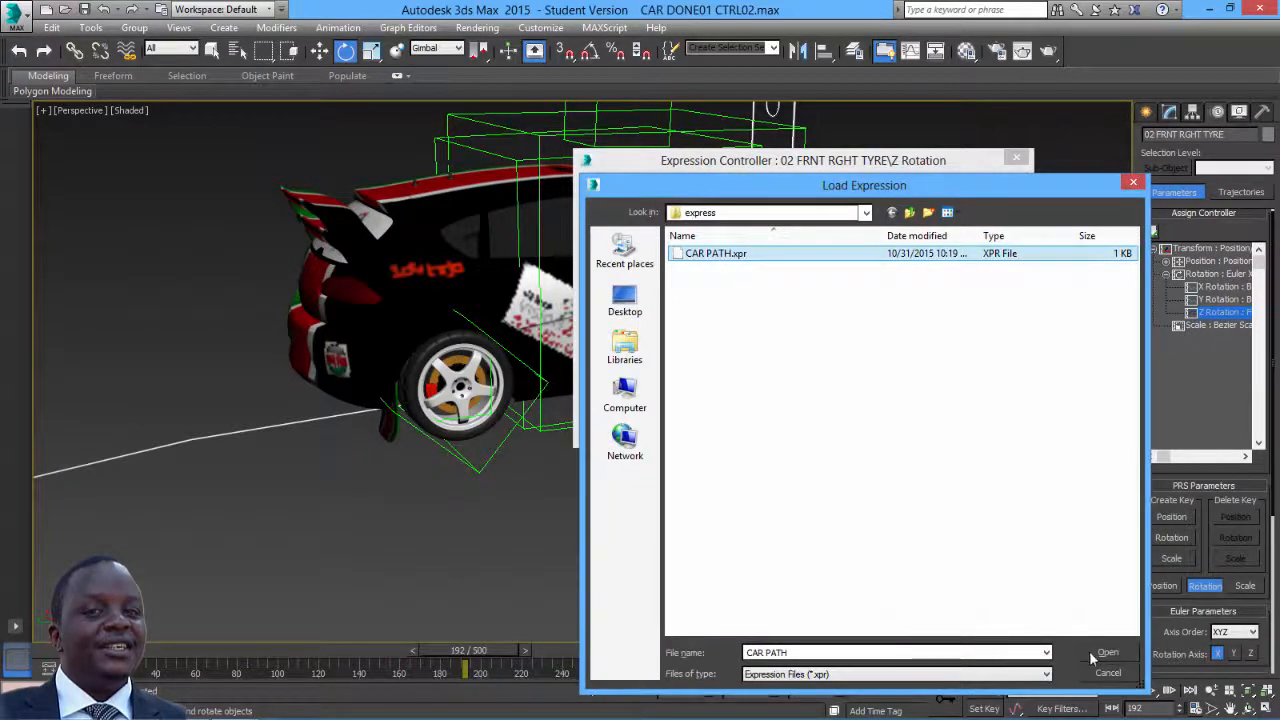
click(1098, 654)
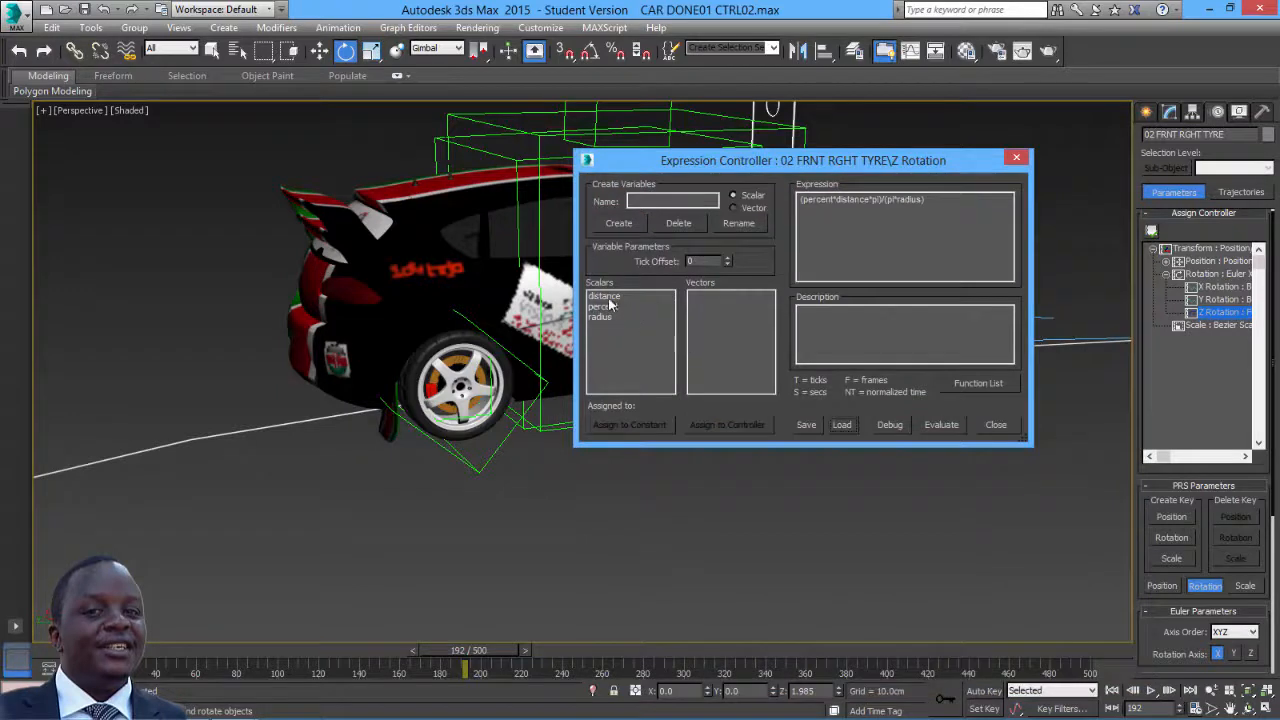
Assign the distance scalar of the front right tyre's expression a constant by pasting the copied distance value
click(604, 296)
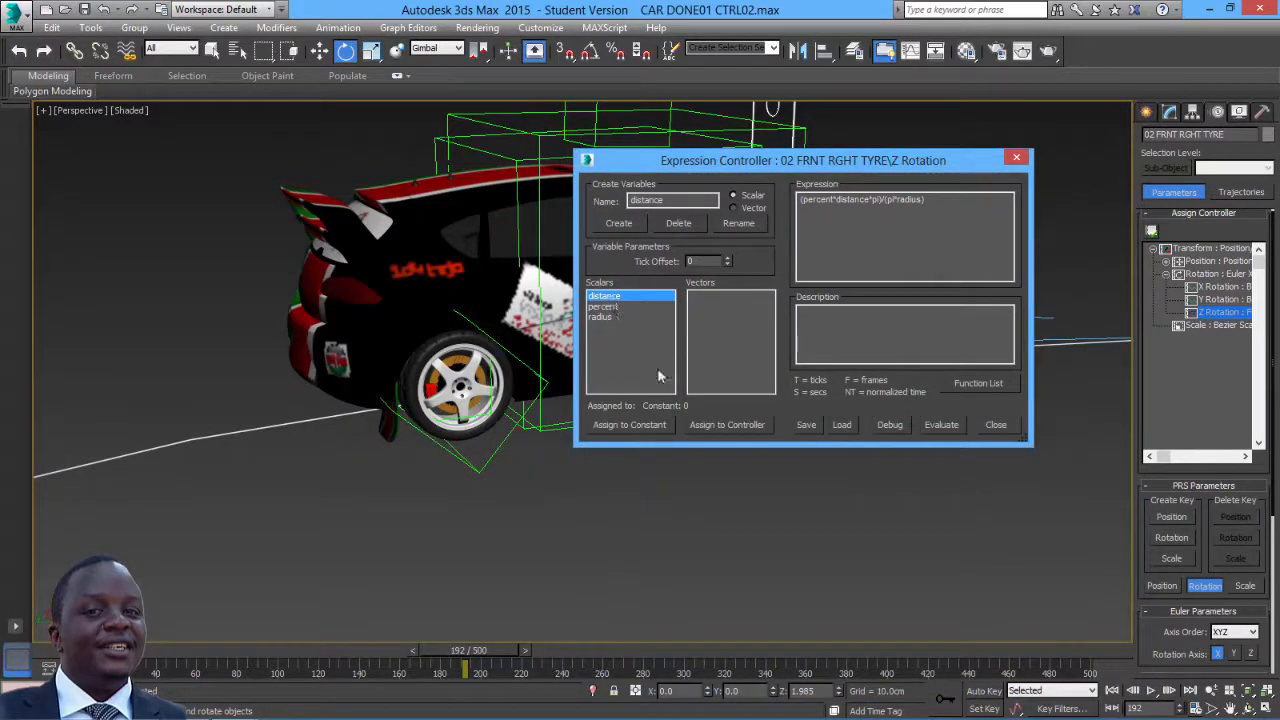
click(647, 426)
right_click(649, 235)
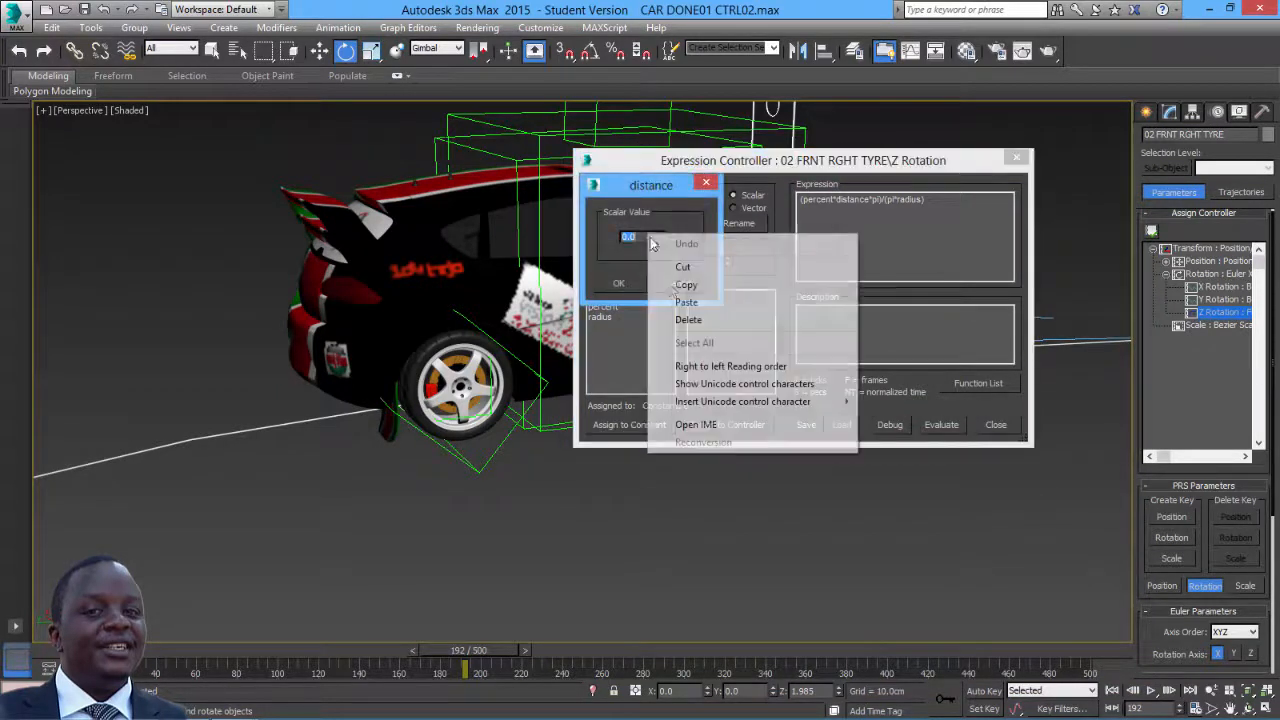
click(688, 298)
click(622, 283)
Assign the radius scalar of the front right tyre's expression a constant by pasting the copied radius value
click(608, 317)
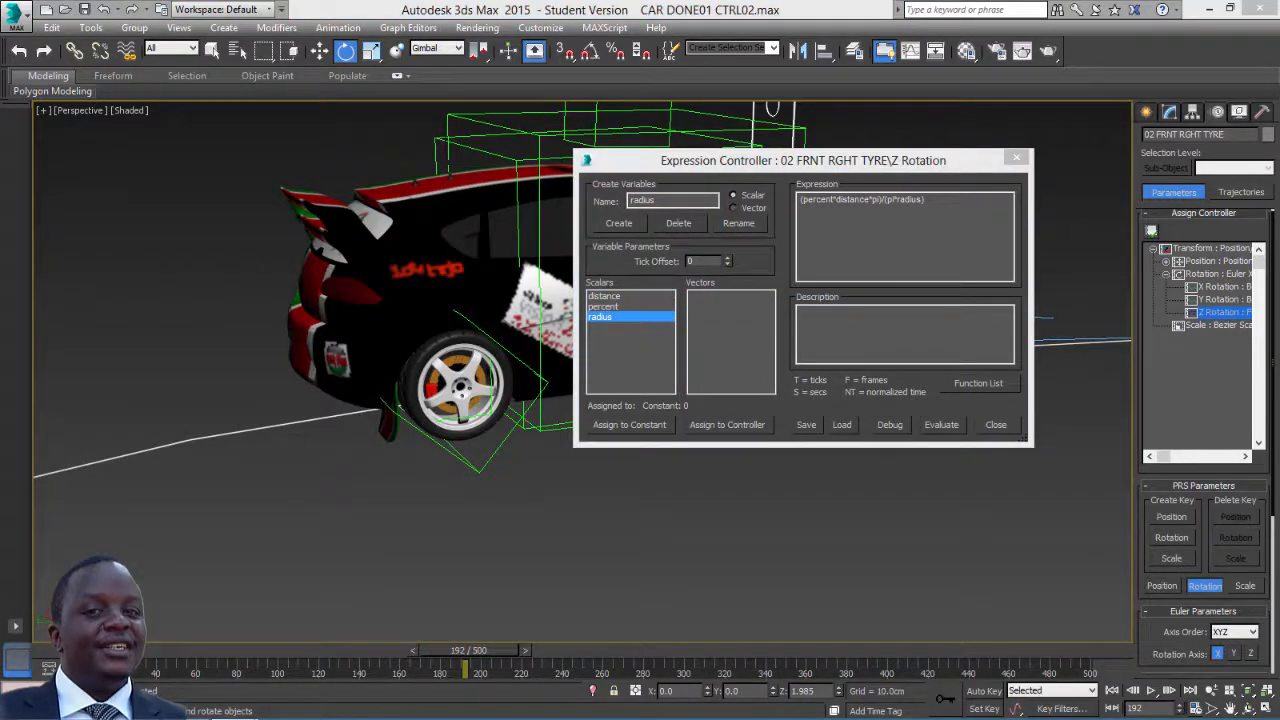
click(620, 426)
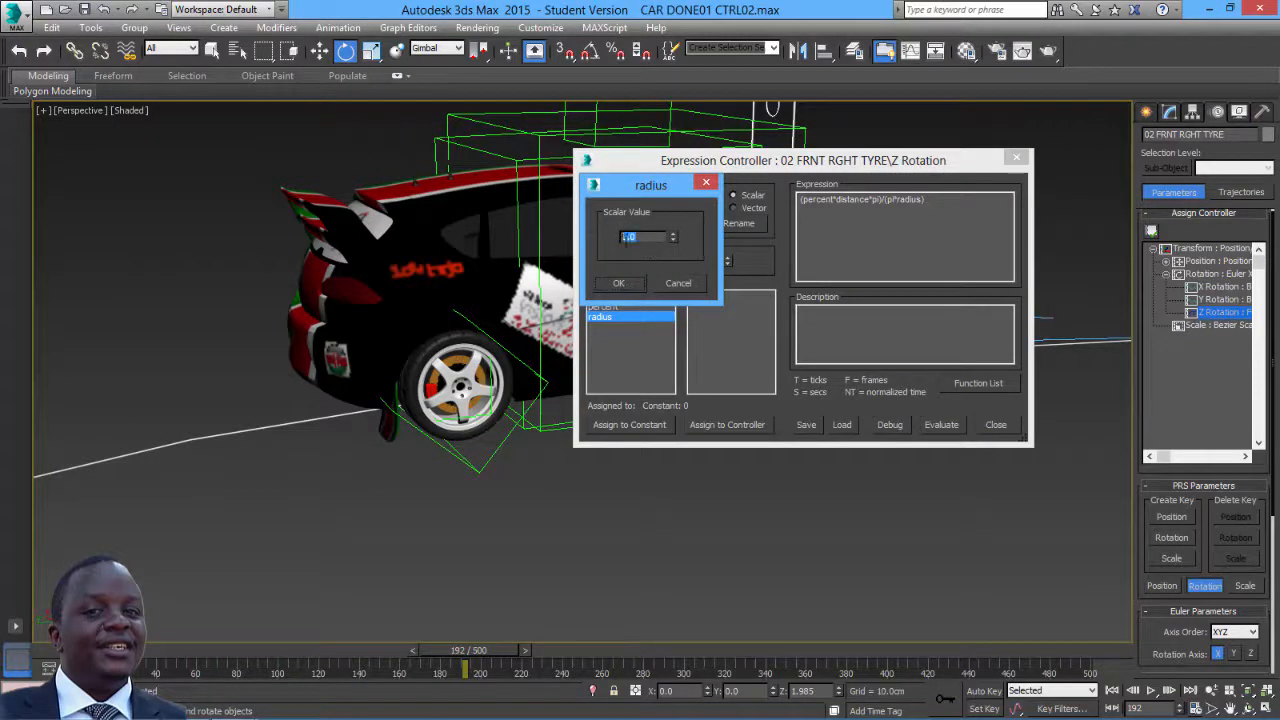
right_click(627, 238)
click(662, 306)
click(624, 284)
Assign the percent scalar to the MAIN CAR path constraint's Percent controller and close the front right tyre's expression controller
click(616, 309)
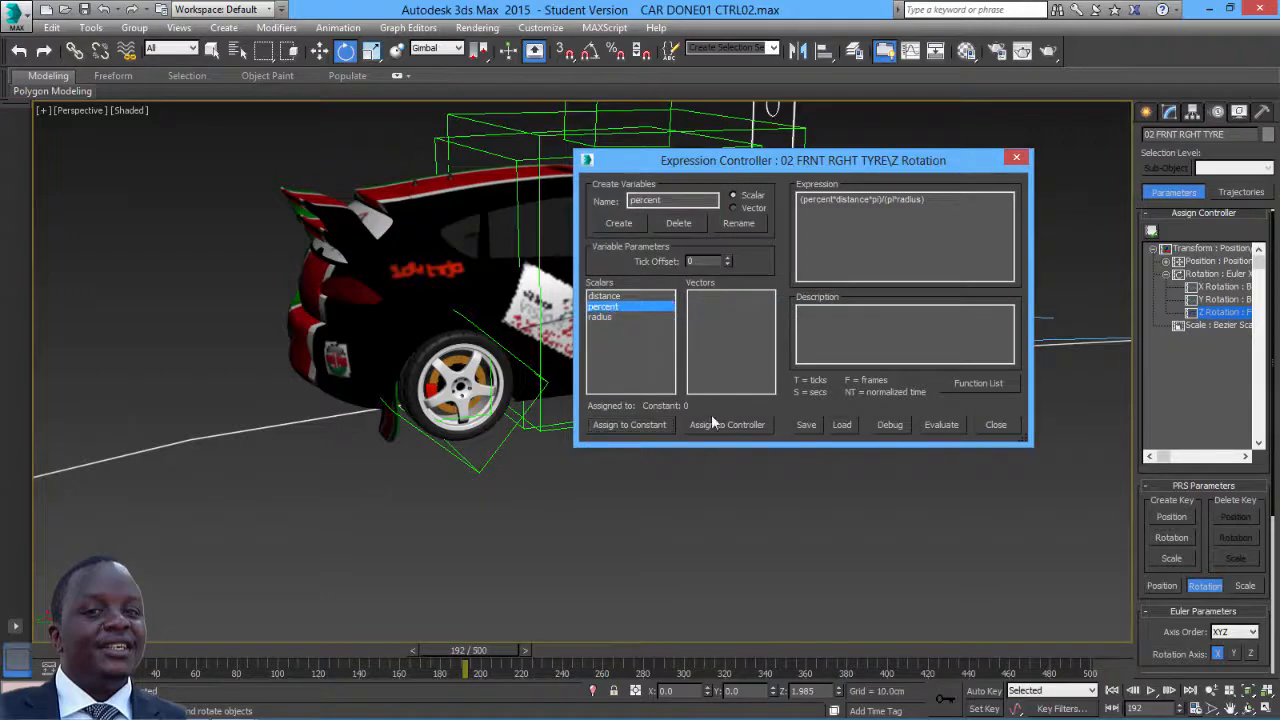
click(712, 420)
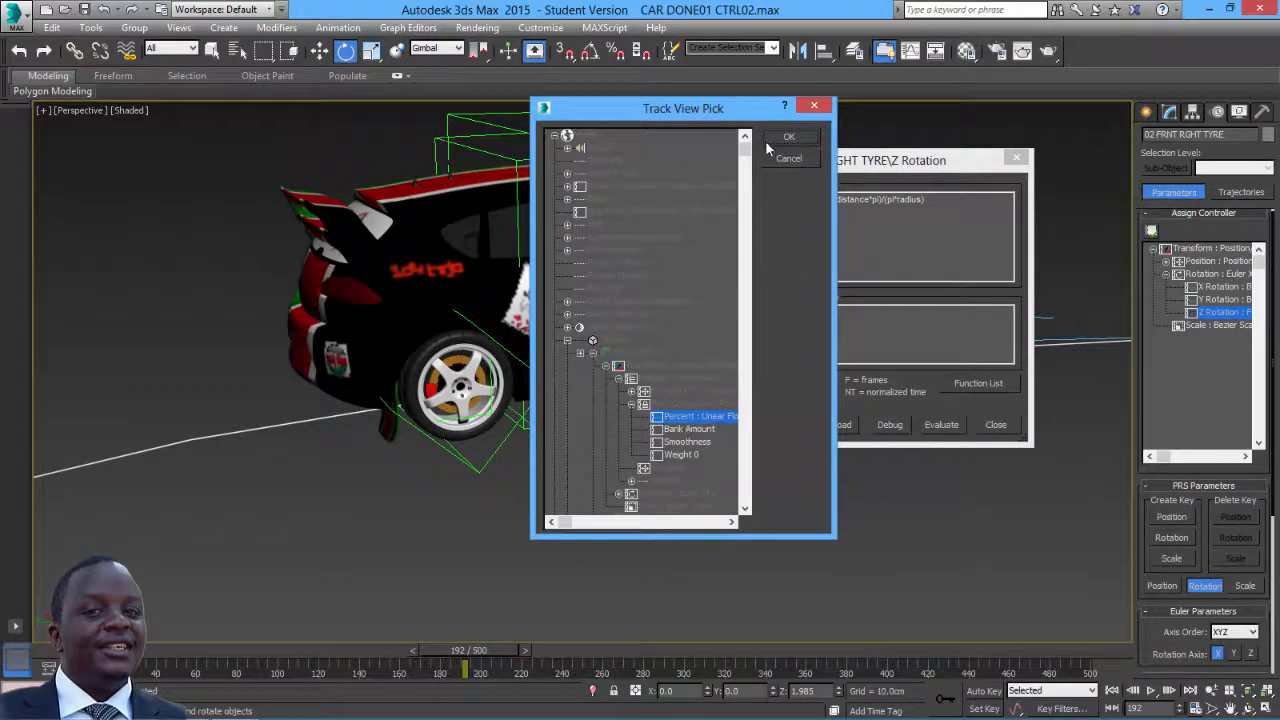
click(770, 138)
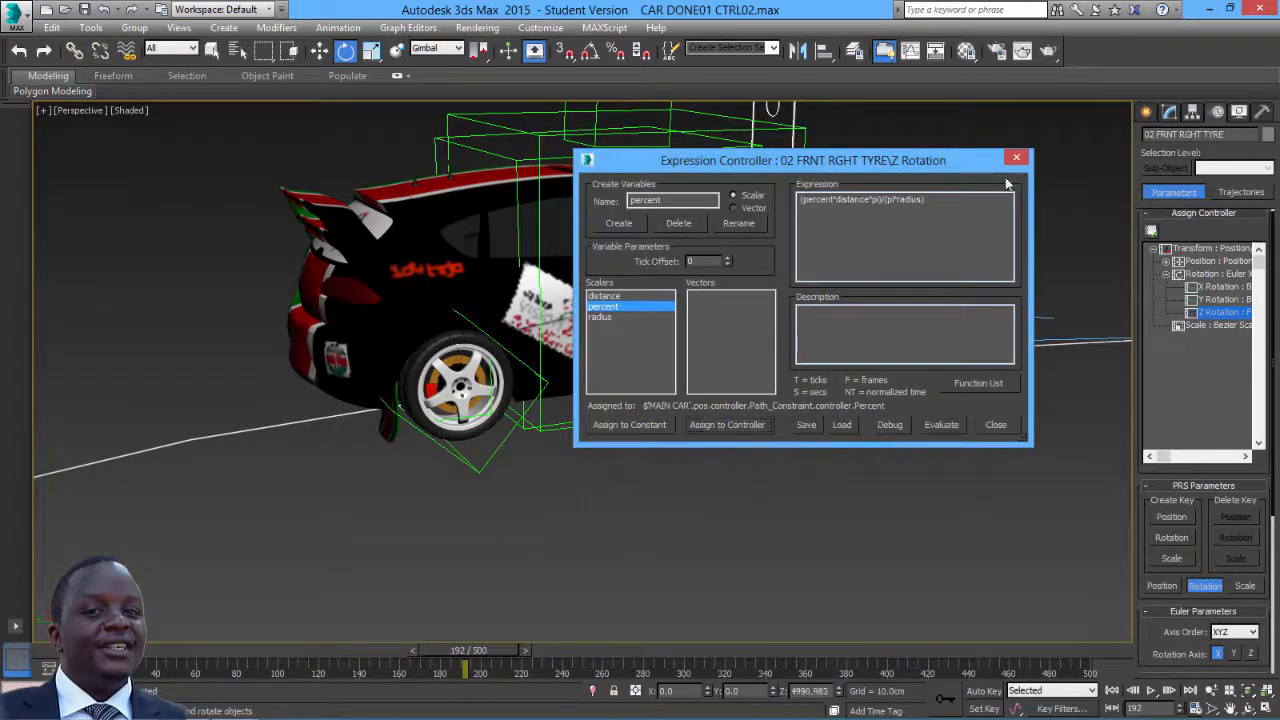
click(1016, 157)
Deselect the tyre control, go back to frame 83 and play the animation to check the car along the road path
alt+middle_drag(900, 300, 833, 272)
scroll(833, 272, down, 3)
scroll(833, 272, up, 2)
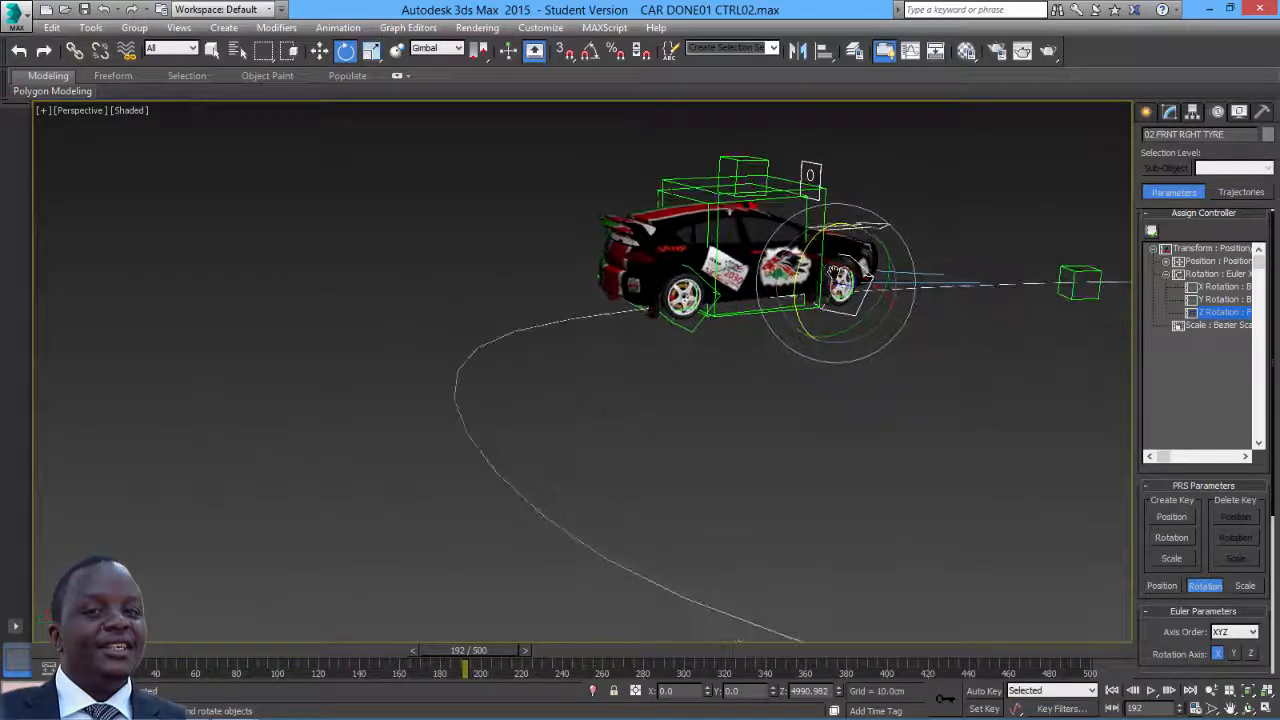
click(862, 463)
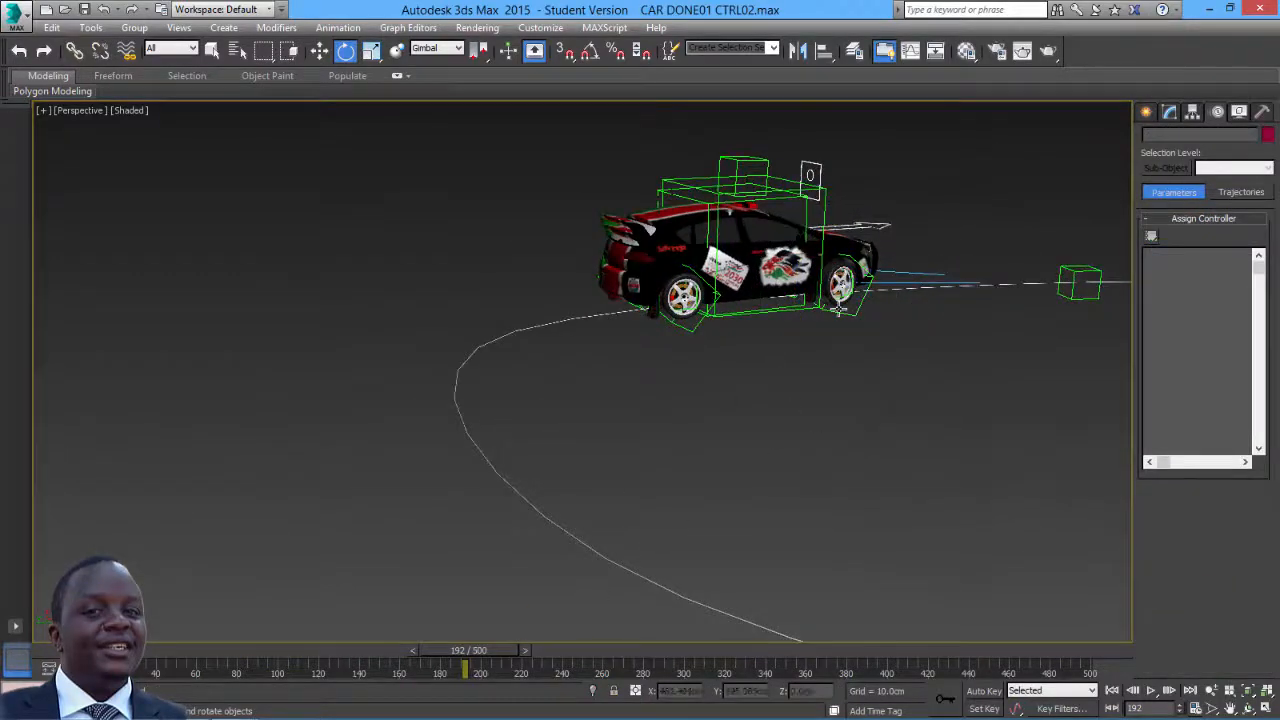
drag(435, 668, 243, 646)
key(e)
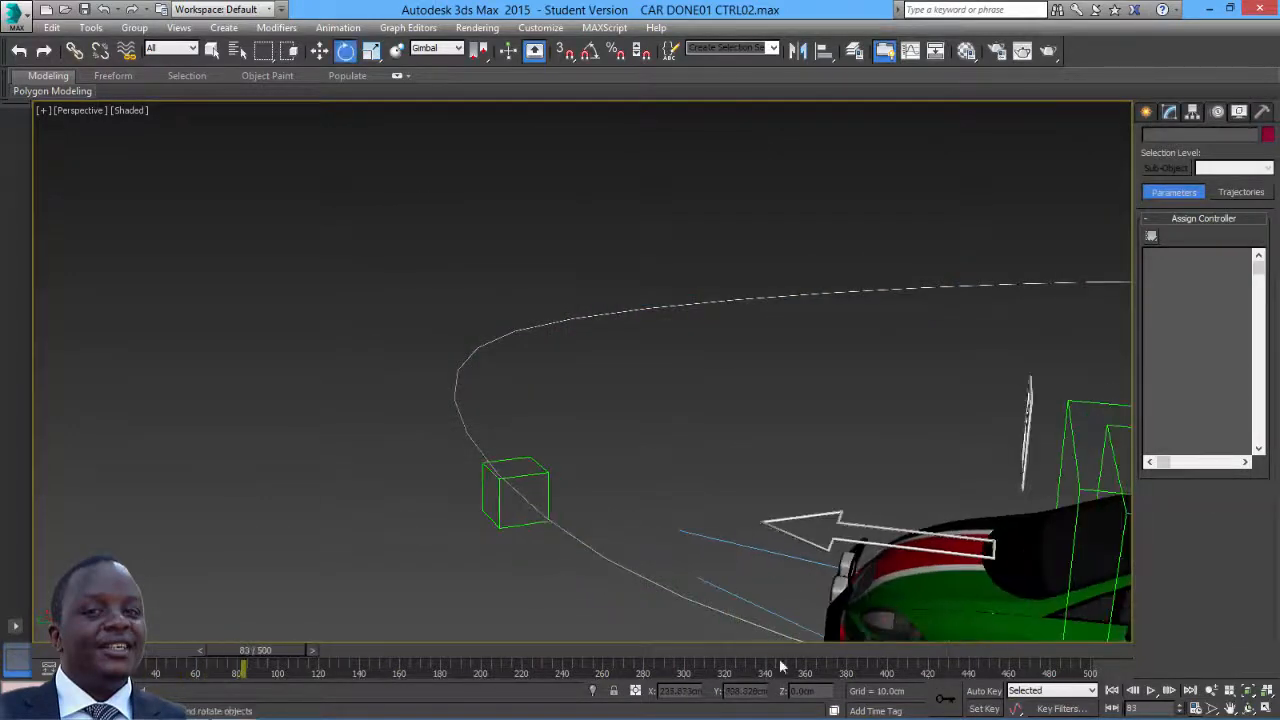
click(1152, 691)
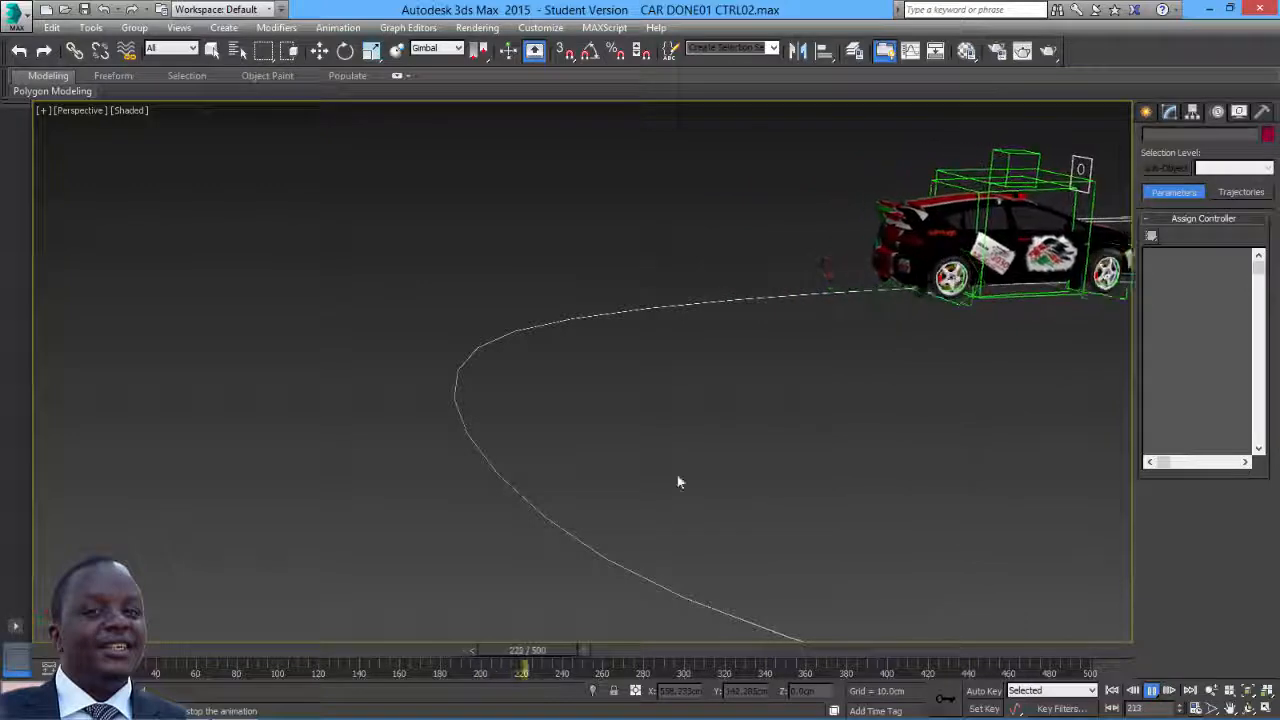
Go to frame 113 and move the ROLL control to about X -0.503 cm, Y -1.364 cm to tilt the car body
drag(570, 650, 340, 571)
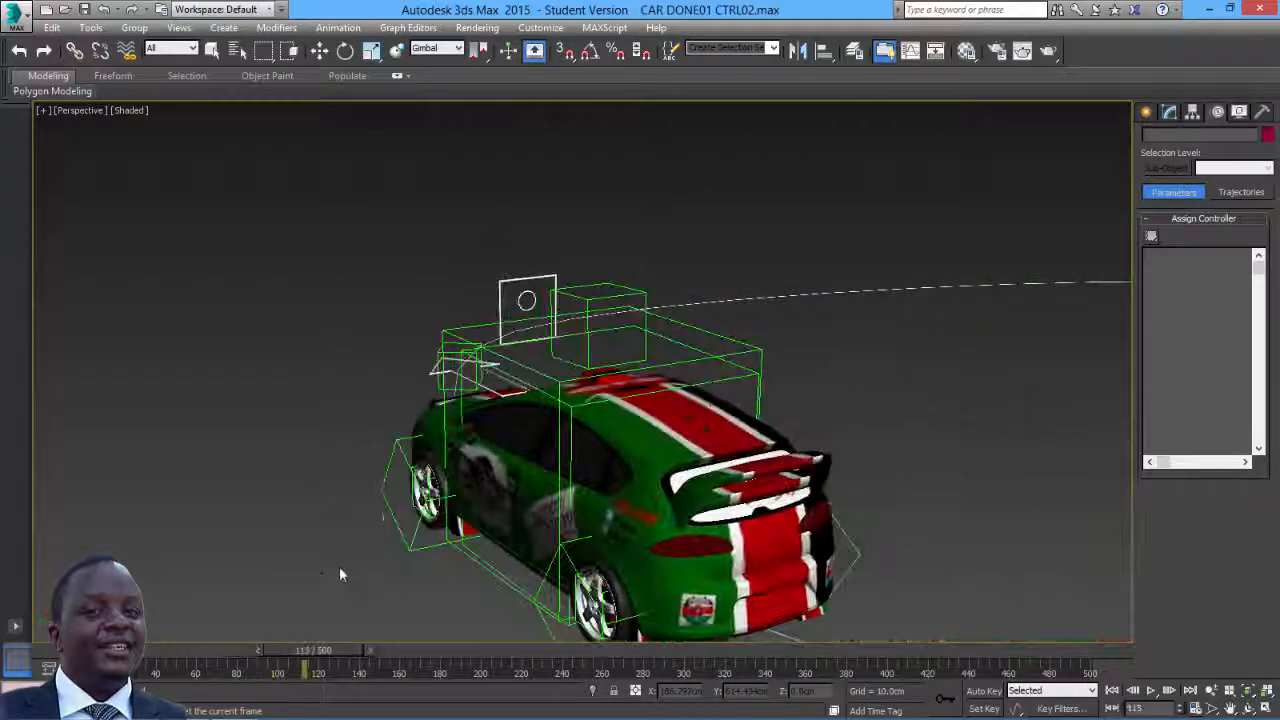
key(e)
click(528, 299)
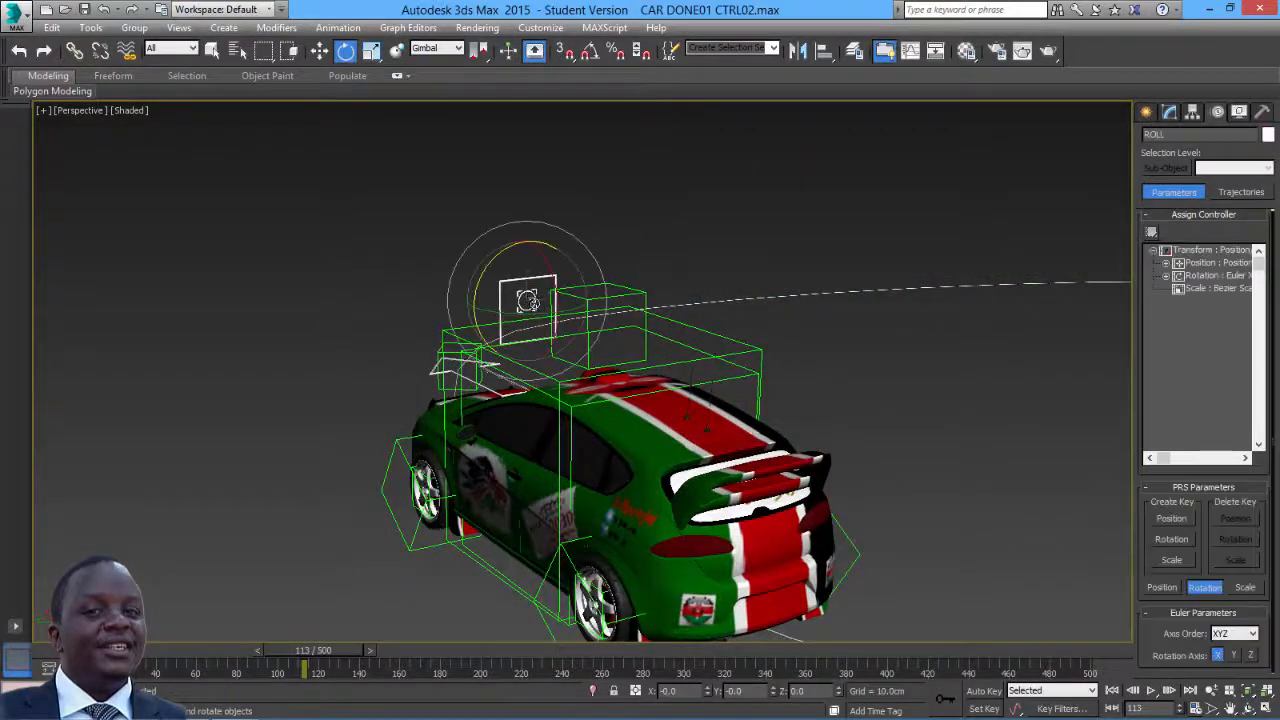
click(320, 52)
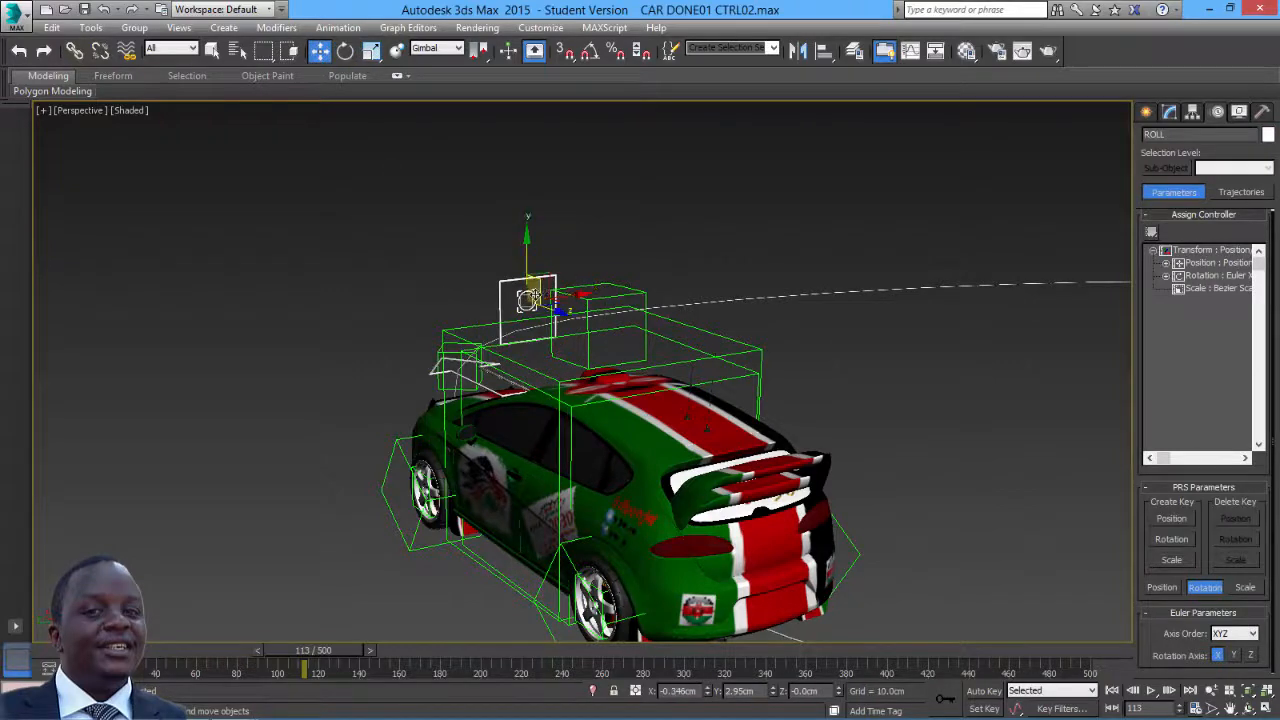
drag(527, 300, 507, 400)
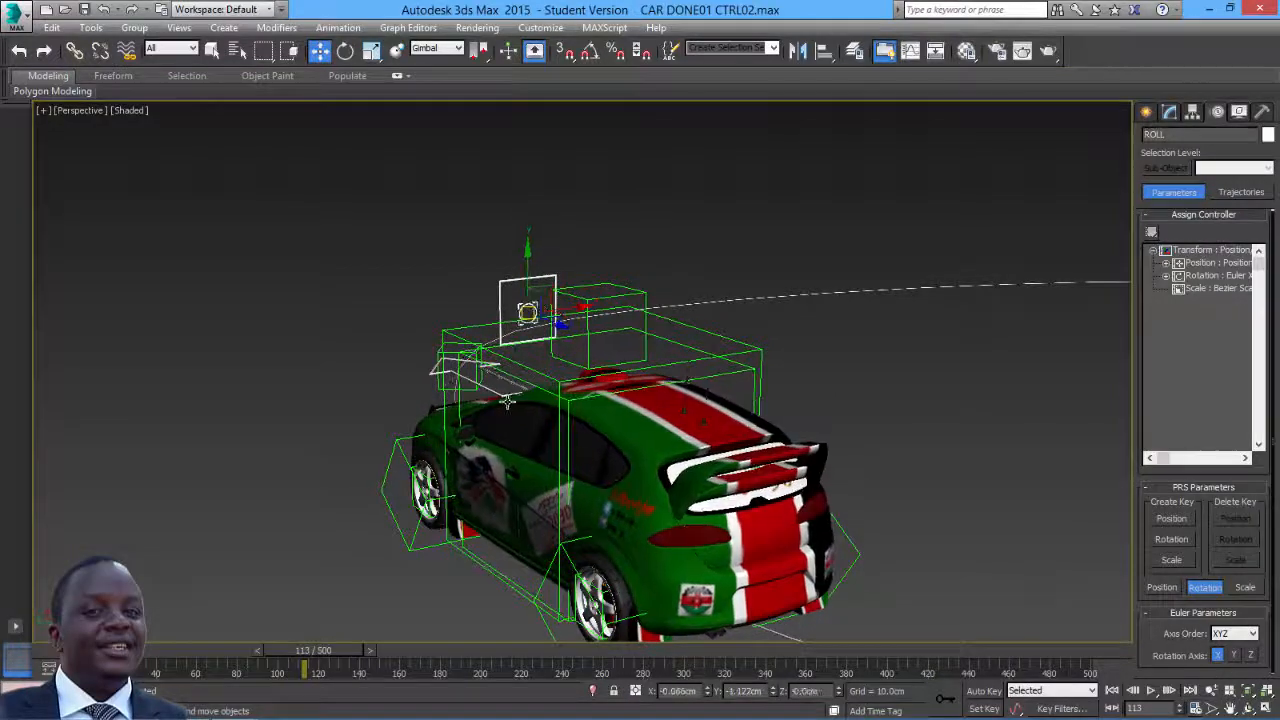
alt+middle_drag(451, 392, 519, 352)
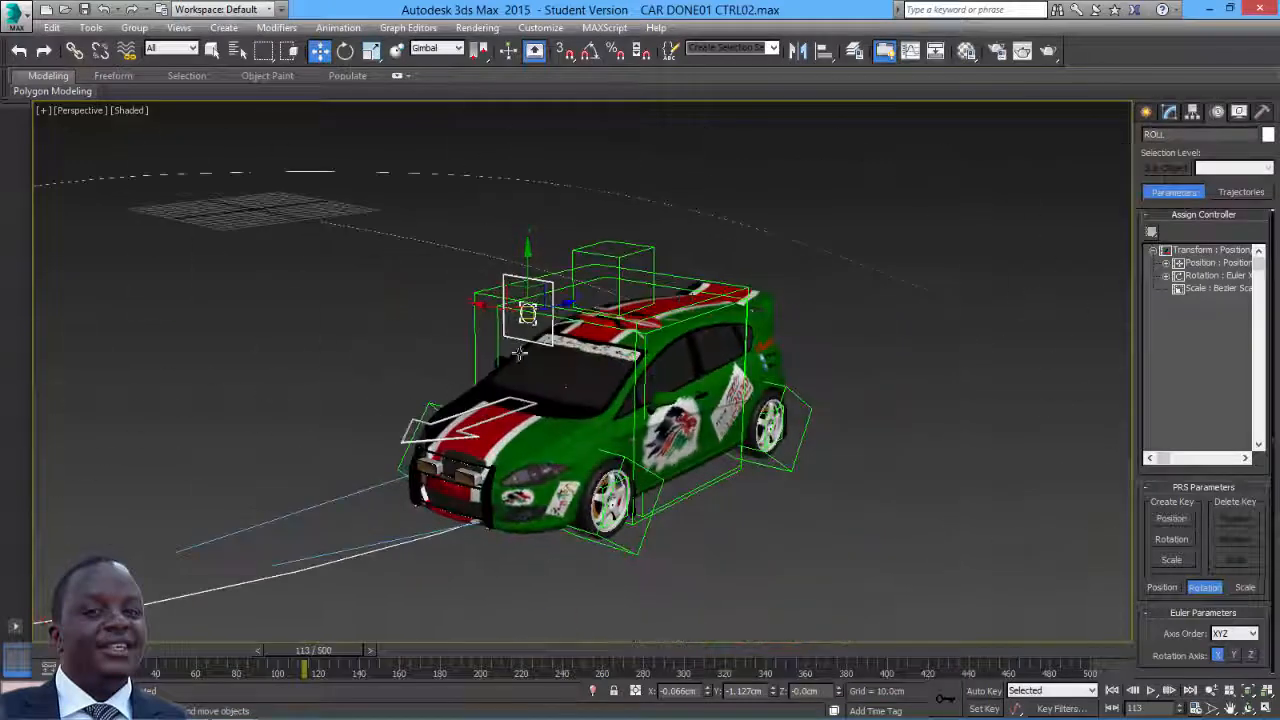
mouse_move(528, 313)
mouse_down()
mouse_move(523, 288)
mouse_move(535, 325)
mouse_move(523, 297)
mouse_move(514, 303)
mouse_move(523, 291)
mouse_move(531, 320)
mouse_up()
Scrub back to about frame 106, then play and stop the animation to review the tilted car body in motion
mouse_move(338, 652)
mouse_down()
mouse_move(388, 652)
mouse_move(315, 641)
mouse_up()
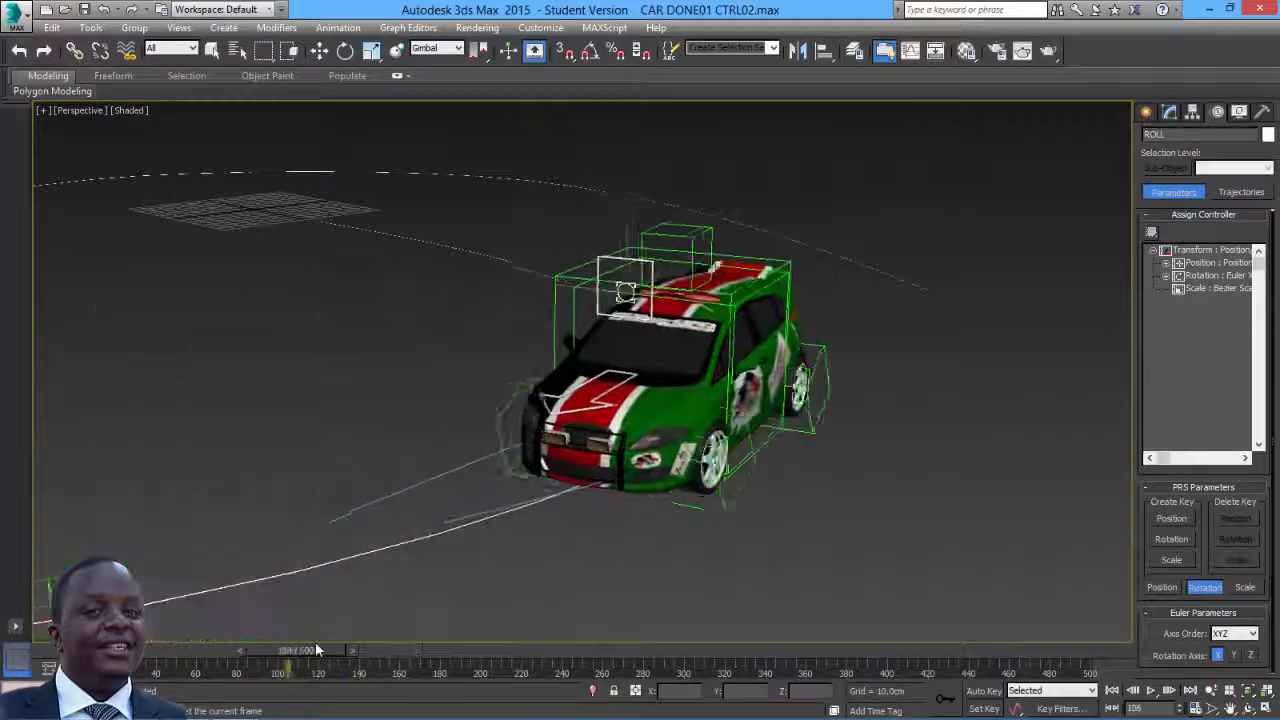
key(w)
click(1151, 690)
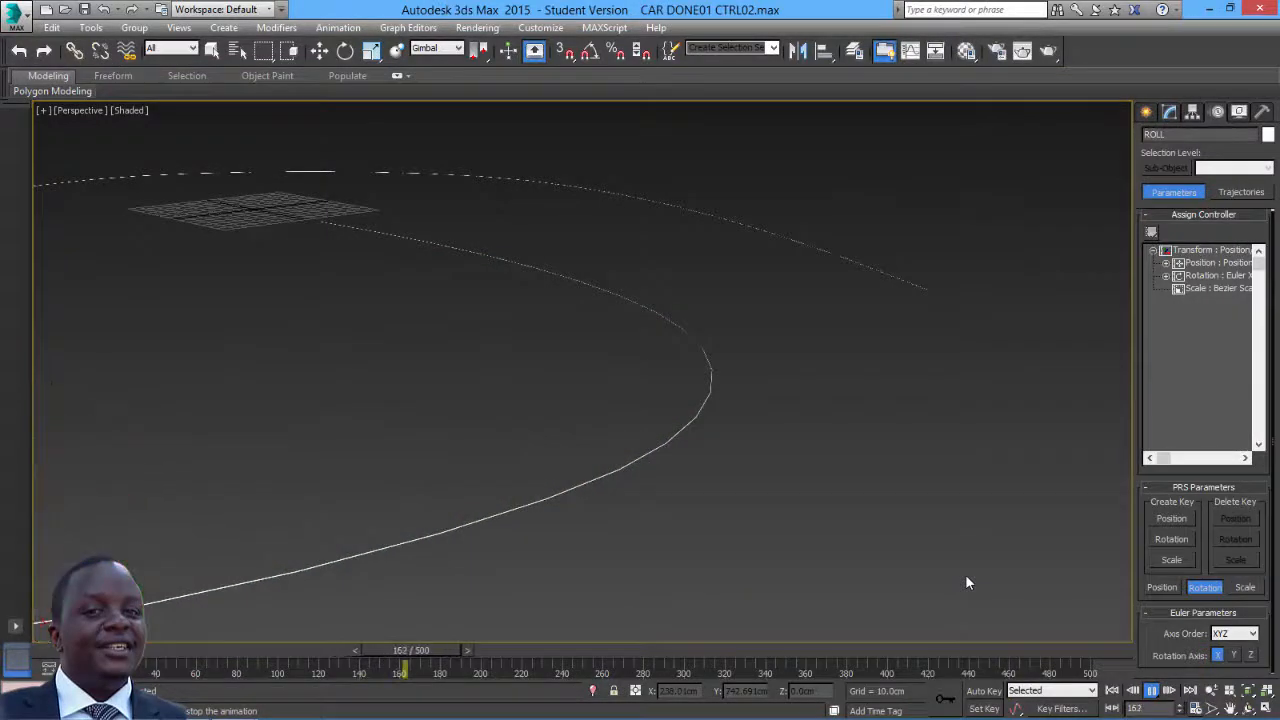
click(1150, 690)
Return to frame 0 and scrub through frames 111 and 91 to examine the wheels and steering along the curve
key(w)
click(1110, 690)
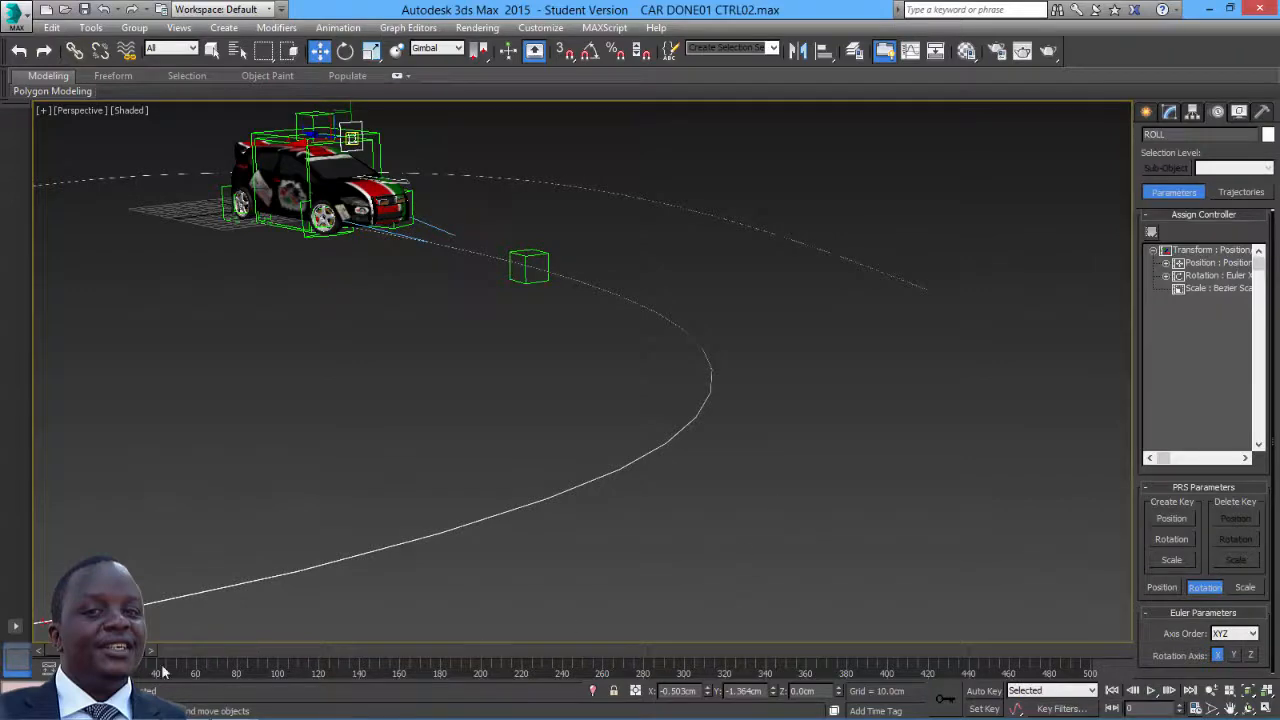
drag(90, 652, 337, 650)
key(w)
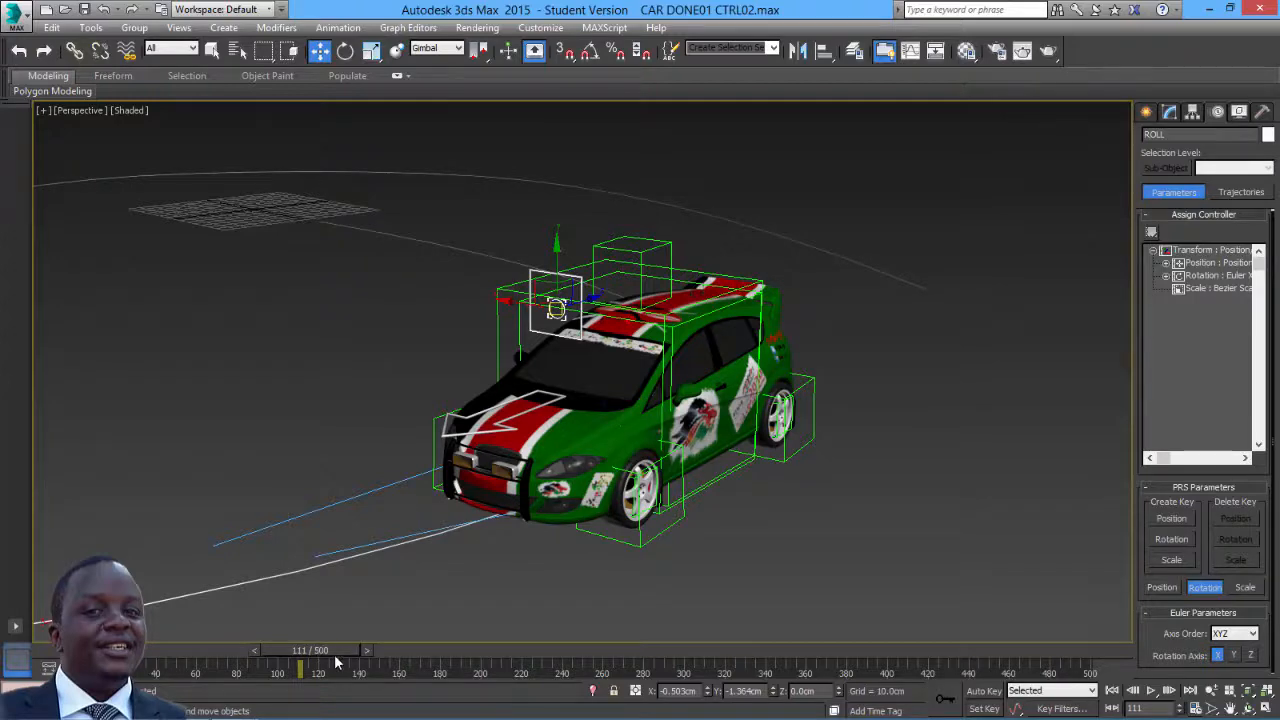
mouse_move(334, 654)
mouse_down()
mouse_move(278, 645)
mouse_move(367, 651)
mouse_move(246, 654)
mouse_move(363, 651)
mouse_move(312, 650)
mouse_up()
key(w)
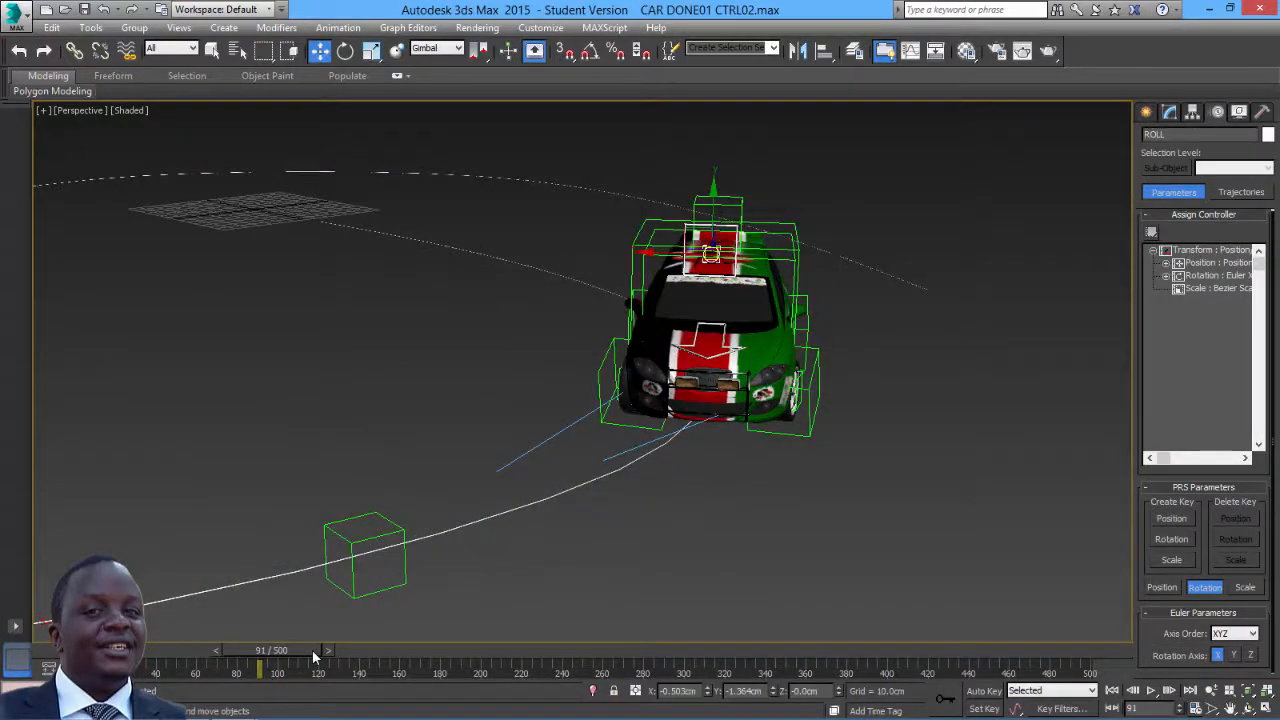